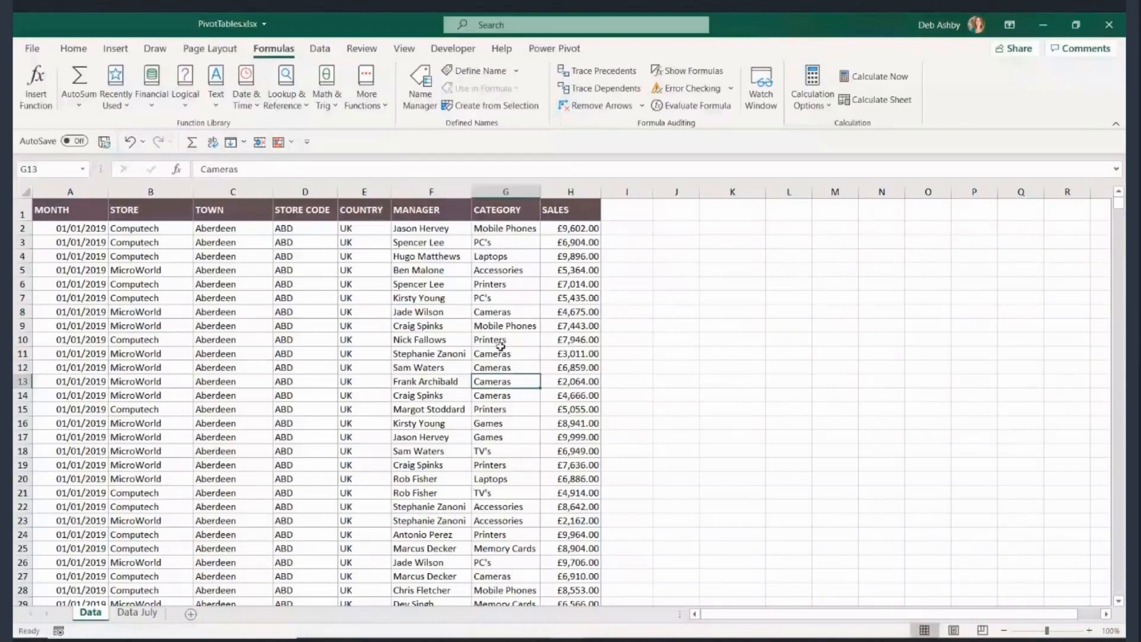
- Examine the source data on the Data sheet, including the STORE column and the rows down to the end of the TOWN column
click(497, 314)
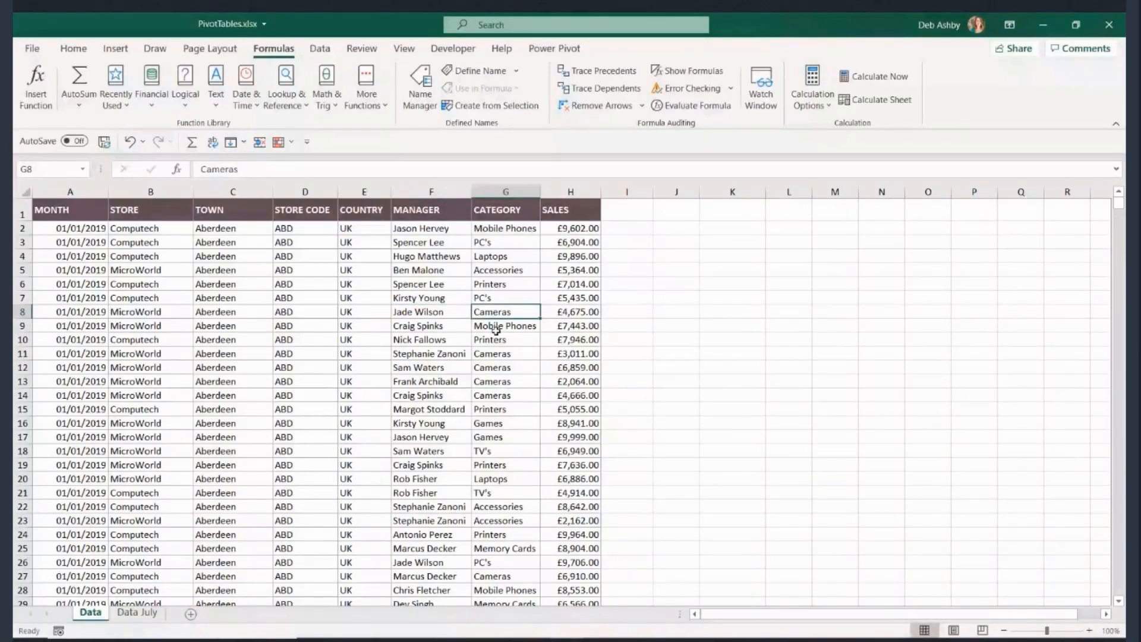
key(Up)
key(Up)
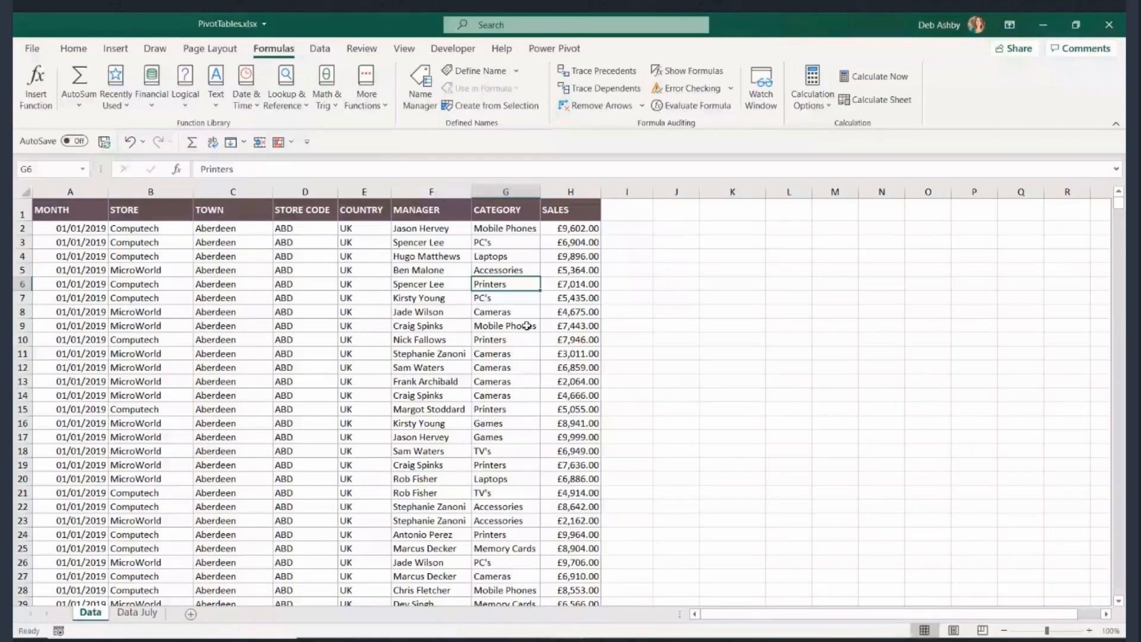
click(148, 191)
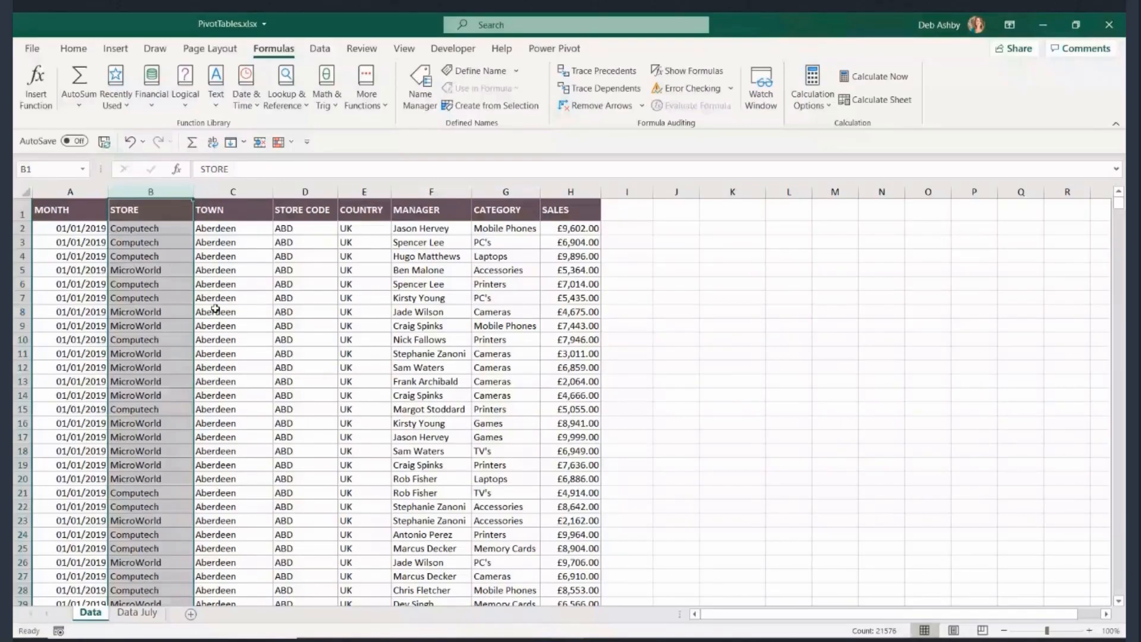
click(230, 288)
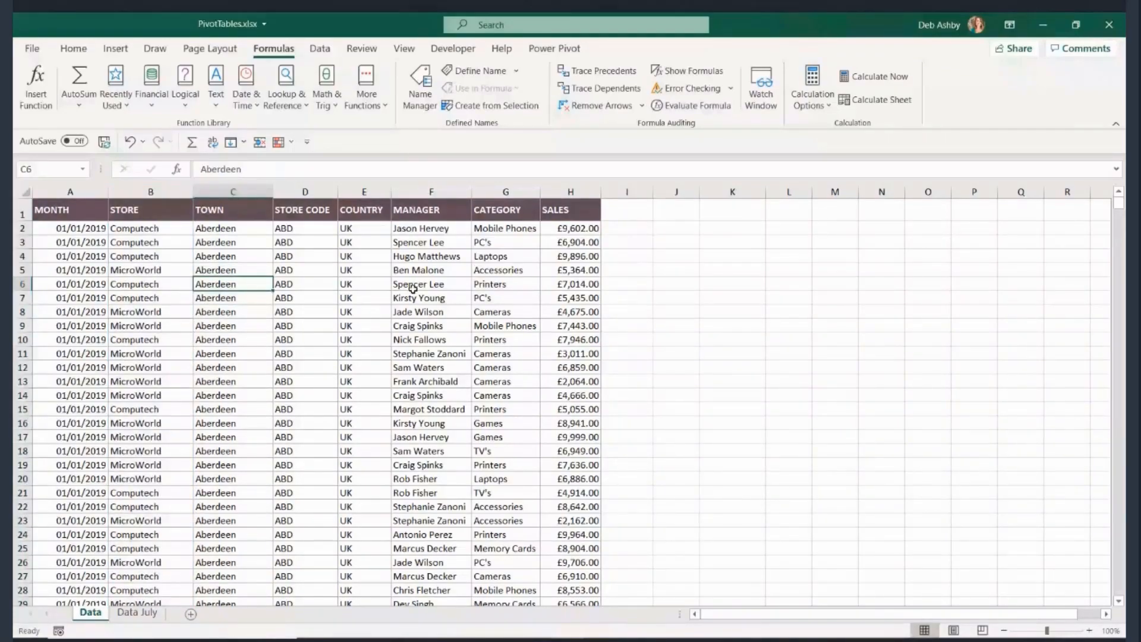
key(ctrl+Down)
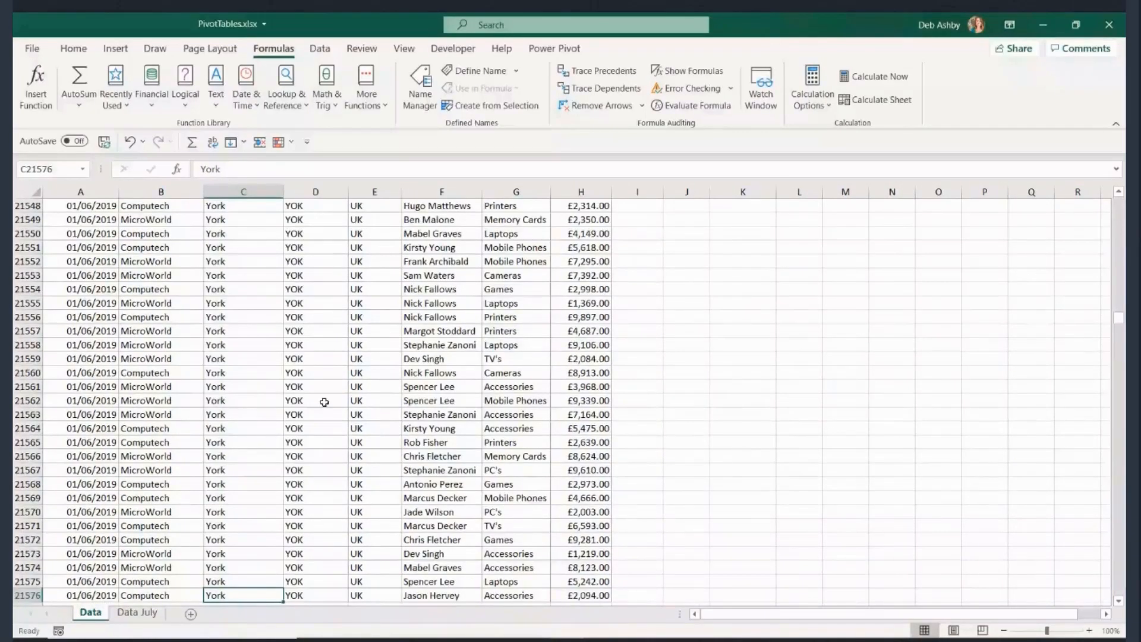
scroll(324, 403, down, 1)
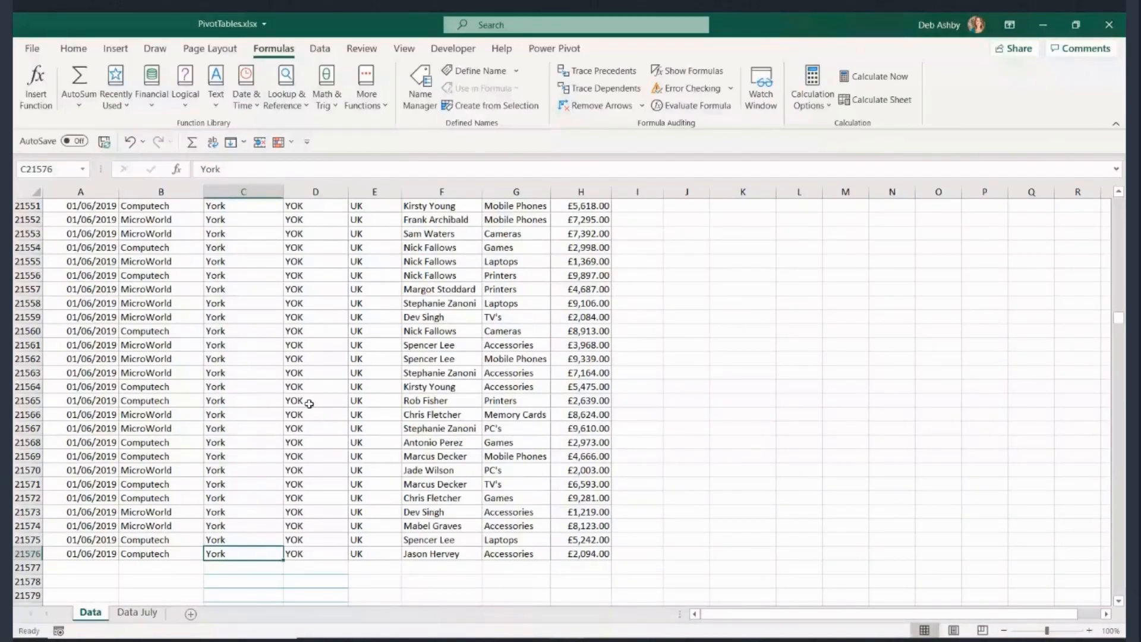
click(272, 431)
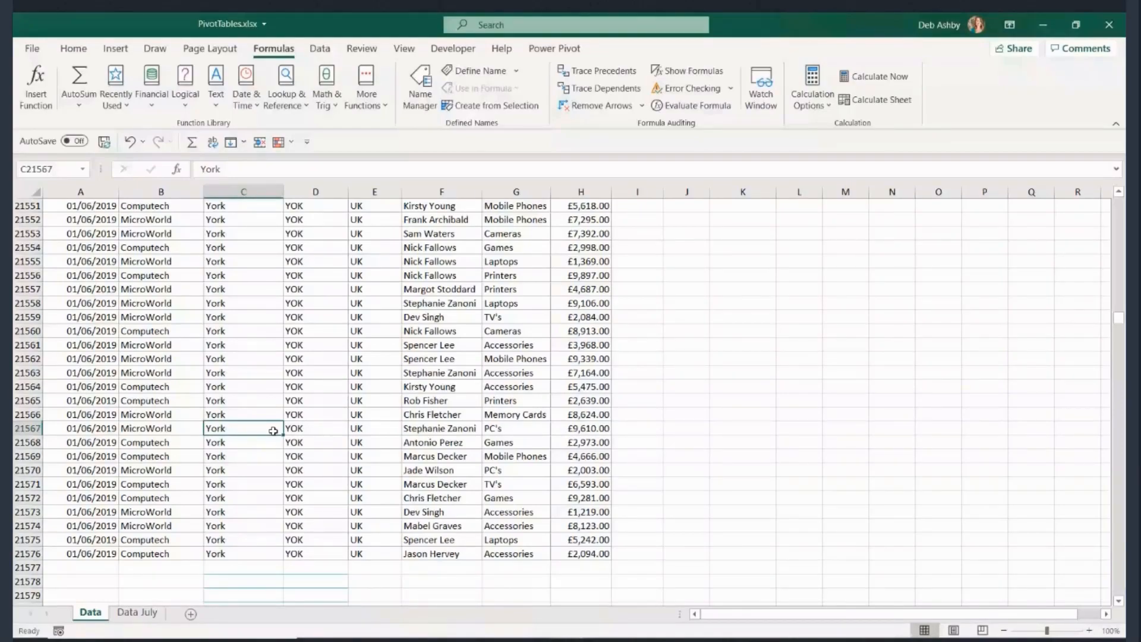
key(ctrl+Up)
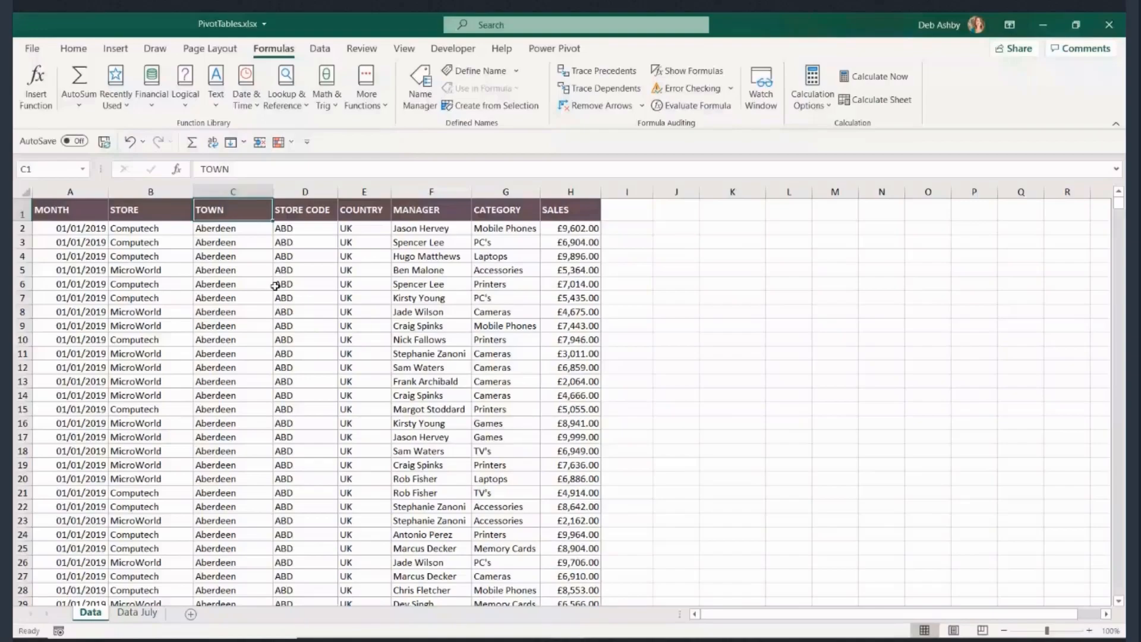
key(Down)
key(Down)
key(Down)
key(Down)
key(Down)
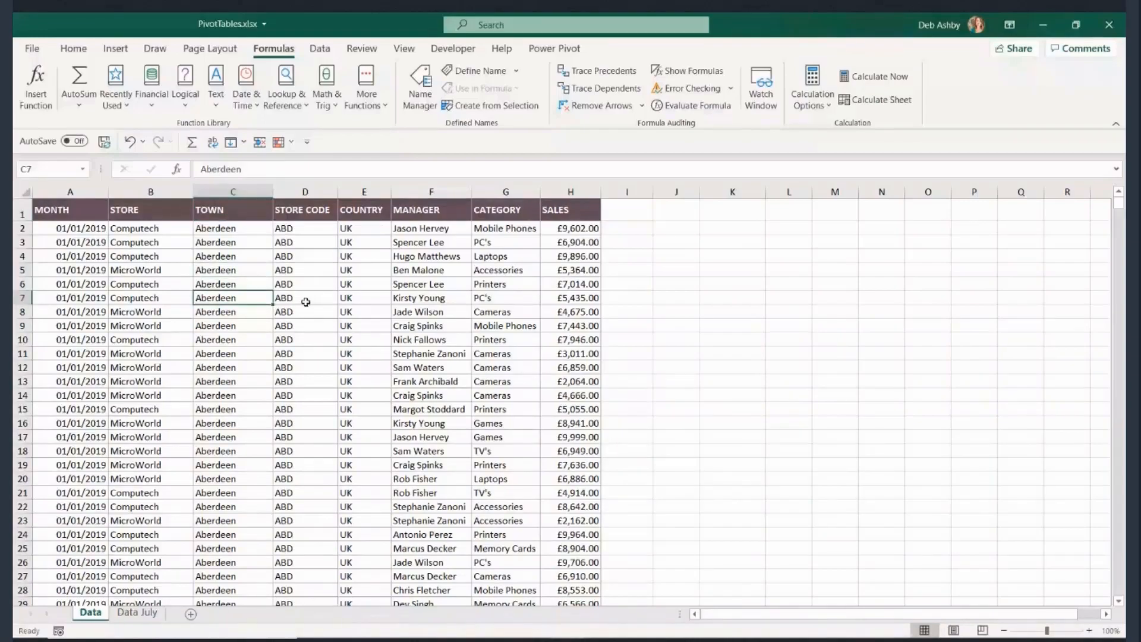
key(Right)
key(Down)
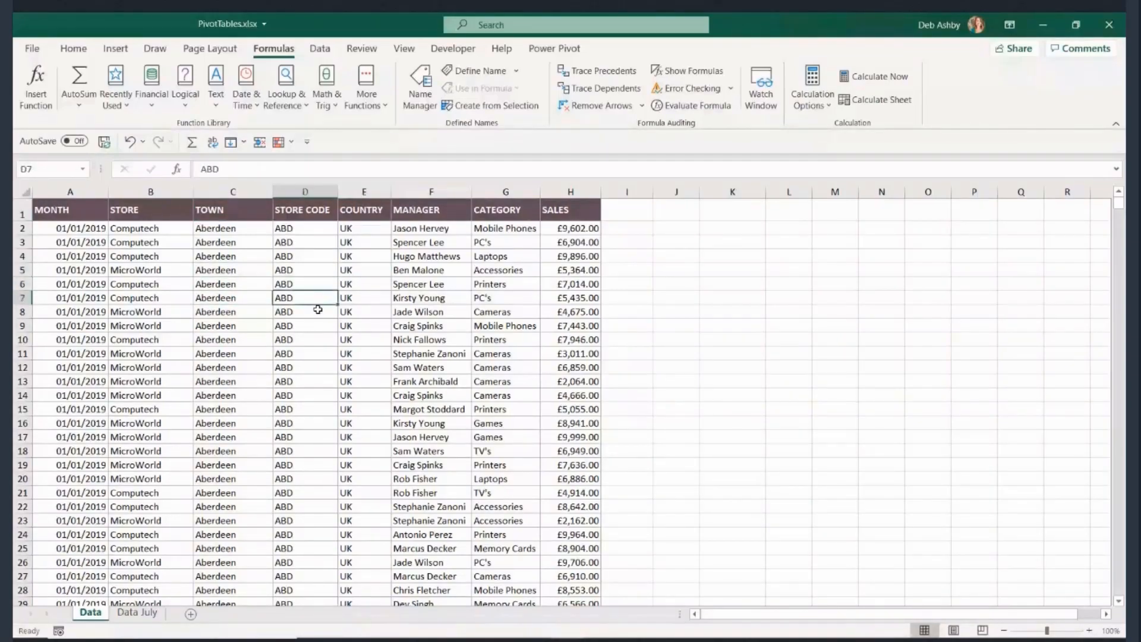
key(Down)
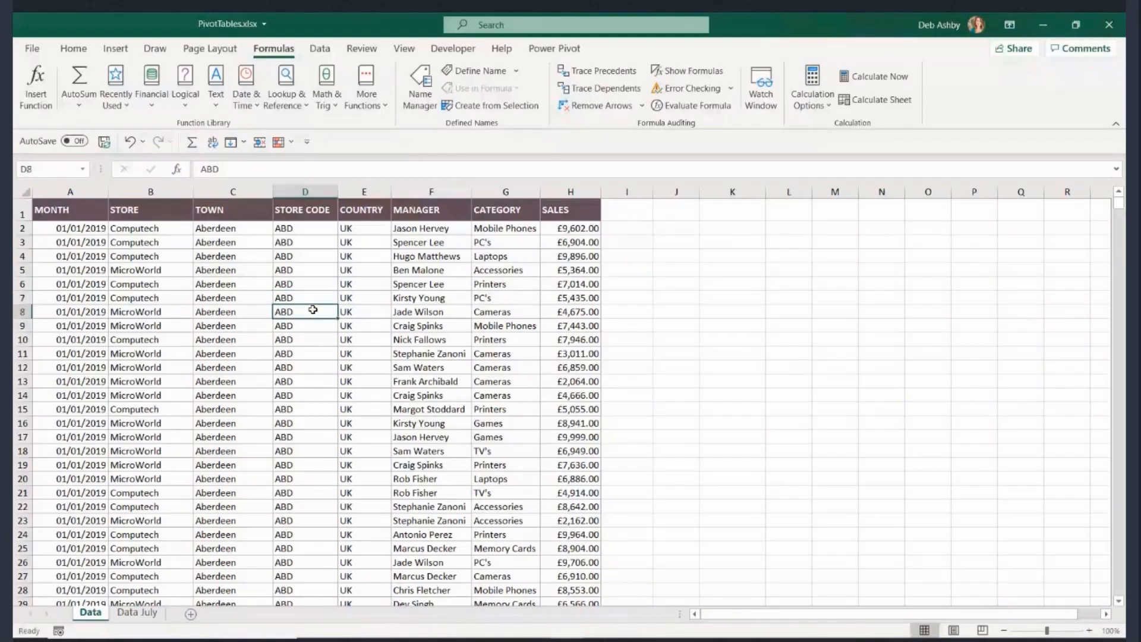
key(Up)
key(Up)
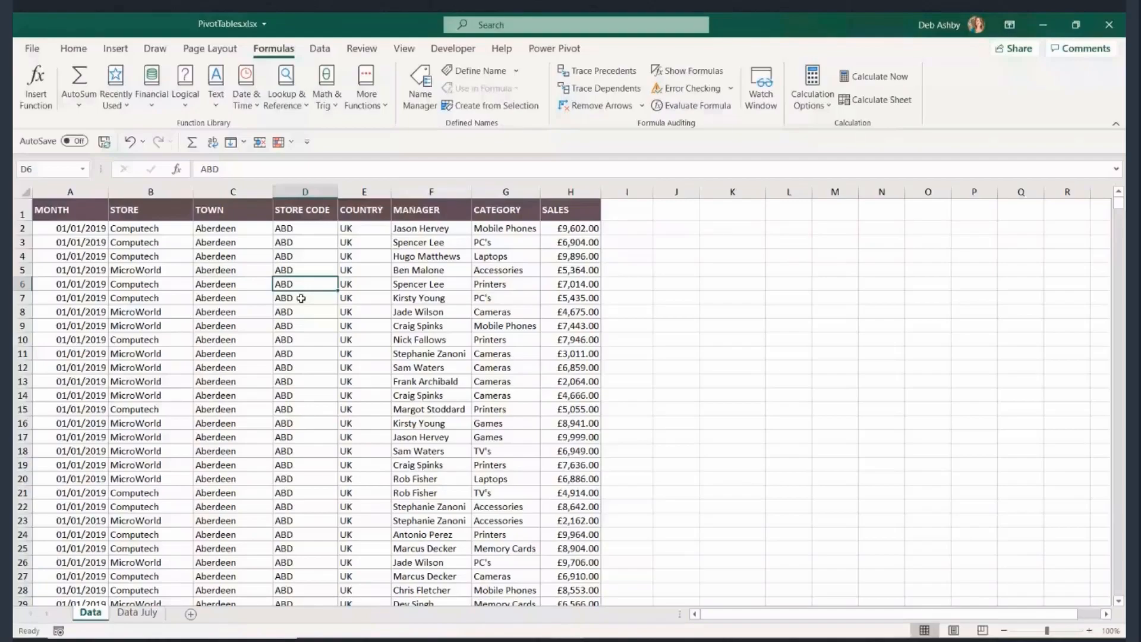
click(304, 310)
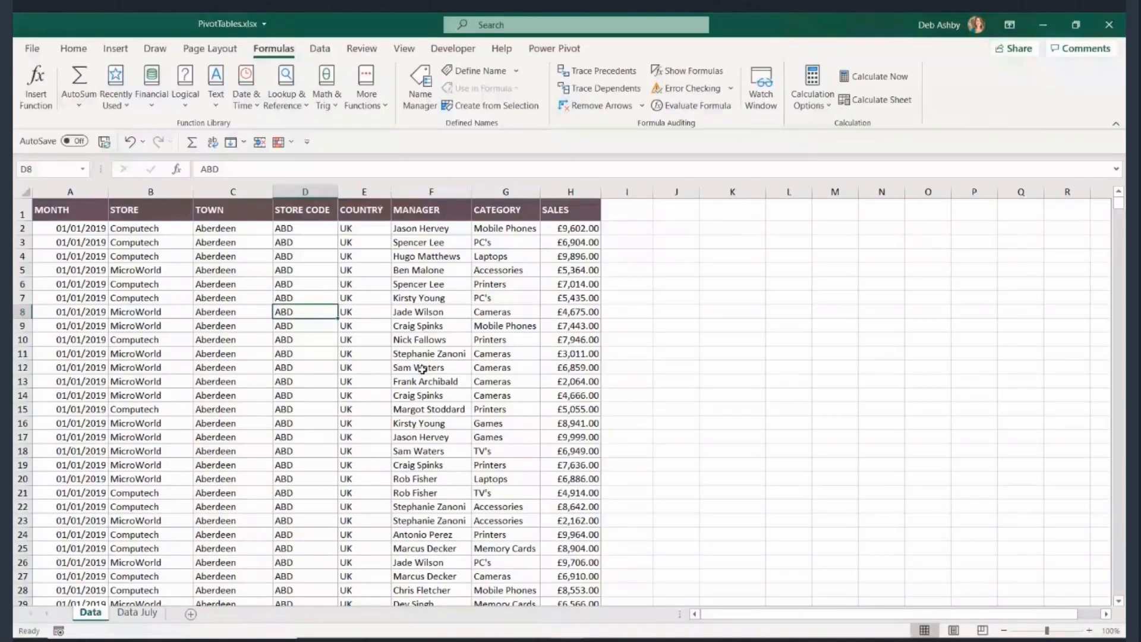
key(ctrl+t)
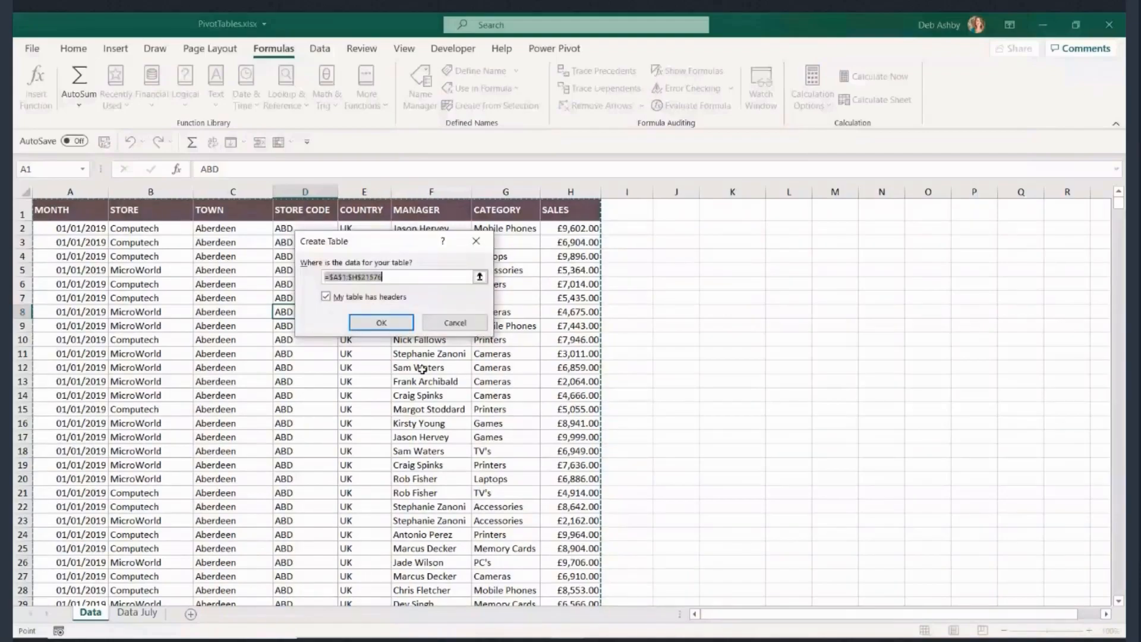
click(467, 326)
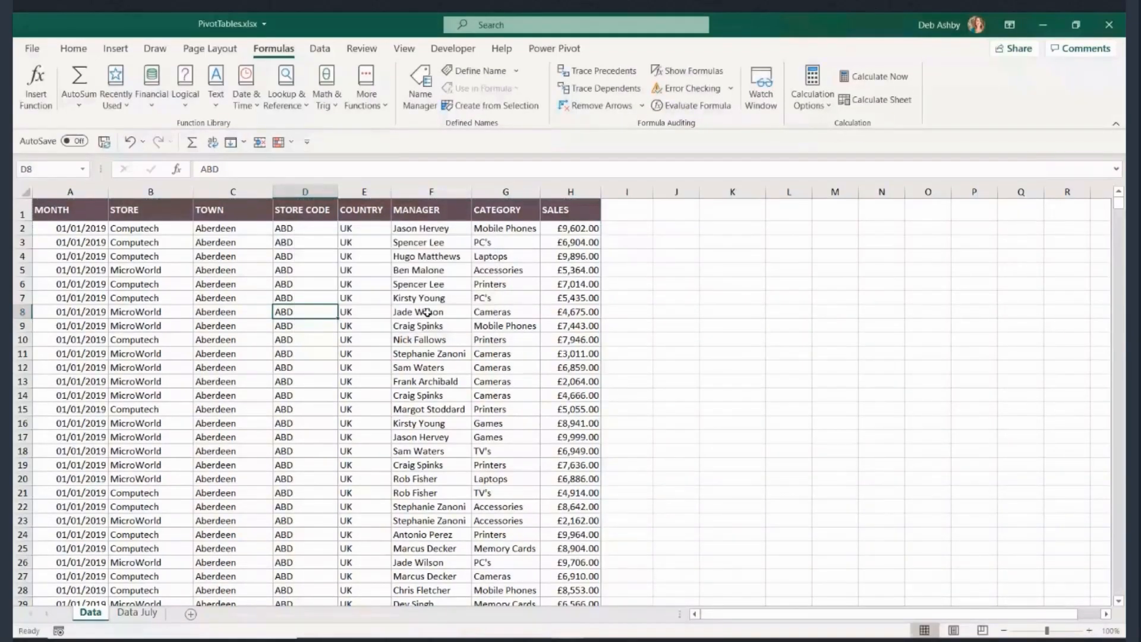
- Format the whole dataset A1:H21576 as a table with headers, using the style Purple, Table Style Light 14
click(73, 48)
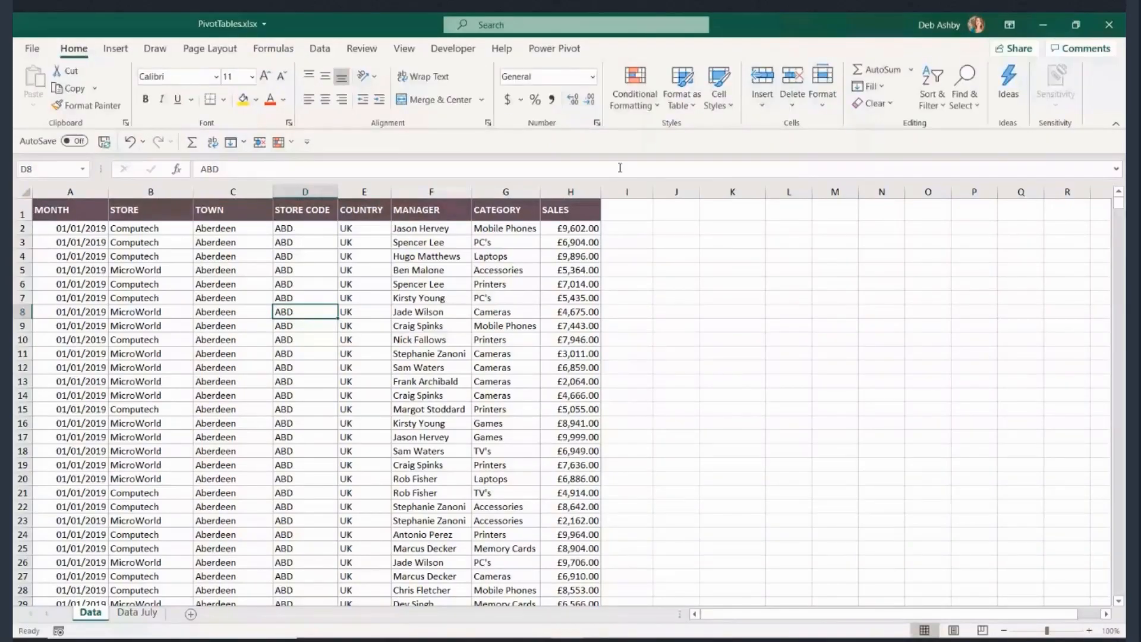
click(682, 99)
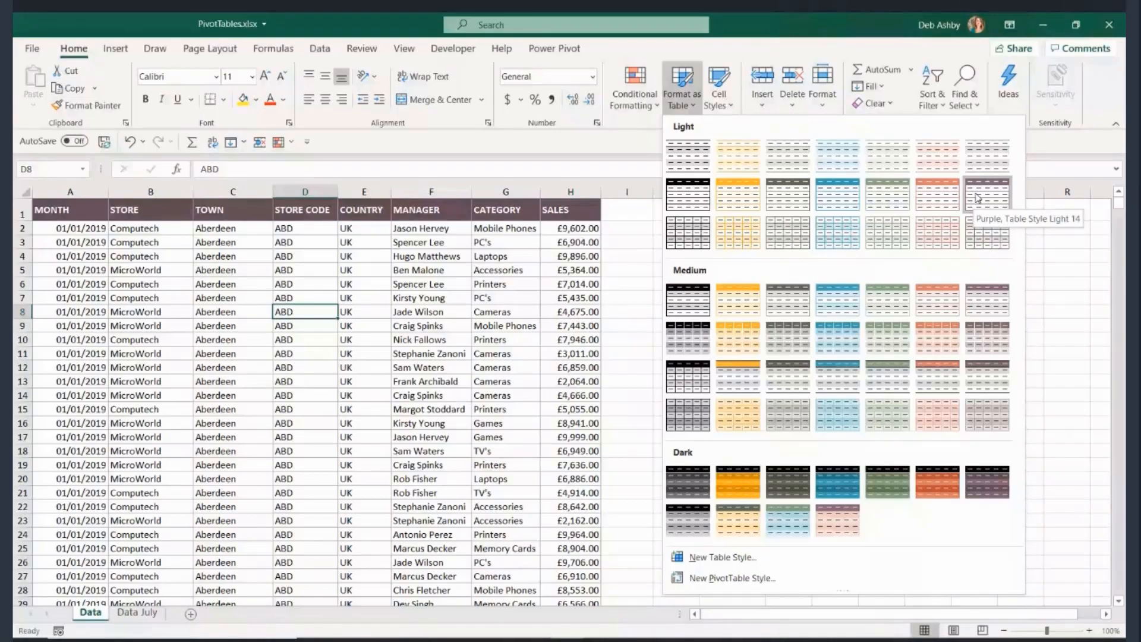
click(977, 198)
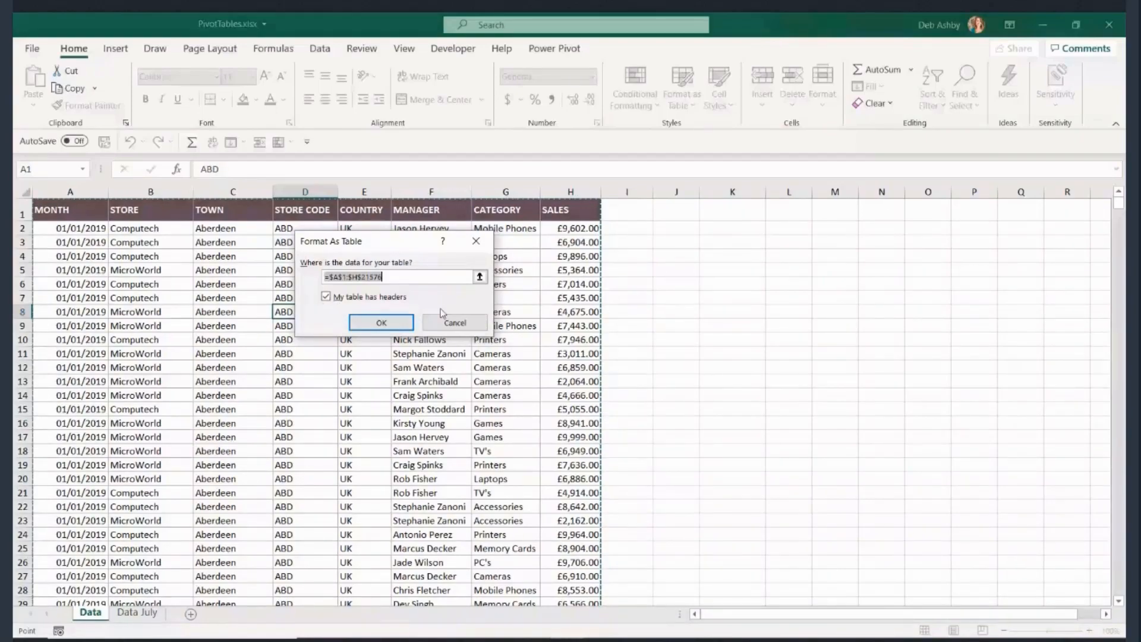
click(389, 324)
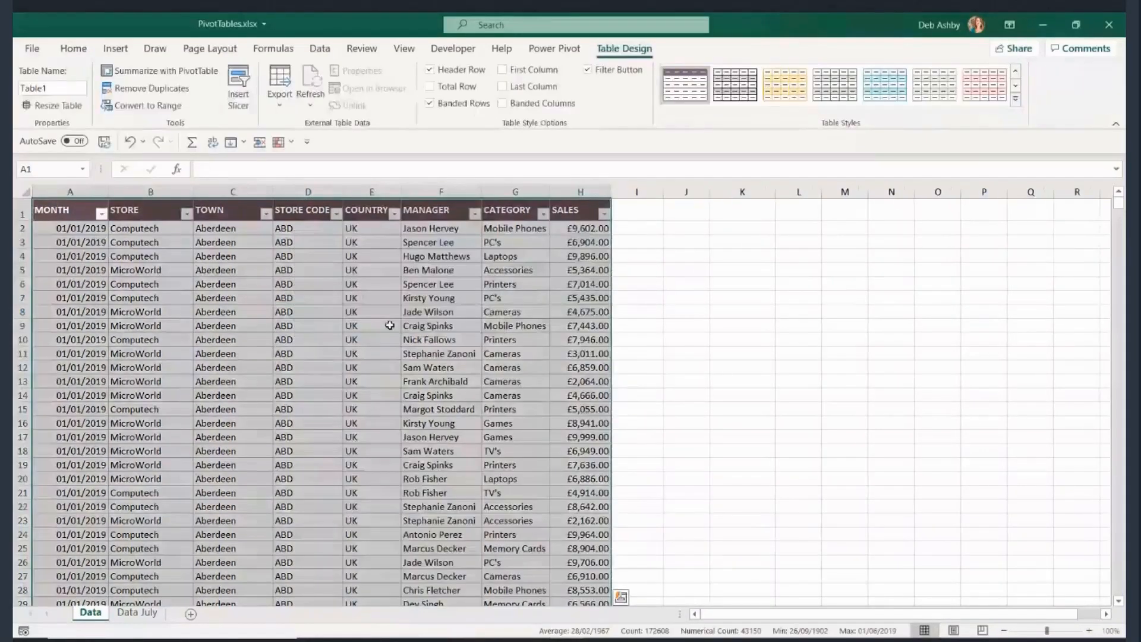
click(439, 300)
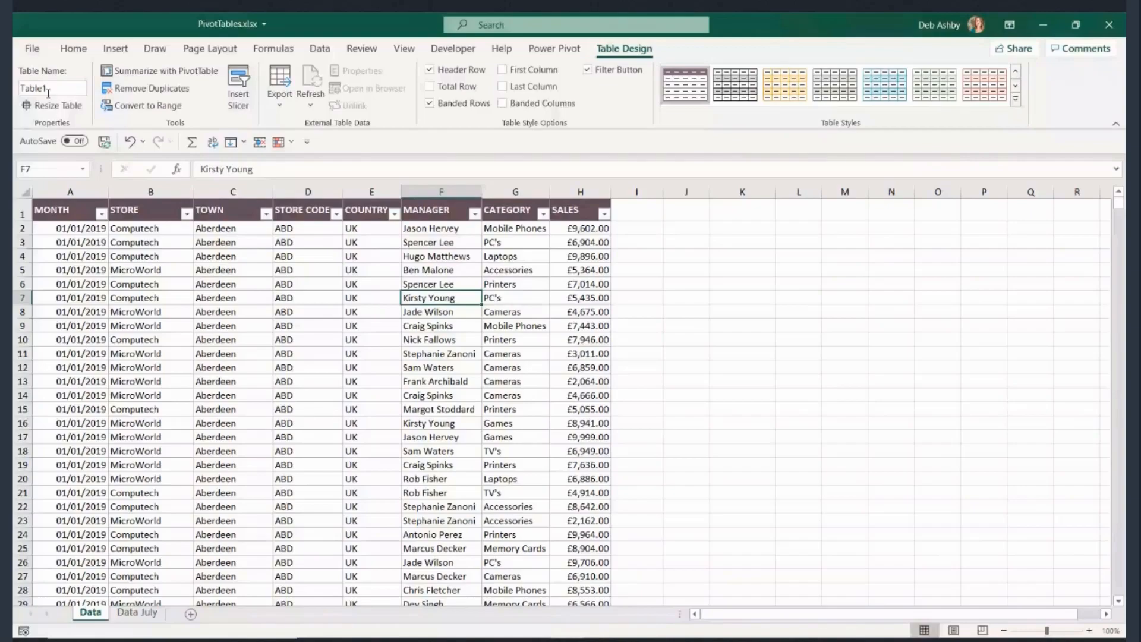
- Rename the table as Sales_Data
click(28, 88)
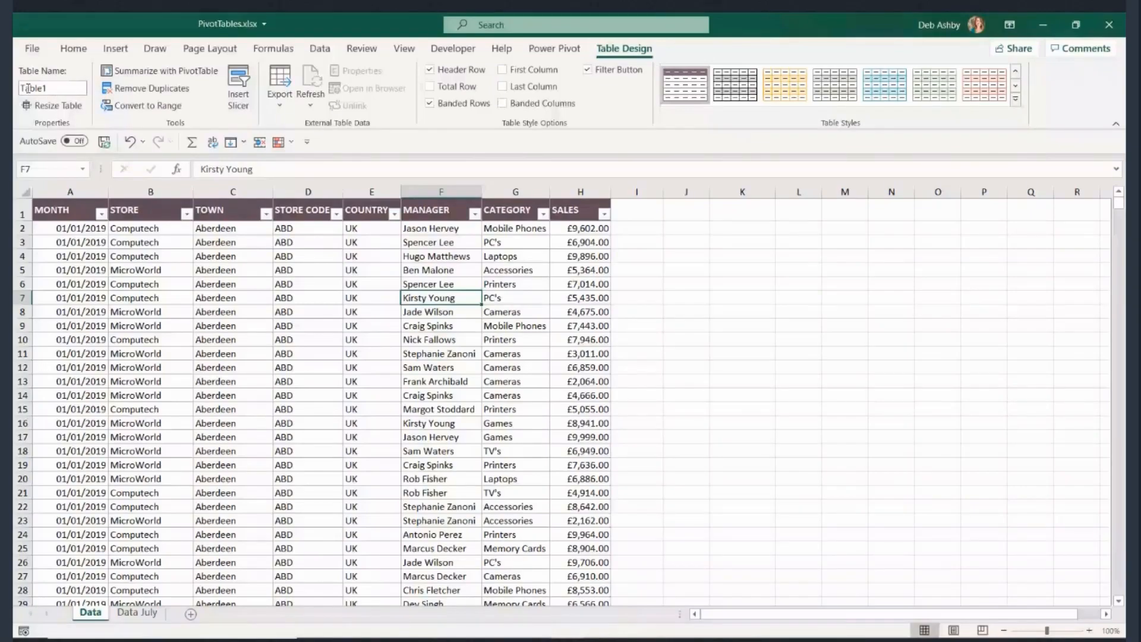
double_click(69, 89)
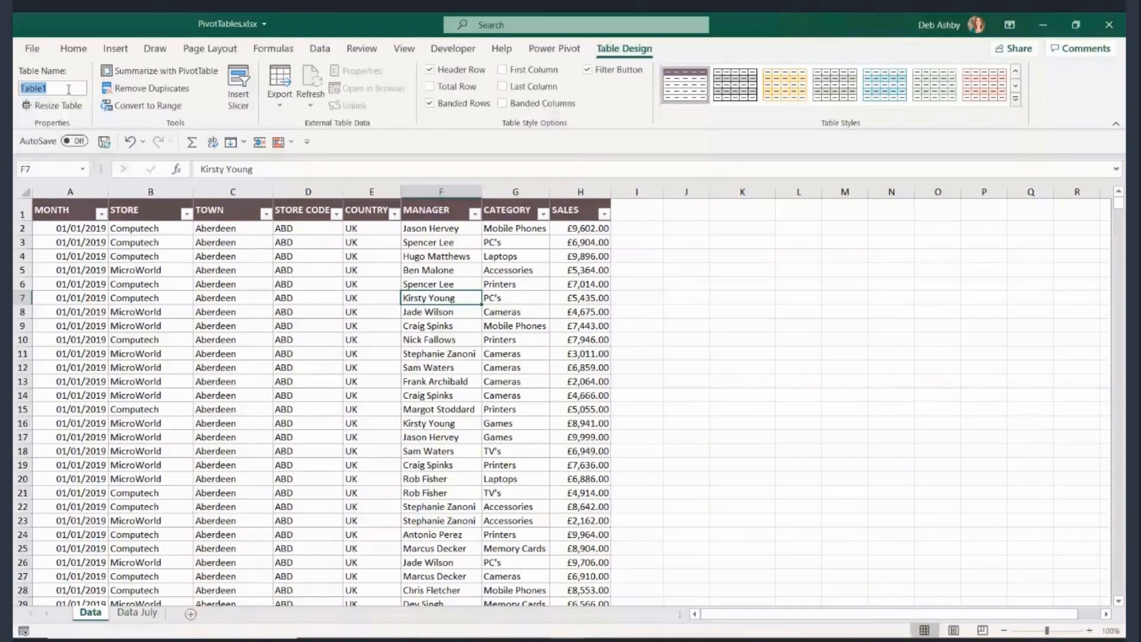
text(Sales_Data)
click(339, 343)
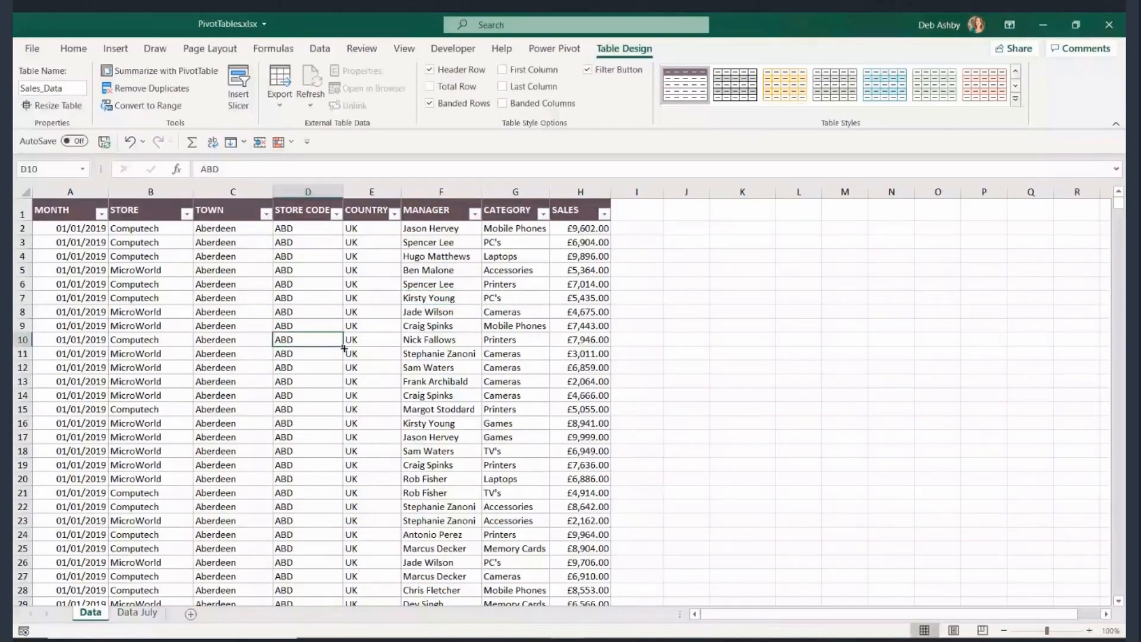
- Create a PivotTable from the Sales_Data table and place it on a new worksheet
click(301, 297)
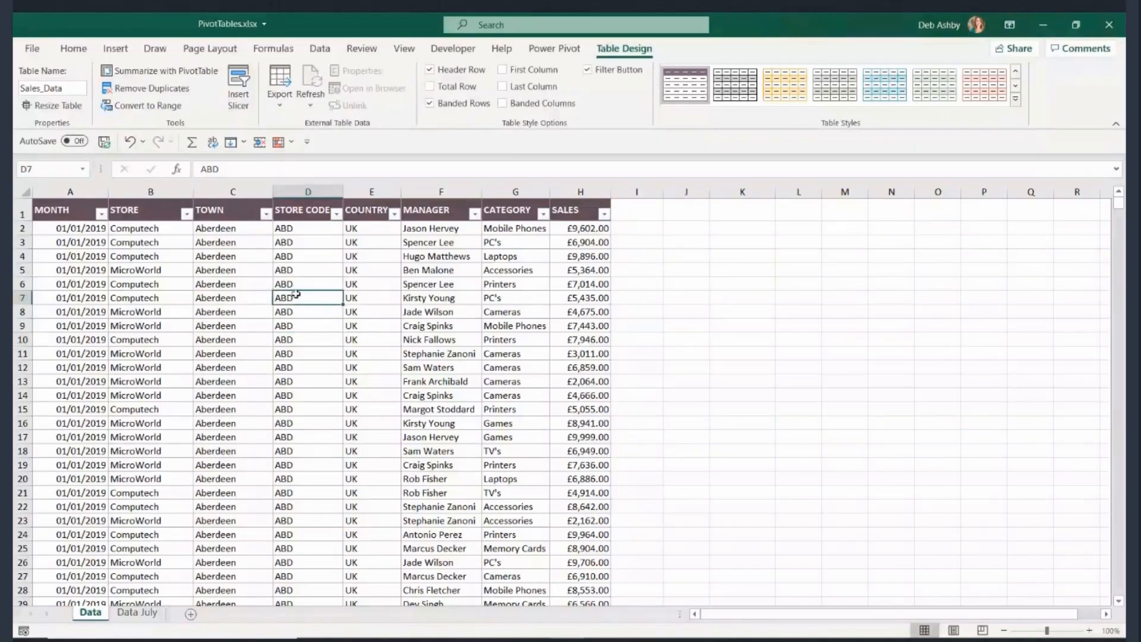
click(116, 49)
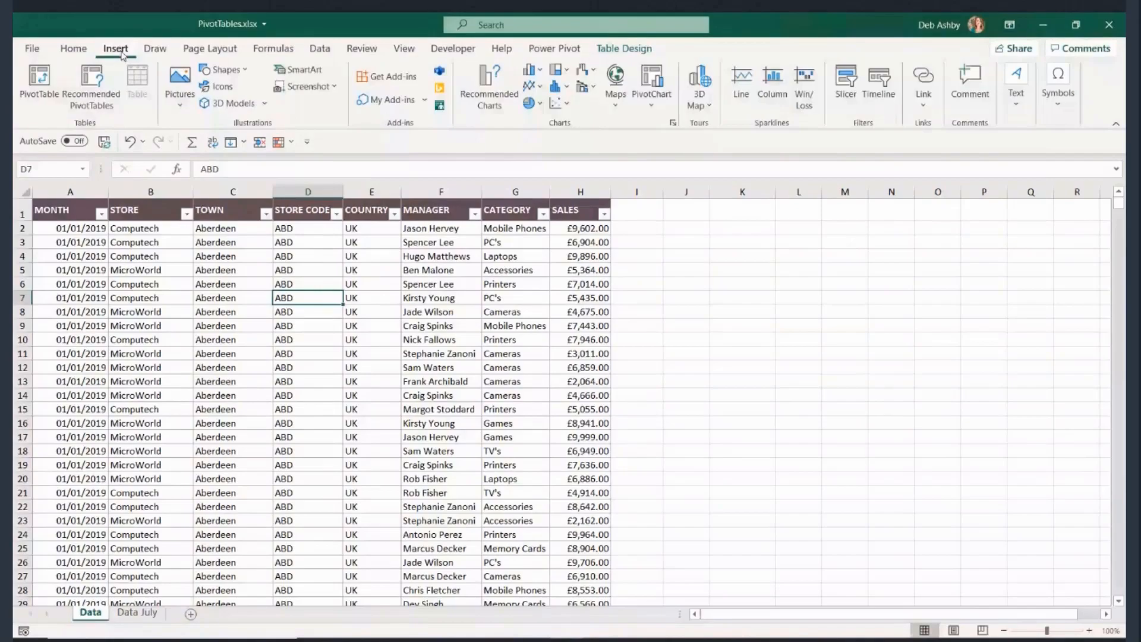
click(39, 83)
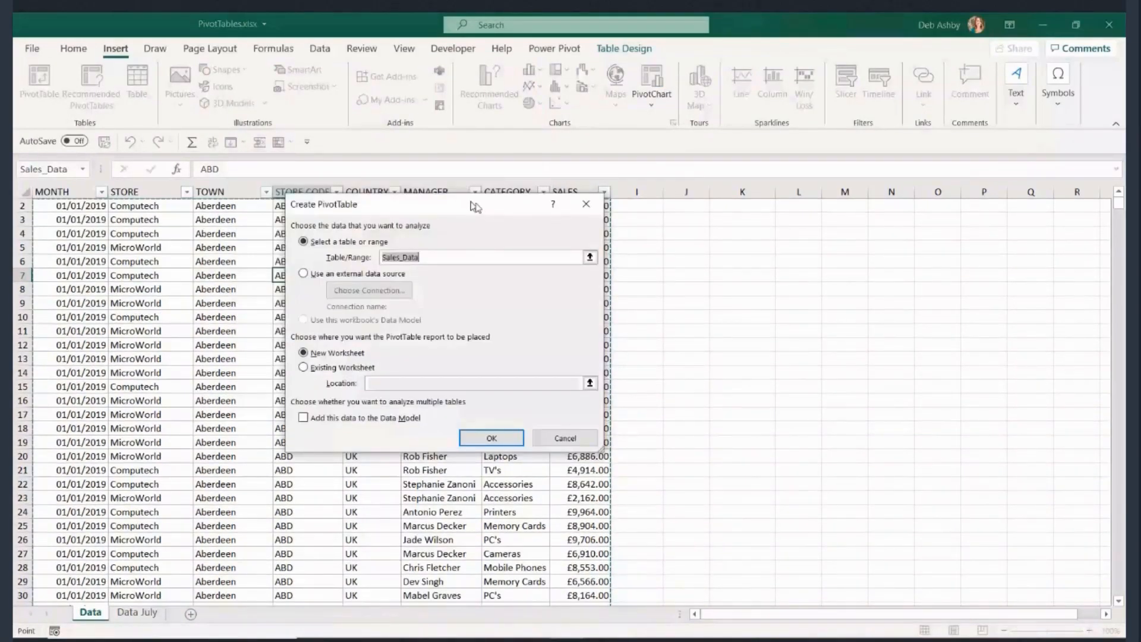
drag(473, 206, 563, 185)
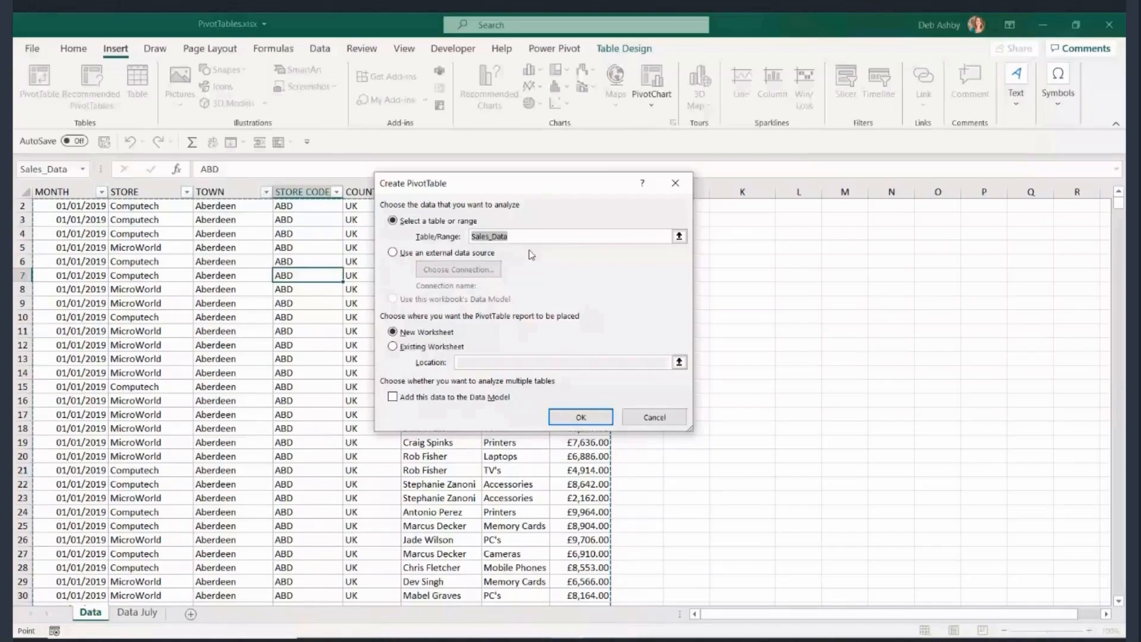
click(679, 237)
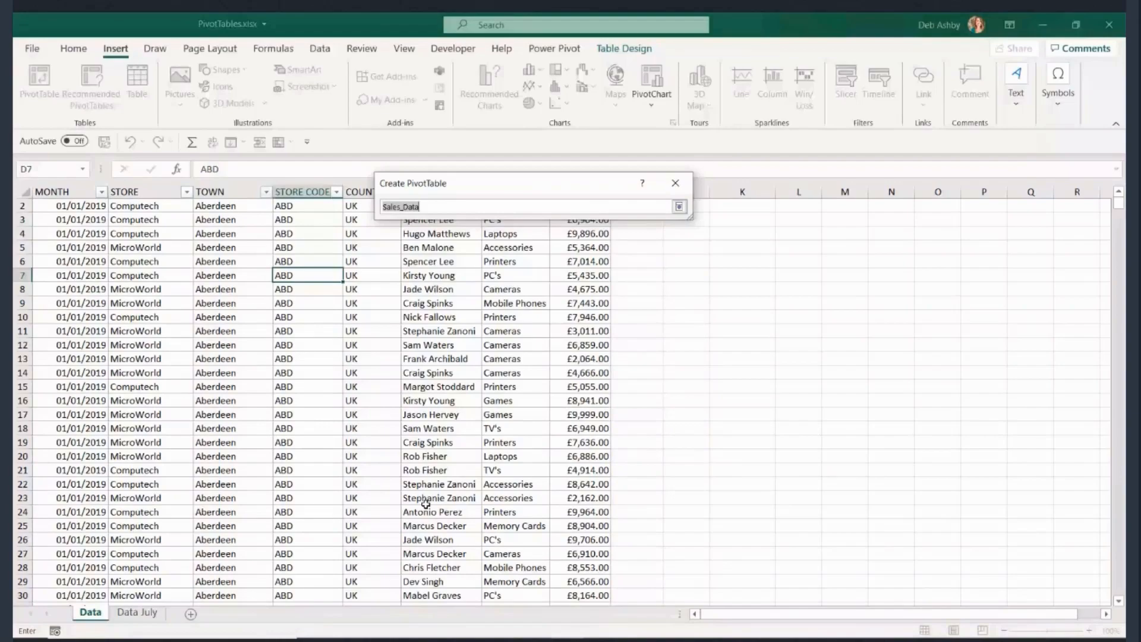
click(678, 207)
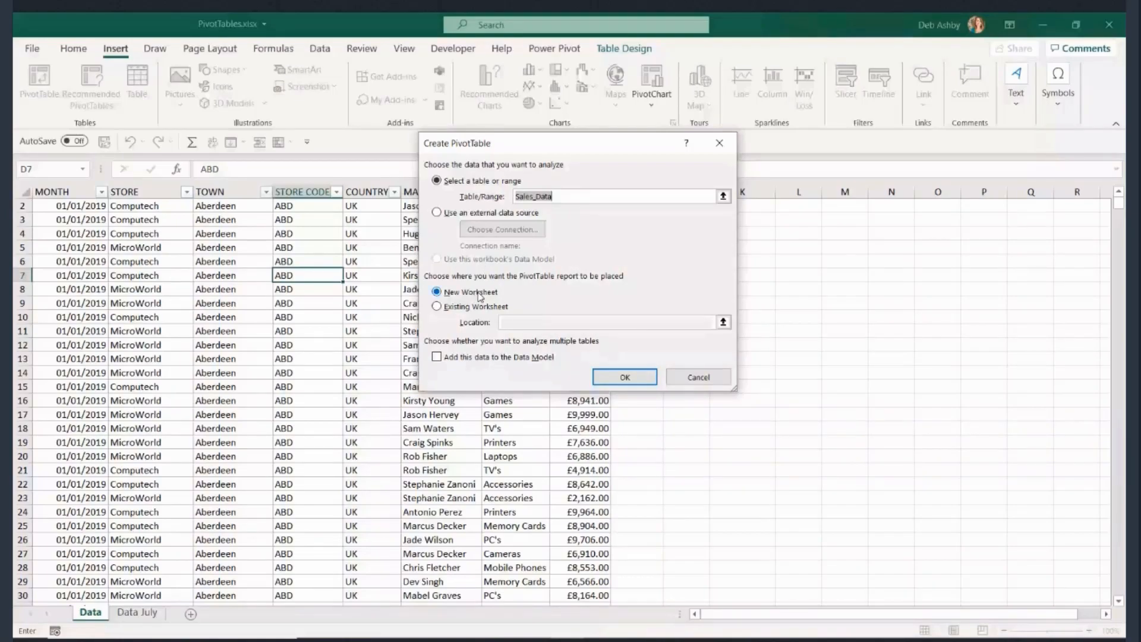
click(625, 378)
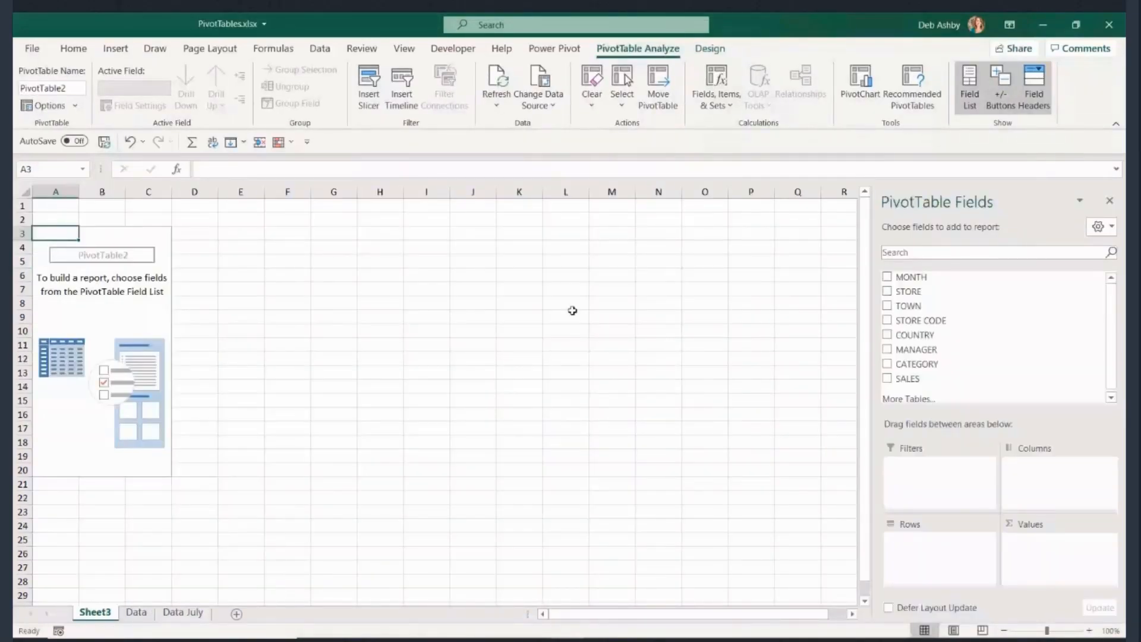
- Rename the new worksheet as PivotTable
right_click(102, 616)
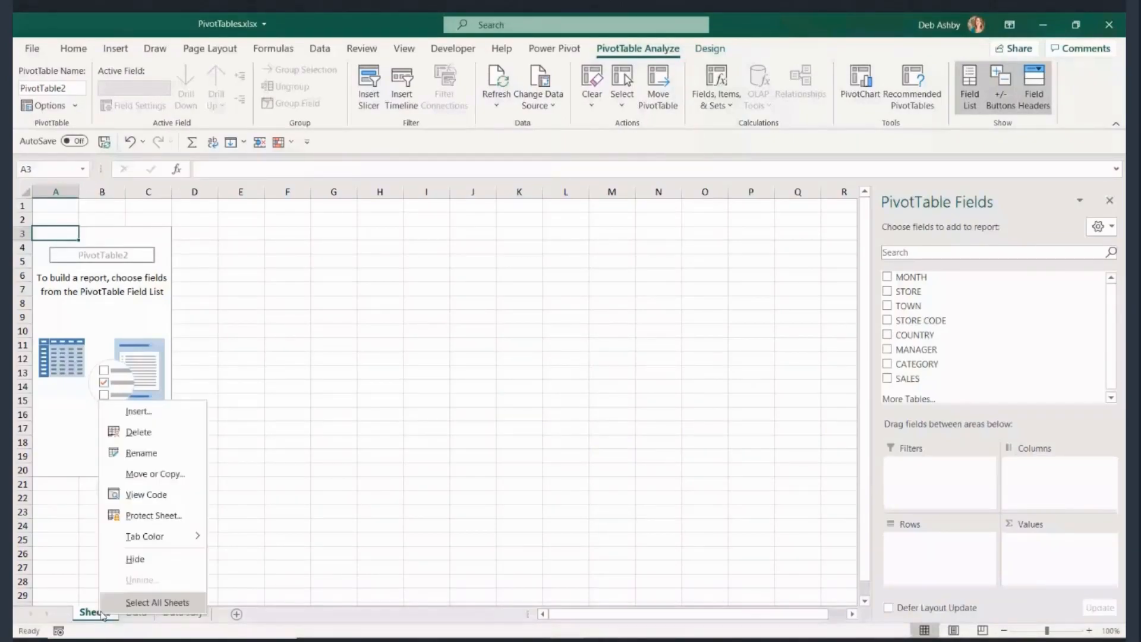
click(176, 457)
text(PivotTable)
key(Return)
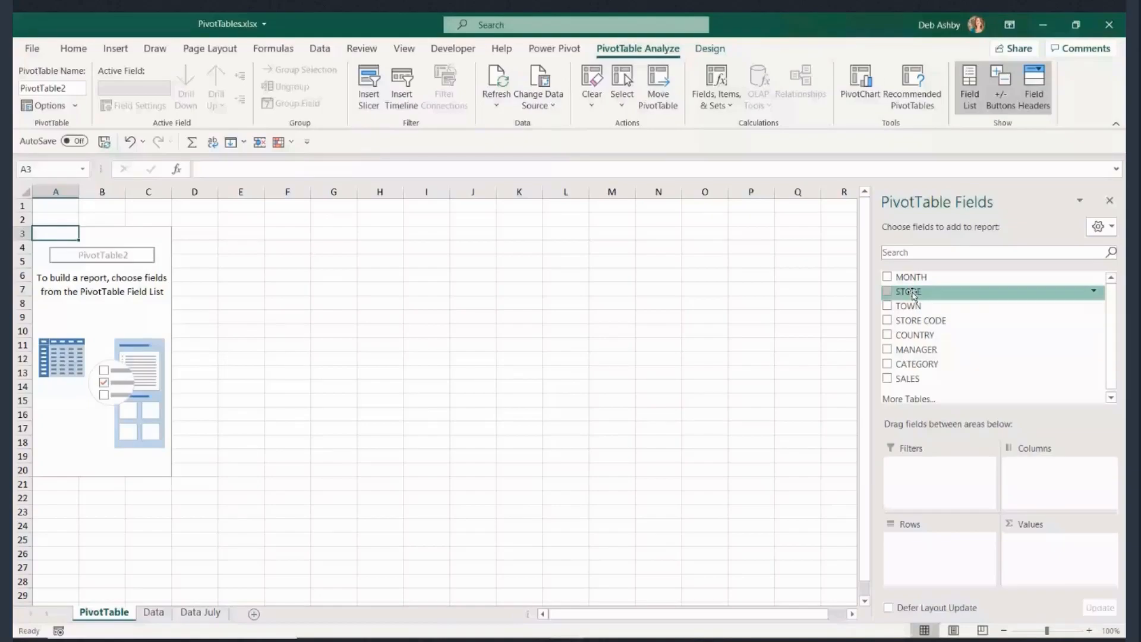
- Build the PivotTable with STORE as the row field and the sum of SALES as the value
drag(913, 295, 926, 571)
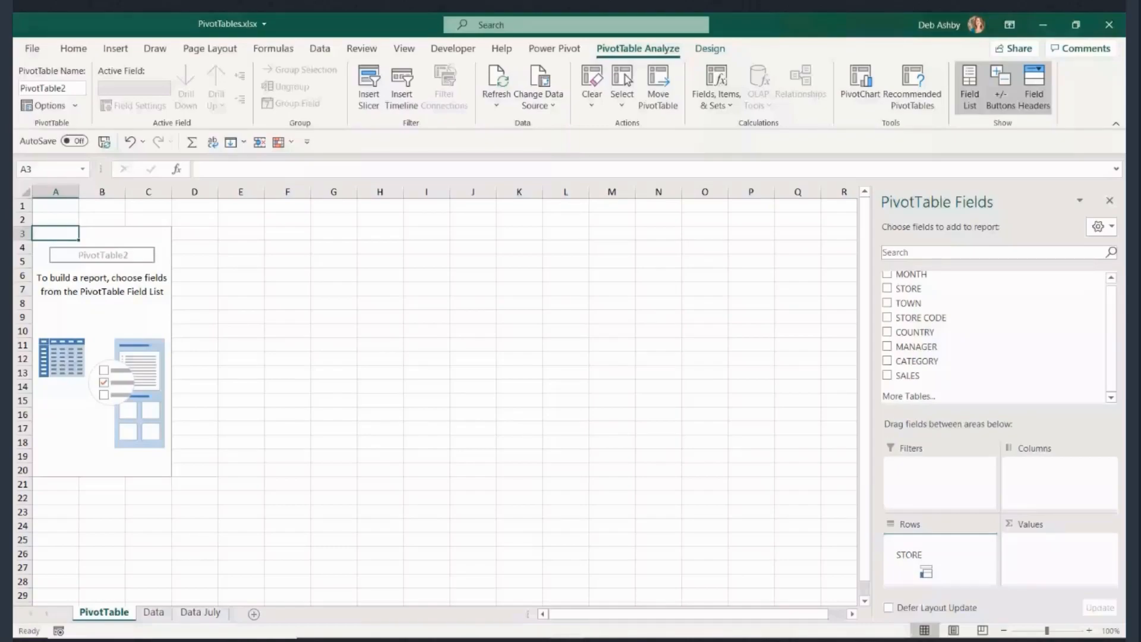
drag(925, 572, 912, 560)
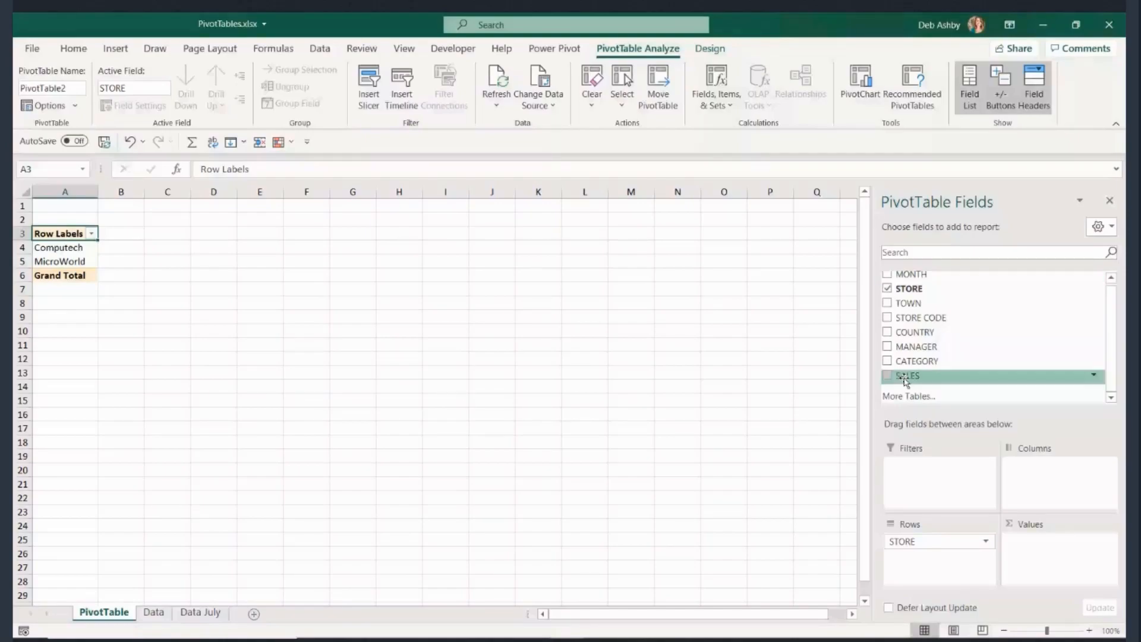
drag(906, 380, 1049, 564)
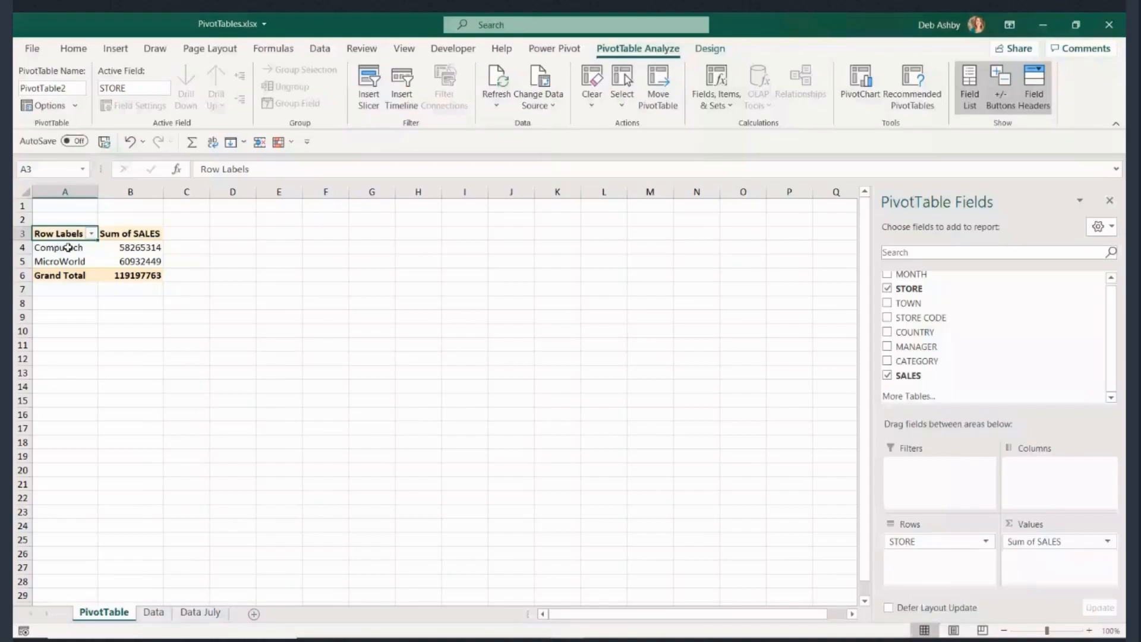
- Move the STORE field from the rows to the columns area and remove it from the PivotTable
mouse_move(144, 248)
mouse_move(151, 272)
drag(903, 543, 1058, 480)
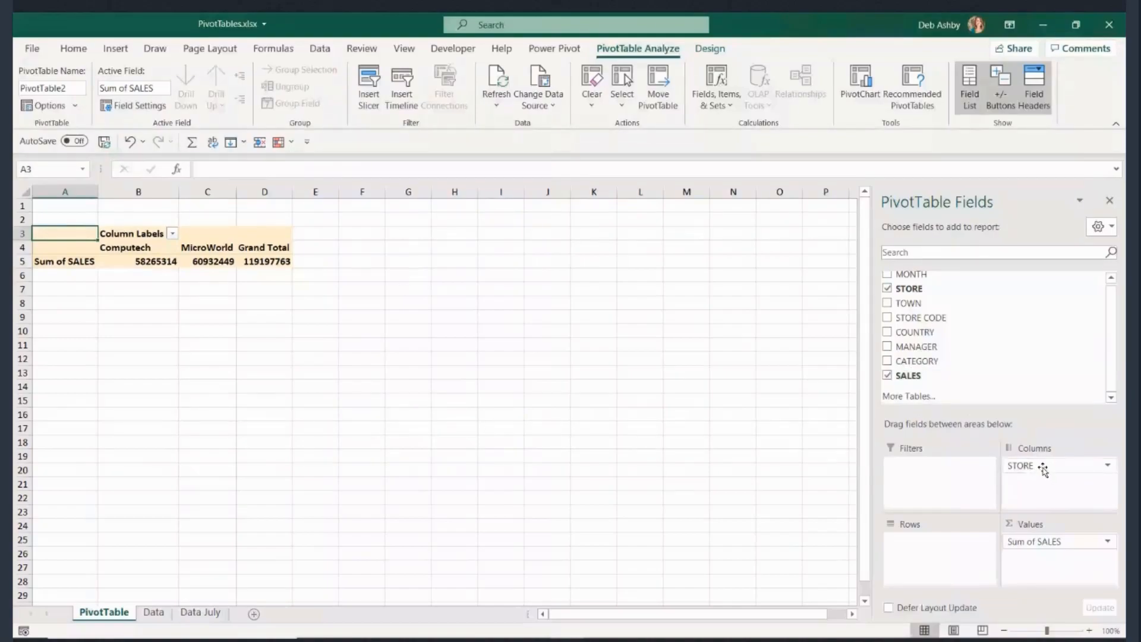
drag(1043, 467, 737, 505)
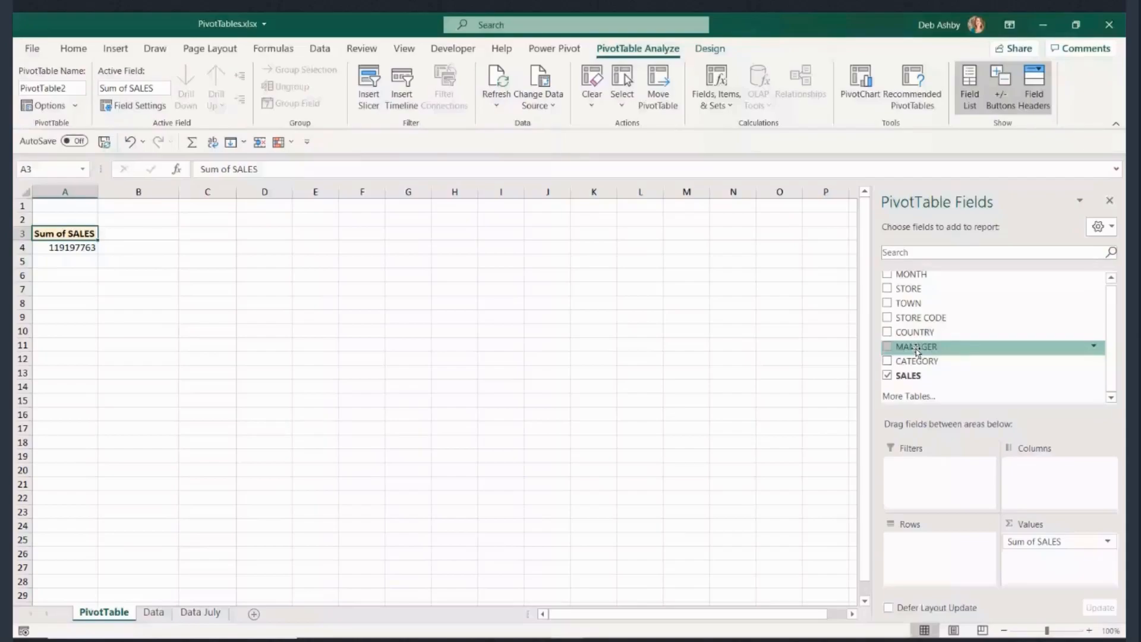
- Add MANAGER as the row field and sort the managers by Sum of SALES from largest to smallest
drag(917, 352, 947, 573)
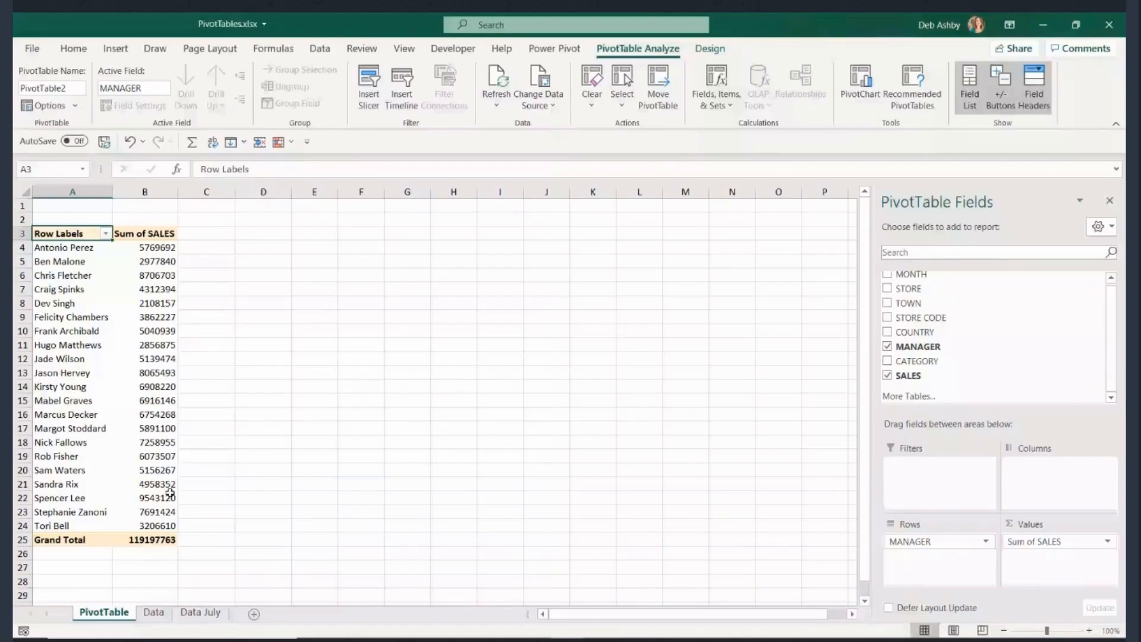
mouse_move(170, 493)
click(153, 248)
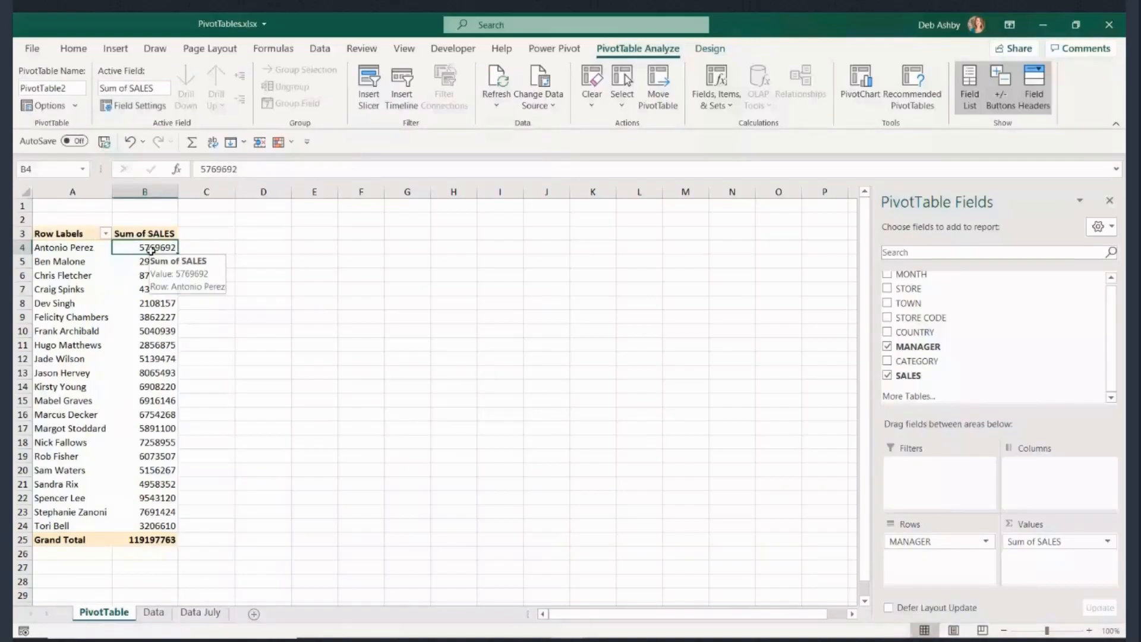
right_click(151, 250)
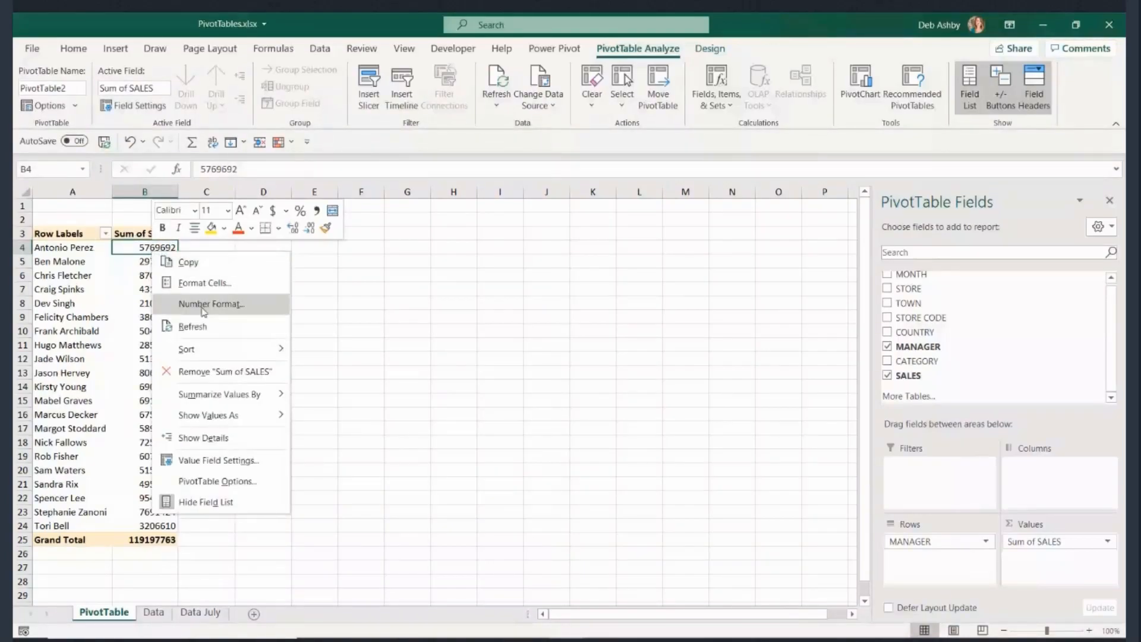
mouse_move(206, 345)
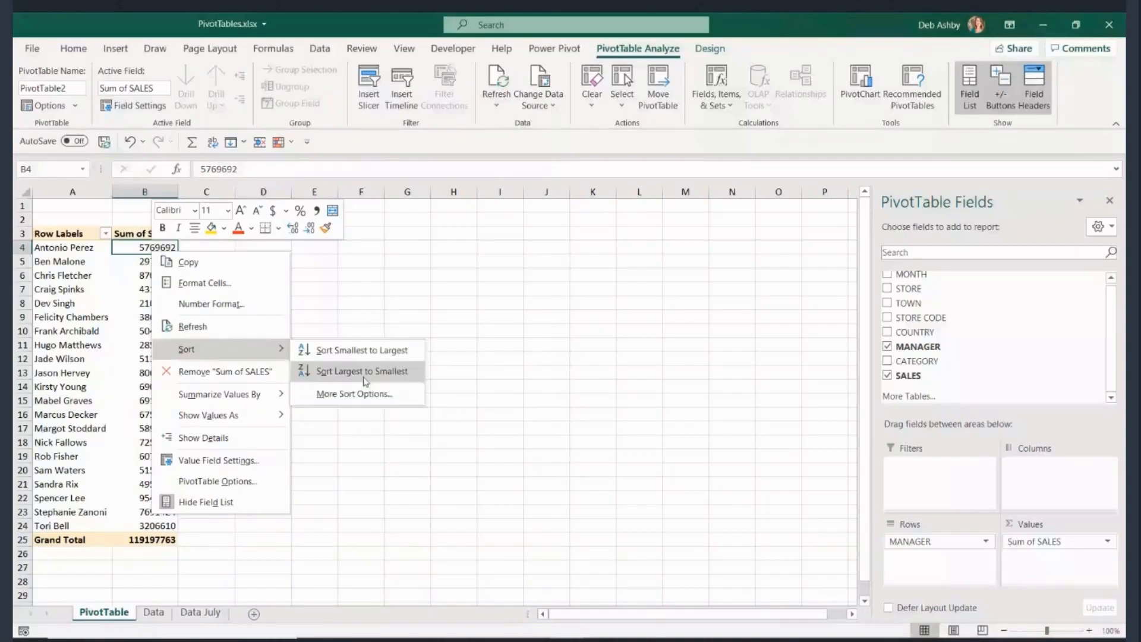
click(362, 371)
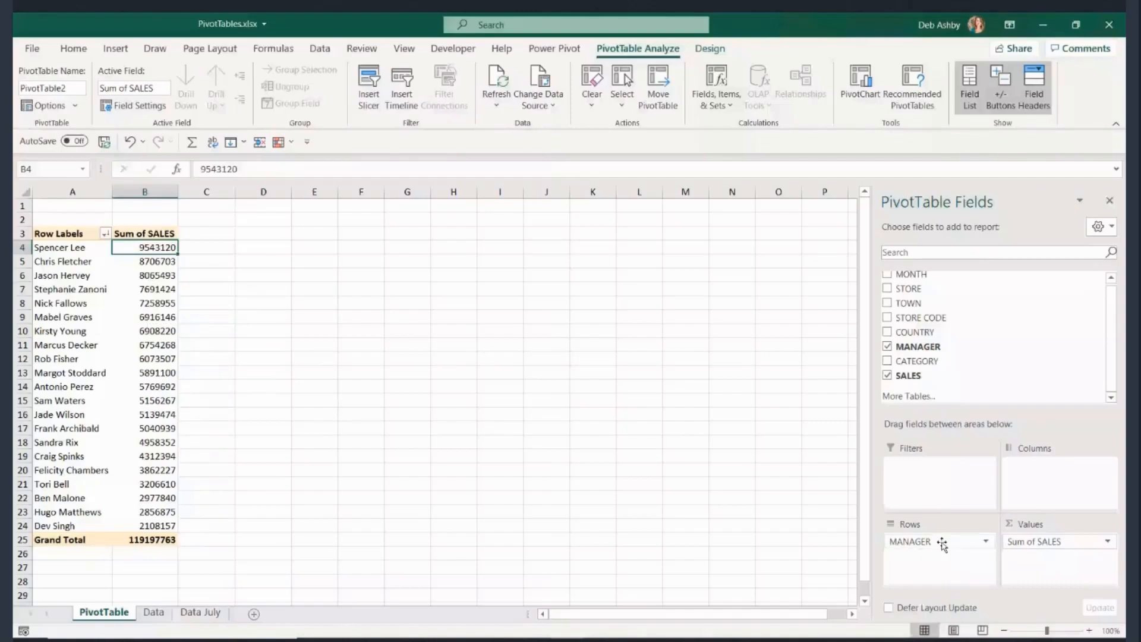
- Try MANAGER as the column field, look across the wide layout, and return the field to the rows
drag(941, 544, 1068, 499)
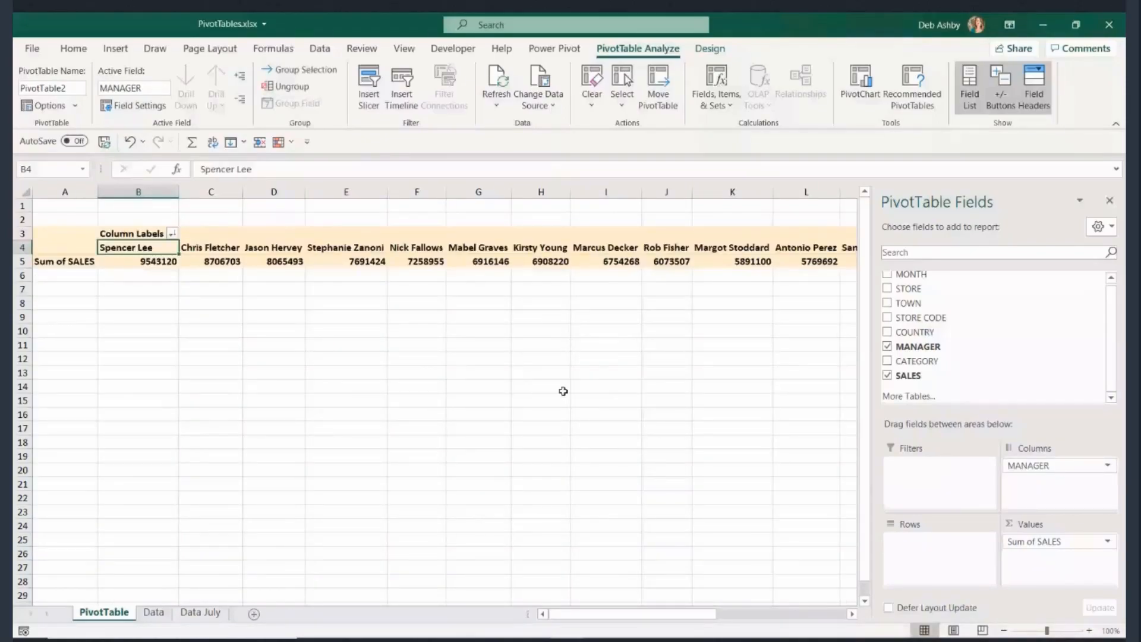
mouse_move(671, 614)
mouse_down()
mouse_move(766, 624)
mouse_move(673, 604)
mouse_up()
drag(1031, 465, 937, 565)
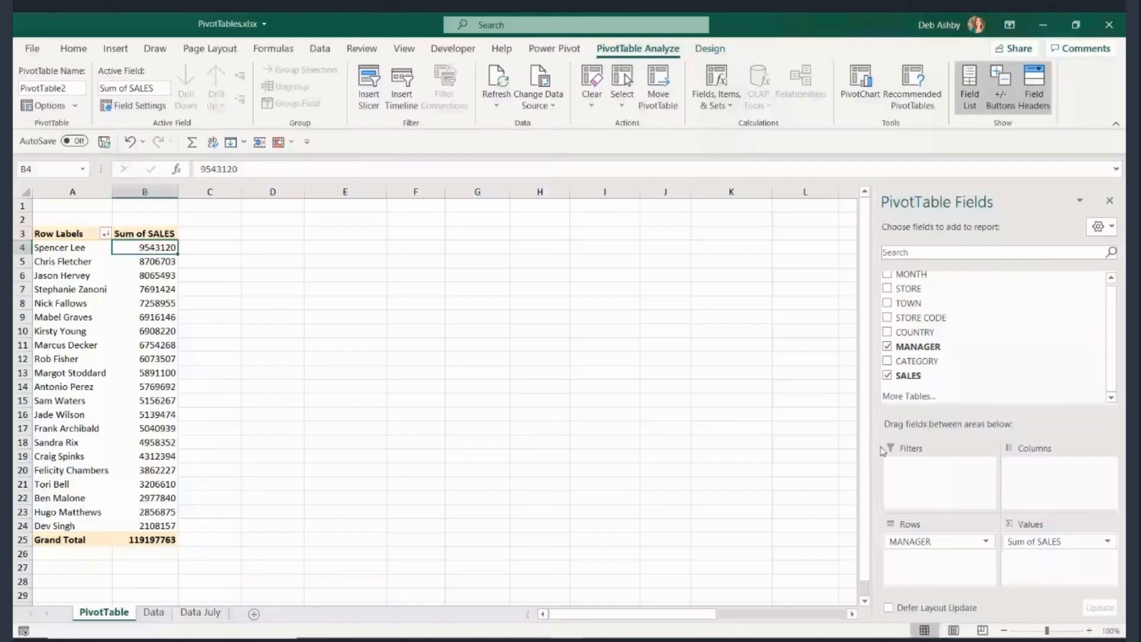
- Replace MANAGER with TOWN as the PivotTable's row field
drag(927, 541, 712, 524)
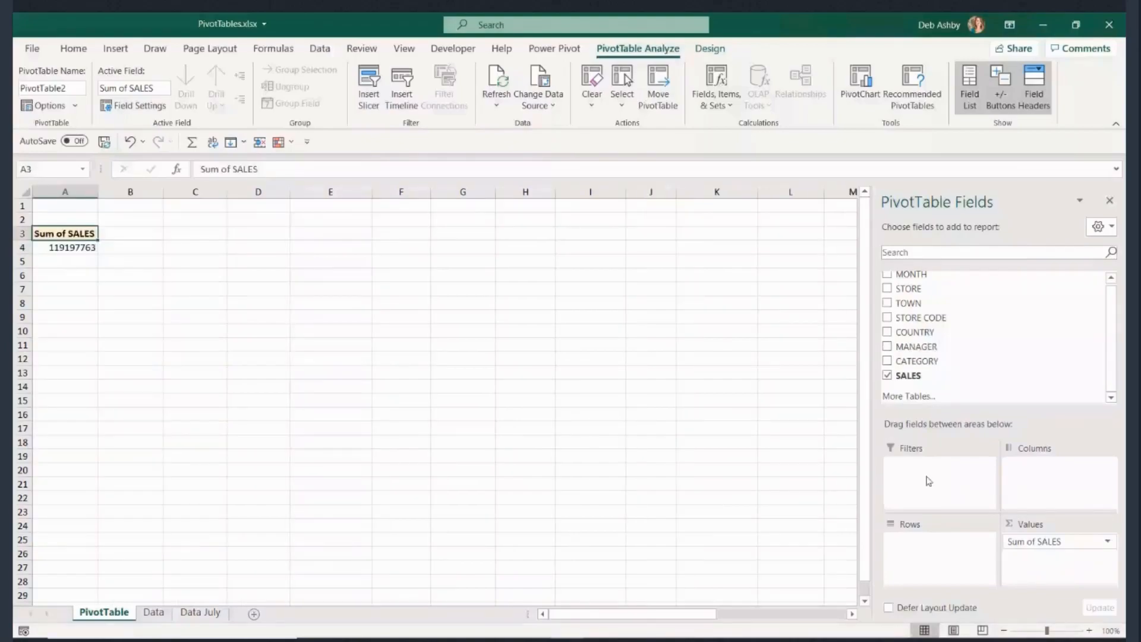
drag(912, 304, 930, 553)
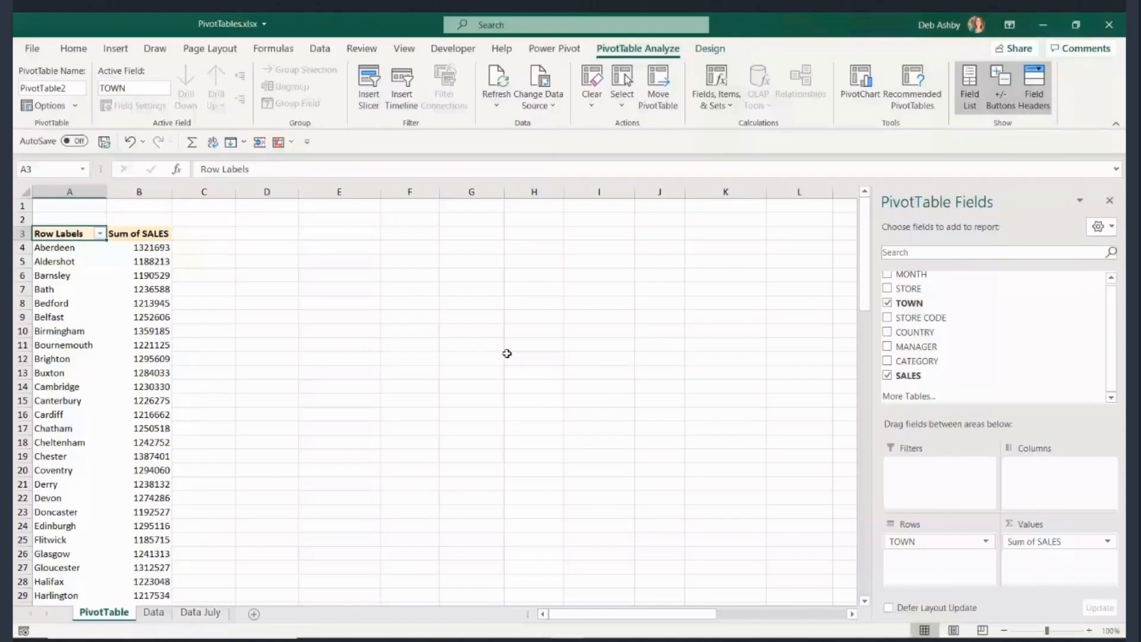
- Replace TOWN with MANAGER as the row field and add CATEGORY as the column field
drag(924, 544, 1021, 378)
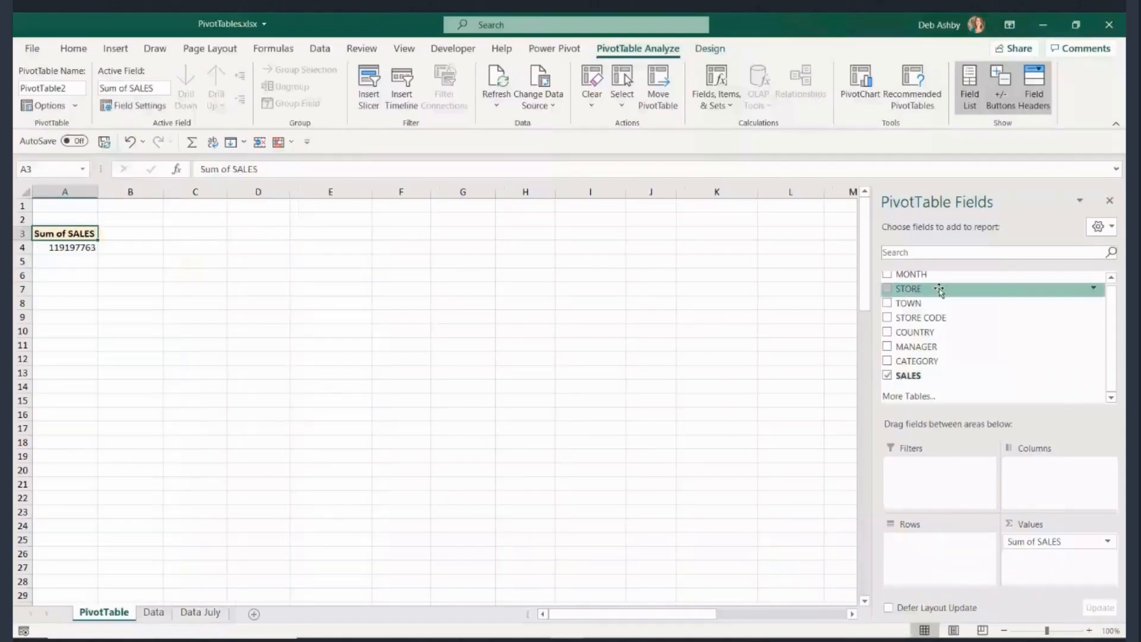
drag(918, 351, 975, 540)
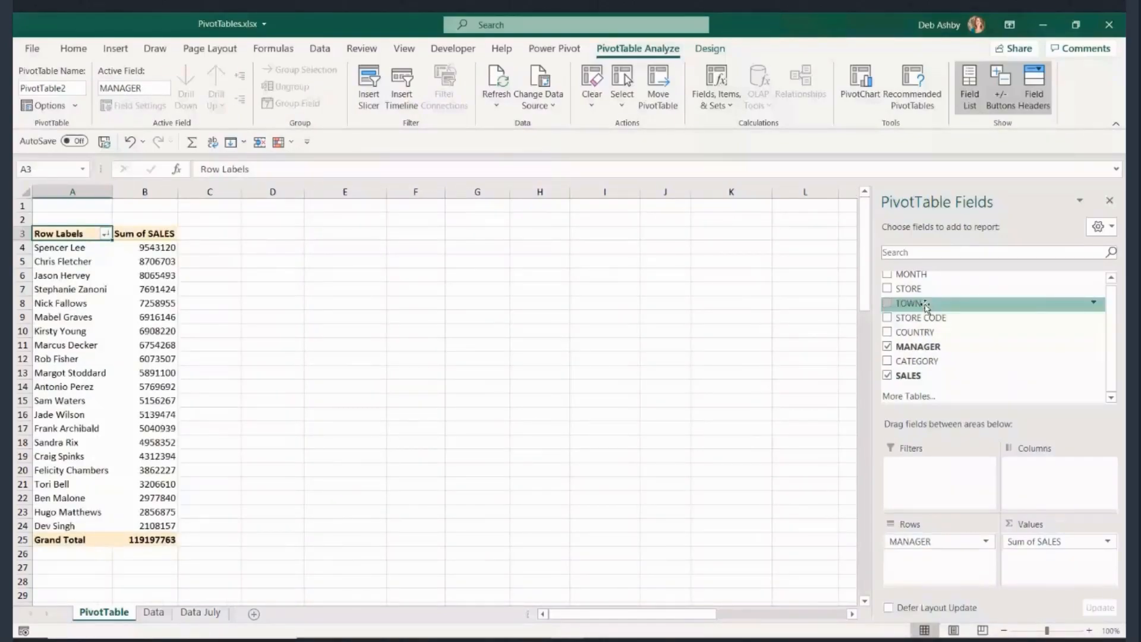
drag(918, 361, 1051, 482)
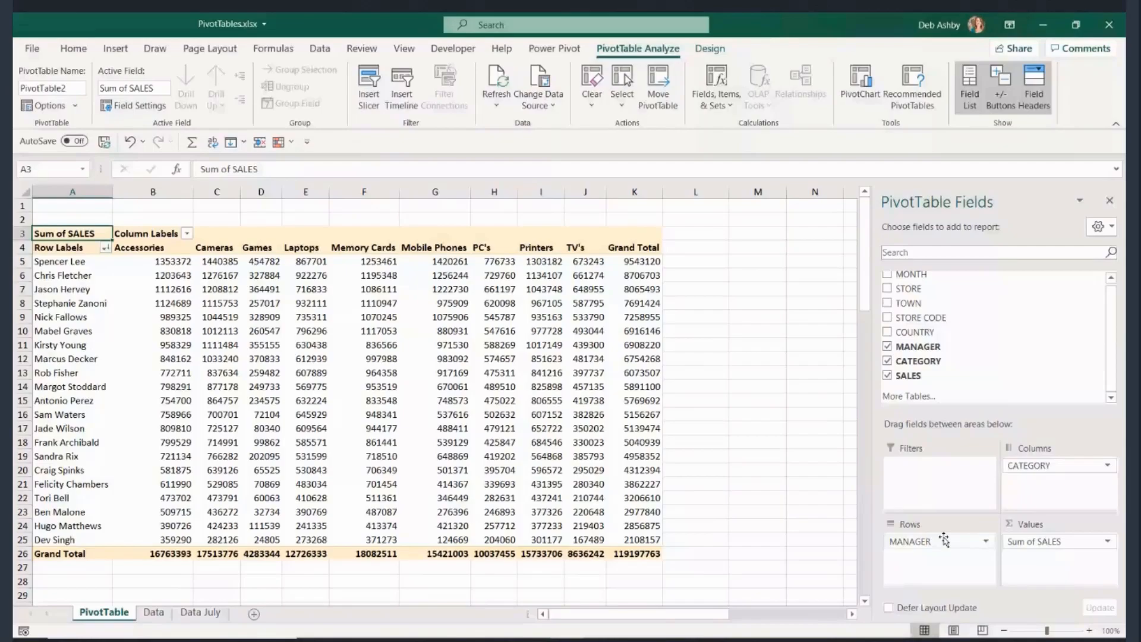
- Move CATEGORY into the rows above MANAGER, and collapse and re-expand the Accessories and Cameras groups
click(1048, 469)
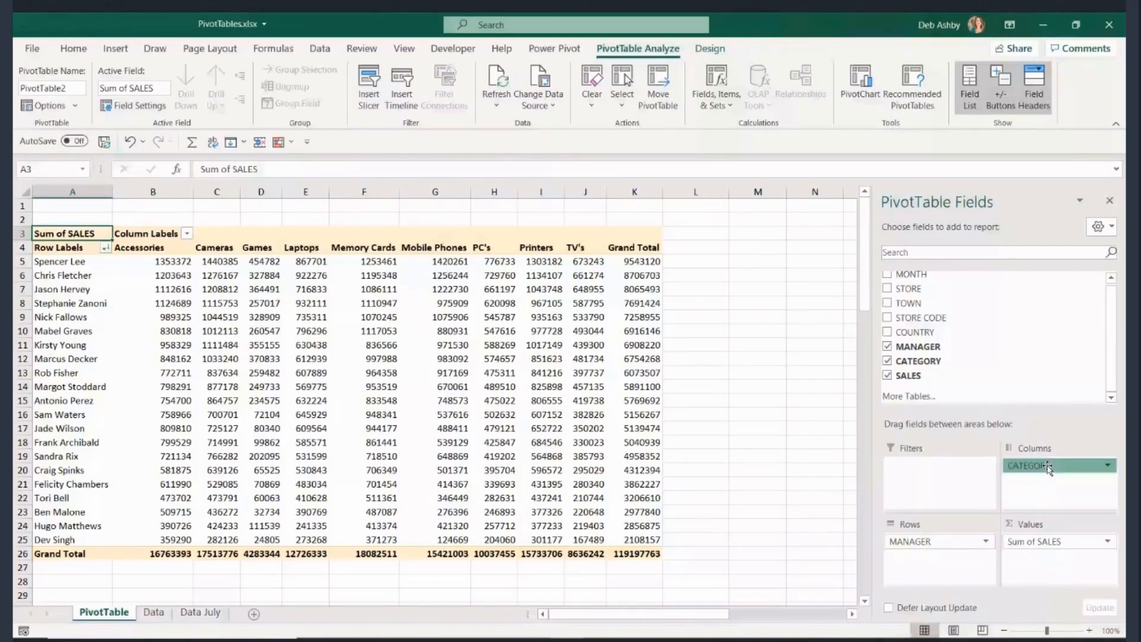
drag(1048, 469, 925, 539)
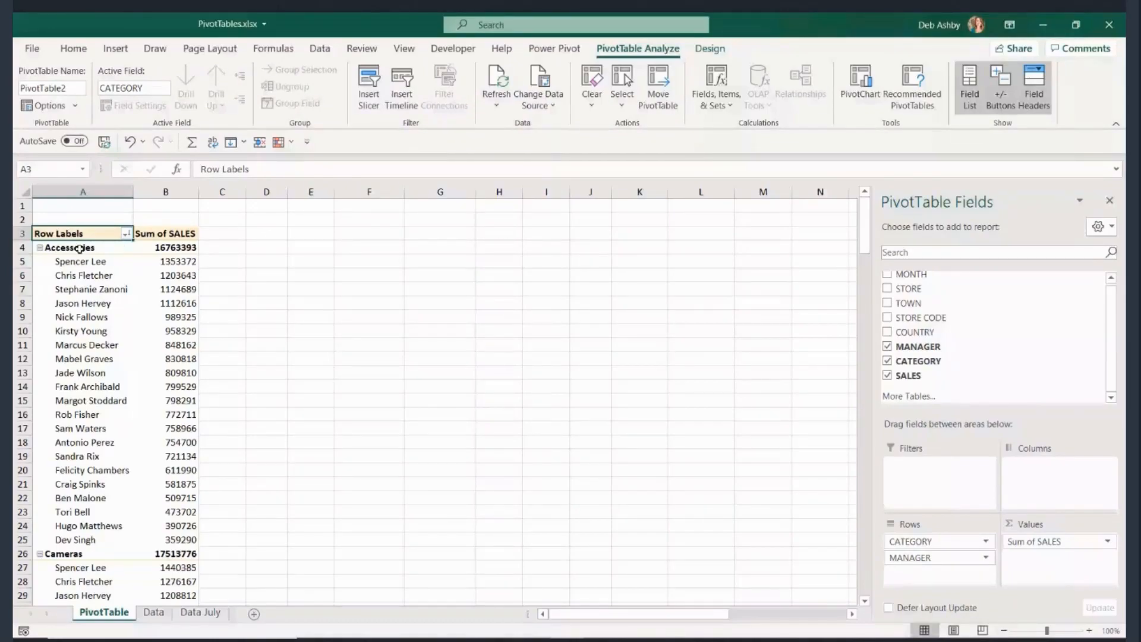
click(39, 247)
click(40, 261)
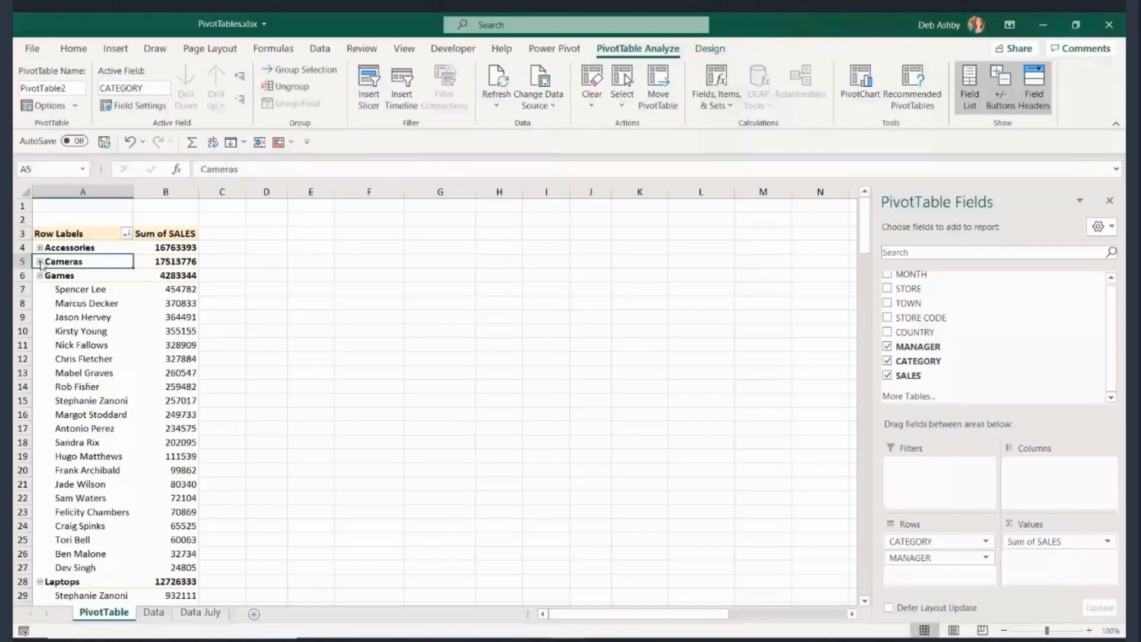
click(40, 261)
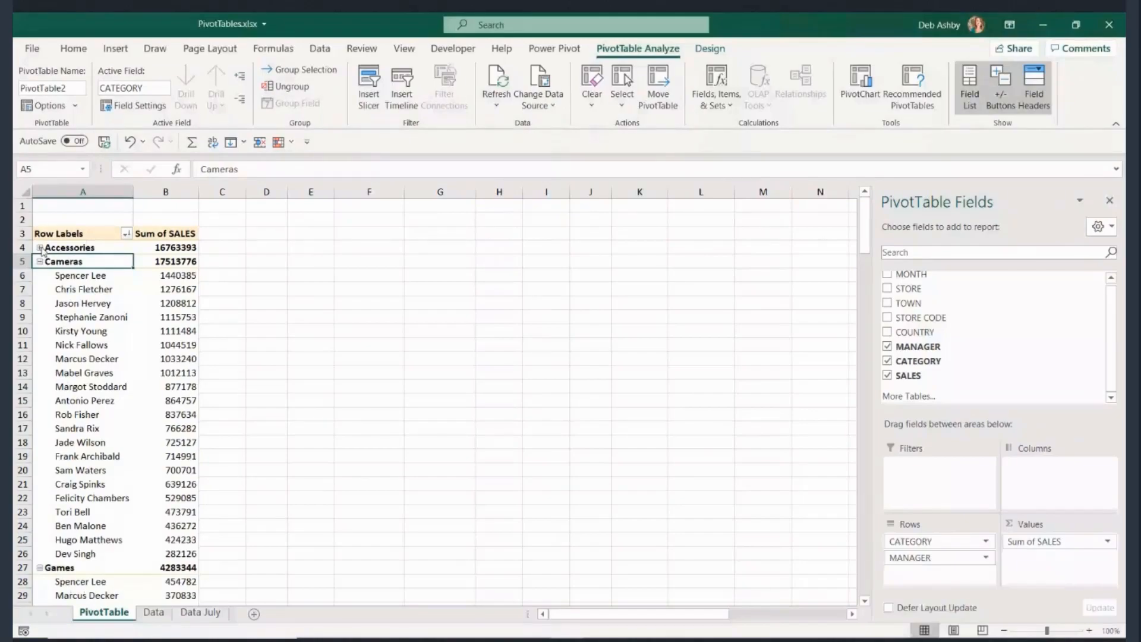
click(40, 247)
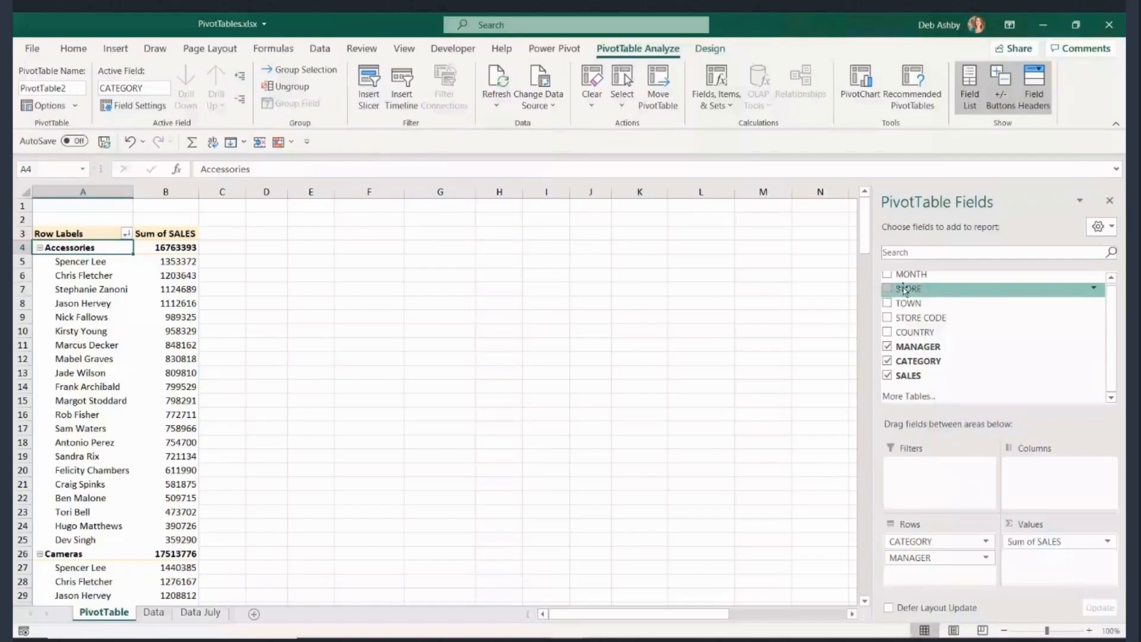
- Add STORE as a report filter and filter the PivotTable to Computech
drag(907, 291, 930, 493)
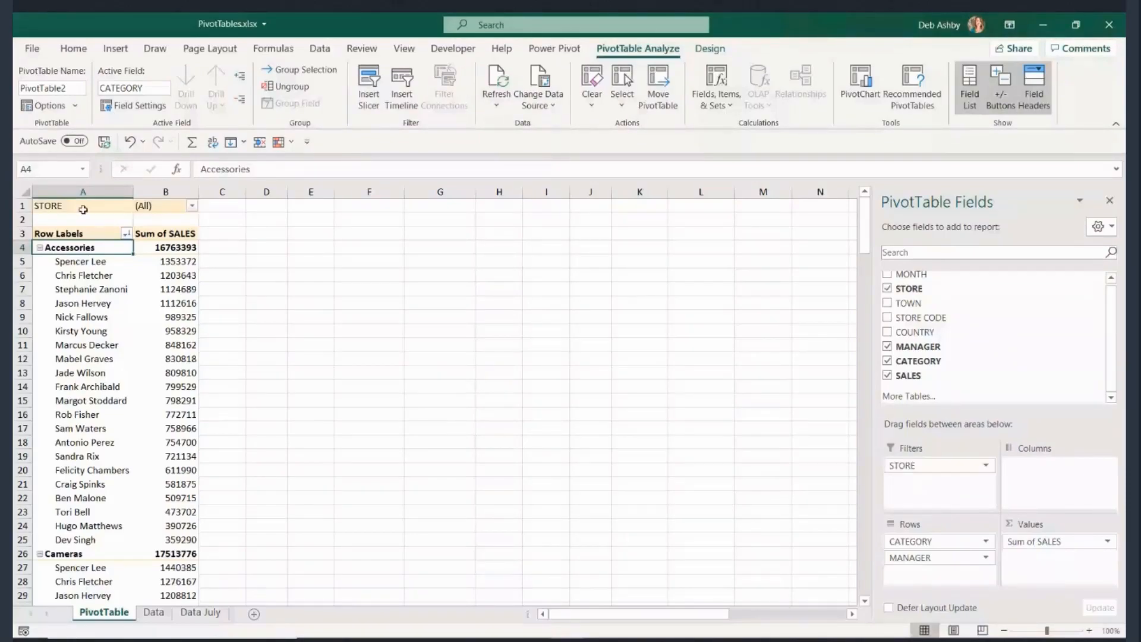
click(192, 206)
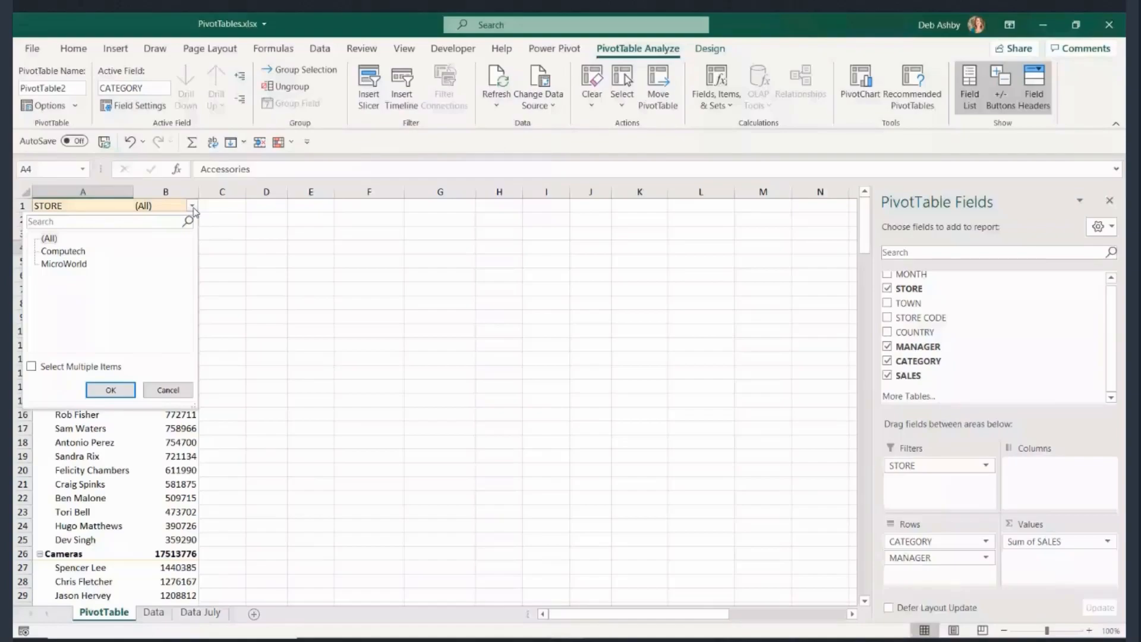
click(81, 253)
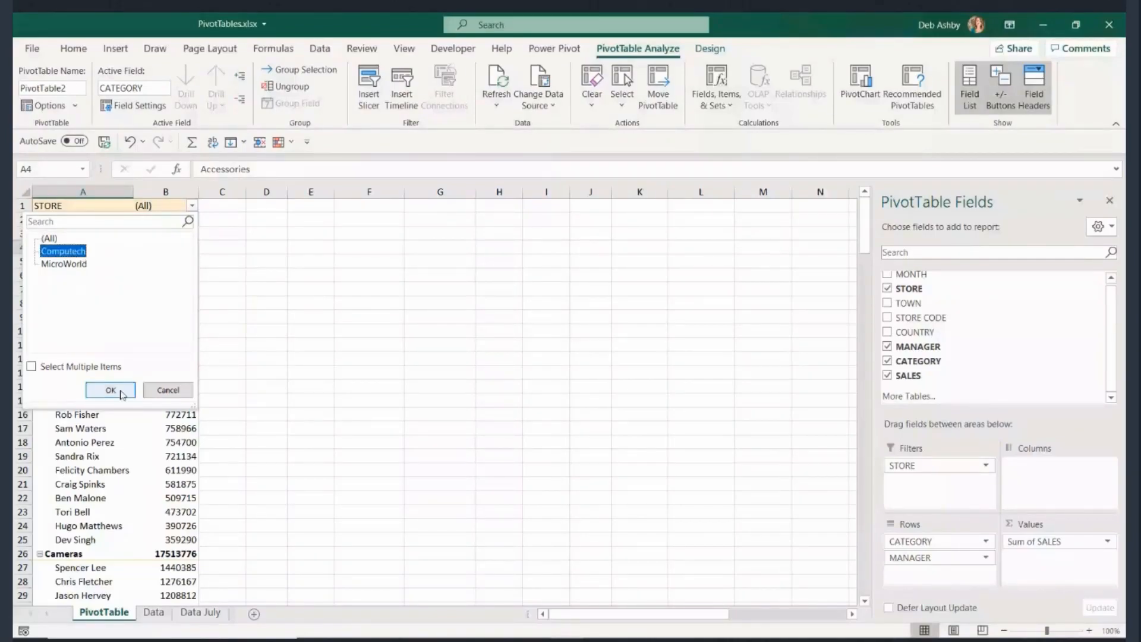
click(111, 391)
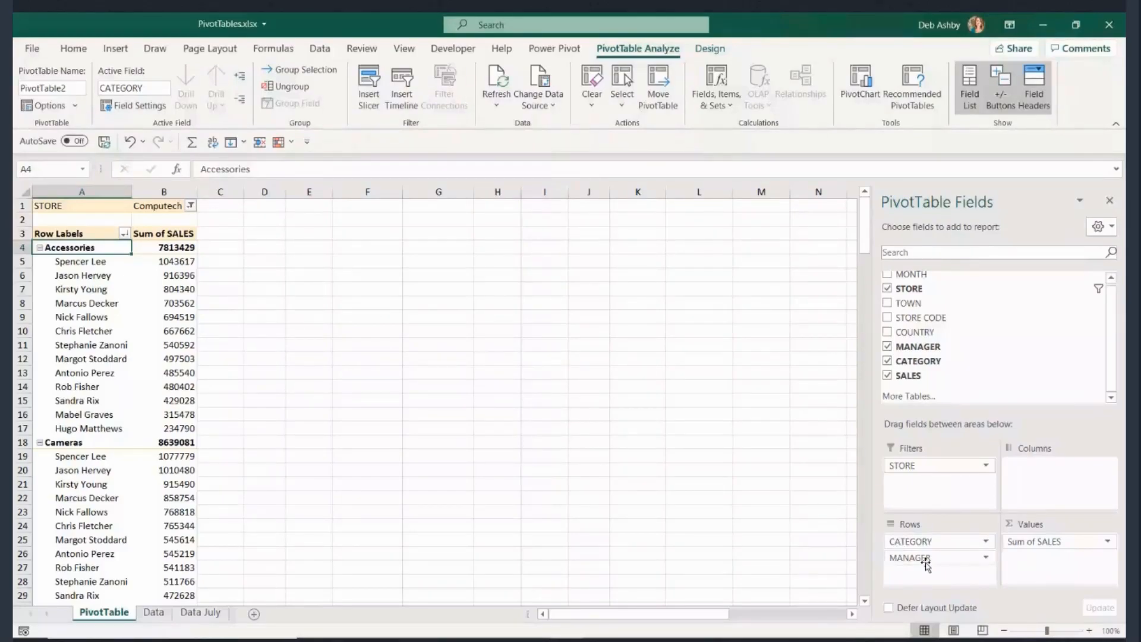
- Rearrange the PivotTable without MANAGER, placing CATEGORY in the columns and MONTH in the rows
drag(927, 561, 713, 539)
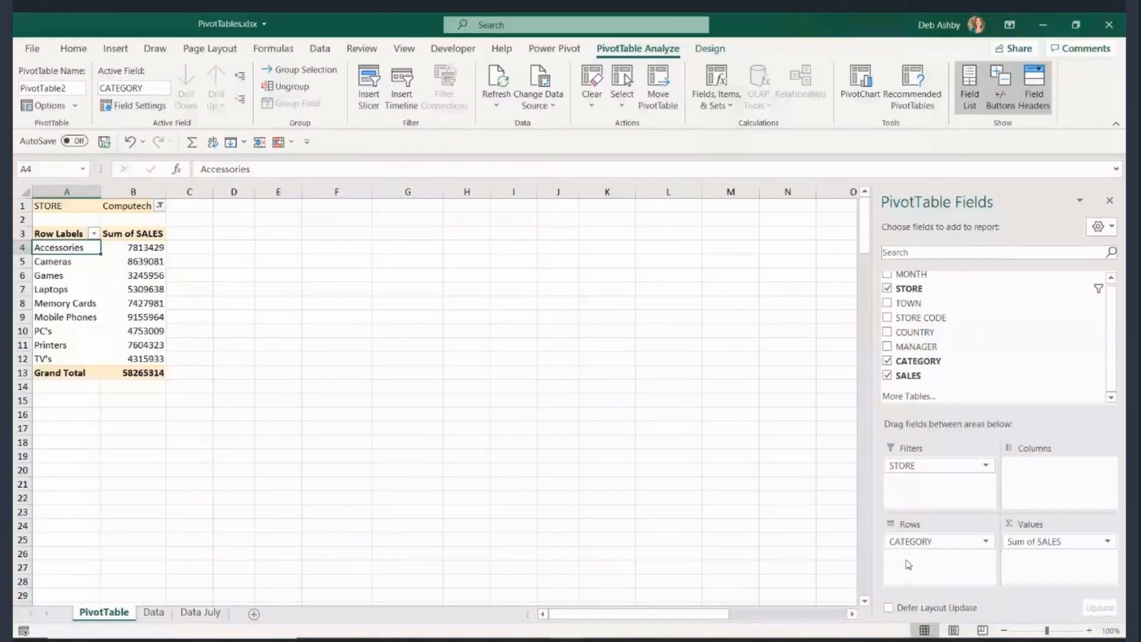
drag(915, 541, 1044, 485)
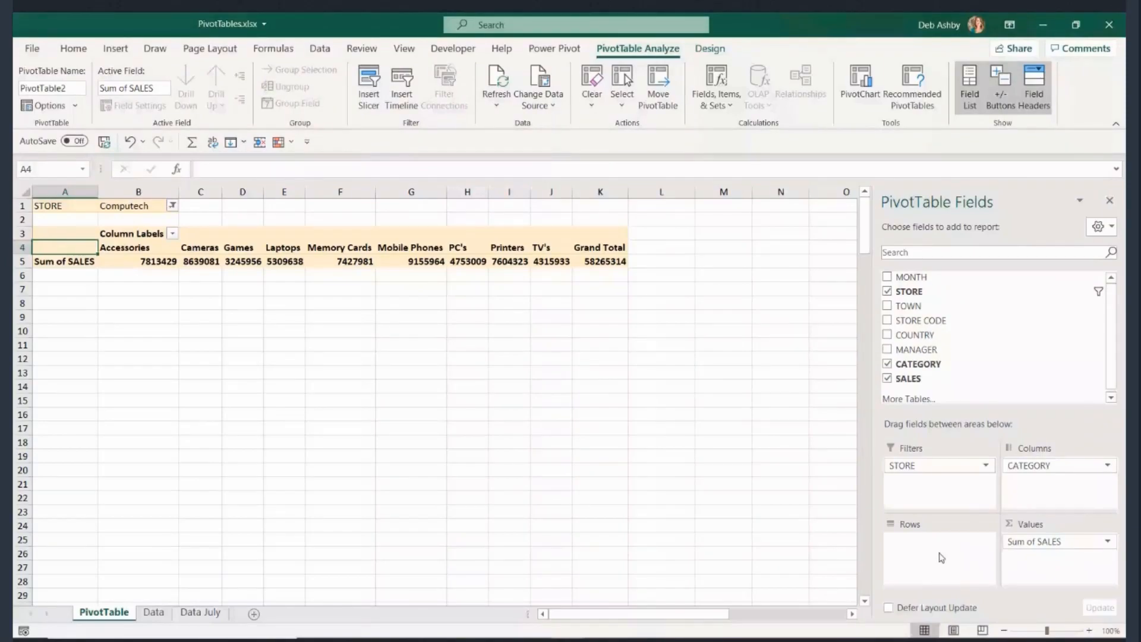
drag(910, 277, 918, 567)
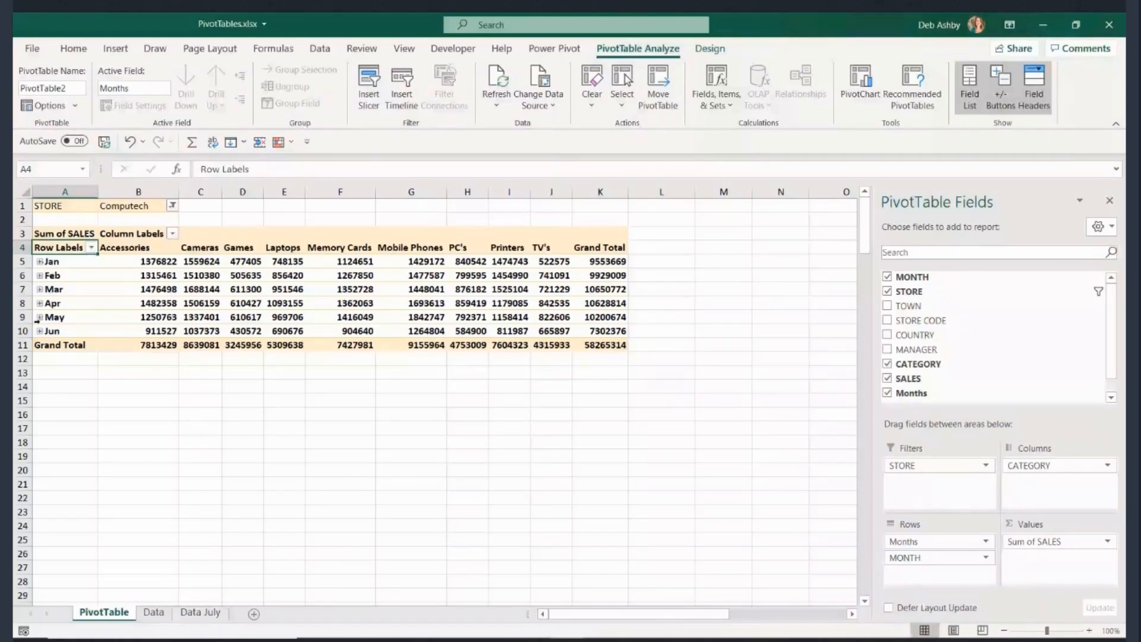
- Expand the Jan, Feb, Mar and Apr groups in the PivotTable's row labels
click(39, 261)
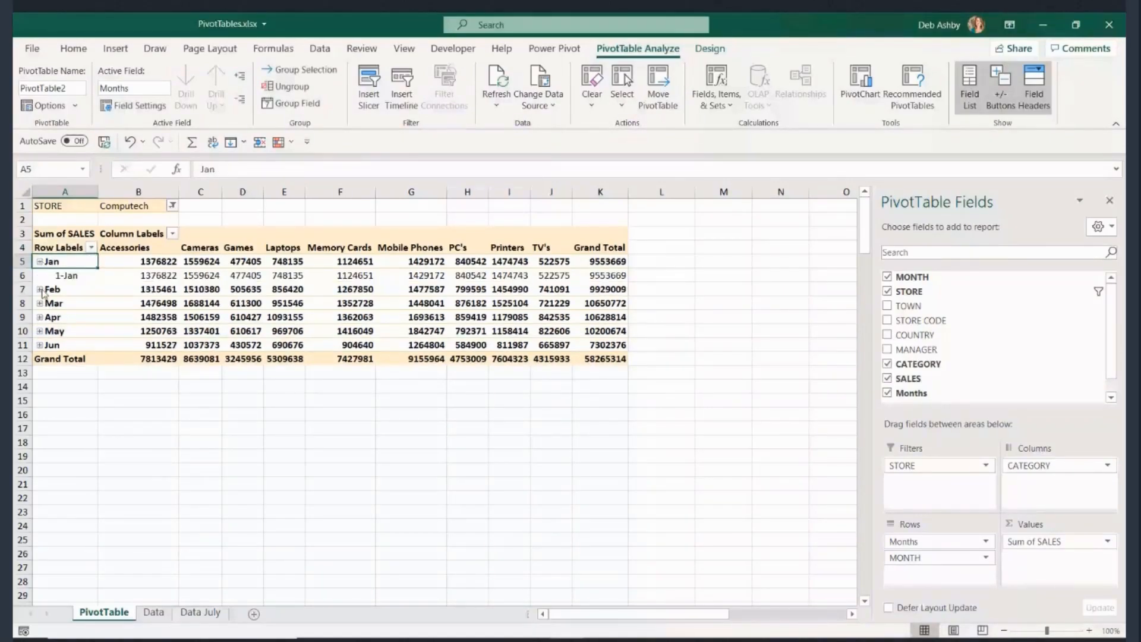
click(39, 289)
click(39, 317)
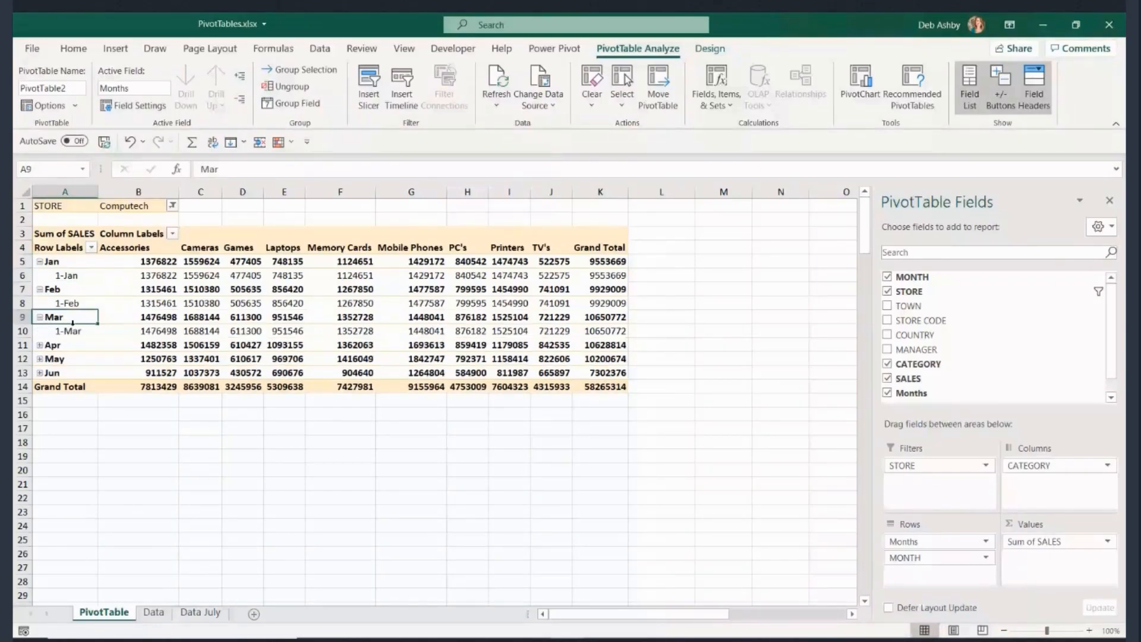
click(39, 345)
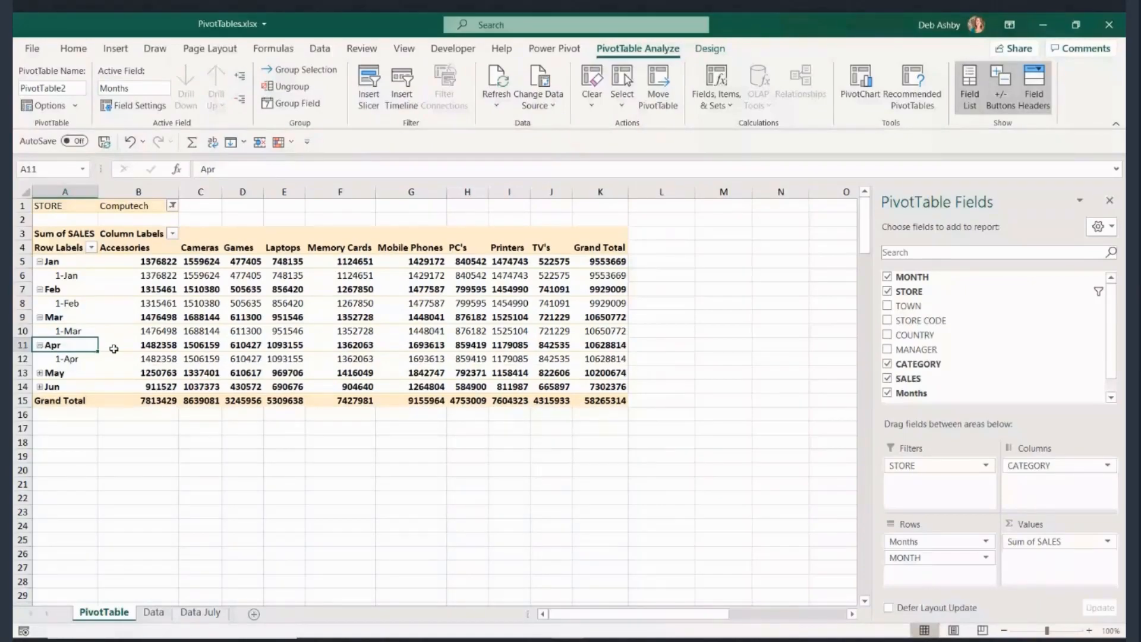
- Compare the MONTH dates on the Data sheet with the date rows under each month group in the PivotTable
click(153, 612)
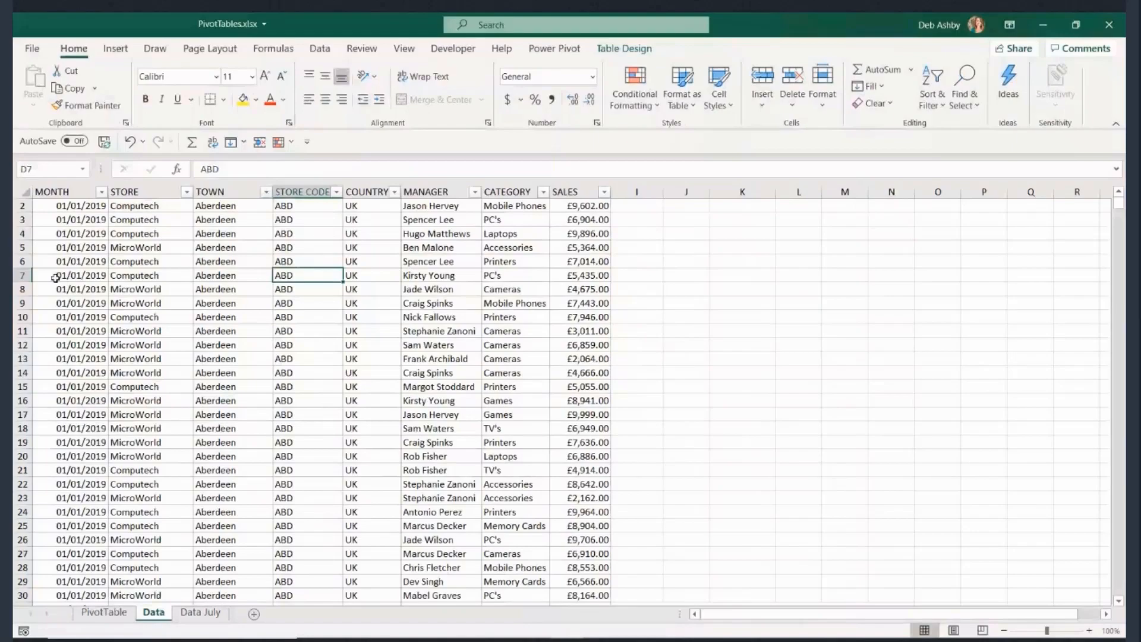
click(66, 247)
scroll(87, 255, down, 20)
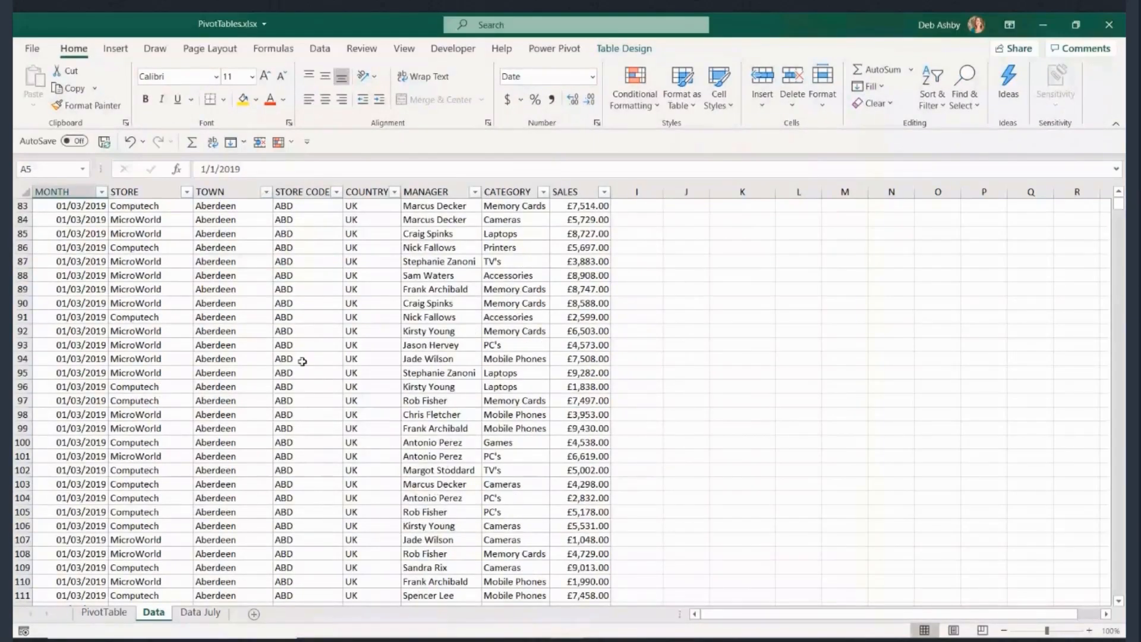
click(104, 612)
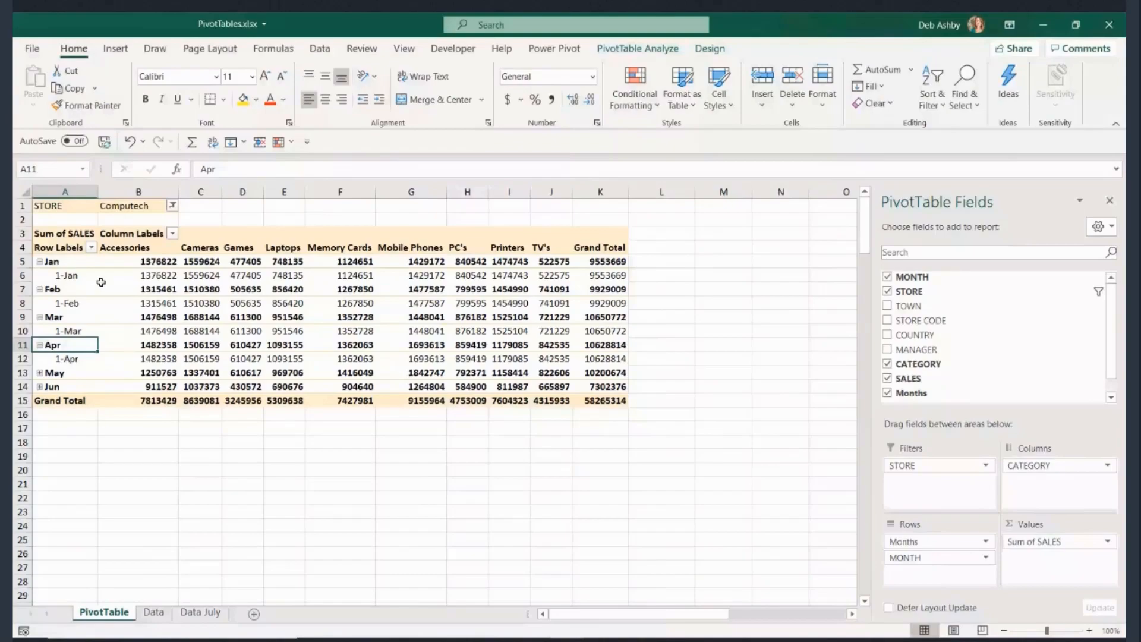
click(68, 303)
click(80, 331)
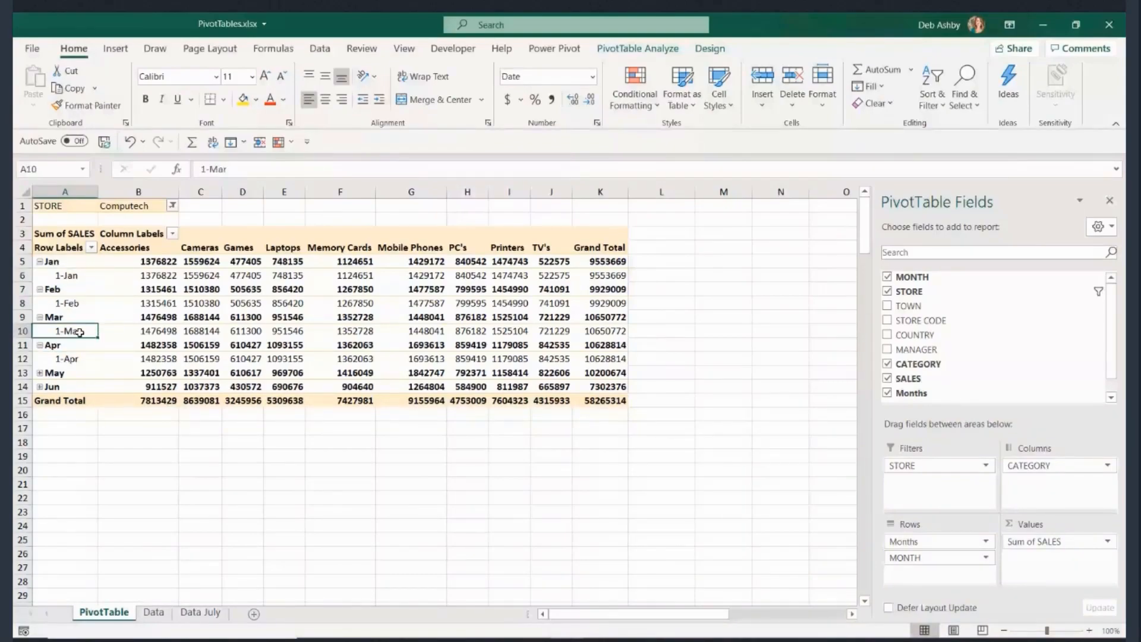
click(157, 265)
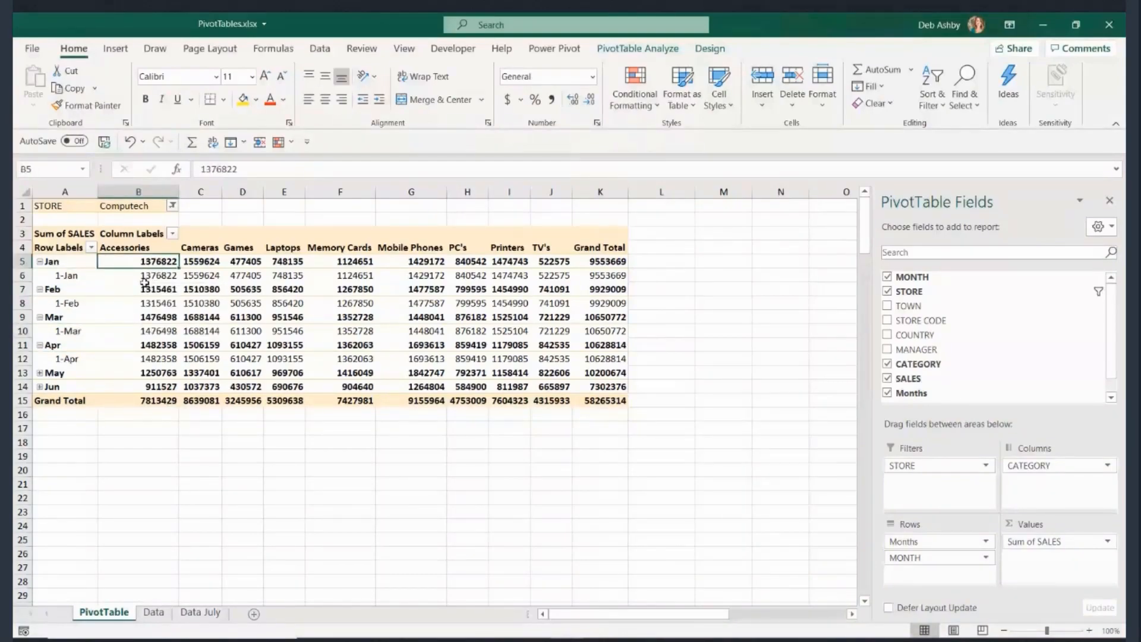
click(65, 276)
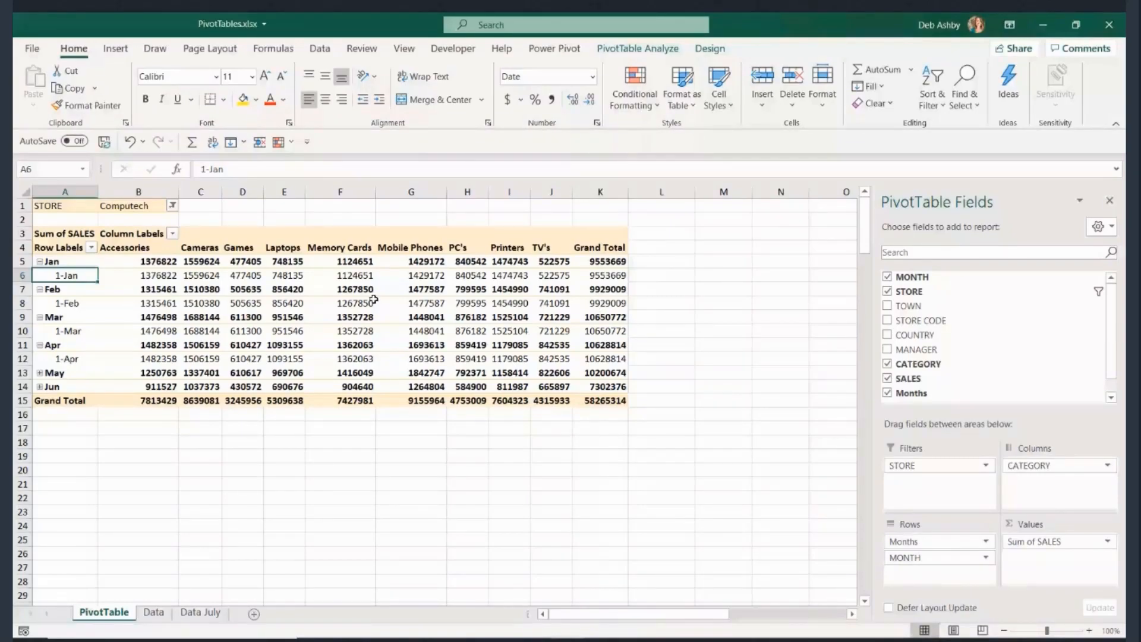
- Group the PivotTable's MONTH row field by Months only, excluding Days from the grouping
click(282, 287)
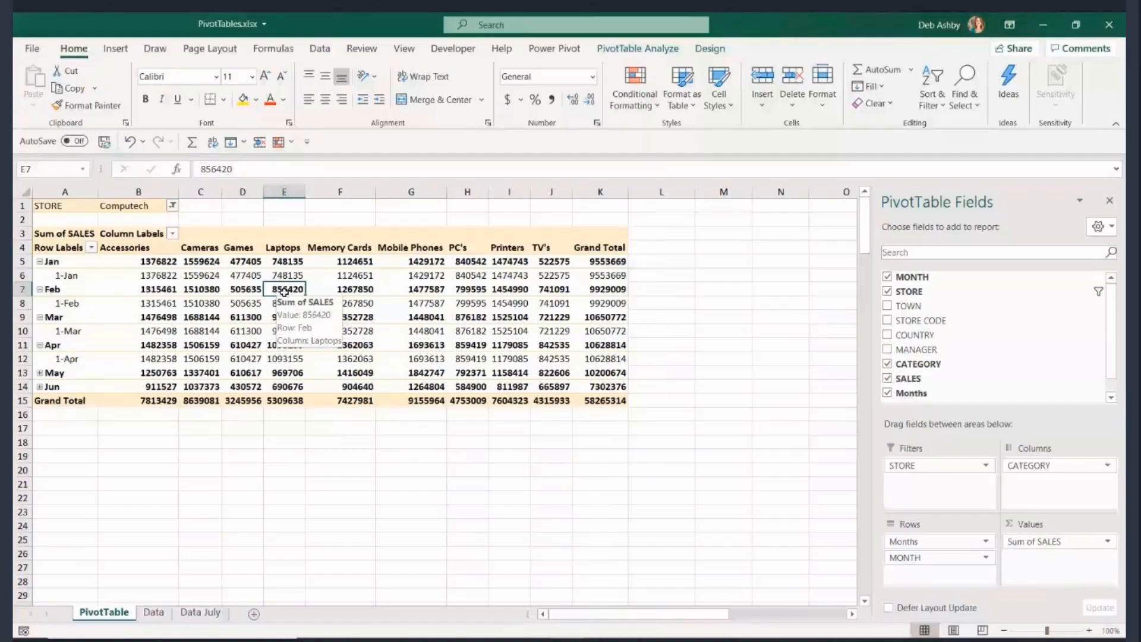
click(628, 52)
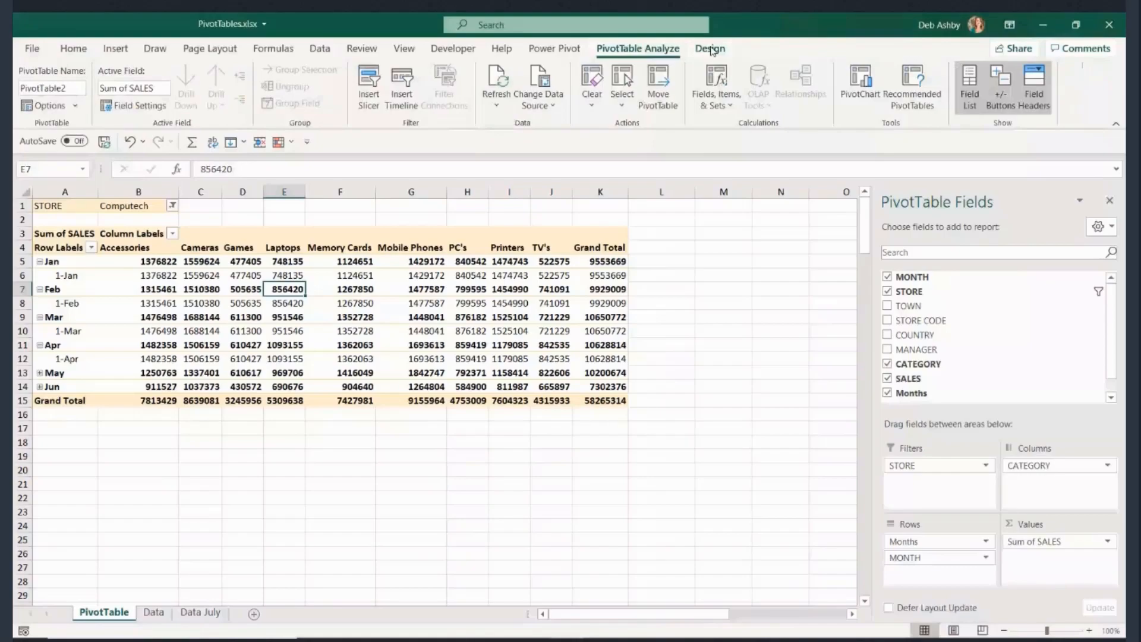
click(713, 51)
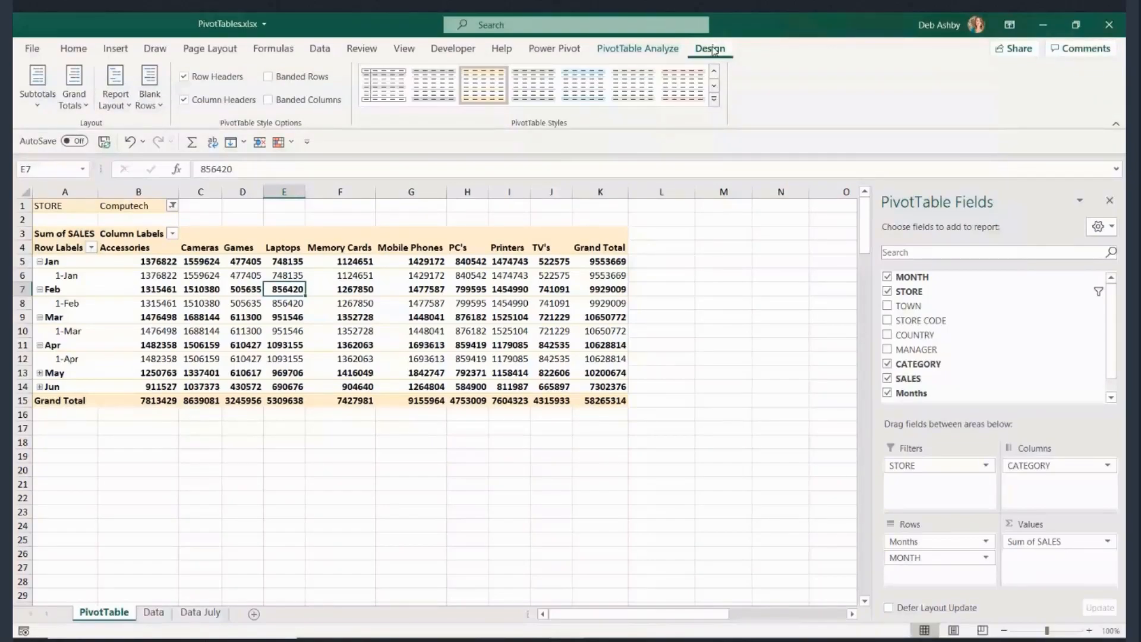
click(634, 50)
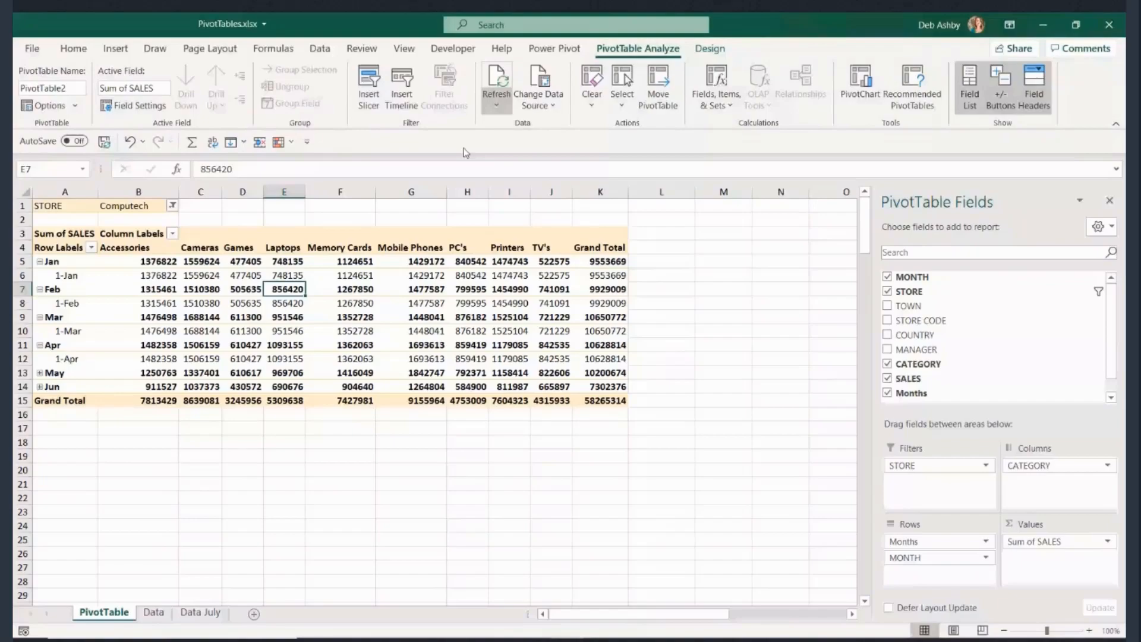
click(66, 275)
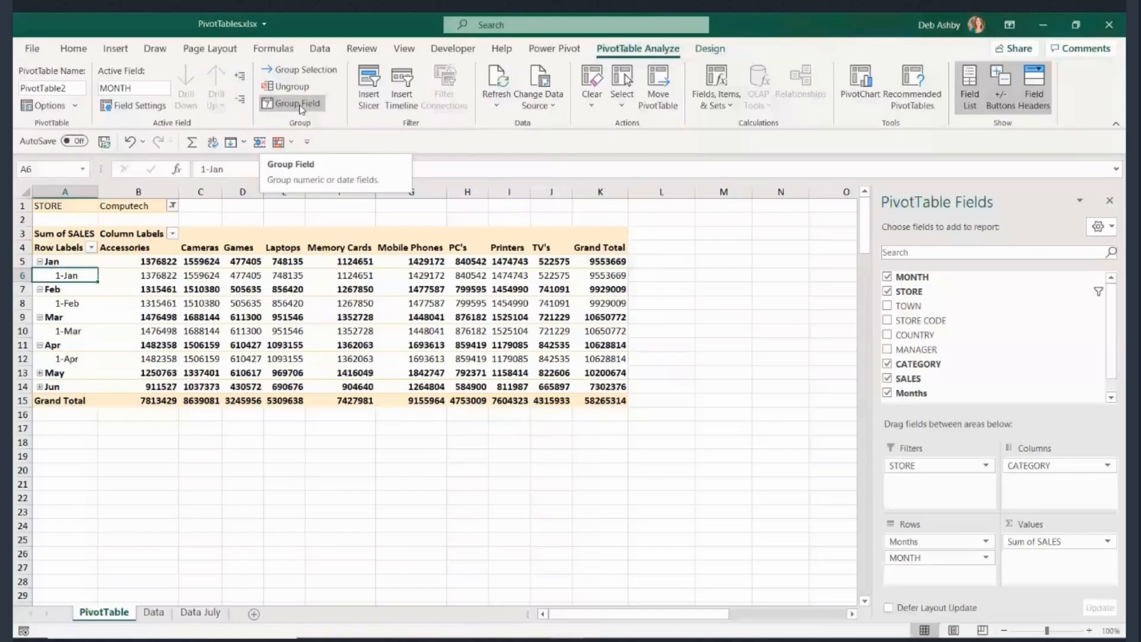
click(300, 108)
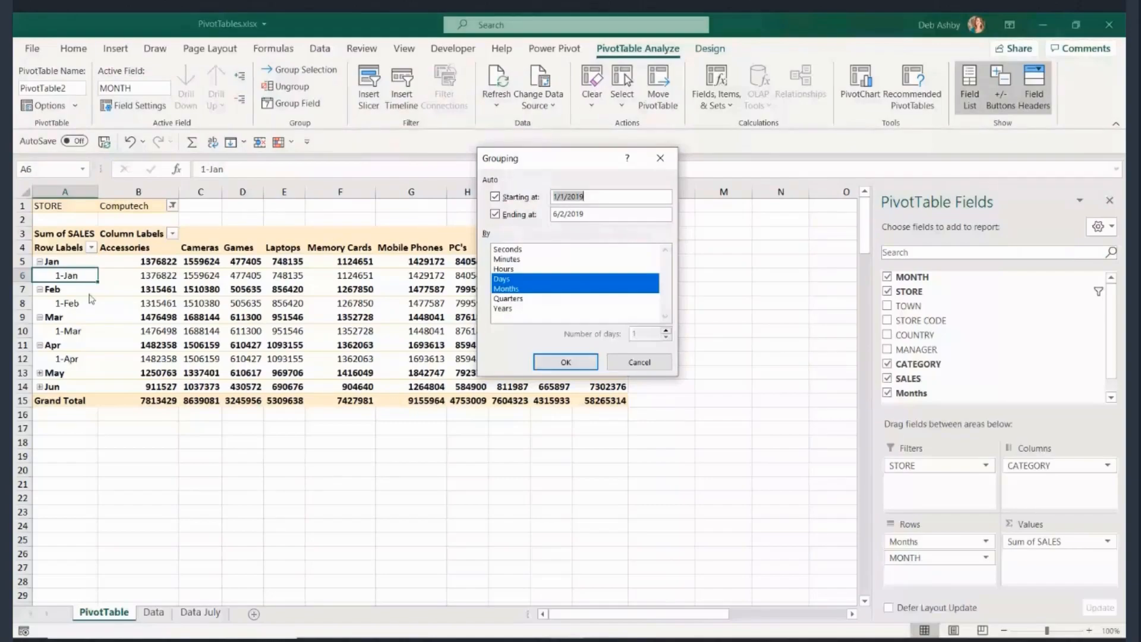
click(502, 279)
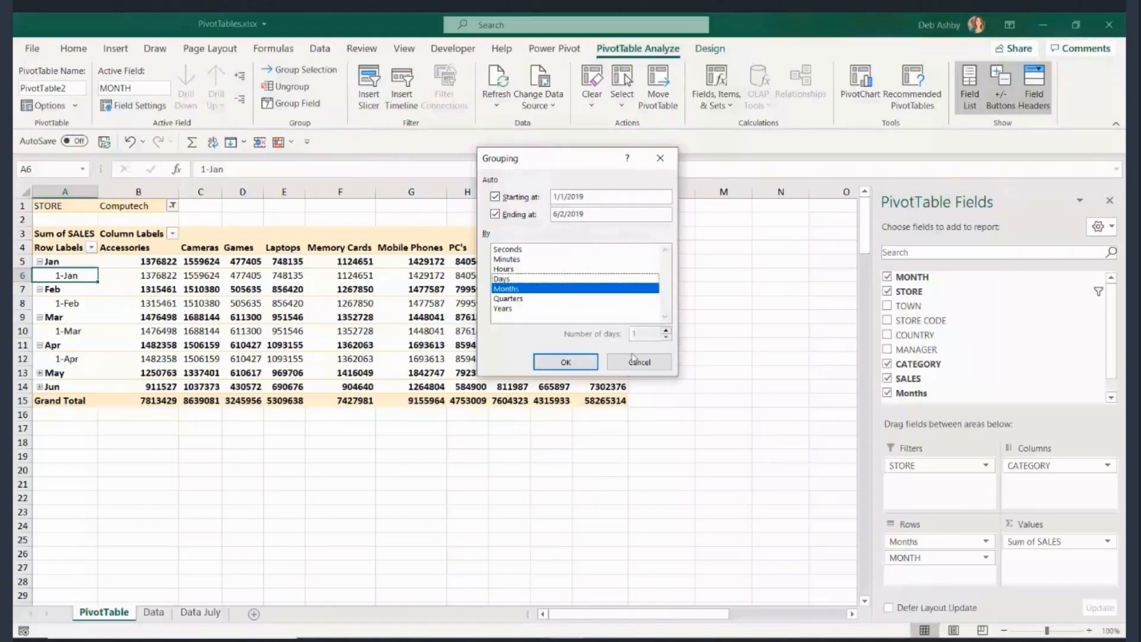
click(594, 361)
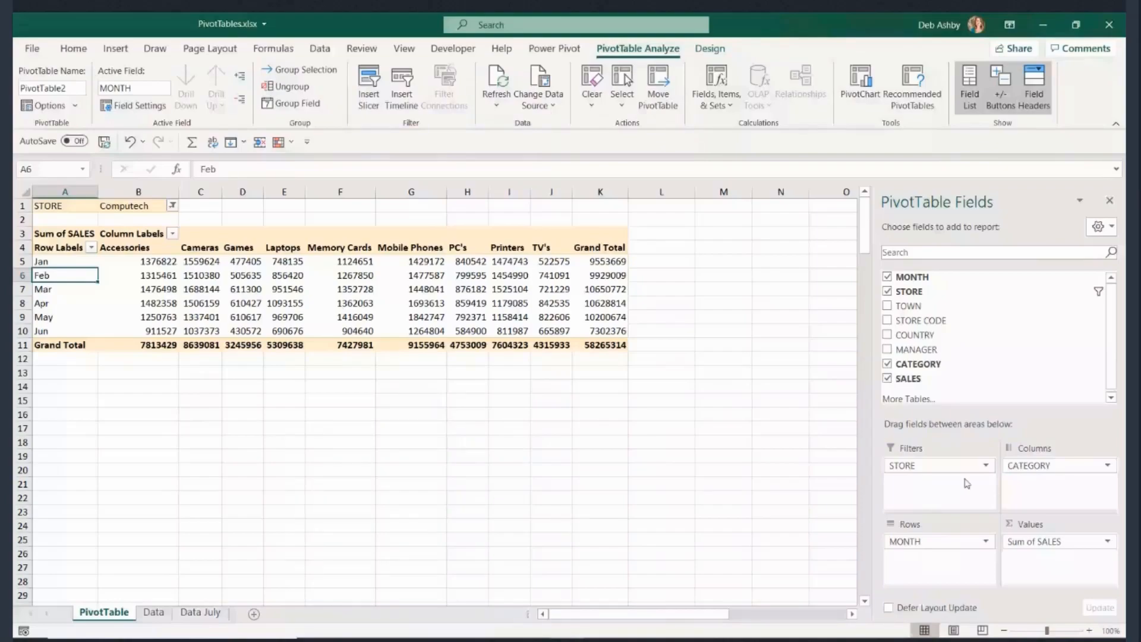
click(161, 264)
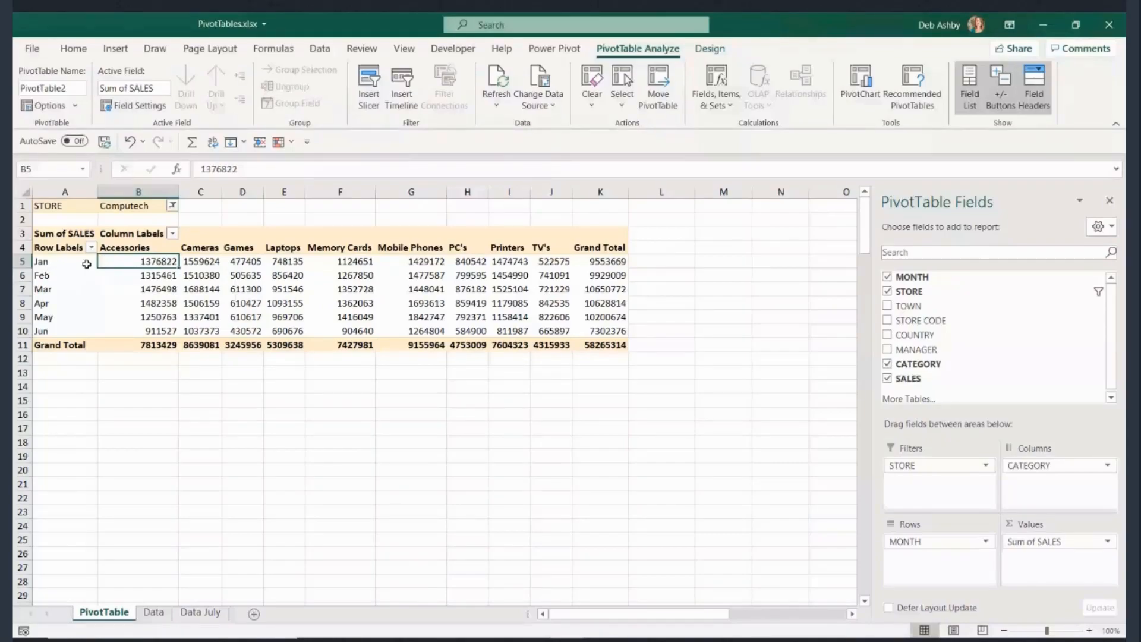
click(244, 261)
click(288, 262)
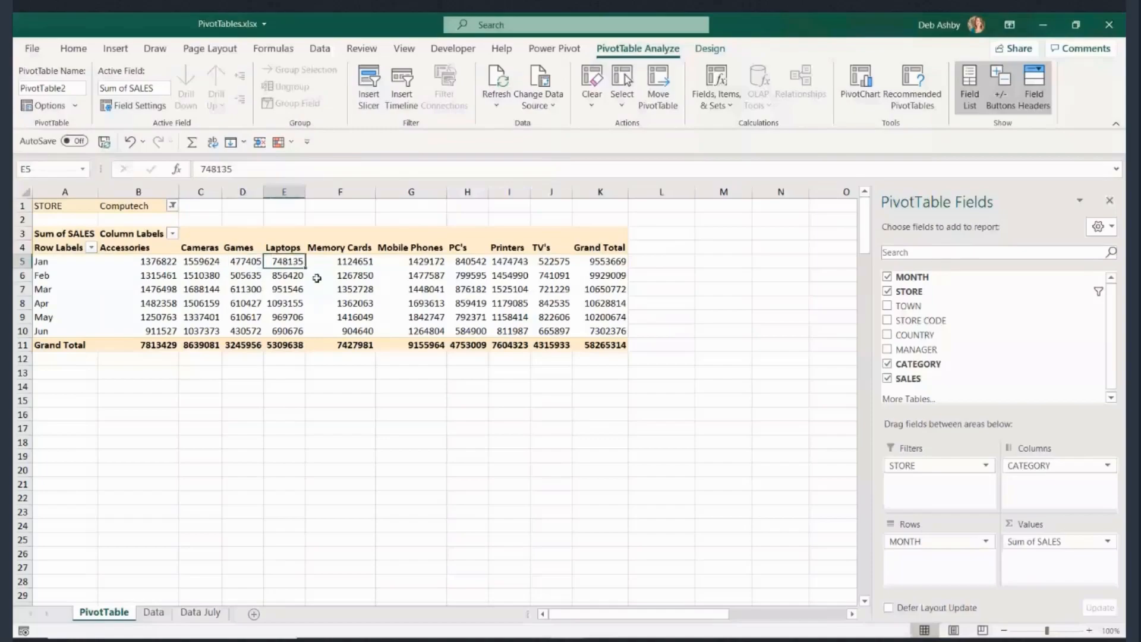
- Change the SALES value field to summarize by Count
mouse_move(317, 278)
mouse_move(456, 313)
click(1108, 542)
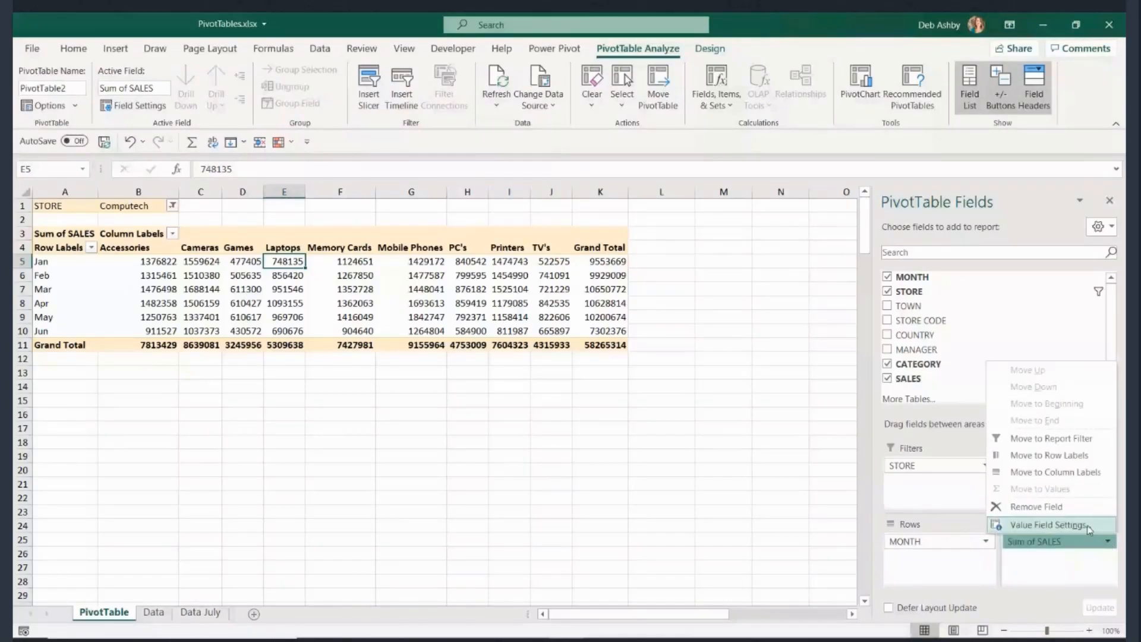
click(1088, 526)
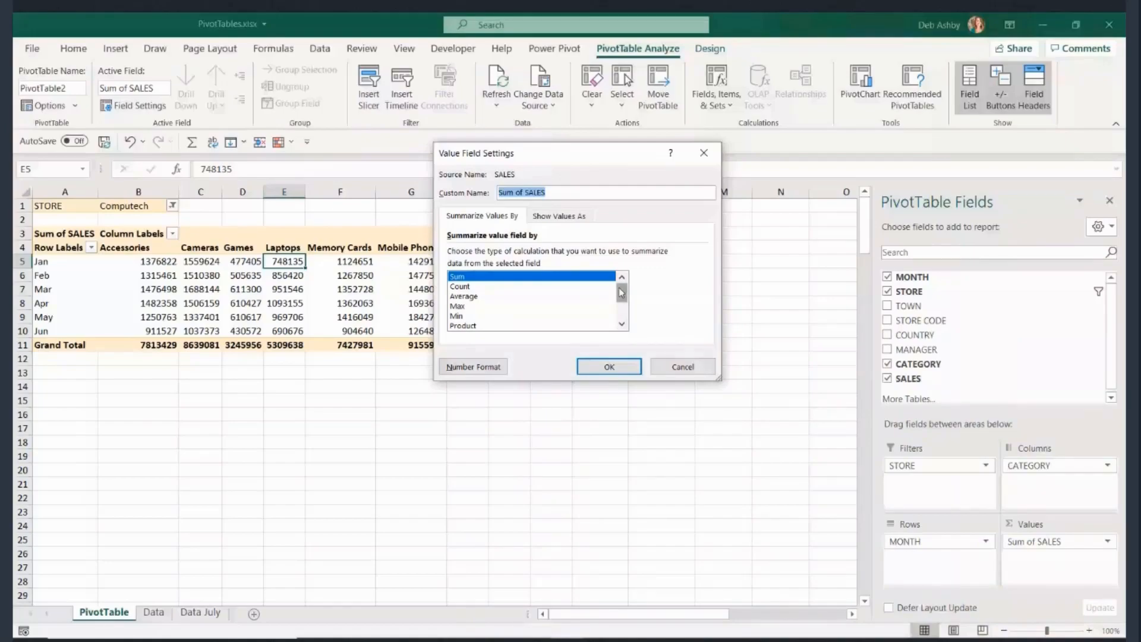
click(470, 286)
click(610, 366)
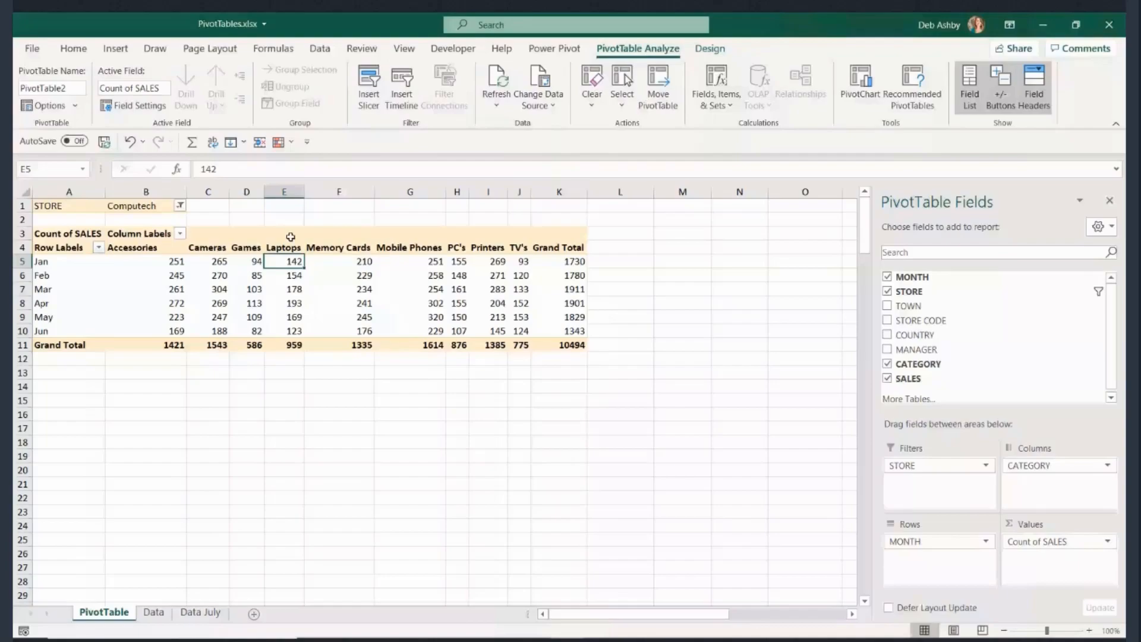
- Change the SALES value field's calculation to Average
right_click(289, 265)
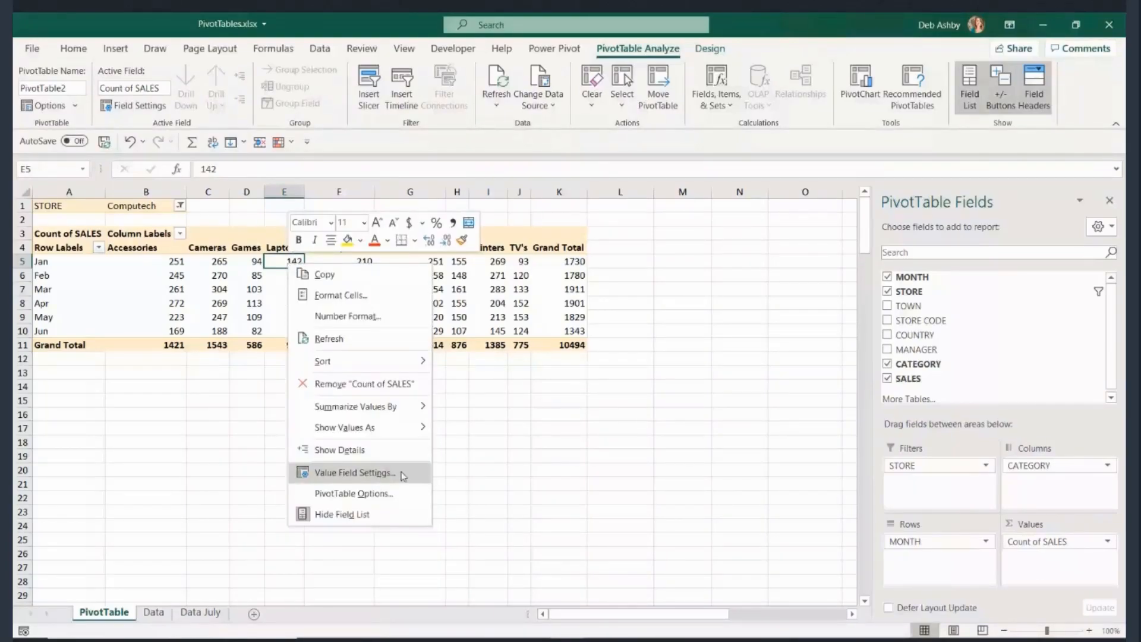
click(355, 473)
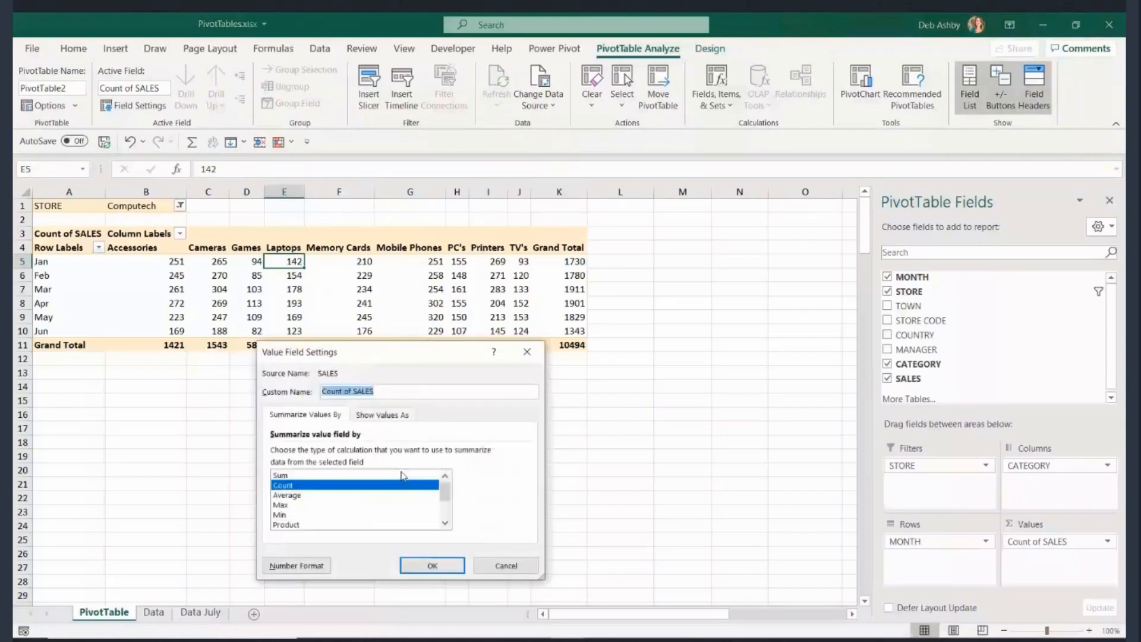
drag(421, 352, 538, 241)
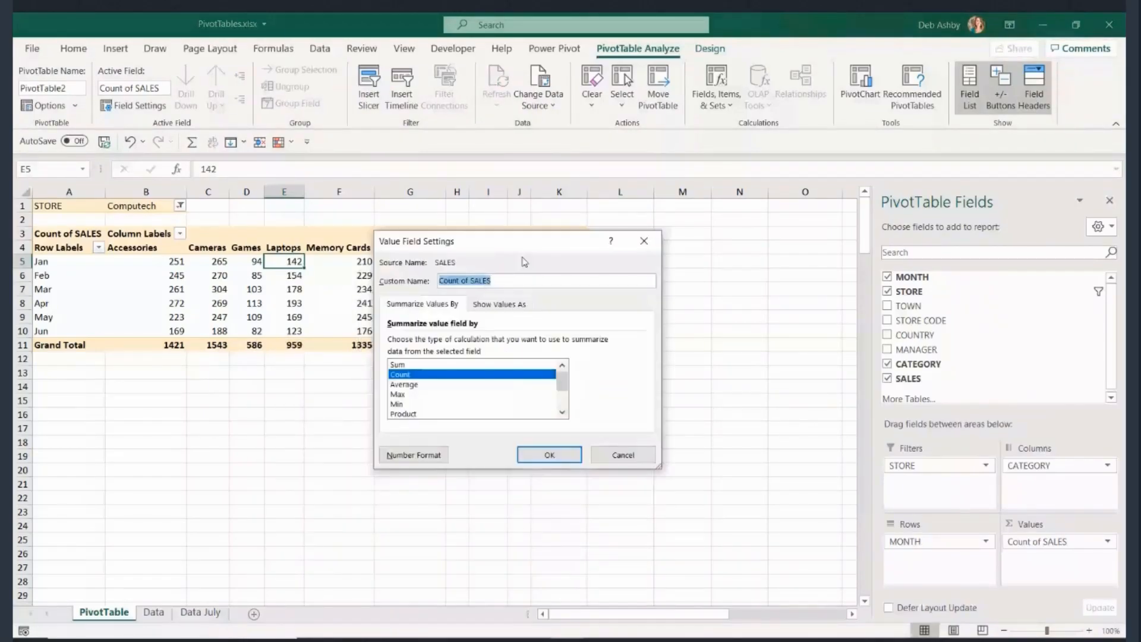
click(405, 384)
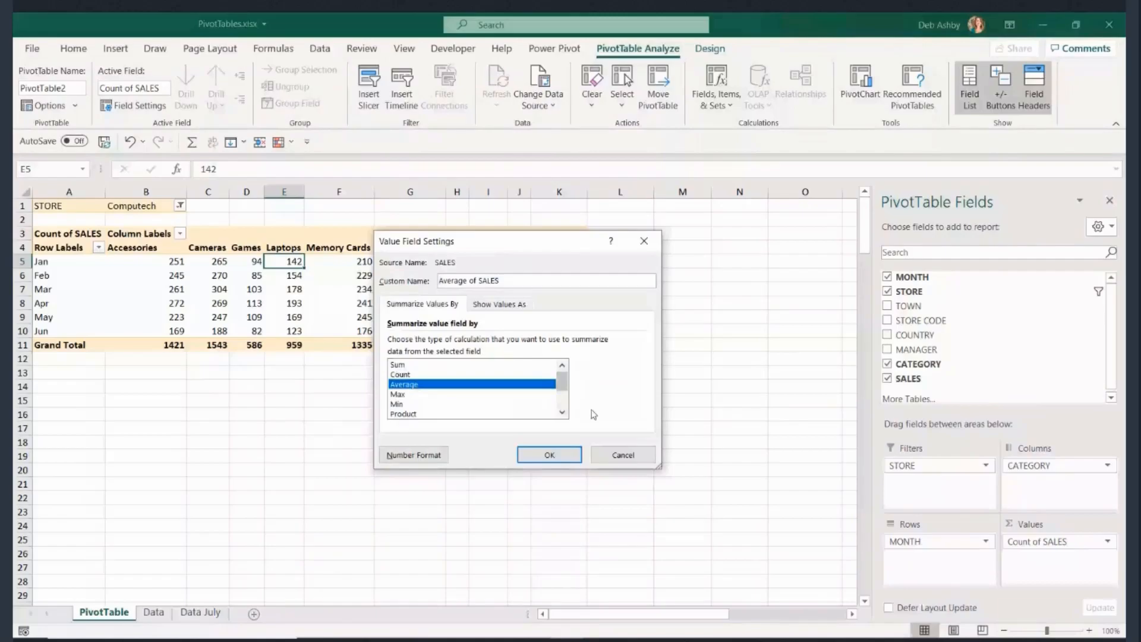
click(547, 455)
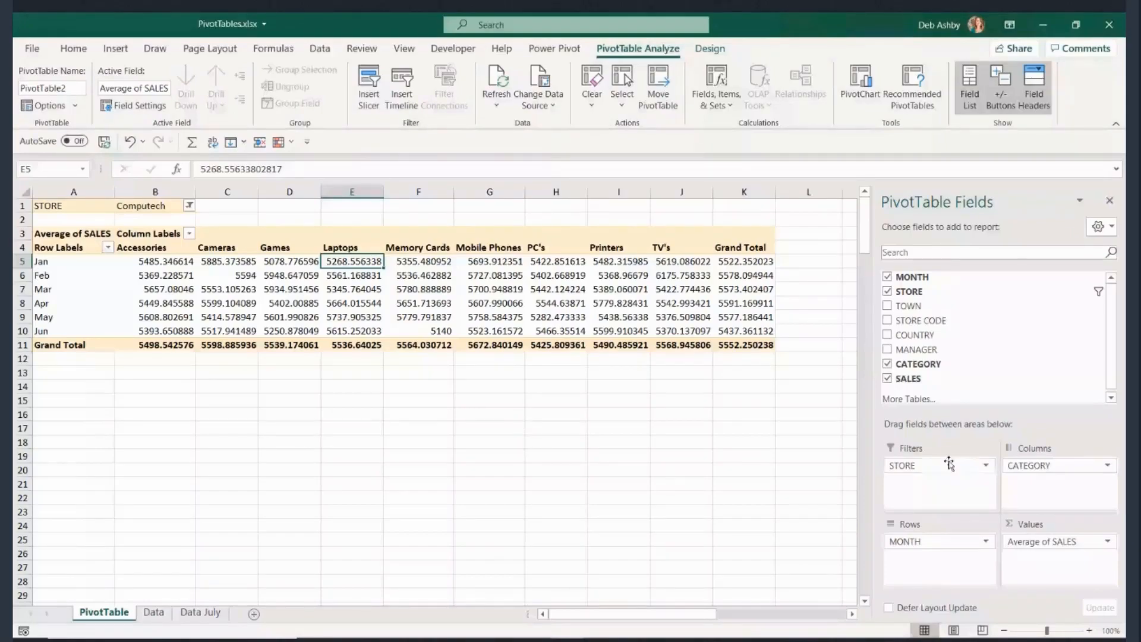
- Place CATEGORY beneath MONTH in the PivotTable's rows and summarize the SALES values by Sum
drag(1045, 468, 919, 570)
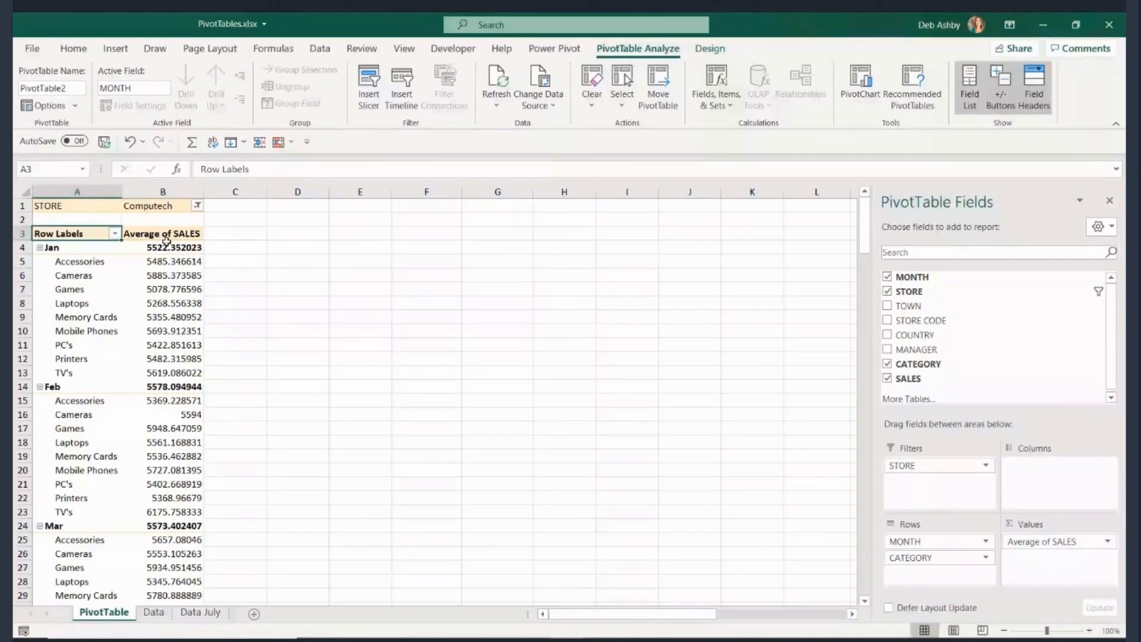
click(1107, 542)
click(1055, 525)
click(488, 274)
click(613, 364)
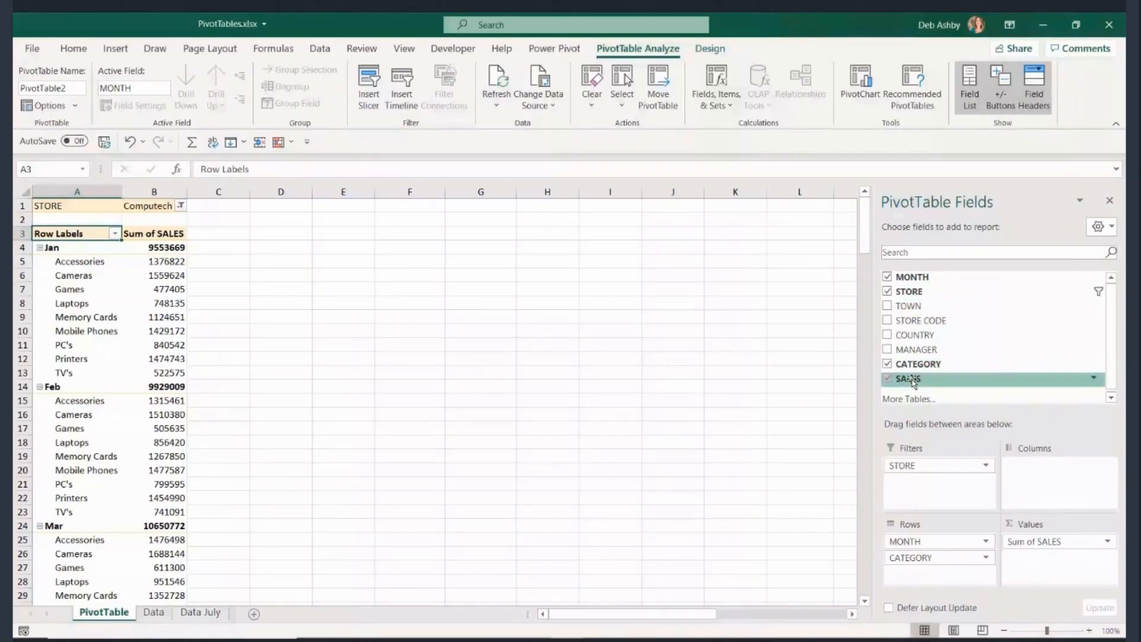
- Add SALES to the PivotTable values a second time and summarize this second field by Count
drag(914, 381, 1030, 572)
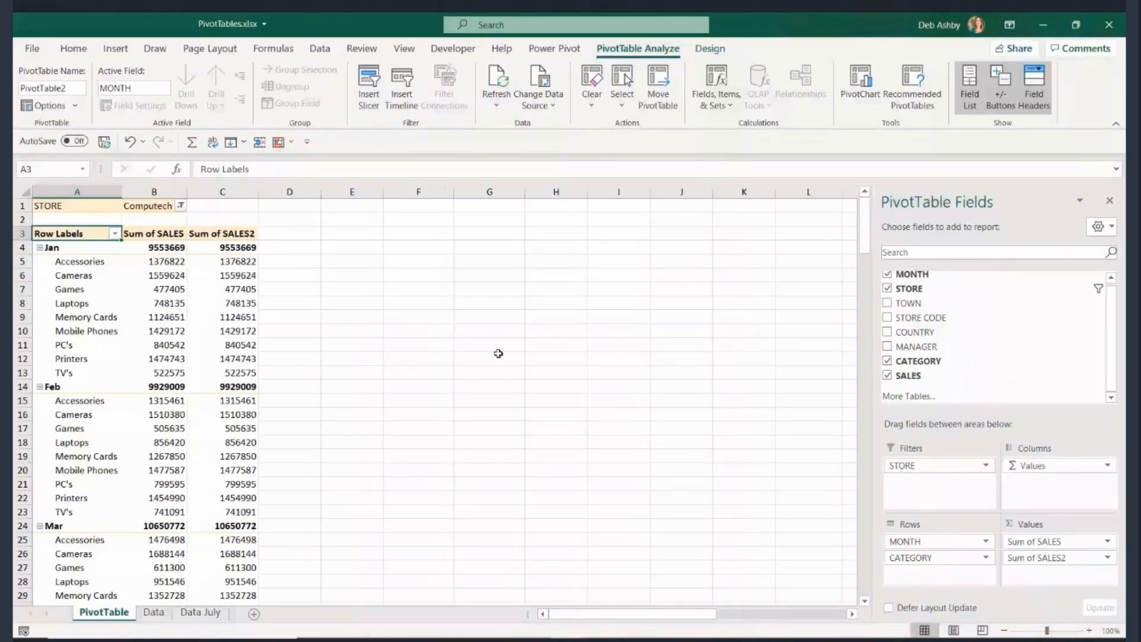
mouse_move(255, 246)
right_click(230, 262)
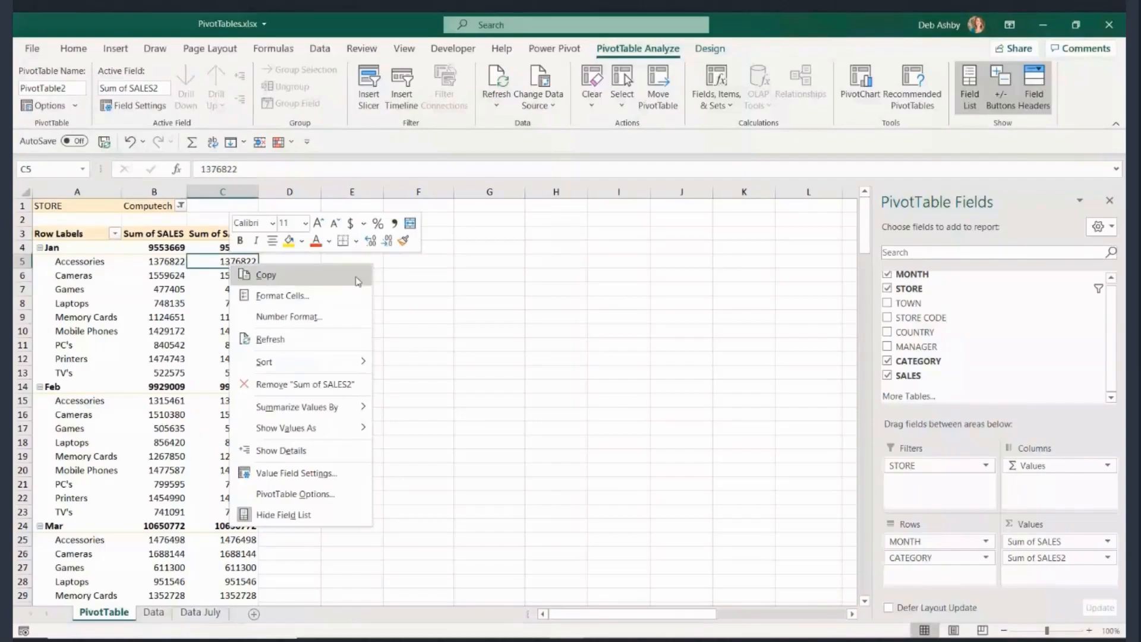
click(355, 483)
click(242, 497)
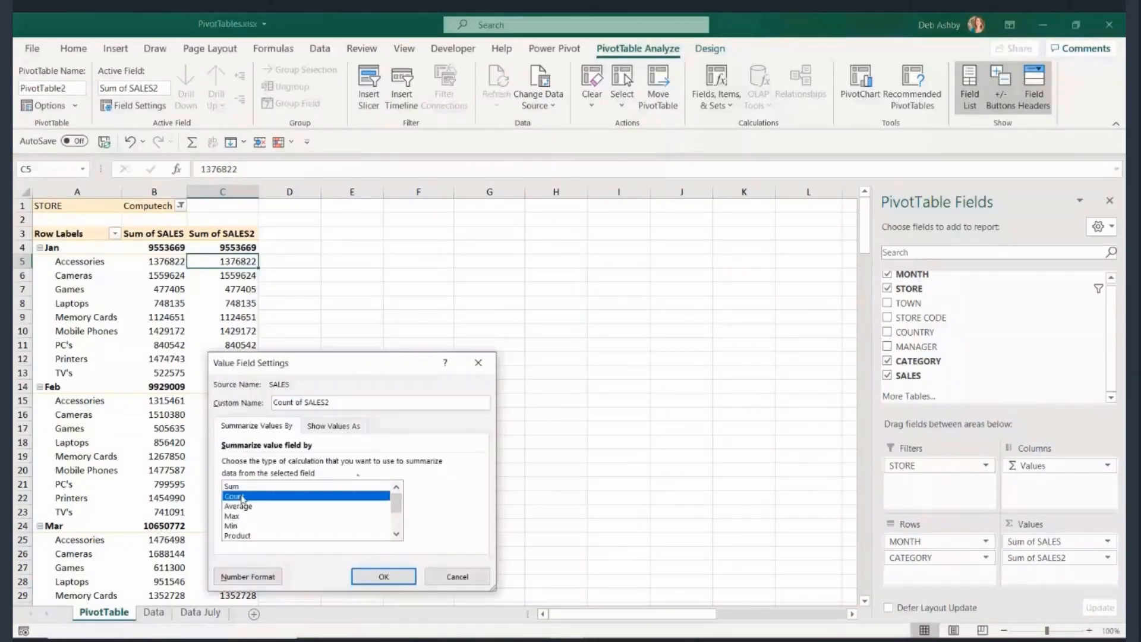
click(369, 579)
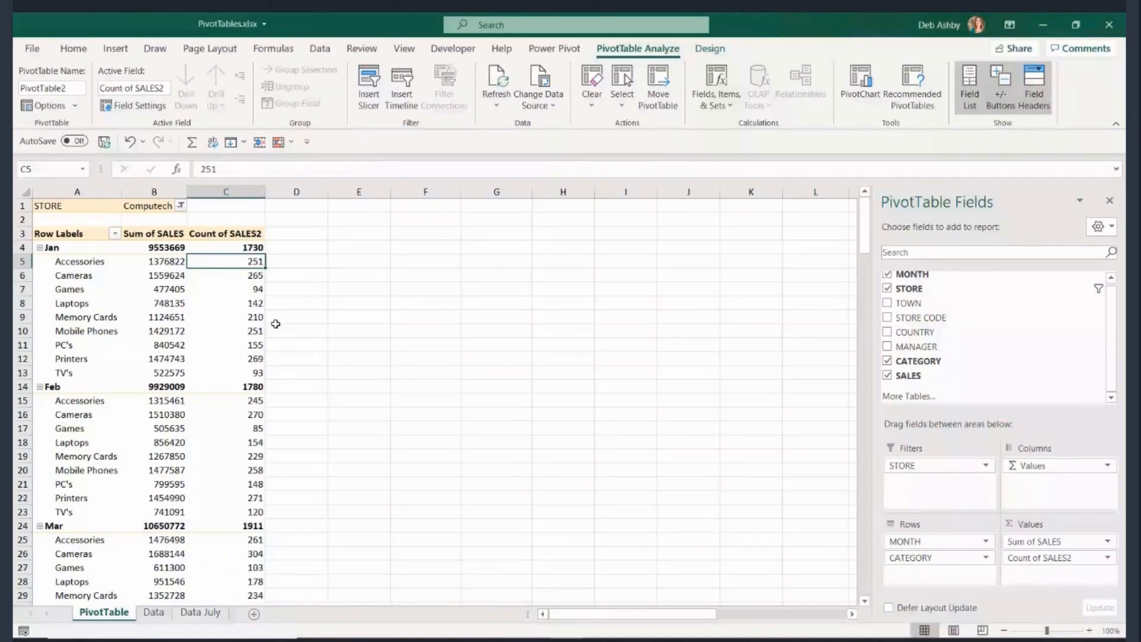
- Rename the summed SALES value field as TOTAL SALES
mouse_move(217, 281)
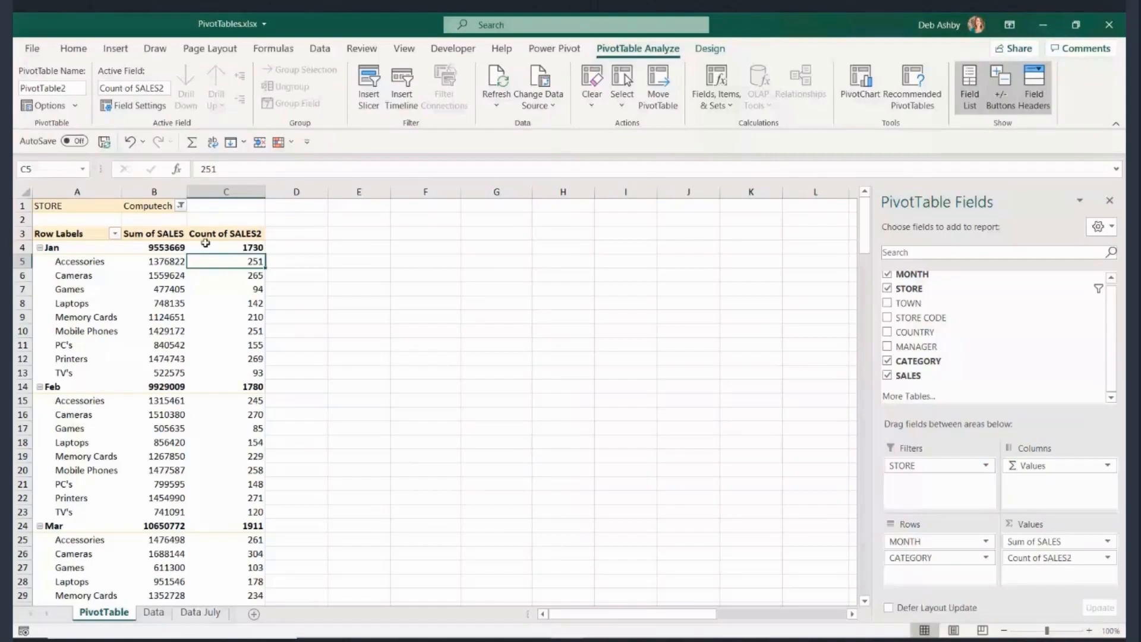
double_click(151, 234)
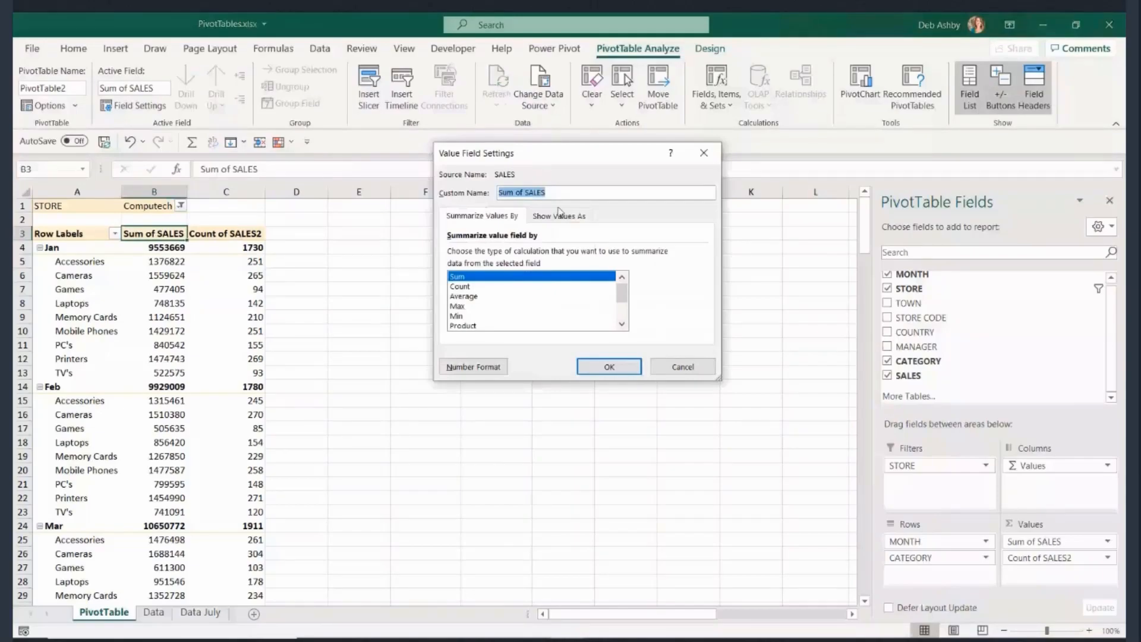
click(554, 192)
drag(553, 192, 444, 188)
text(TOTAL SALES)
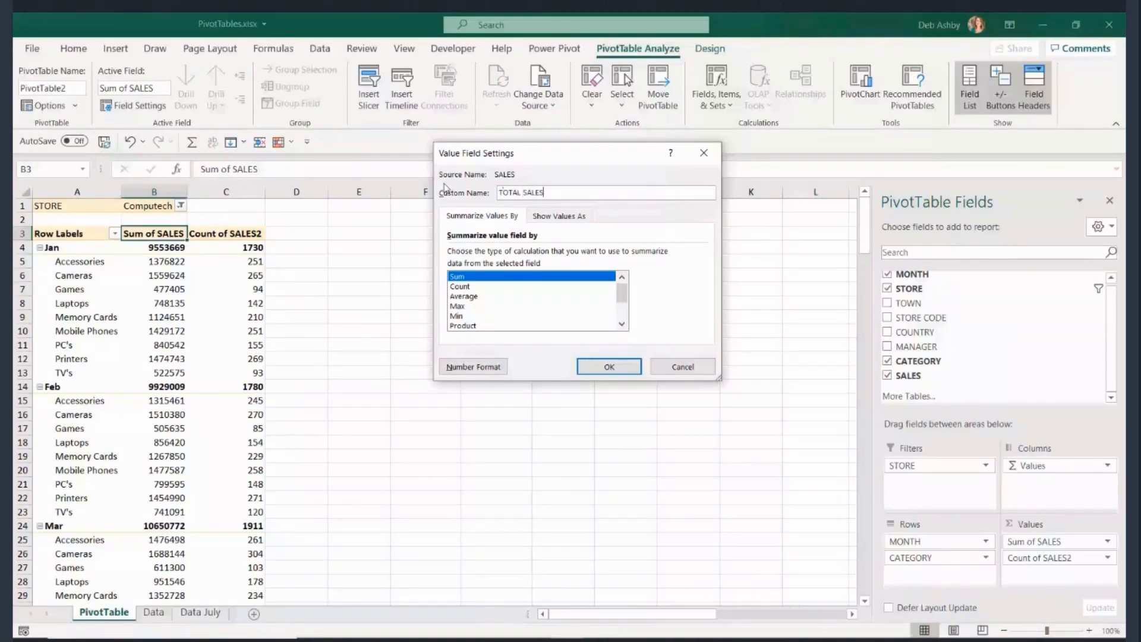
key(Return)
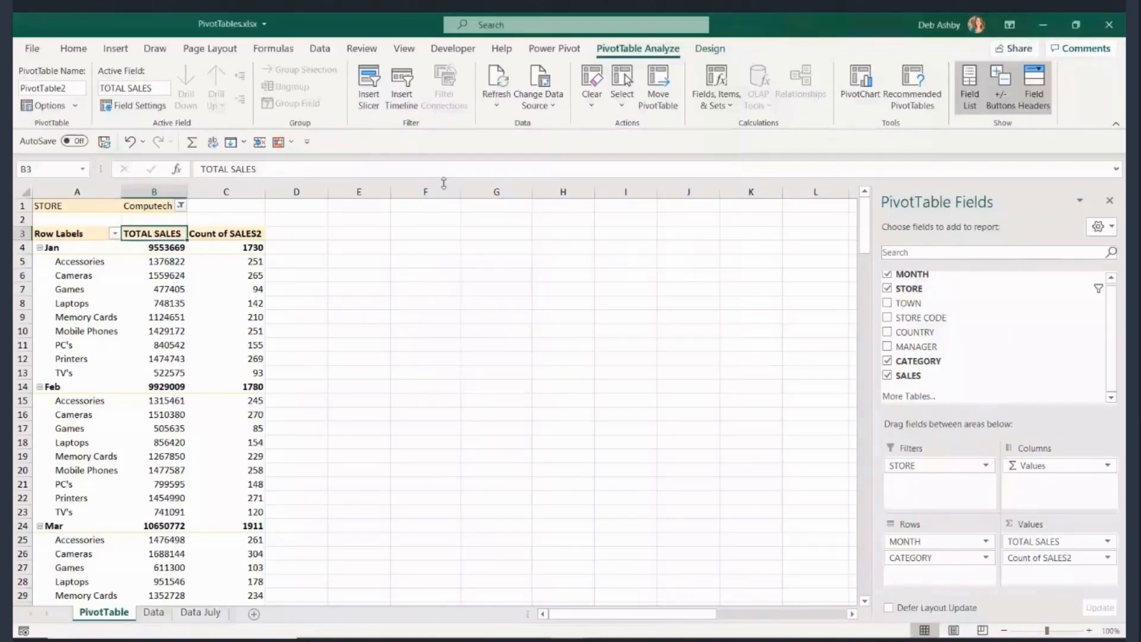
- Give the counted SALES value field the custom name NO. OF SALES
double_click(239, 238)
text(NO. OF S)
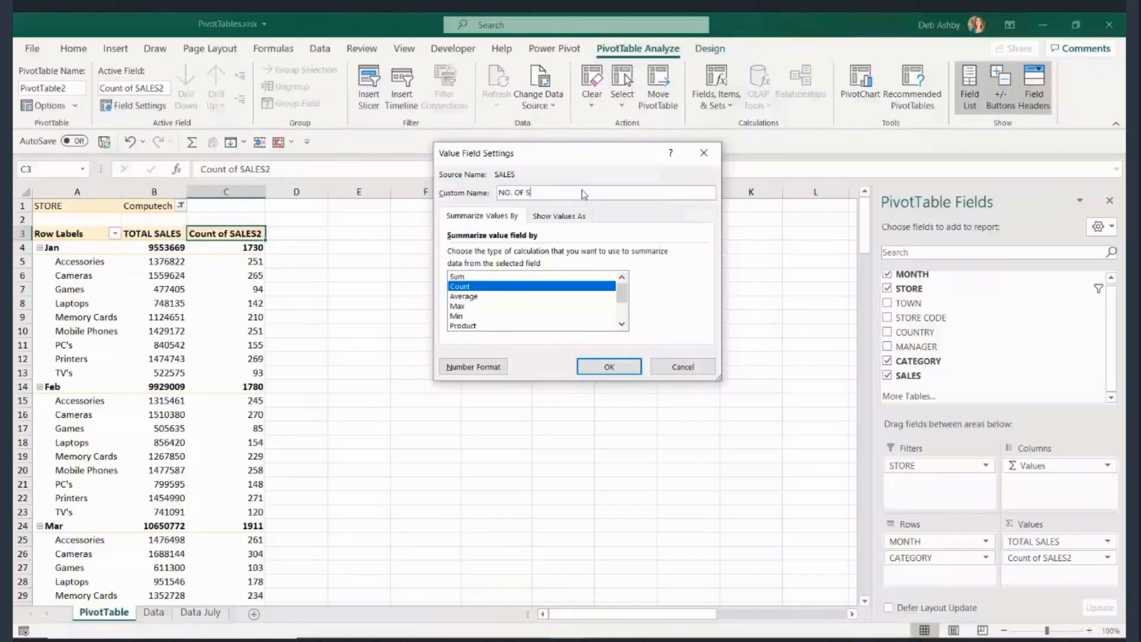
text(ALES)
key(Return)
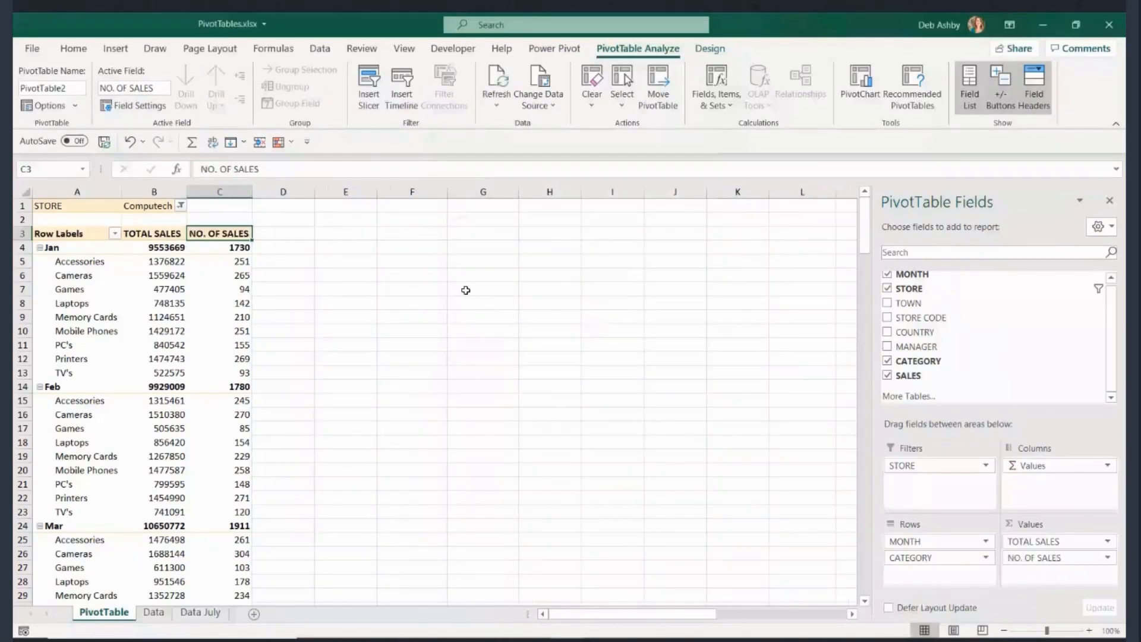
- Widen columns A, B and C to space out the PivotTable, and select an empty cell outside it
drag(186, 192, 217, 192)
drag(121, 191, 142, 191)
drag(238, 191, 252, 192)
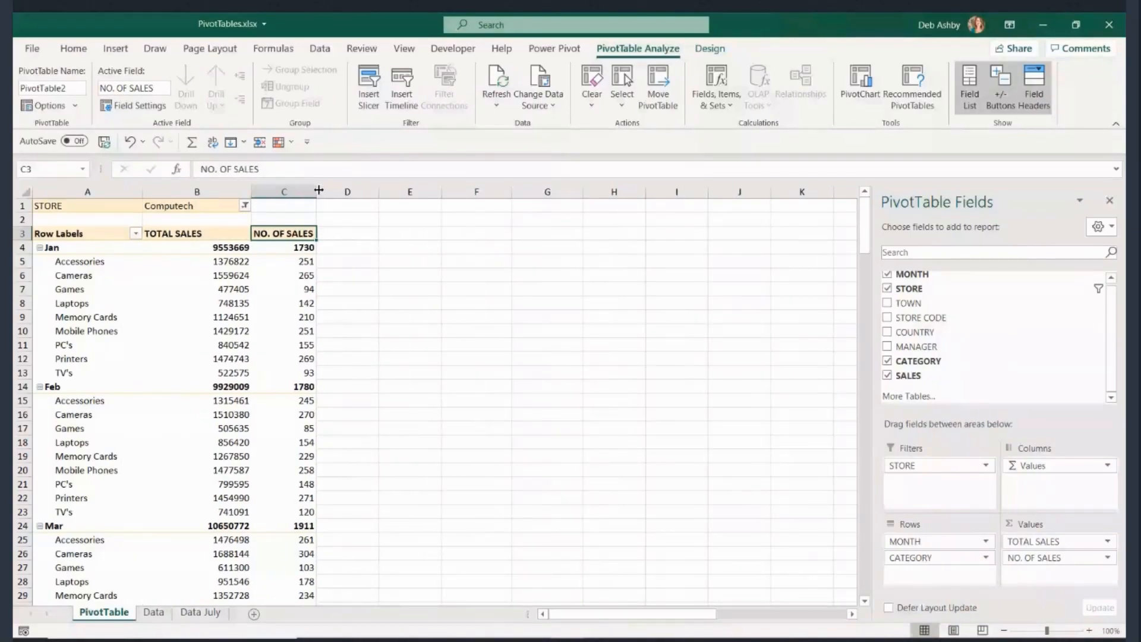
drag(318, 190, 374, 192)
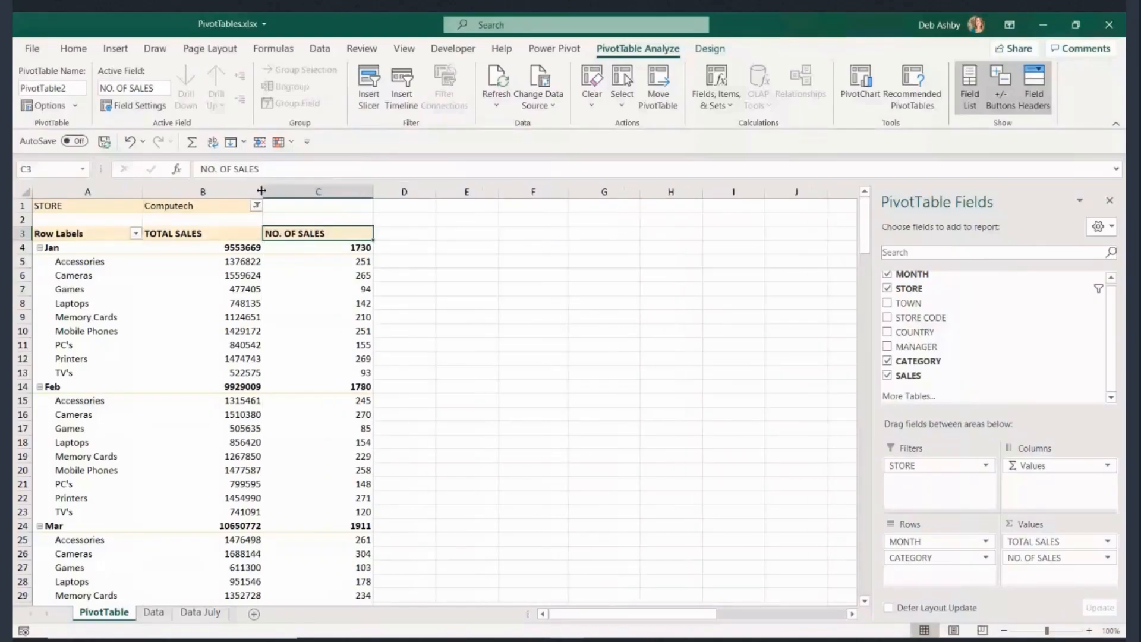
drag(261, 190, 227, 197)
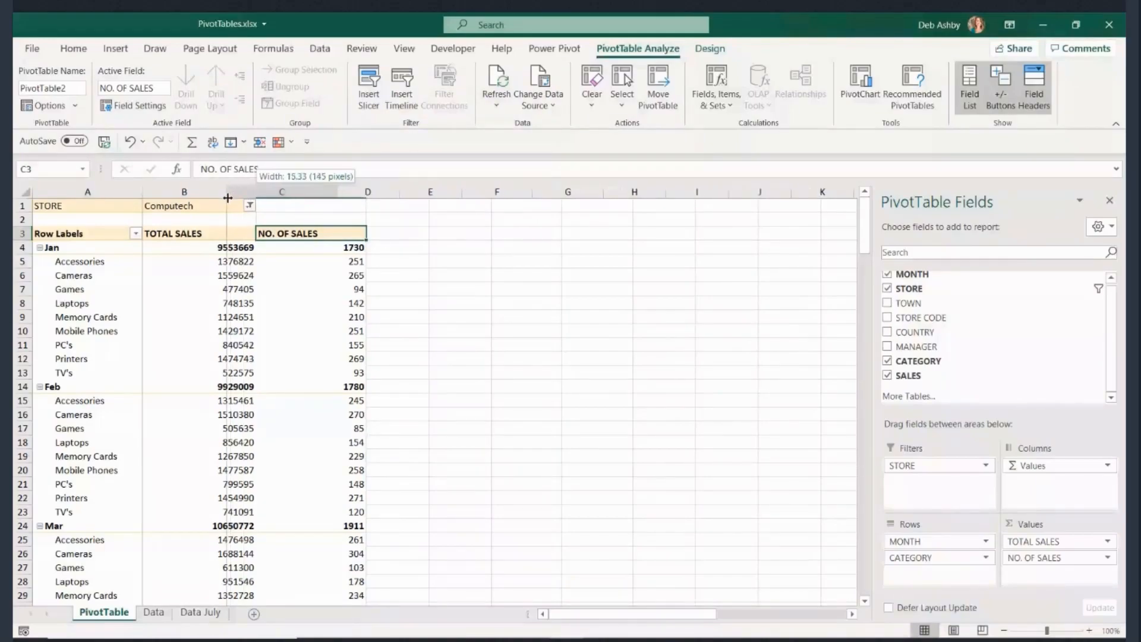
key(Escape)
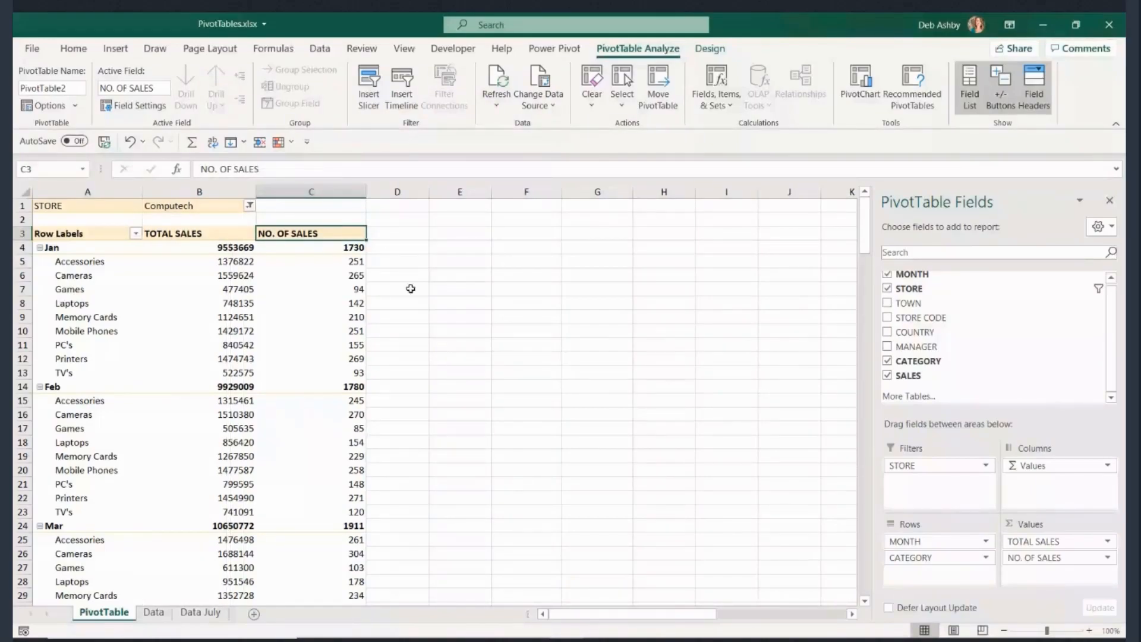
click(445, 301)
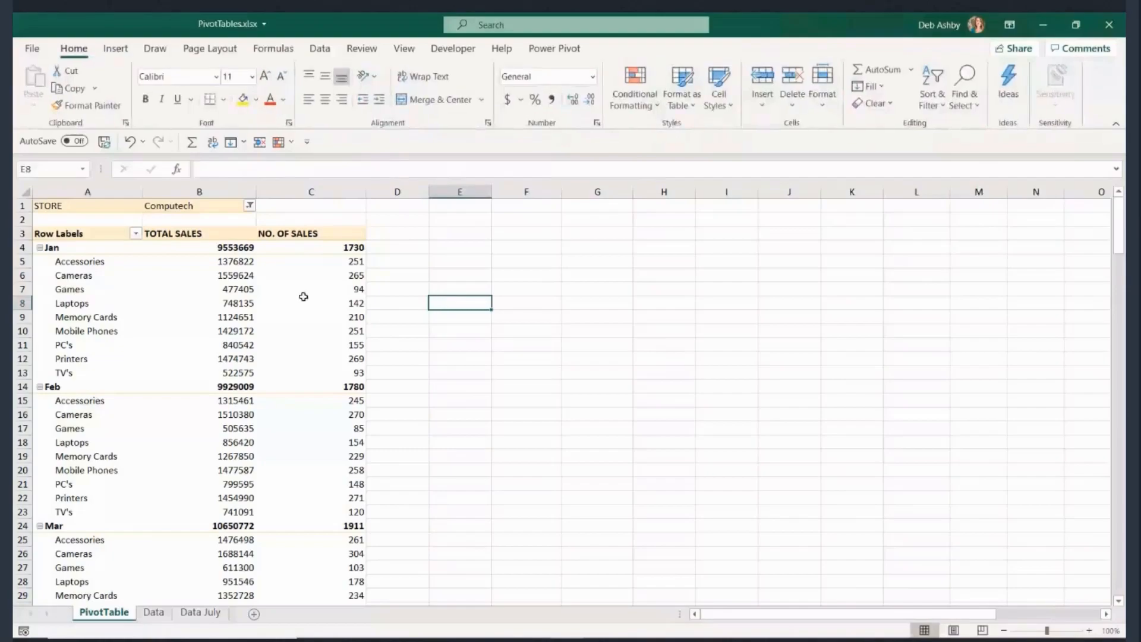
- Turn off autofitting column widths on update in the PivotTable's options
click(306, 301)
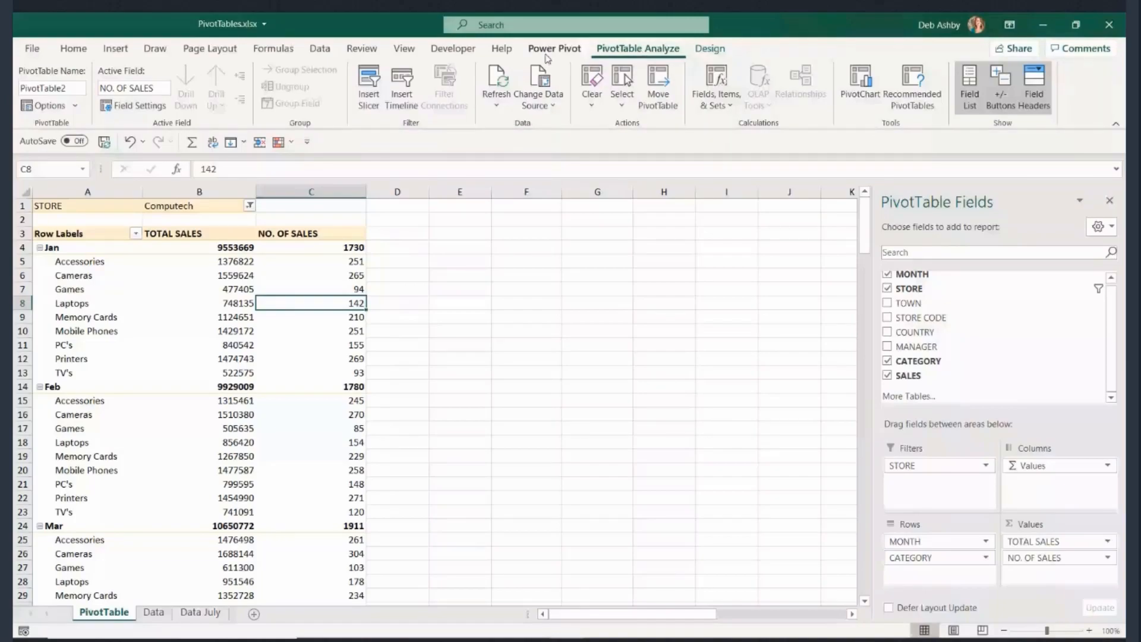
click(57, 106)
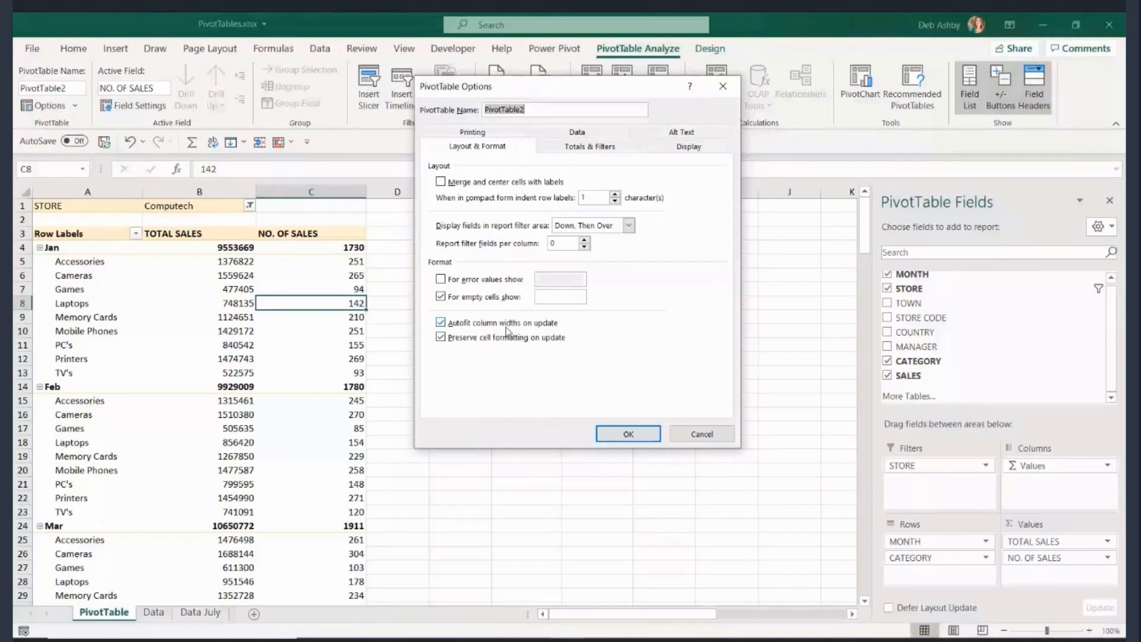
click(441, 323)
click(630, 434)
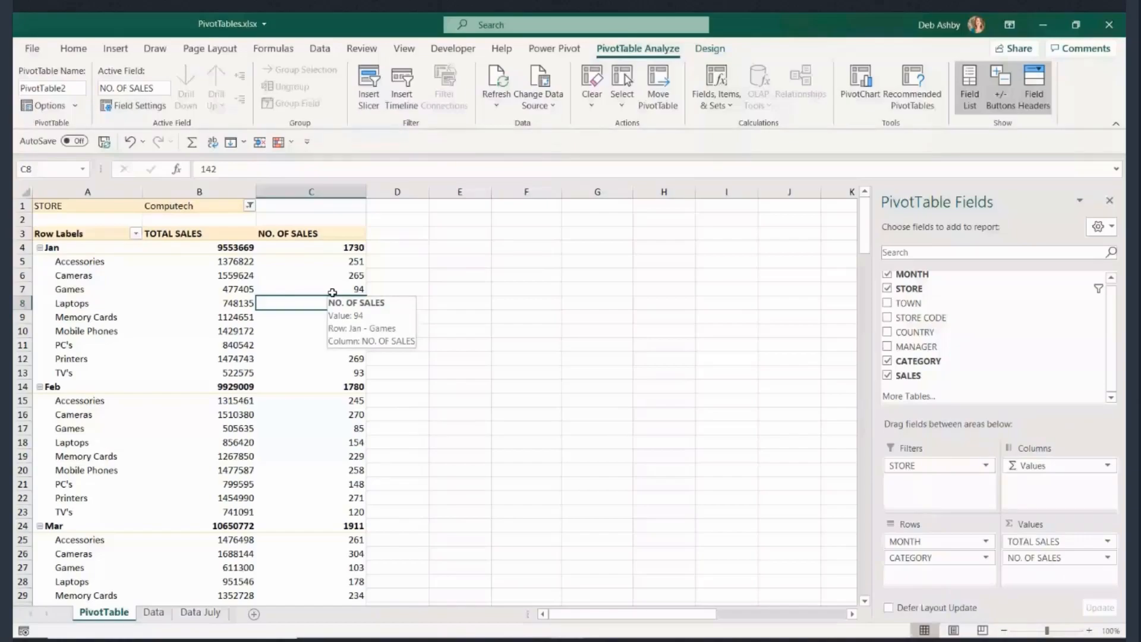
click(207, 286)
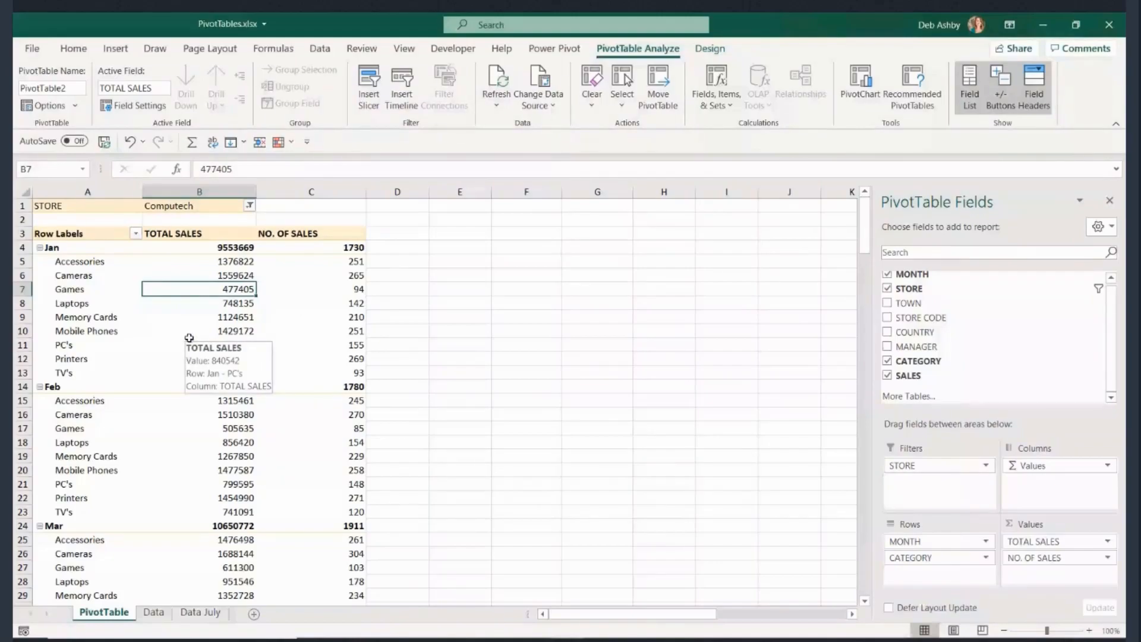
click(191, 276)
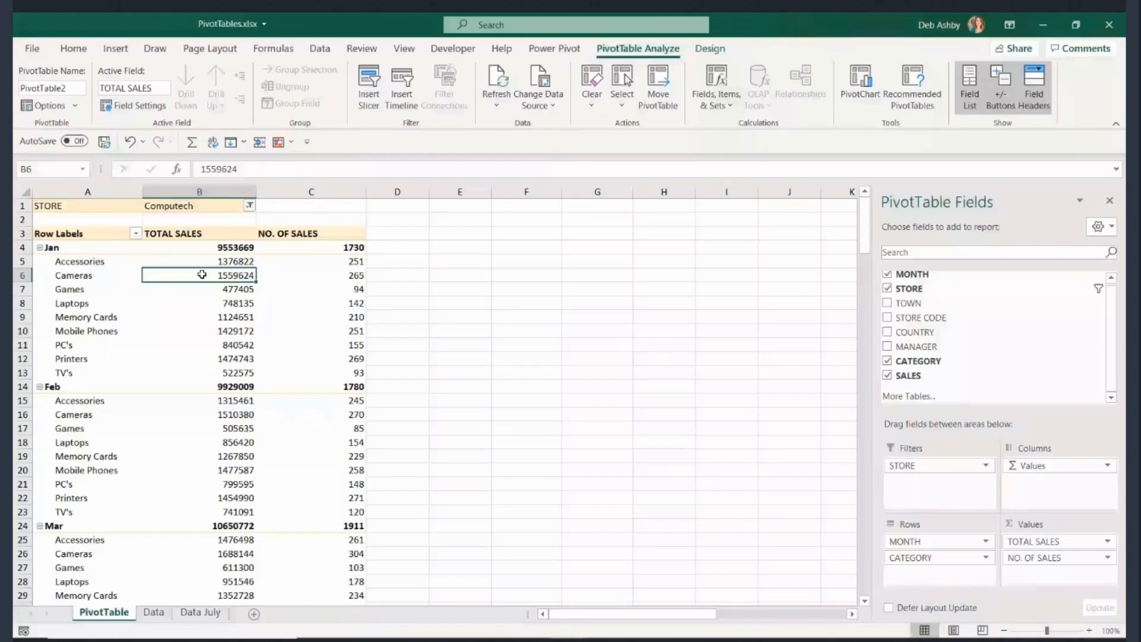
mouse_move(201, 273)
click(69, 50)
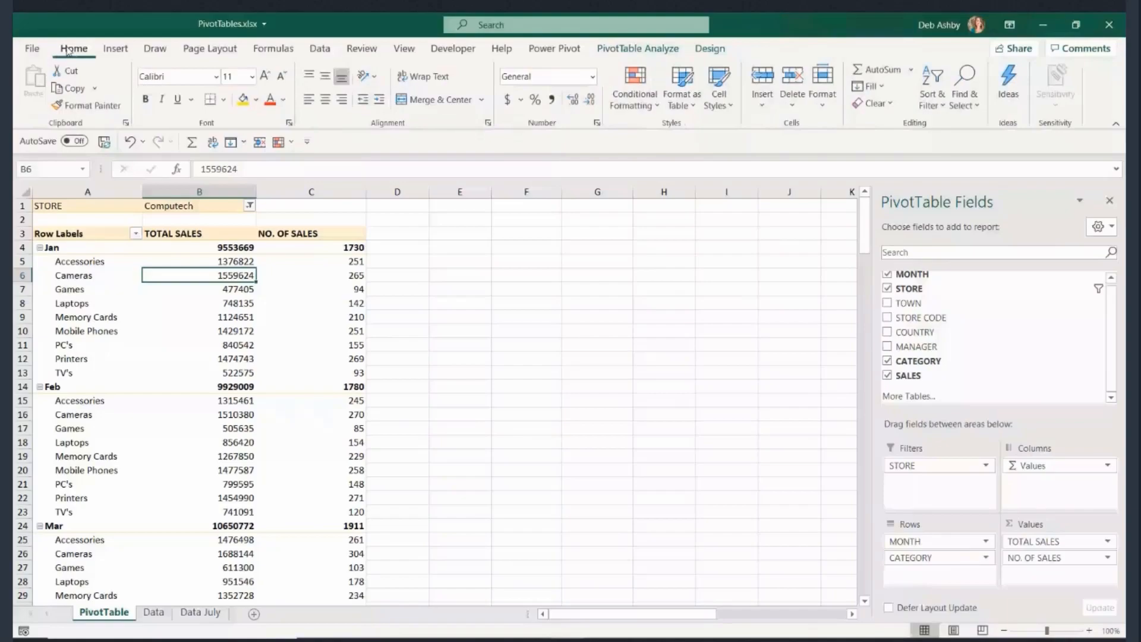
click(592, 76)
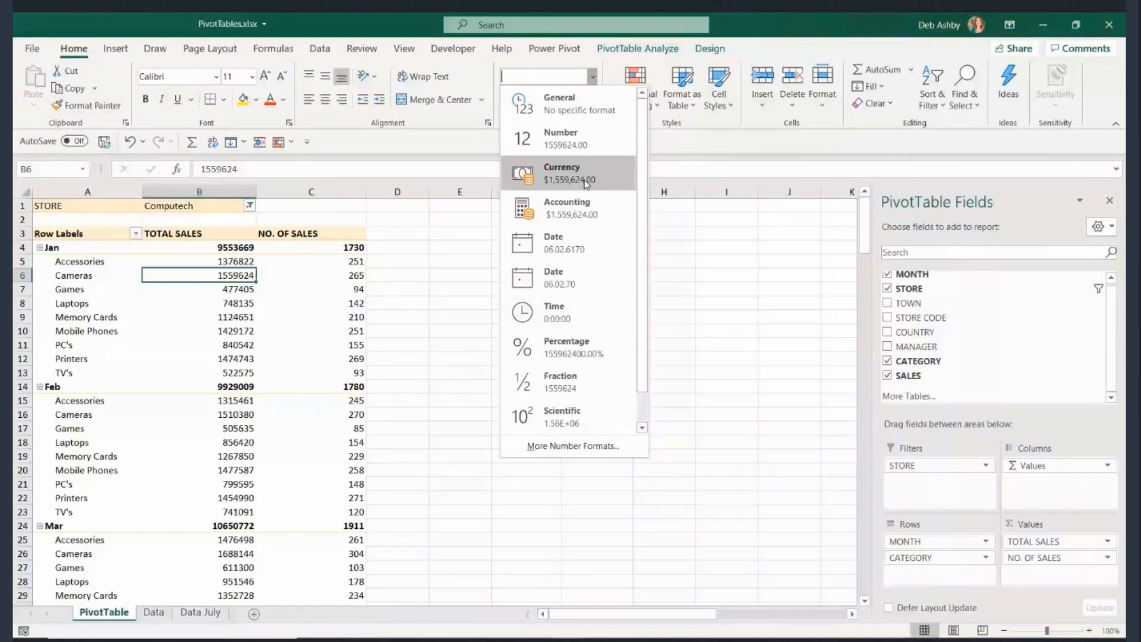
click(715, 149)
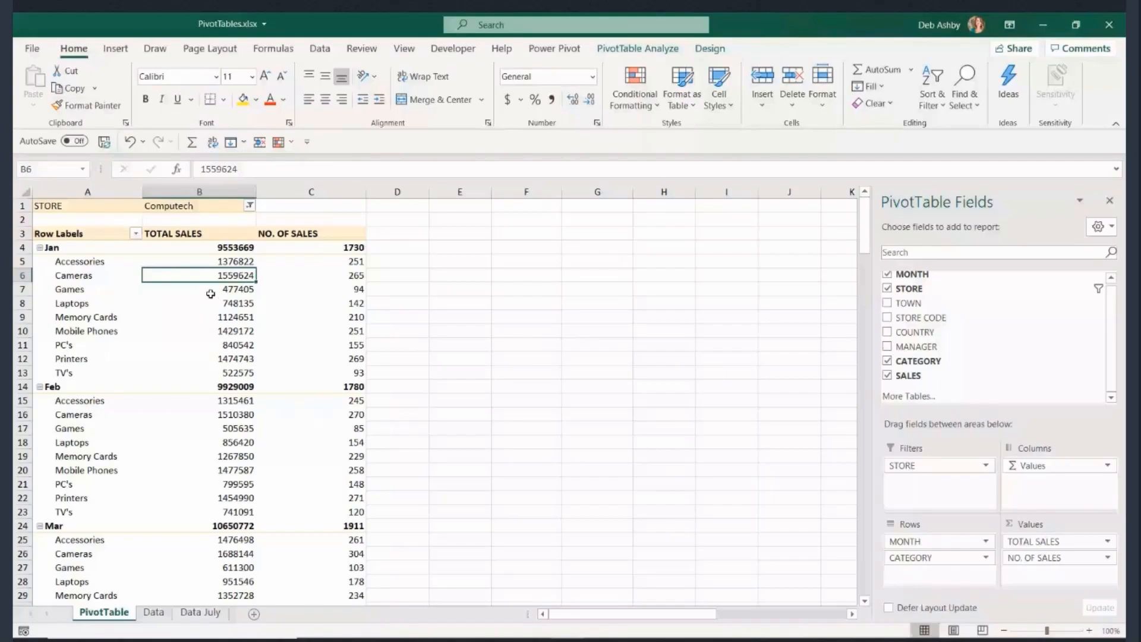
mouse_move(321, 285)
mouse_move(239, 278)
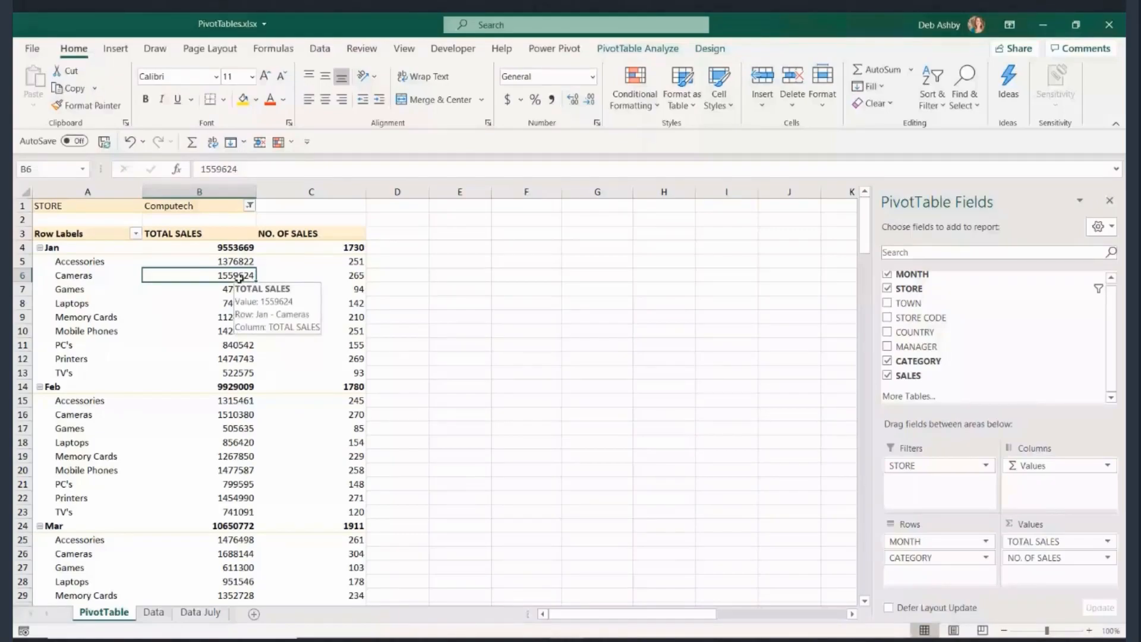
- Set the number format of the TOTAL SALES value field to Currency with the $ symbol and 0 decimal places
click(200, 288)
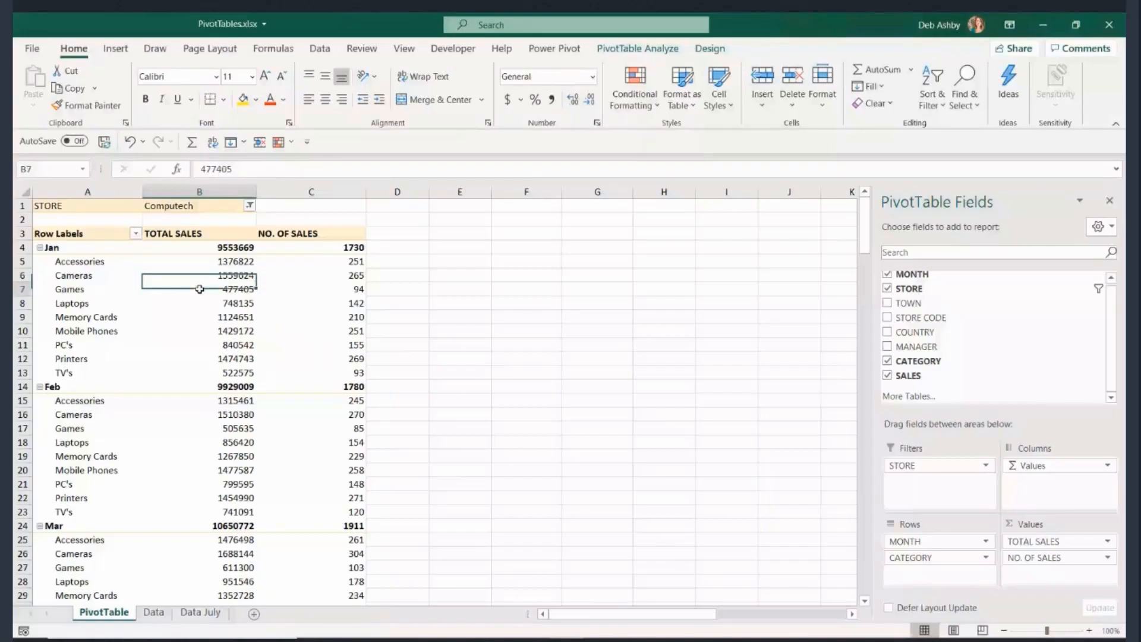
mouse_move(197, 288)
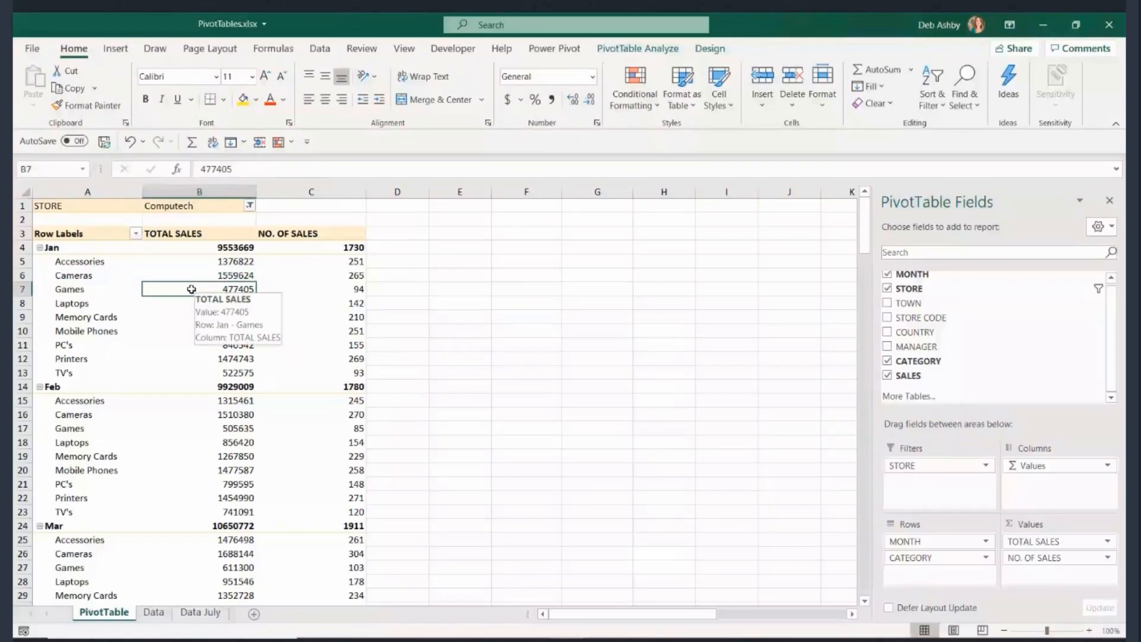
right_click(191, 290)
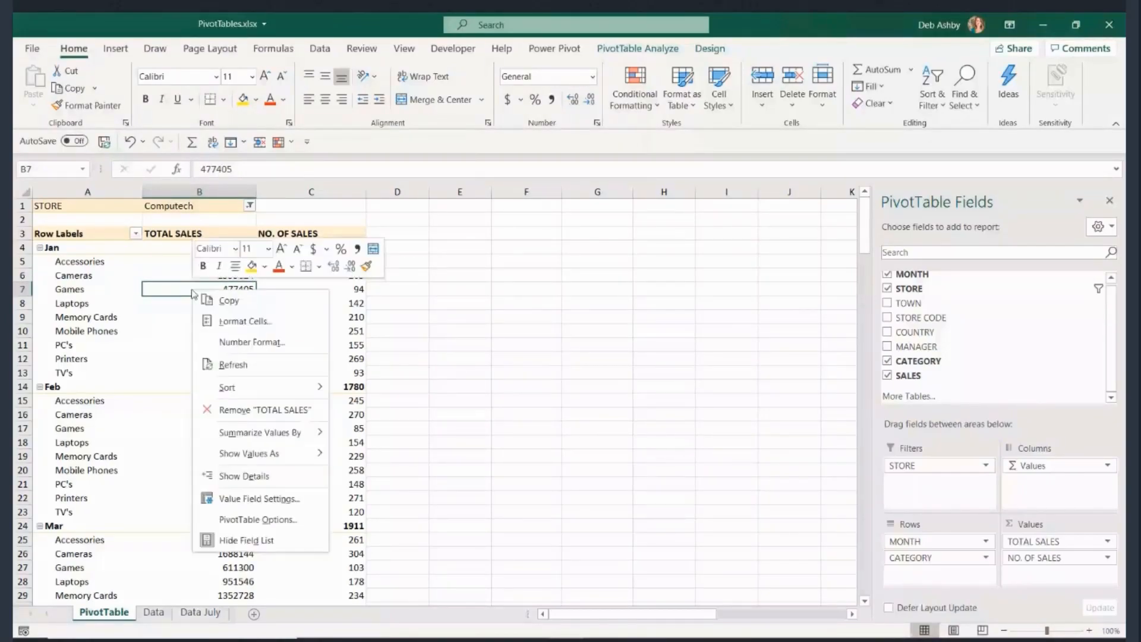
click(266, 507)
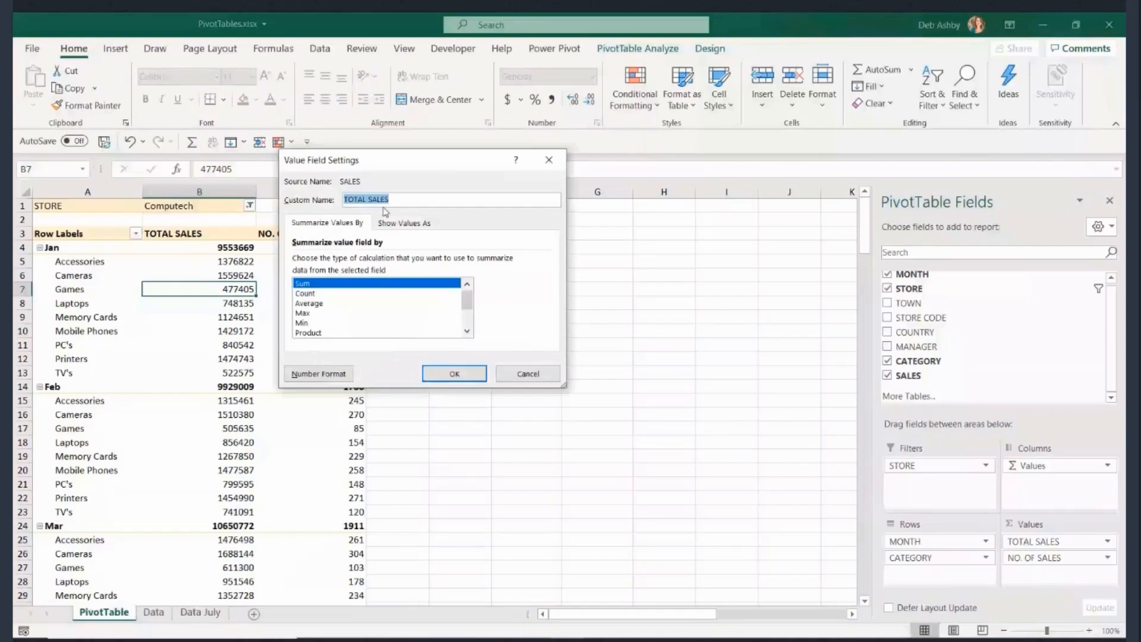
click(326, 376)
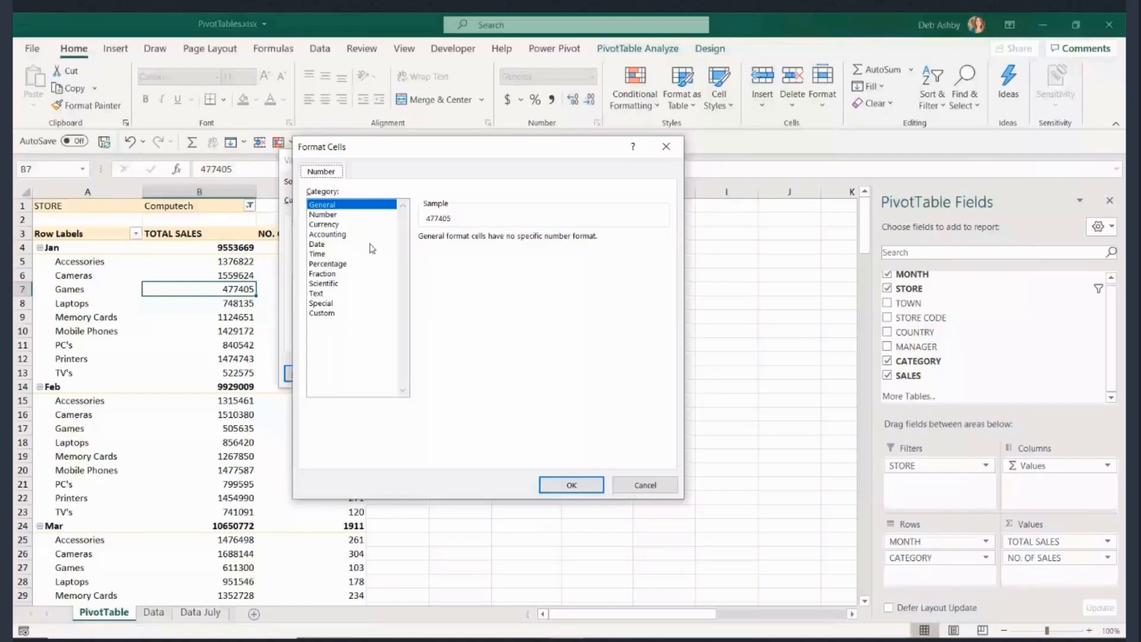
click(348, 224)
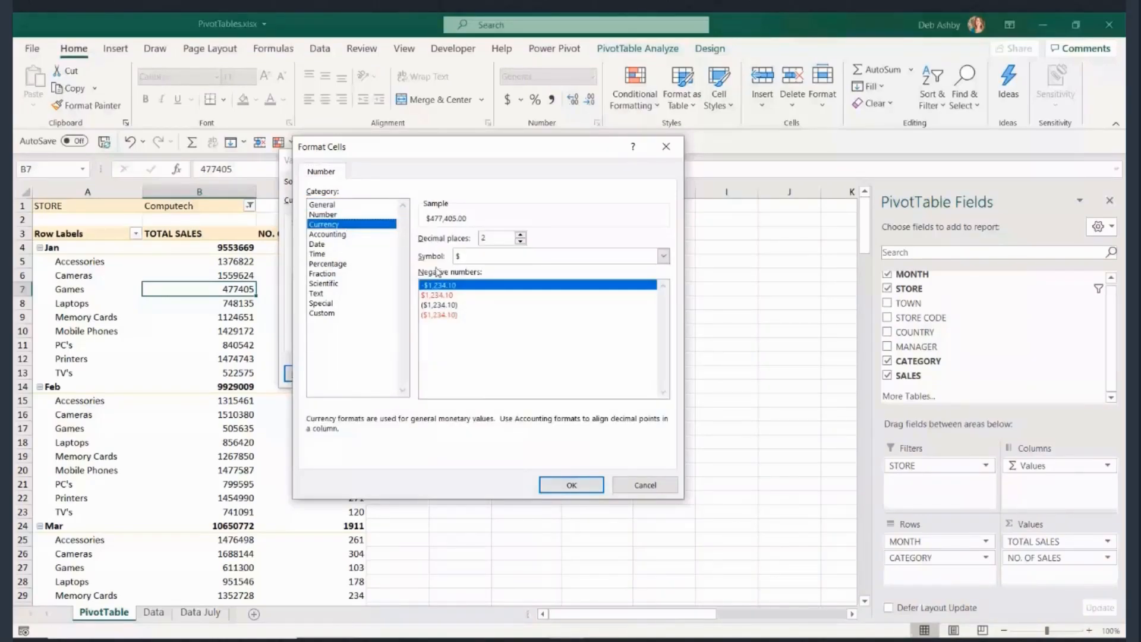
click(521, 241)
click(521, 242)
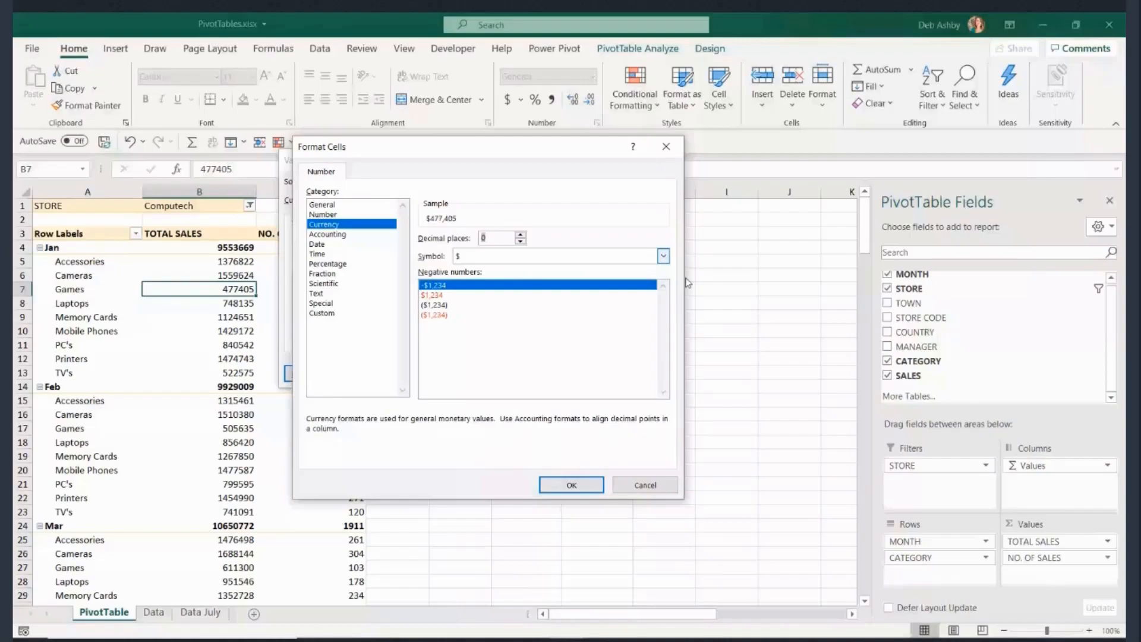
click(571, 485)
click(489, 376)
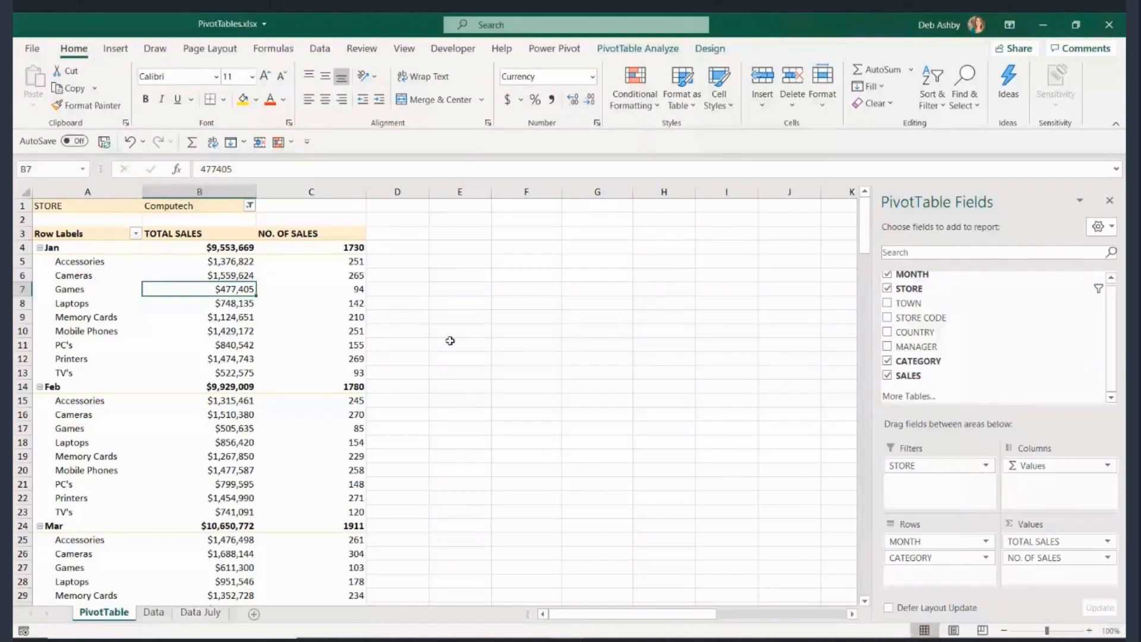
click(221, 319)
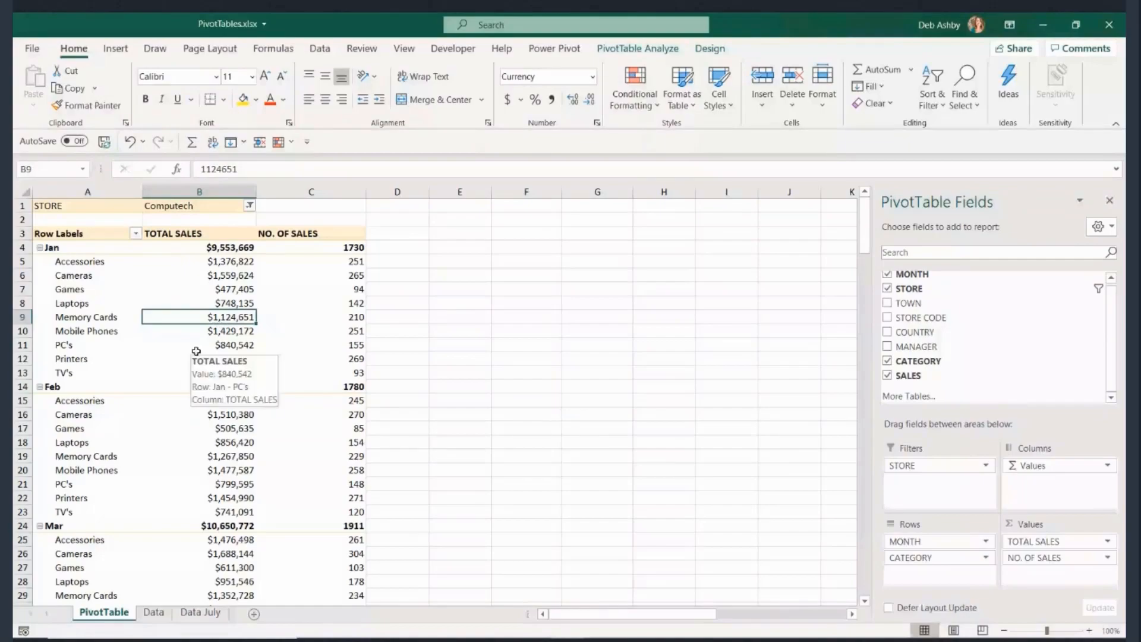
click(177, 249)
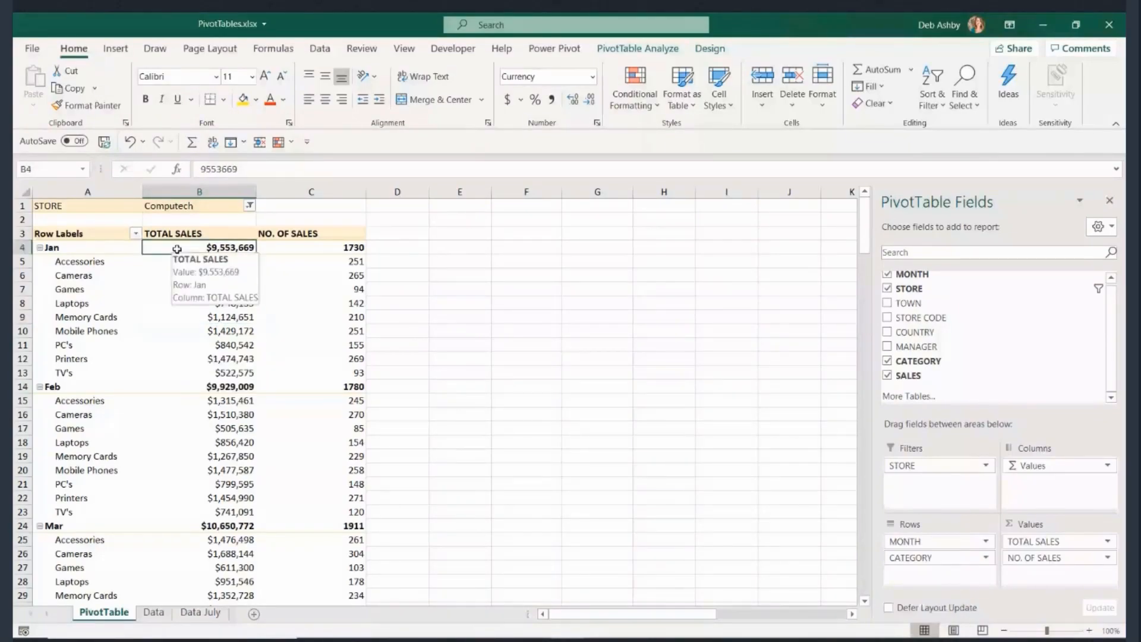
key(Right)
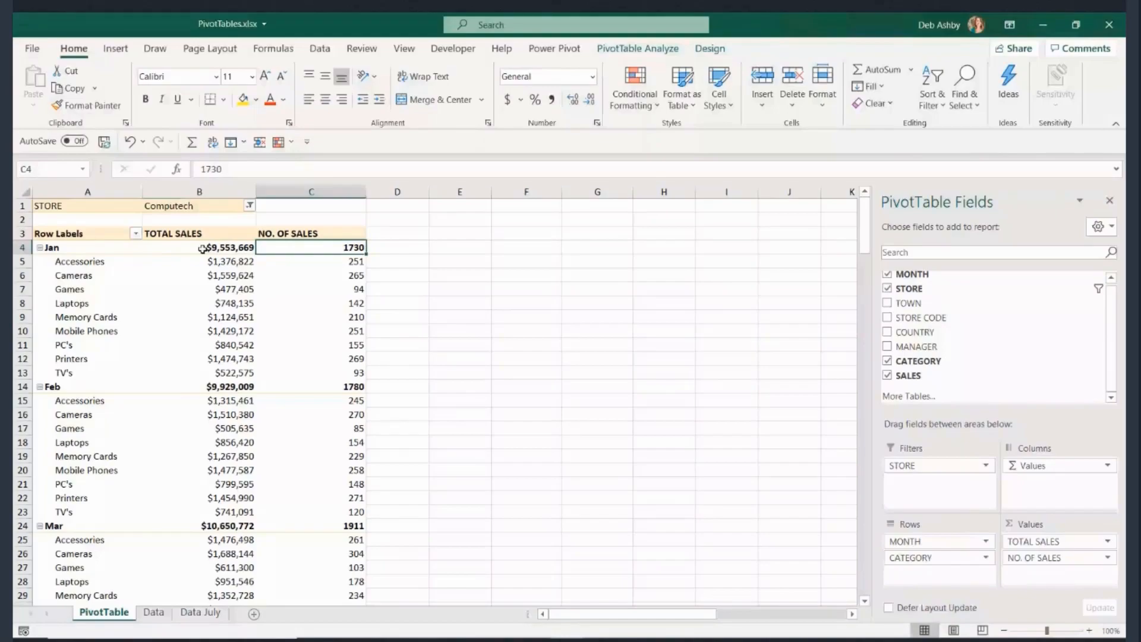
click(201, 248)
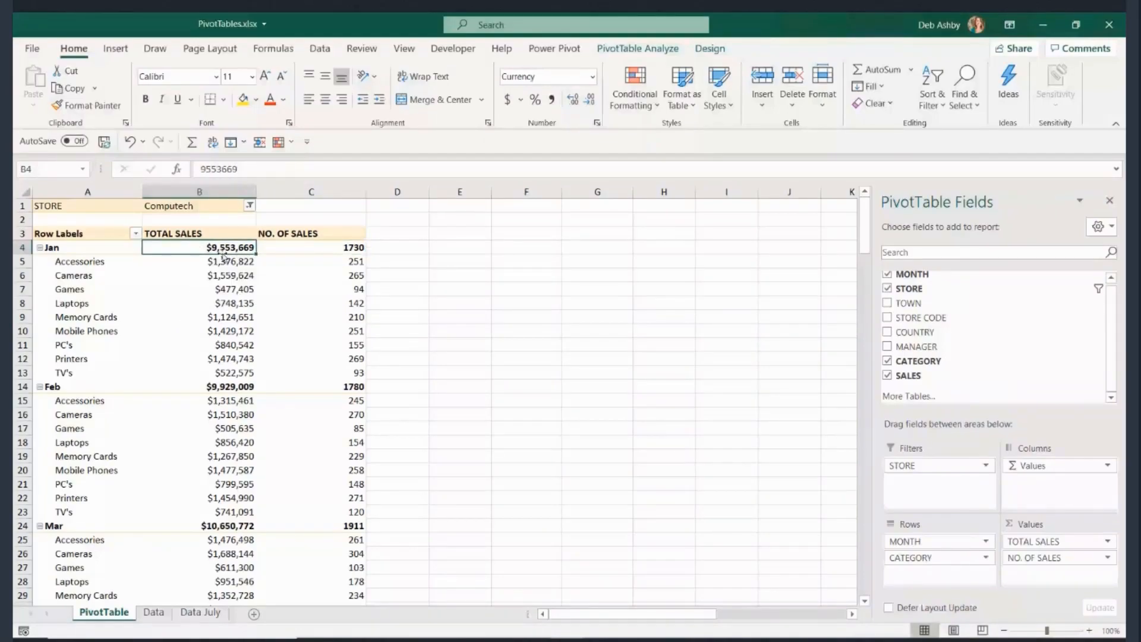
- Show all of the PivotTable's subtotals at the bottom of each group
mouse_move(315, 249)
click(711, 49)
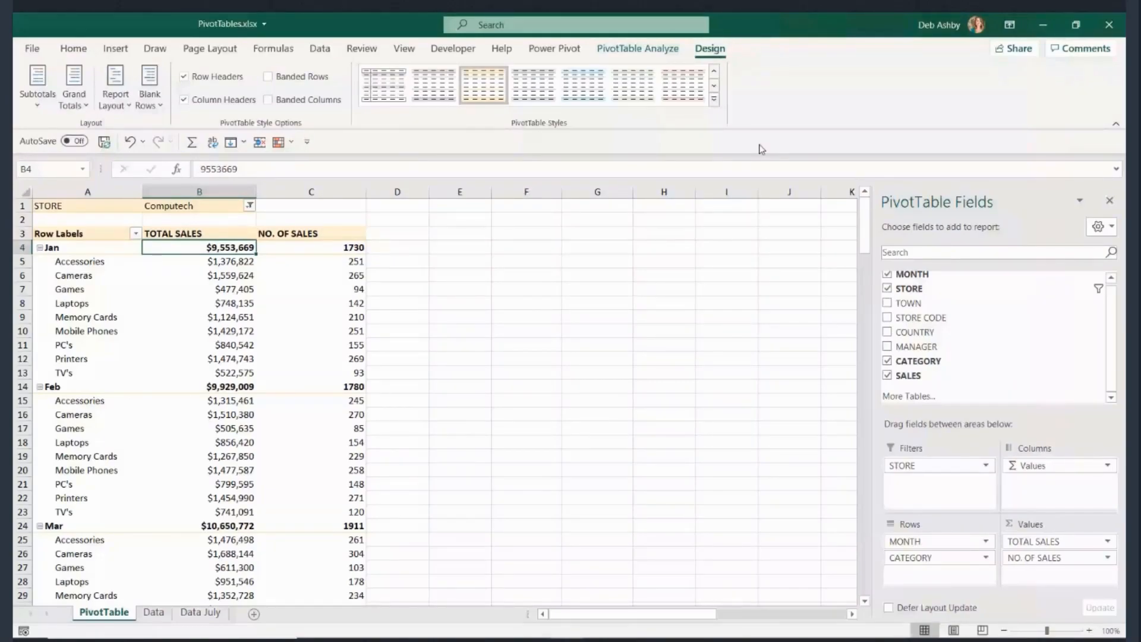
click(41, 104)
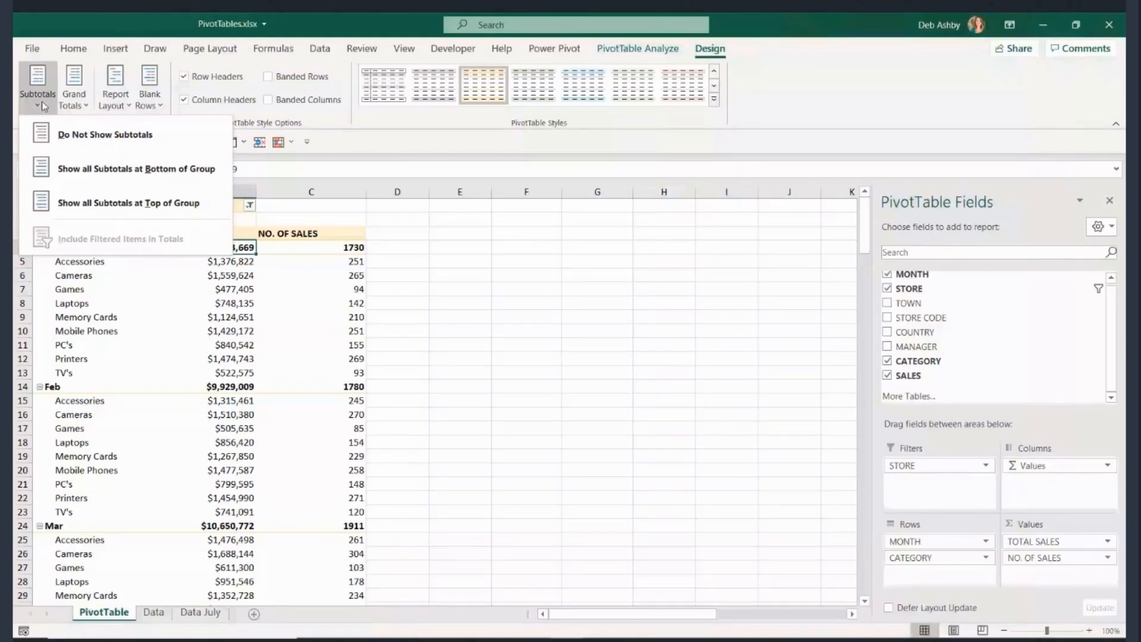
click(156, 170)
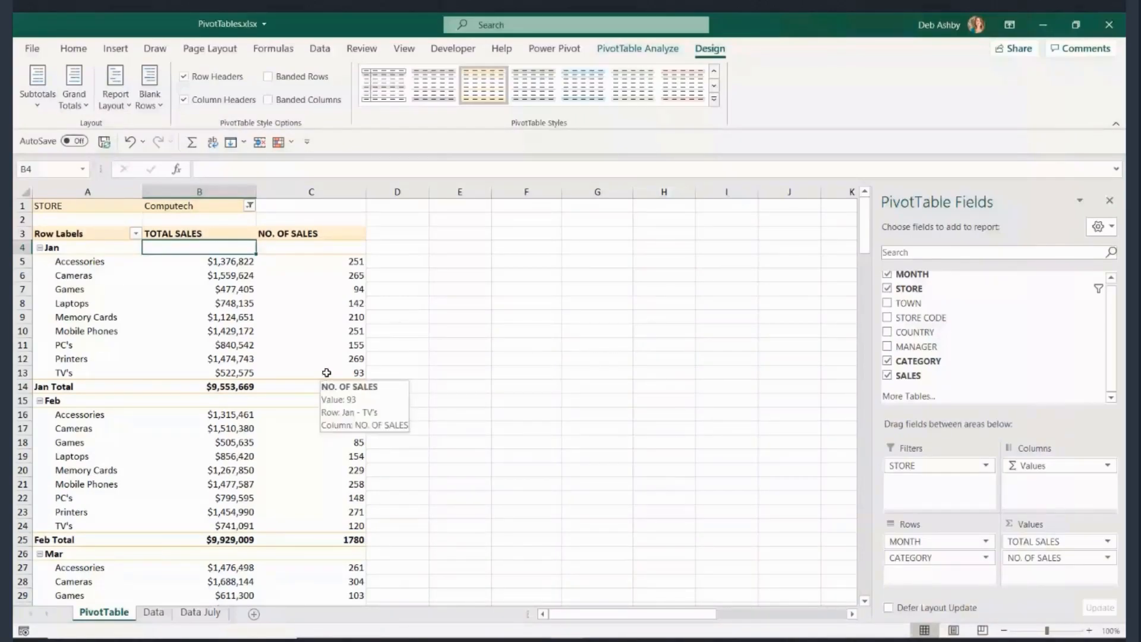
- Set the PivotTable's grand totals to on for columns only
scroll(326, 373, down, 1)
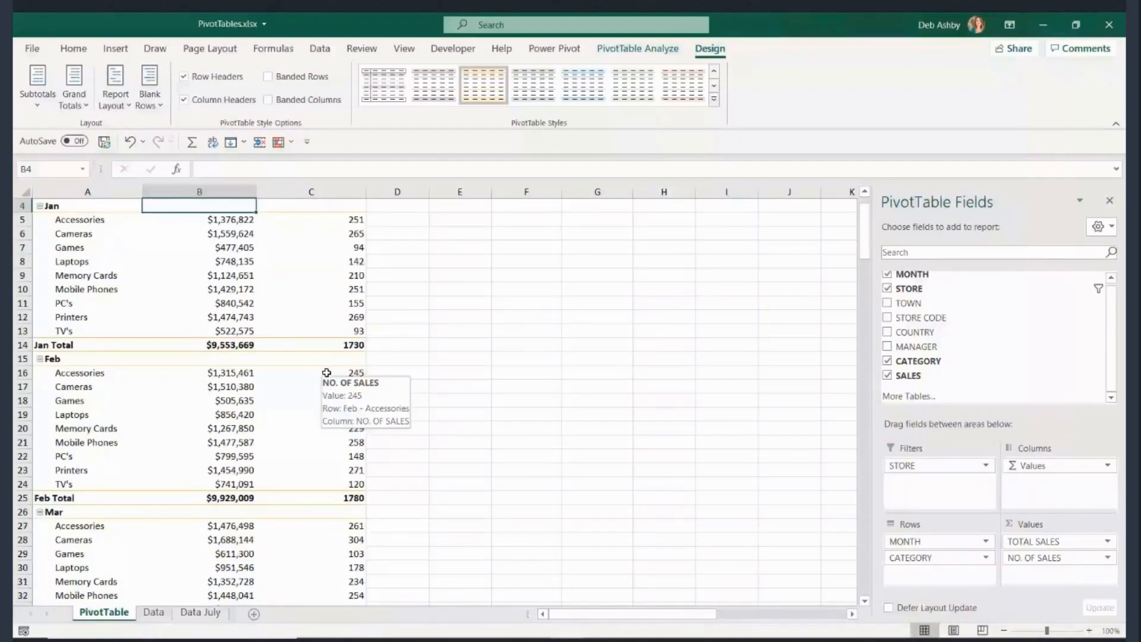
scroll(326, 373, down, 5)
scroll(326, 372, down, 15)
scroll(324, 374, up, 2)
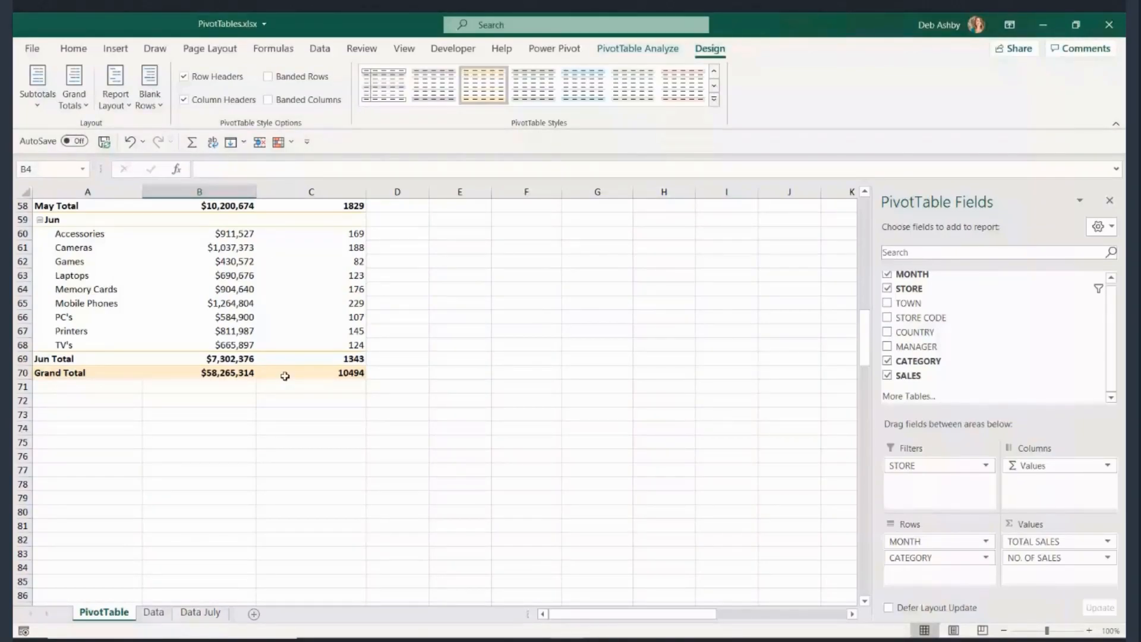
click(74, 89)
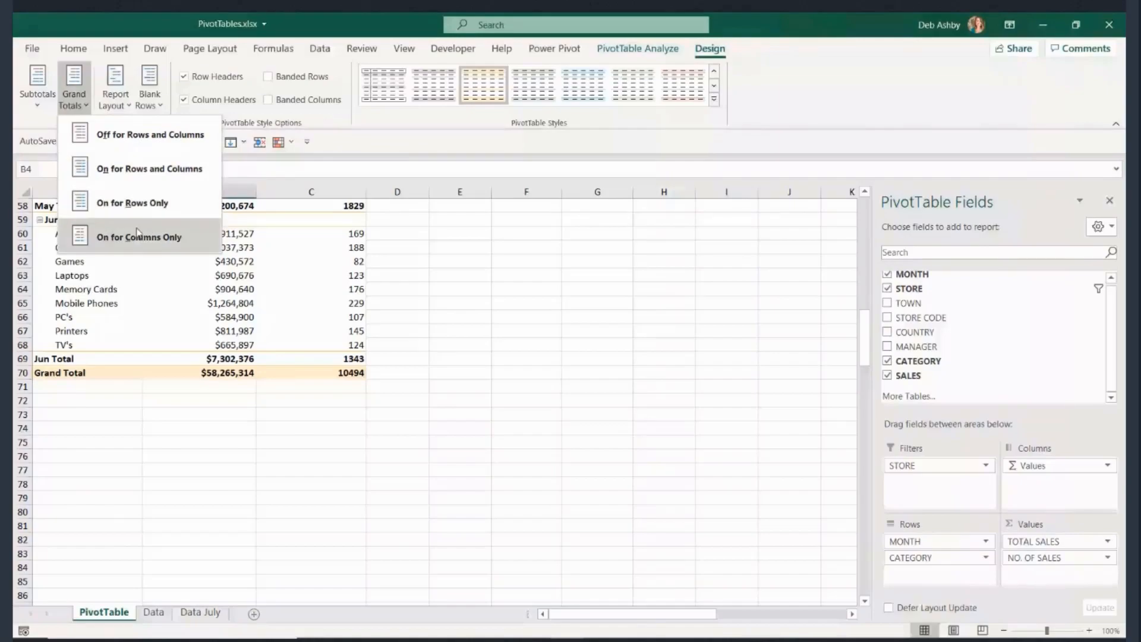
click(169, 237)
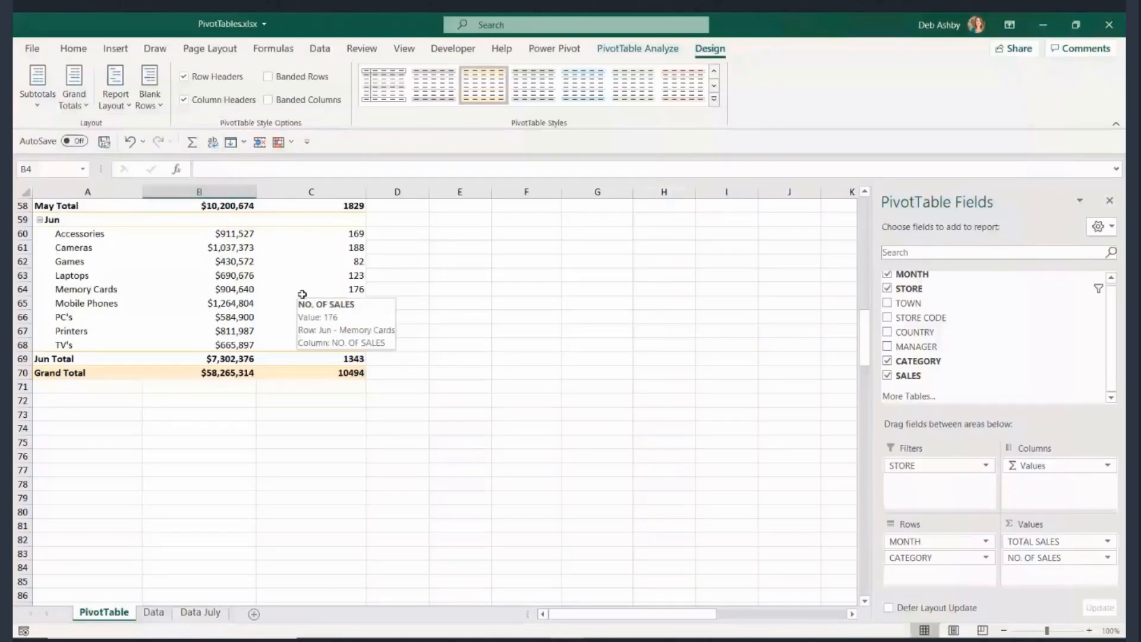
- Apply the Compact Form report layout to the PivotTable
scroll(302, 294, up, 12)
scroll(297, 293, up, 7)
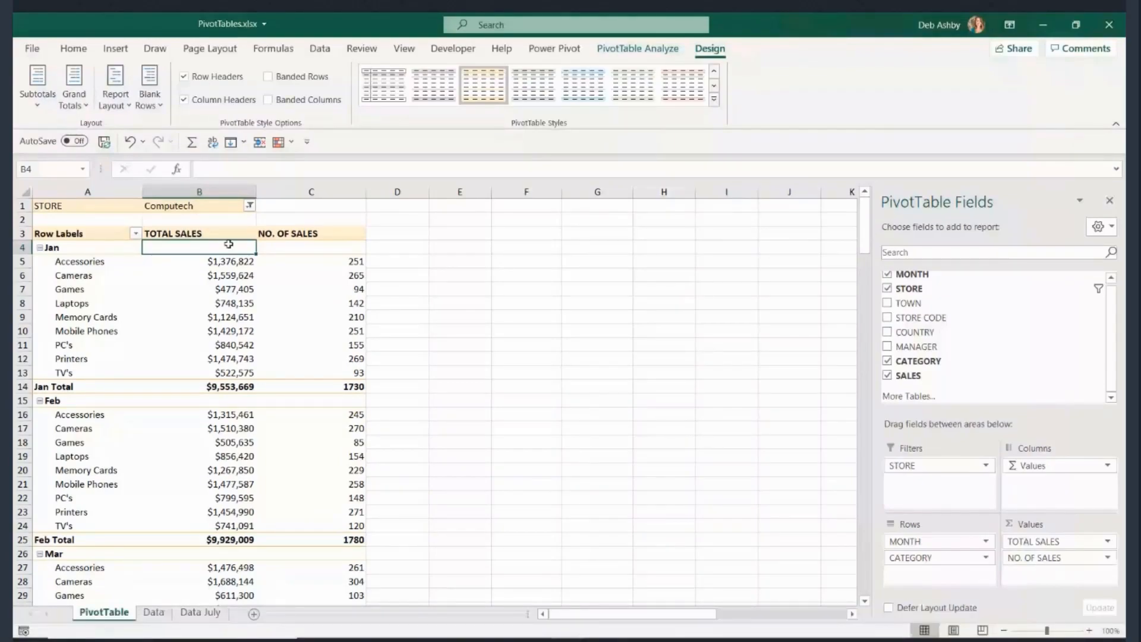
click(118, 104)
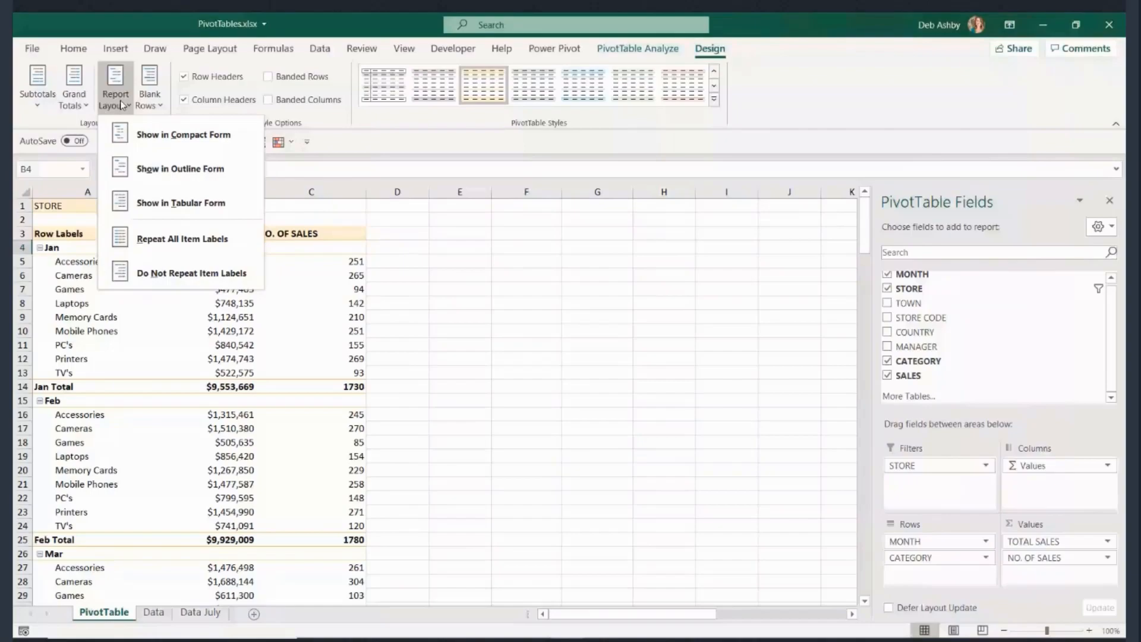
click(189, 143)
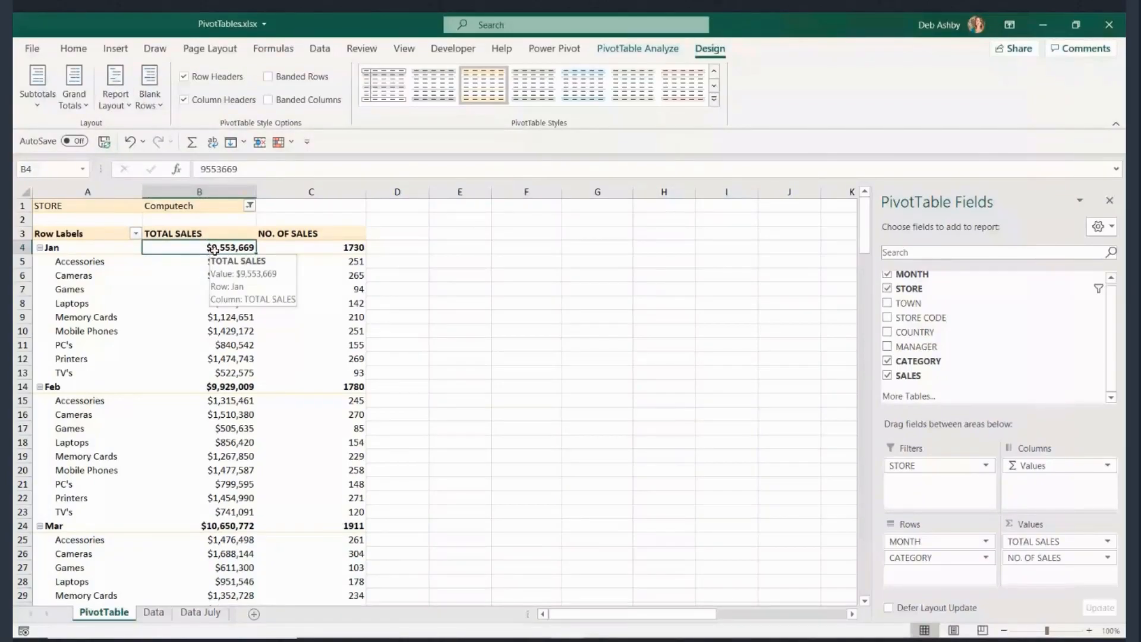
- Switch the PivotTable's report layout to Outline Form and select the MONTH header
click(123, 104)
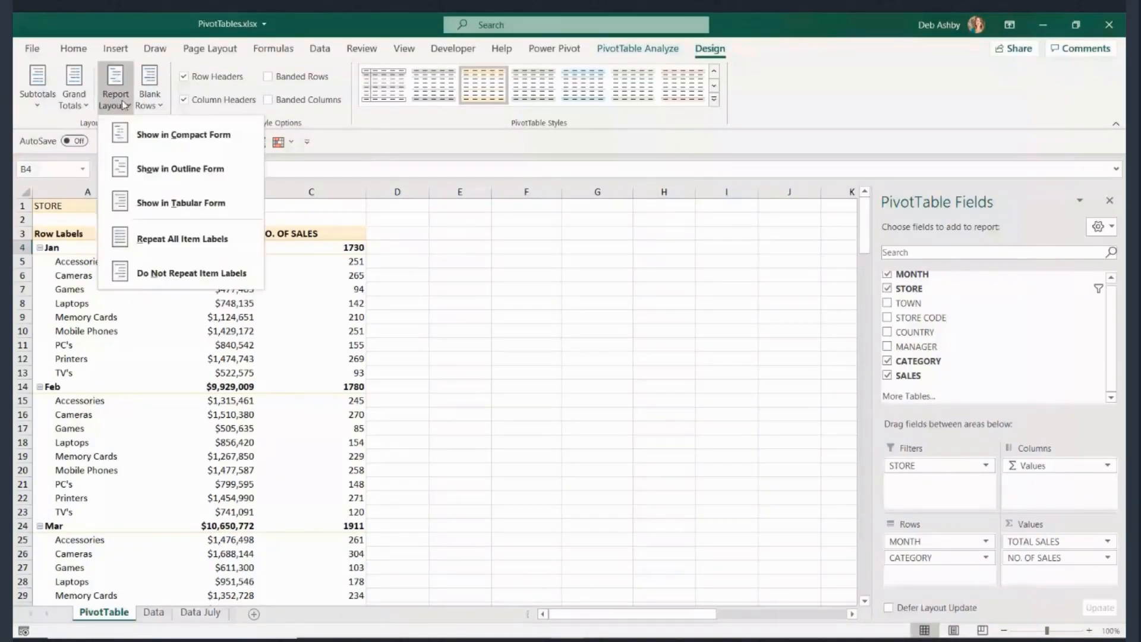
click(187, 171)
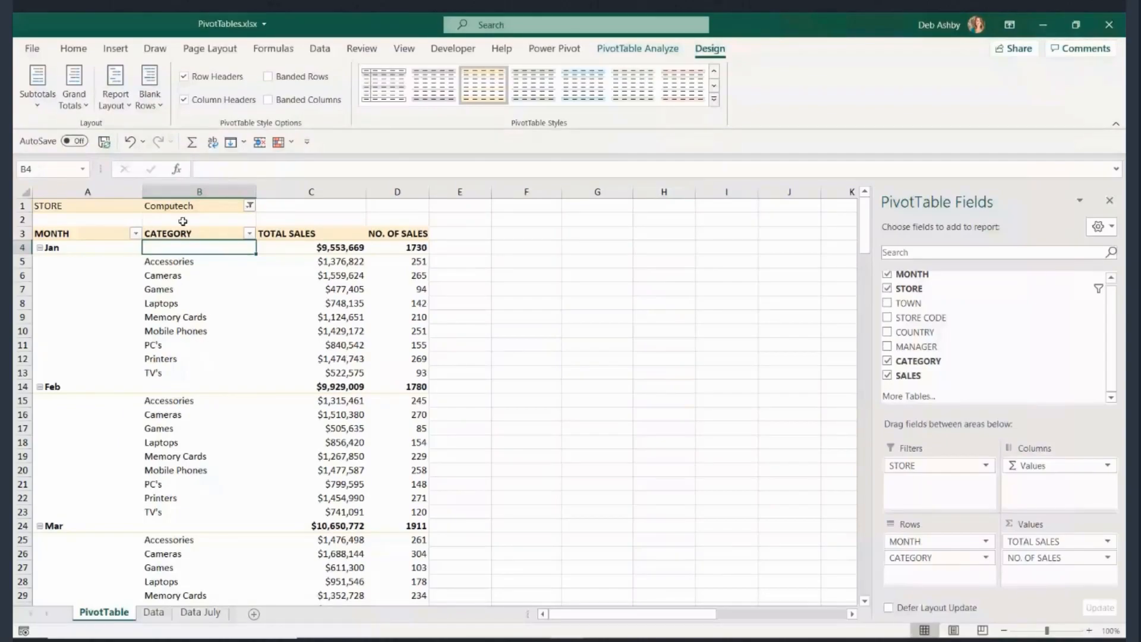
click(55, 262)
click(86, 233)
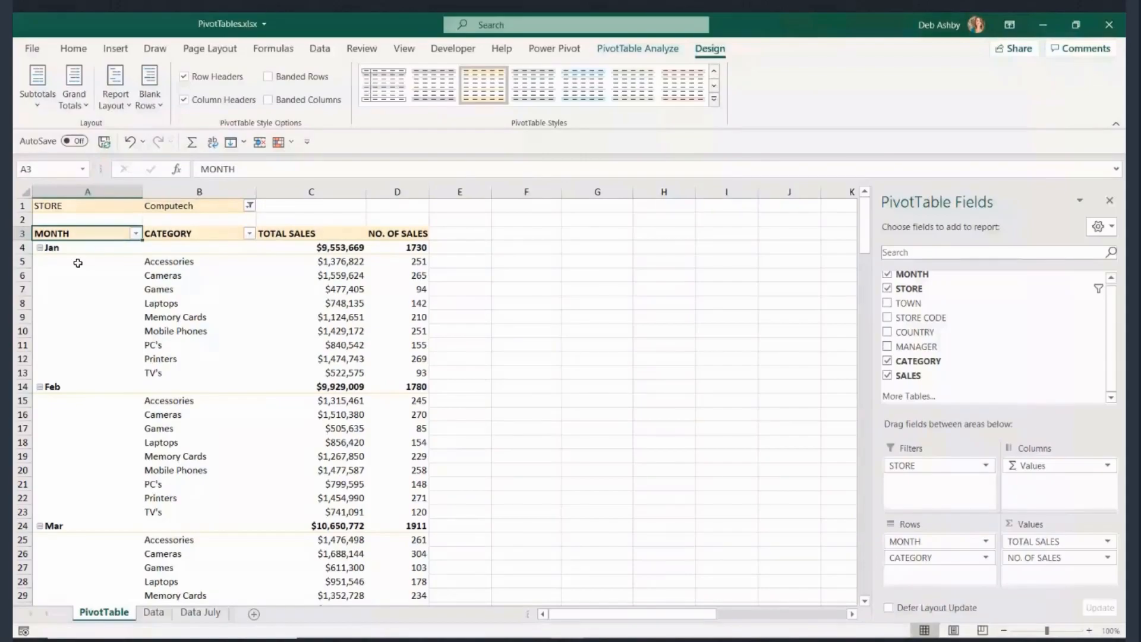
- Repeat all item labels in the PivotTable's MONTH column, and switch the repetition back off
click(124, 102)
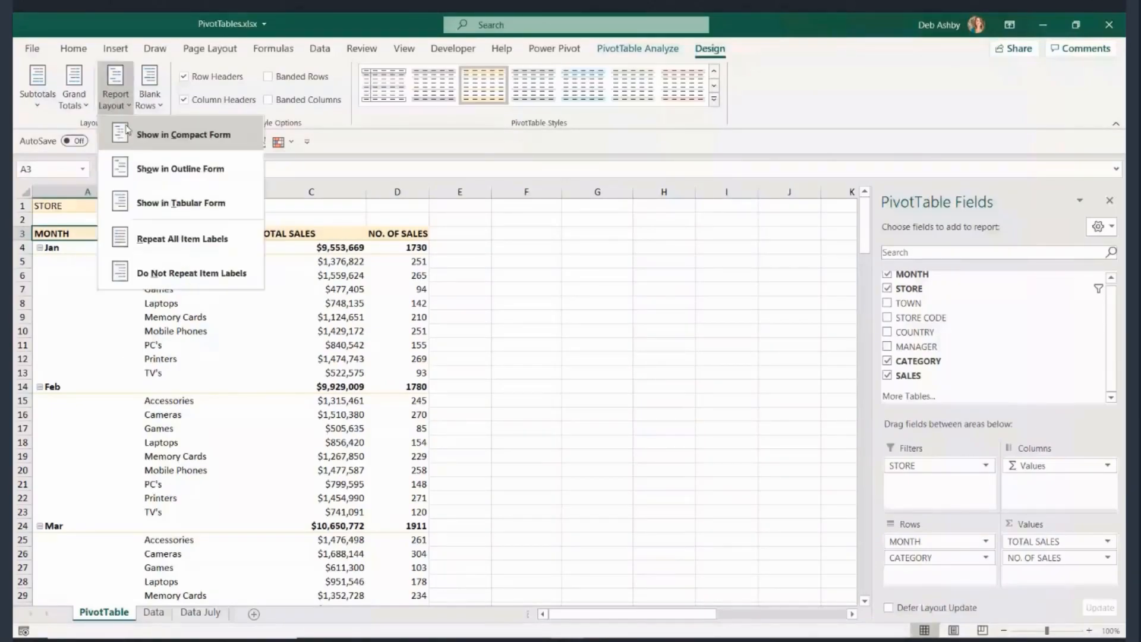
click(198, 253)
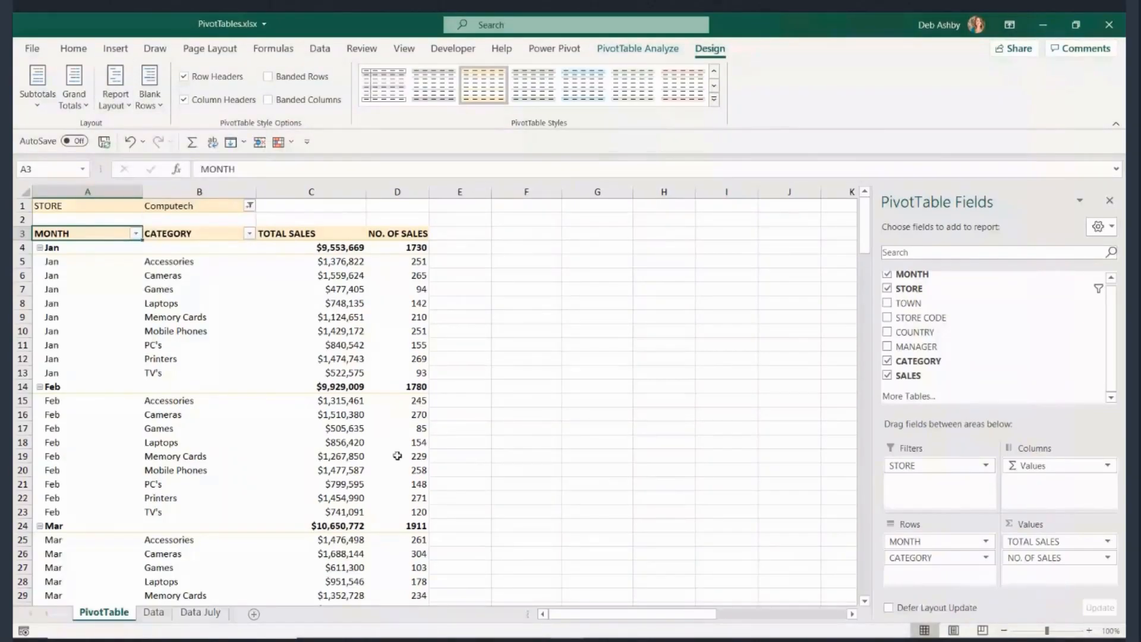
mouse_move(398, 454)
click(115, 95)
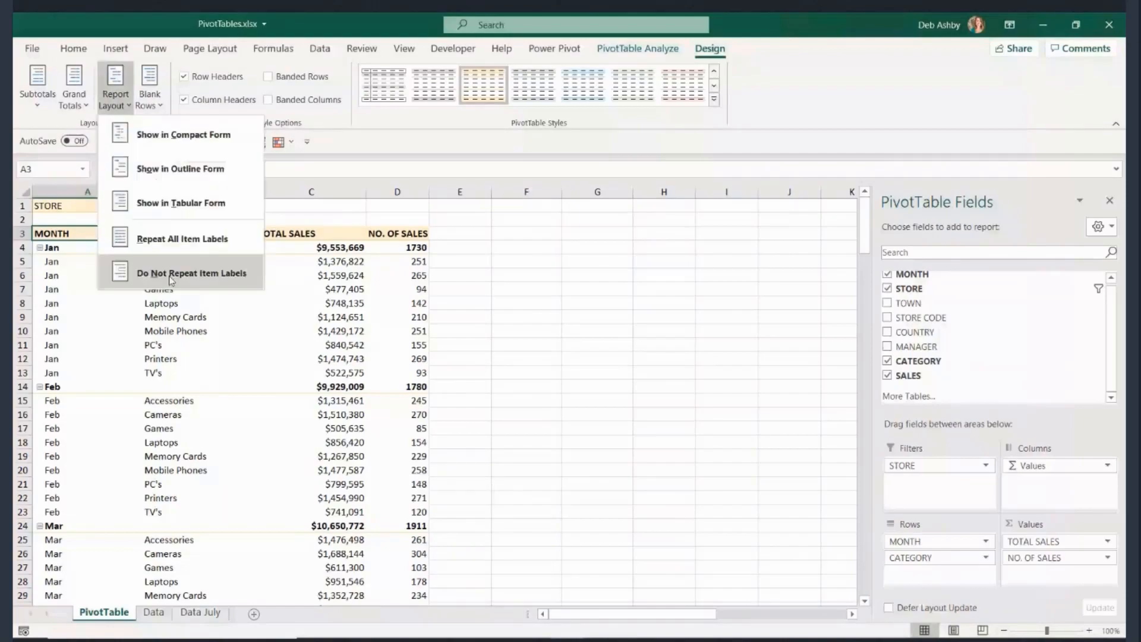
click(171, 278)
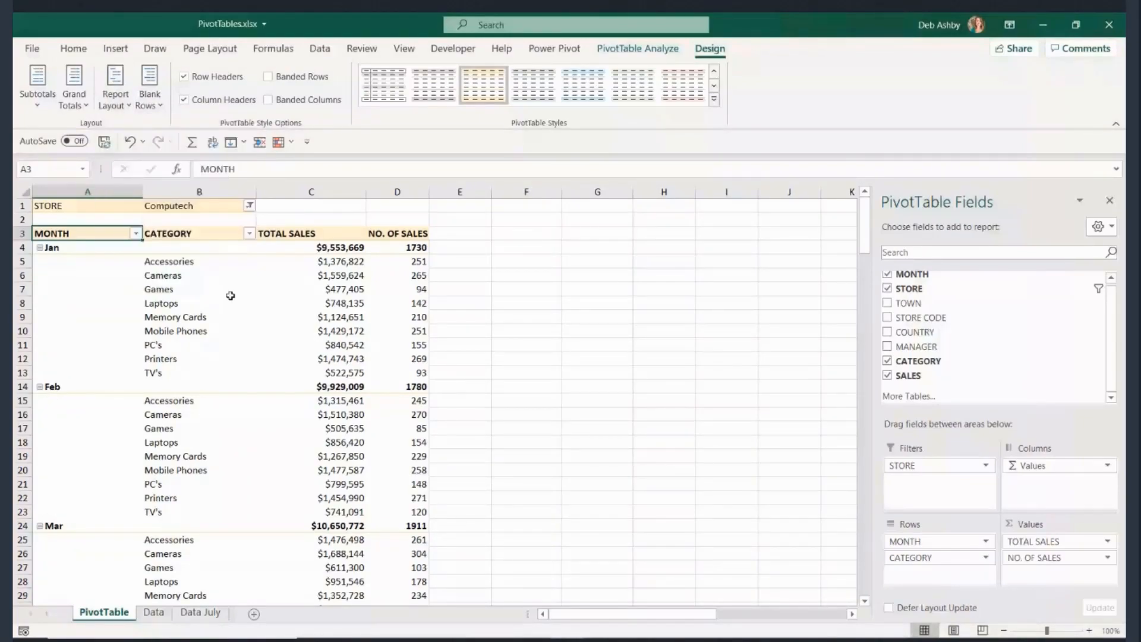
- Try the Tabular Form report layout on the PivotTable
click(115, 95)
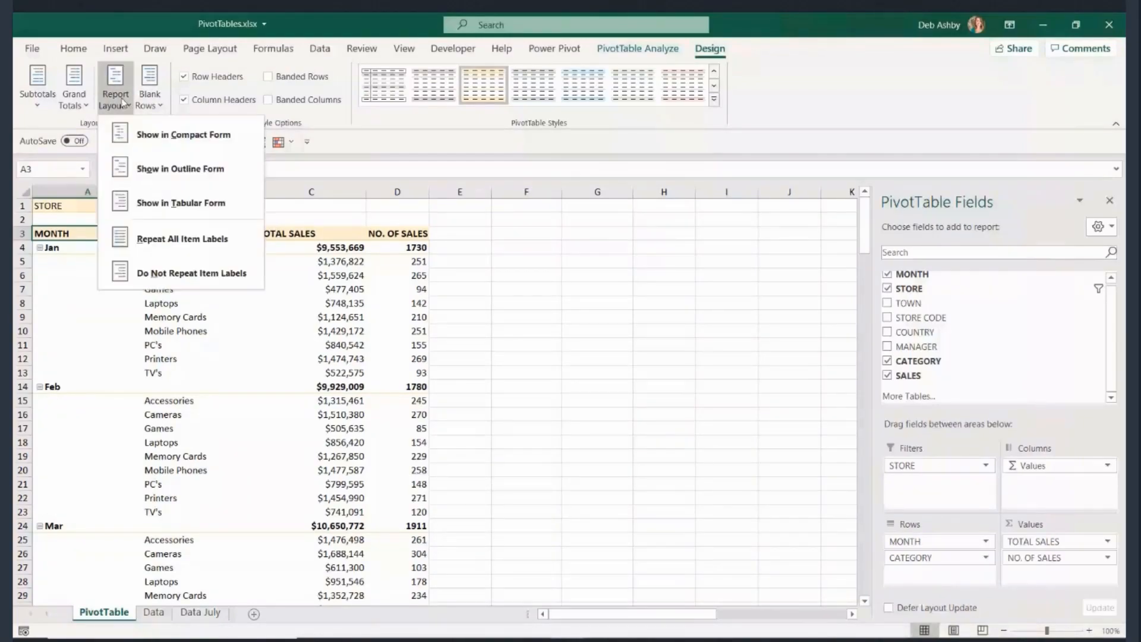
click(225, 205)
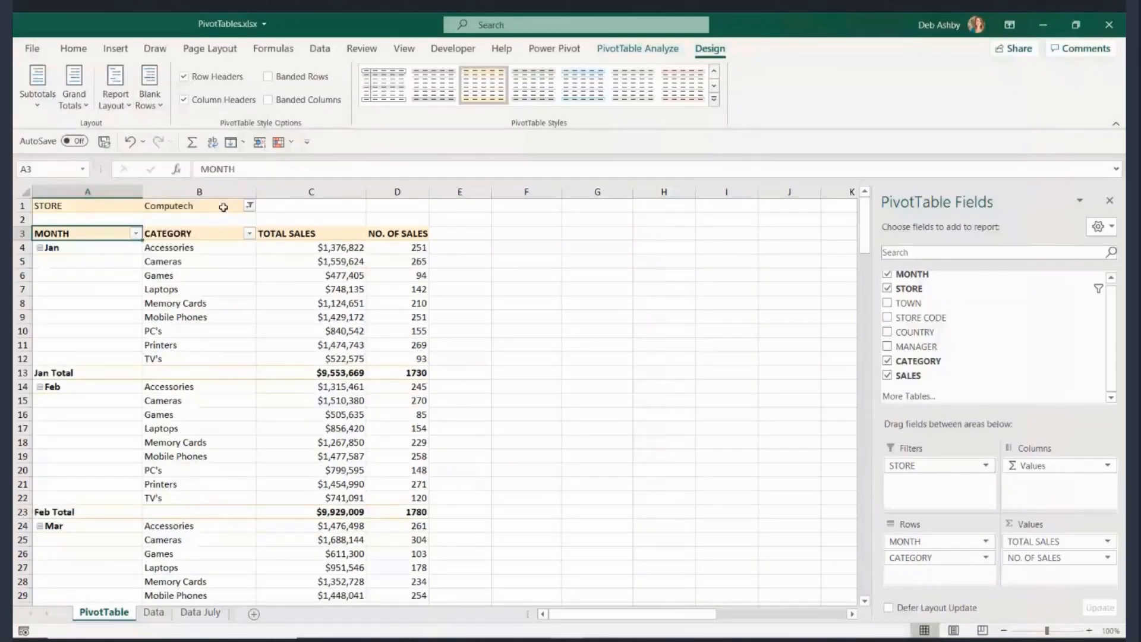
- Return the PivotTable to the Compact Form layout and show all subtotals at the bottom of each group
click(115, 95)
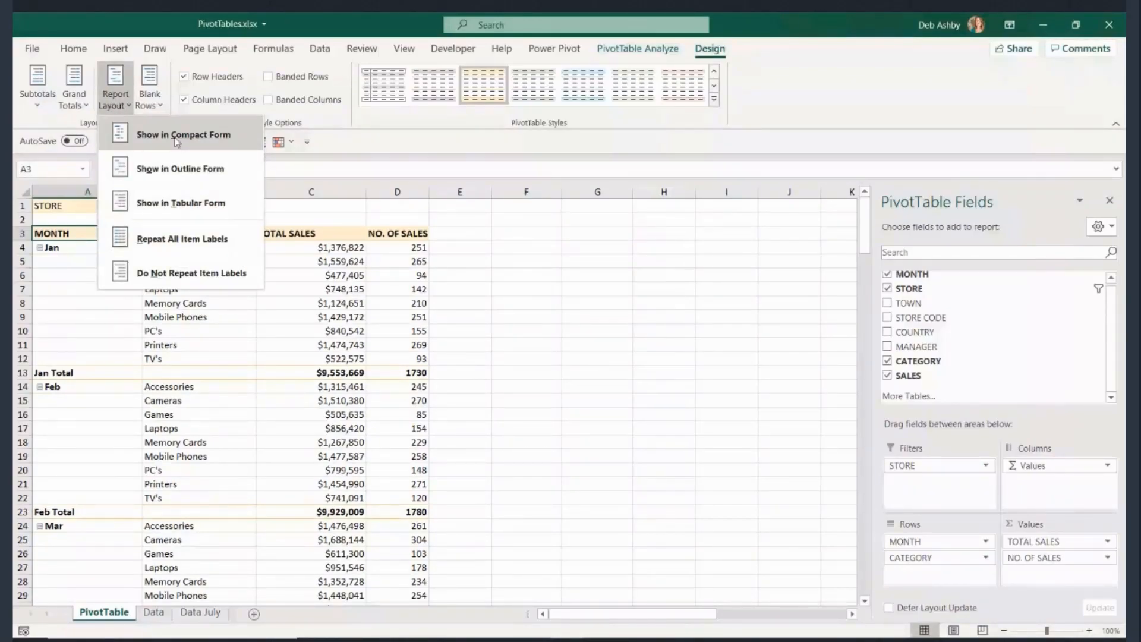
click(176, 138)
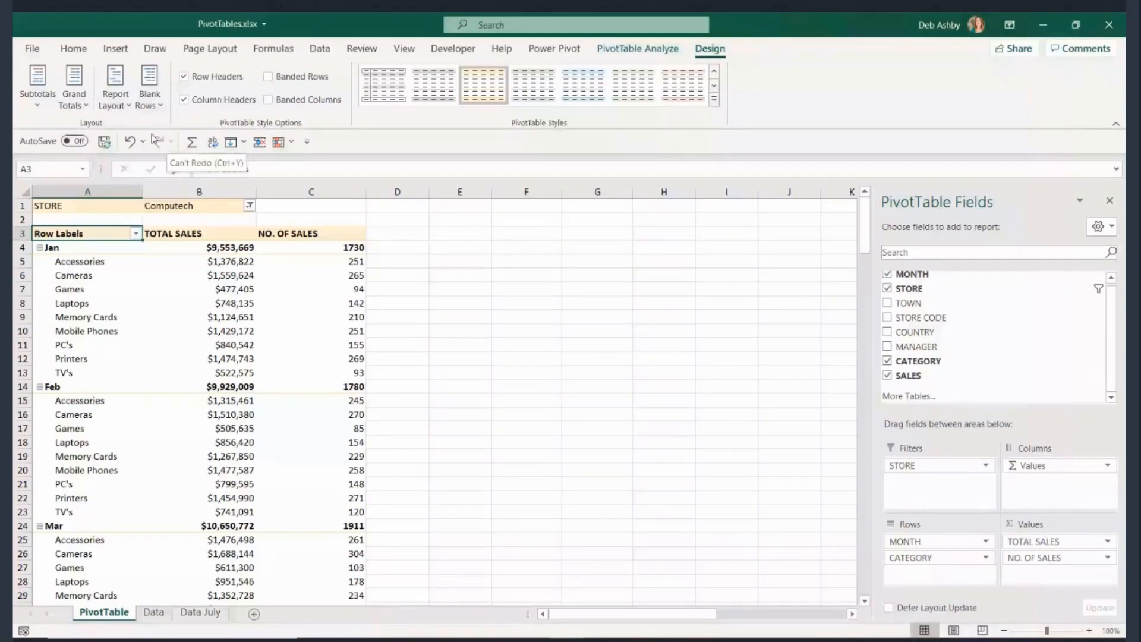
click(37, 101)
click(136, 163)
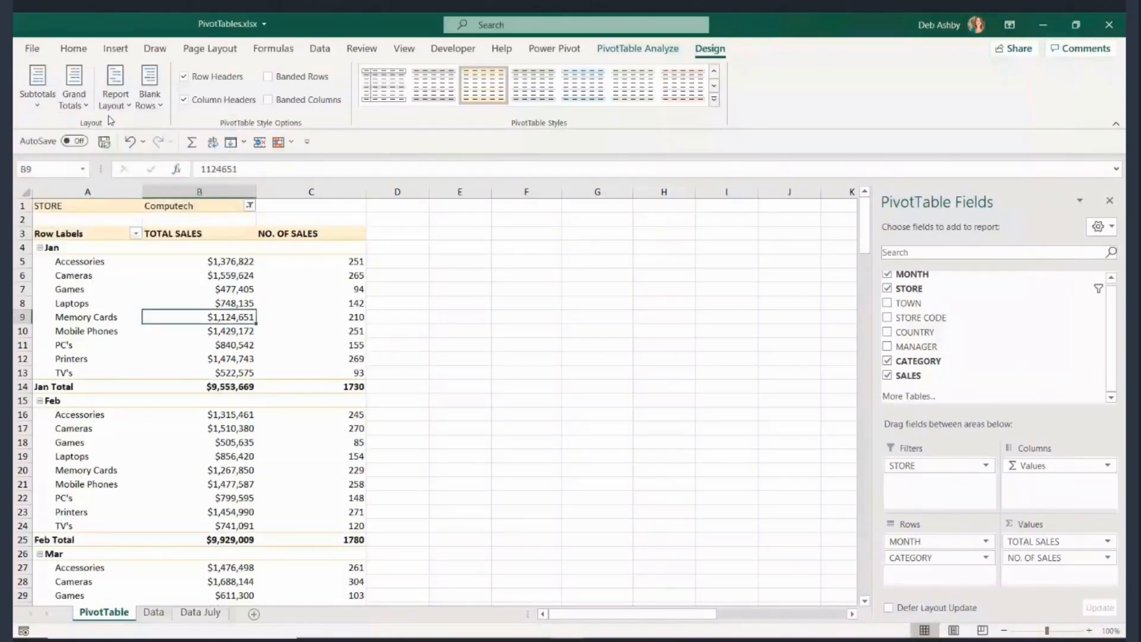
- Insert a blank line after each item in the PivotTable and check the gap between the Jan and Feb groups
click(157, 102)
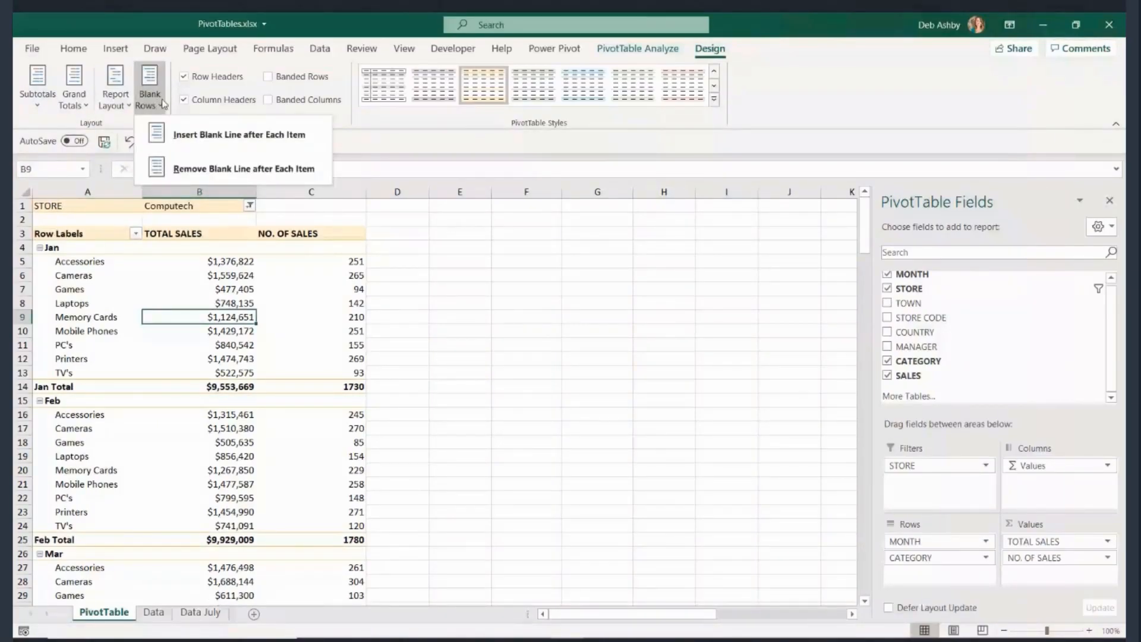
click(277, 144)
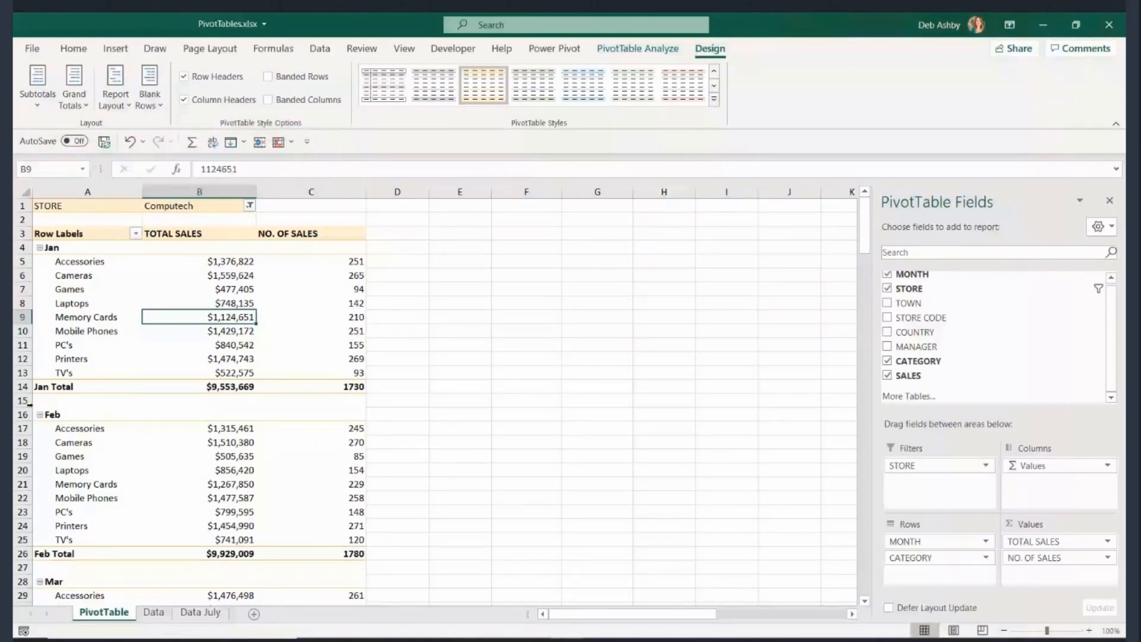
click(18, 401)
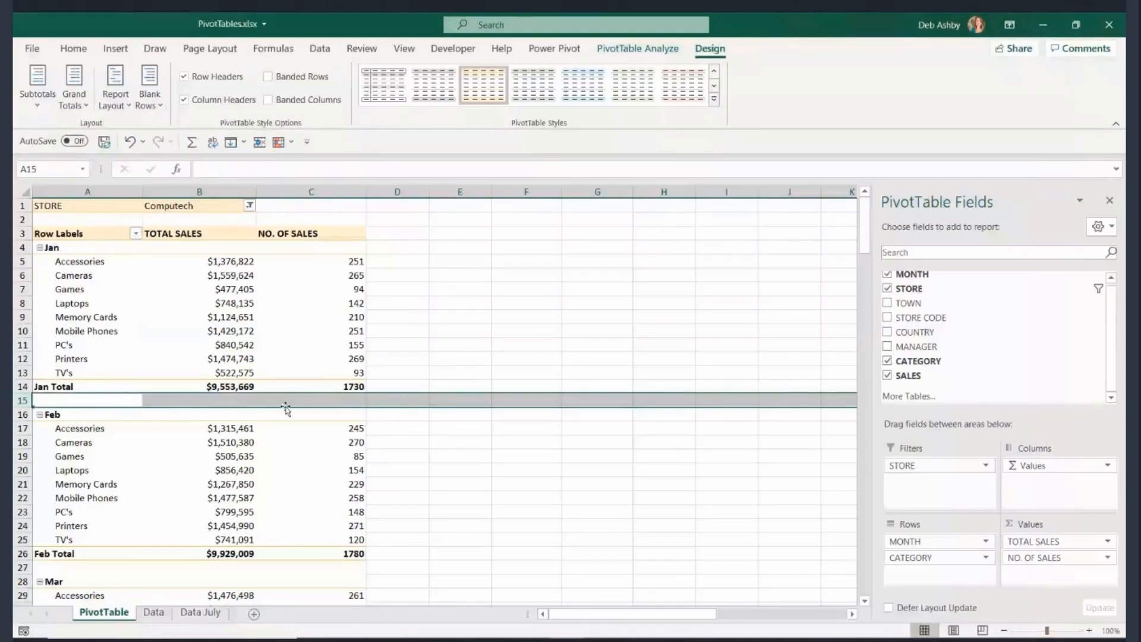
click(424, 423)
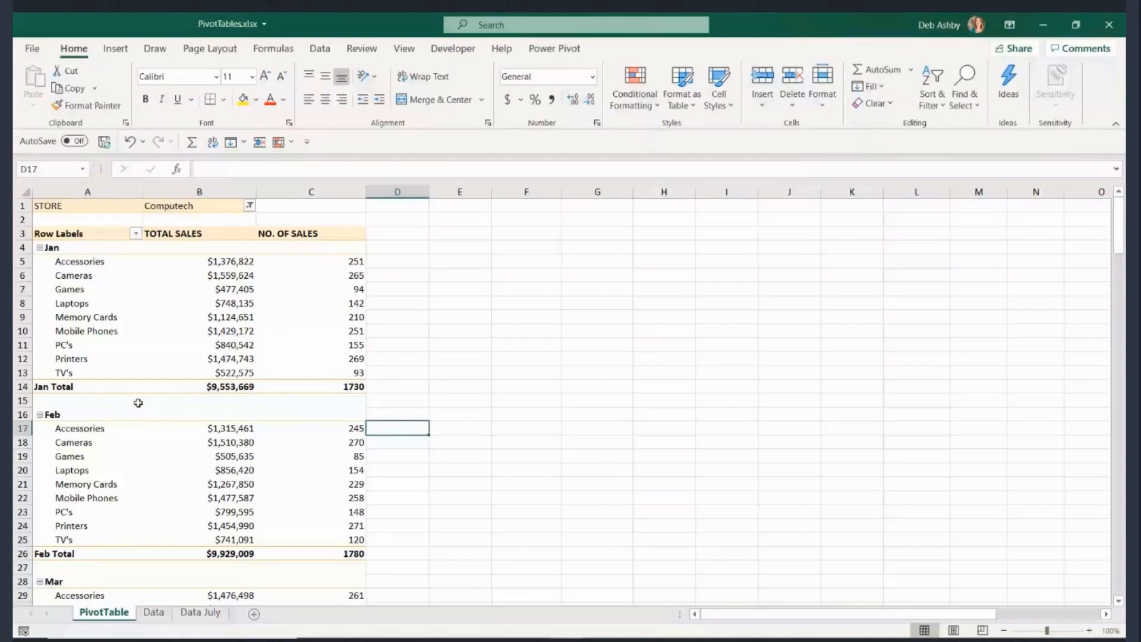
scroll(138, 403, down, 1)
scroll(127, 419, up, 1)
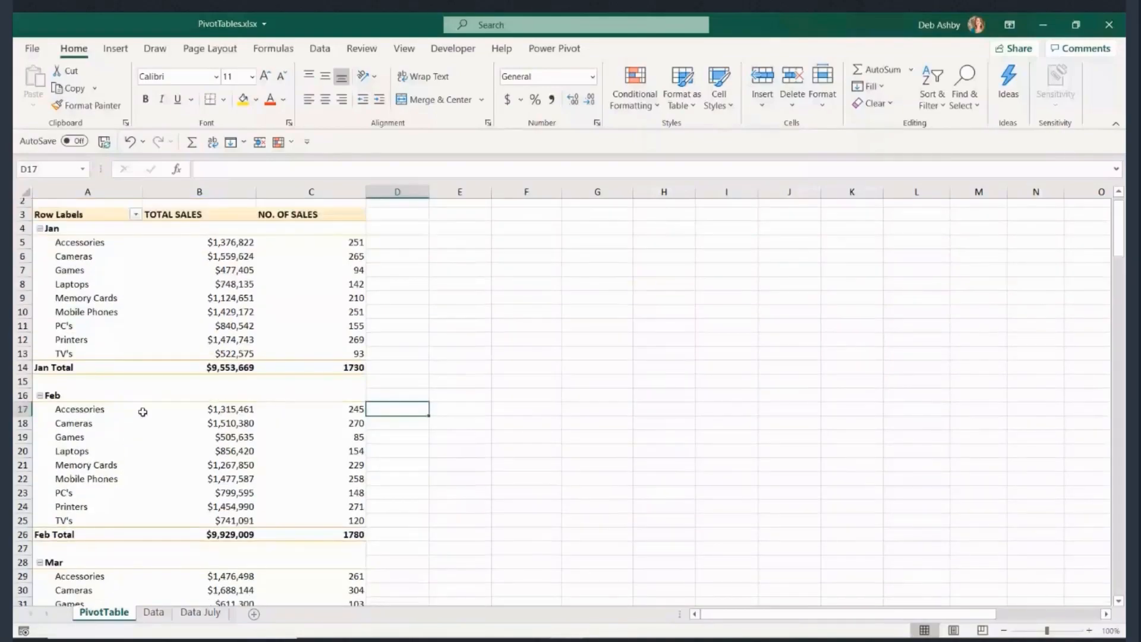
scroll(142, 412, up, 1)
- Remove the blank line after each item in the PivotTable
click(121, 319)
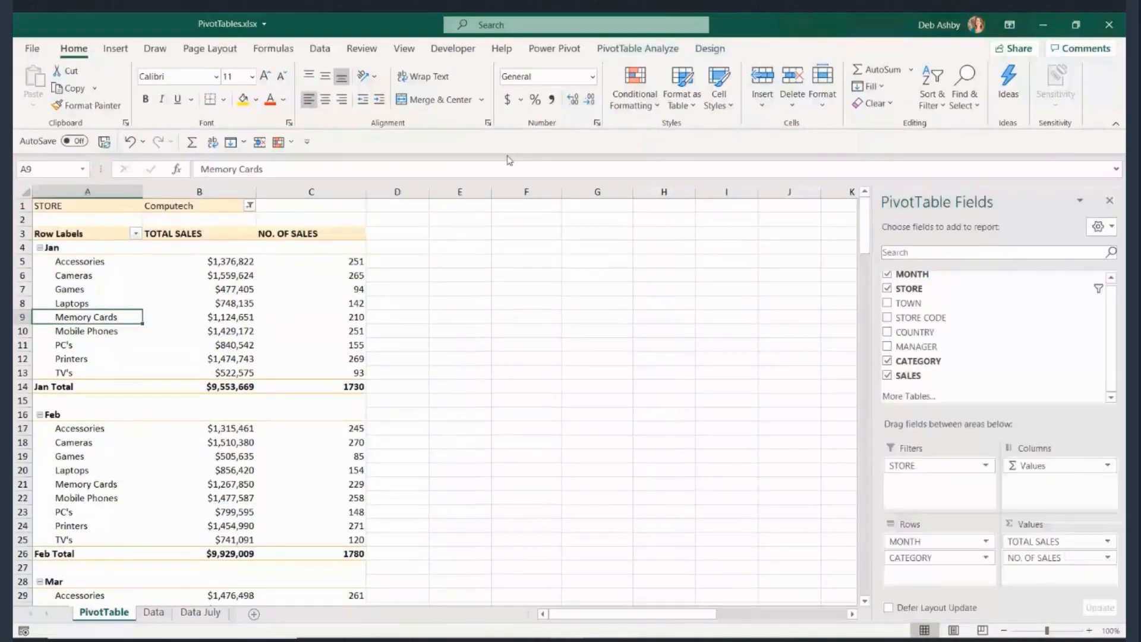
click(709, 48)
click(146, 104)
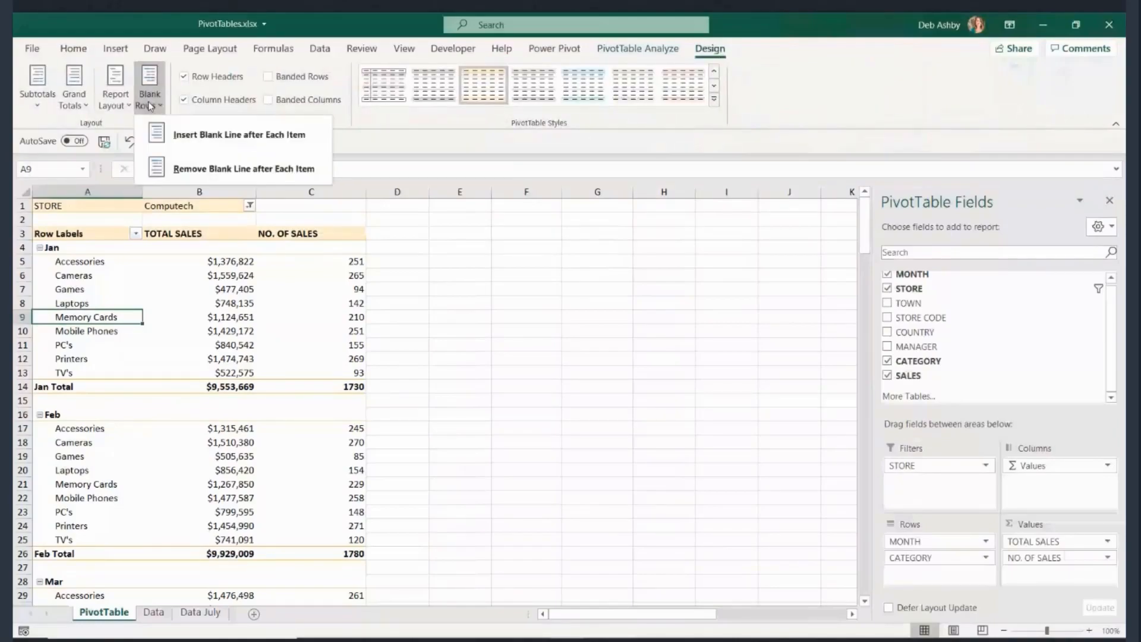
click(202, 170)
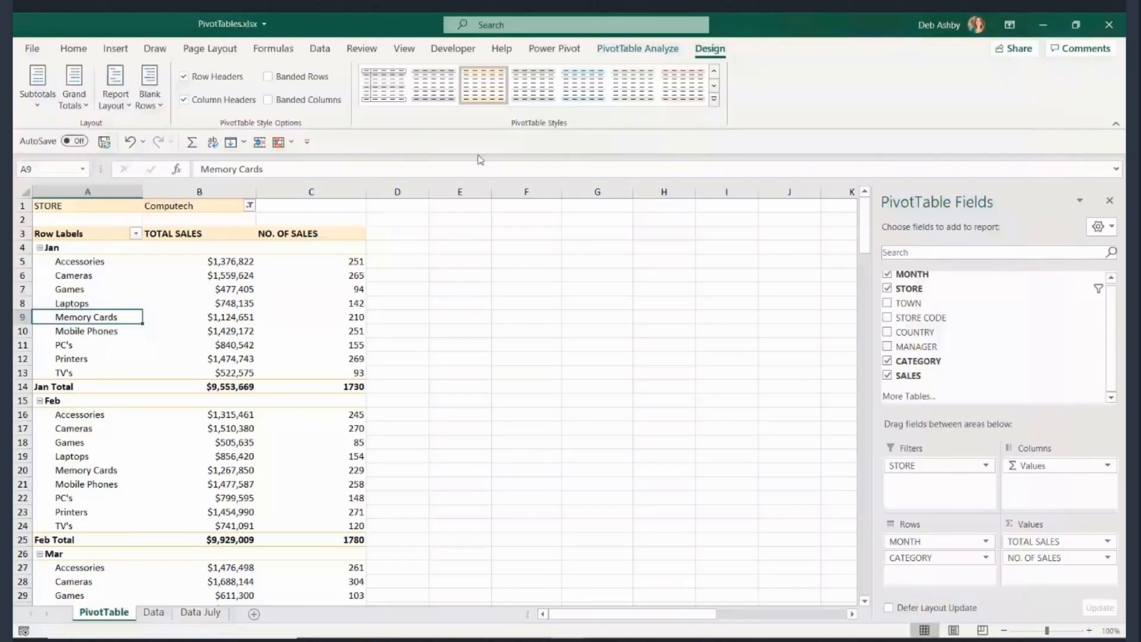
- Look through the available PivotTable styles and workbook themes without applying any
click(714, 99)
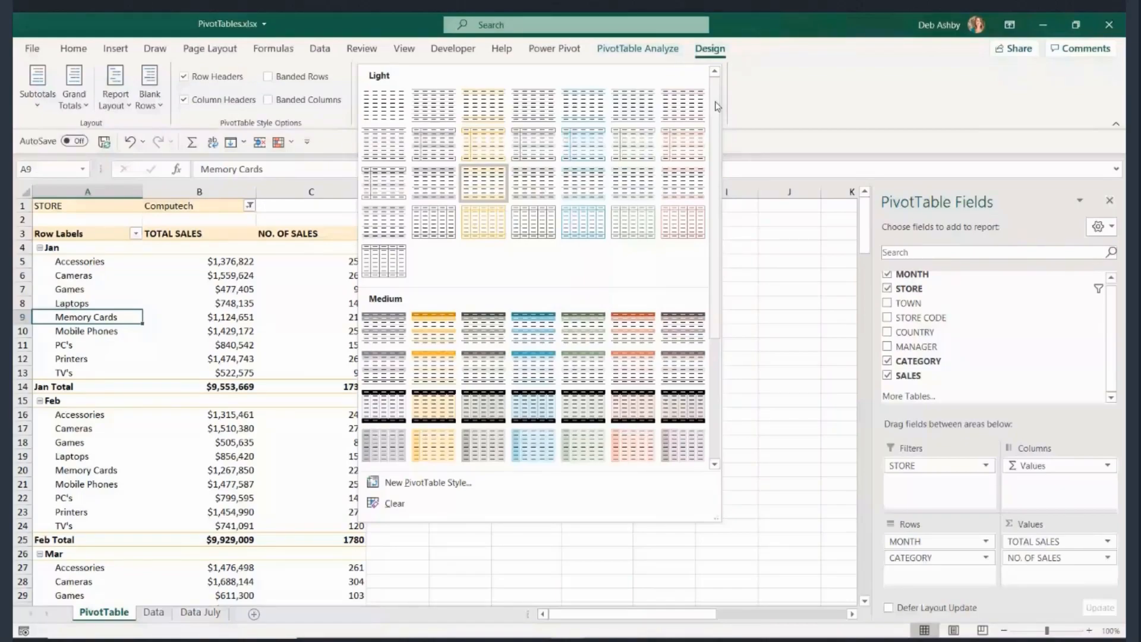
click(825, 101)
click(214, 52)
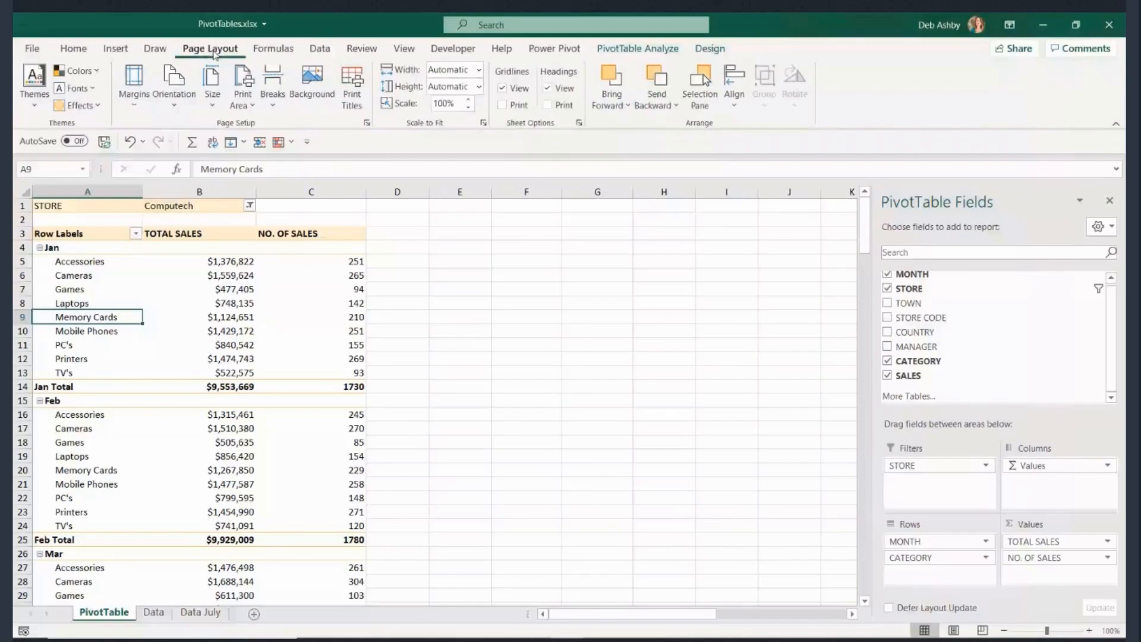
click(41, 114)
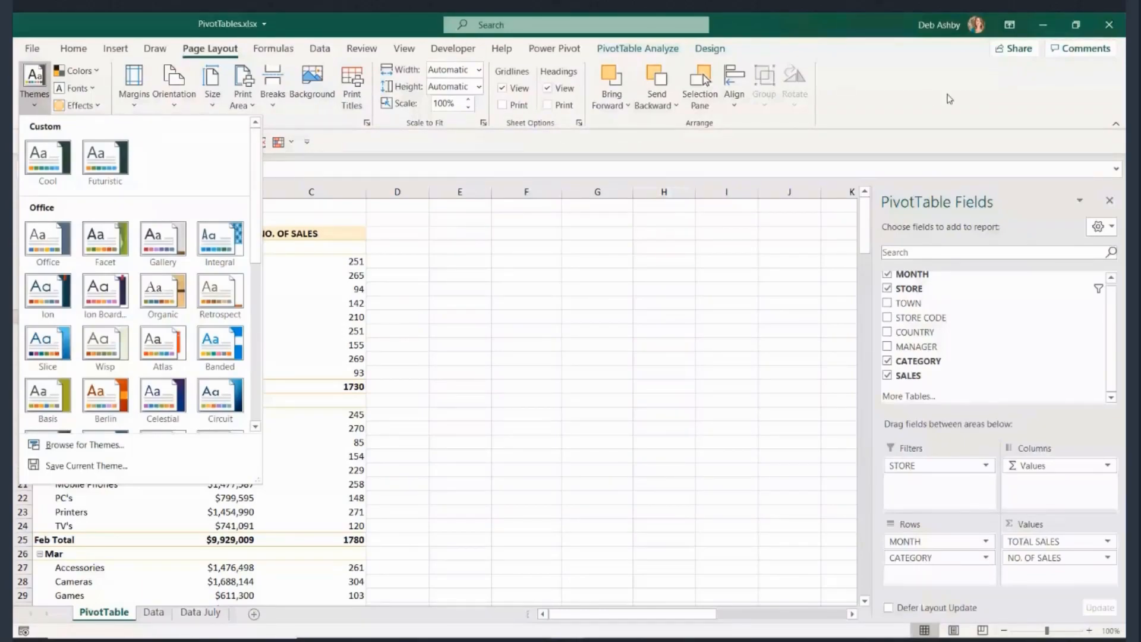
click(930, 103)
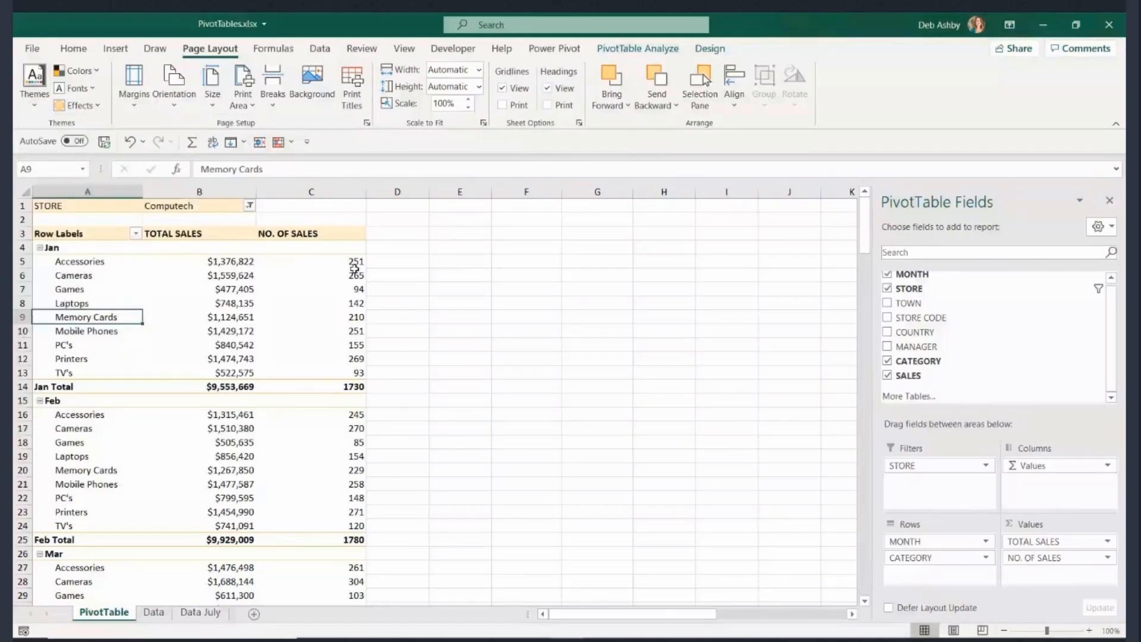
- Apply the Medium PivotTable style with a dark plum header row and mauve month and subtotal bands
click(318, 270)
click(711, 48)
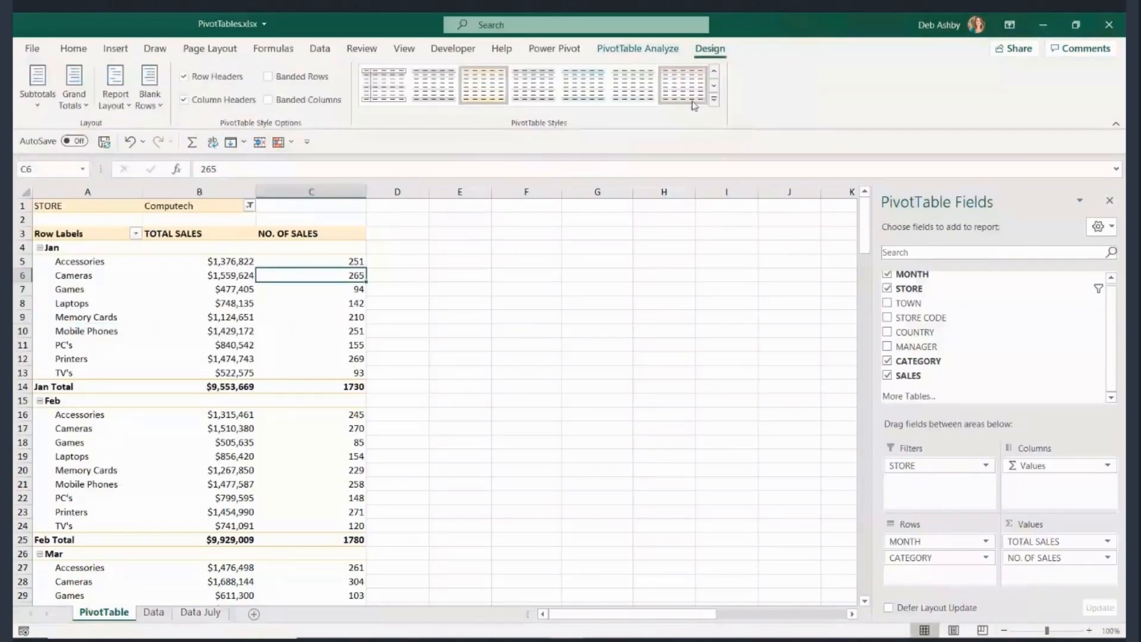
click(714, 100)
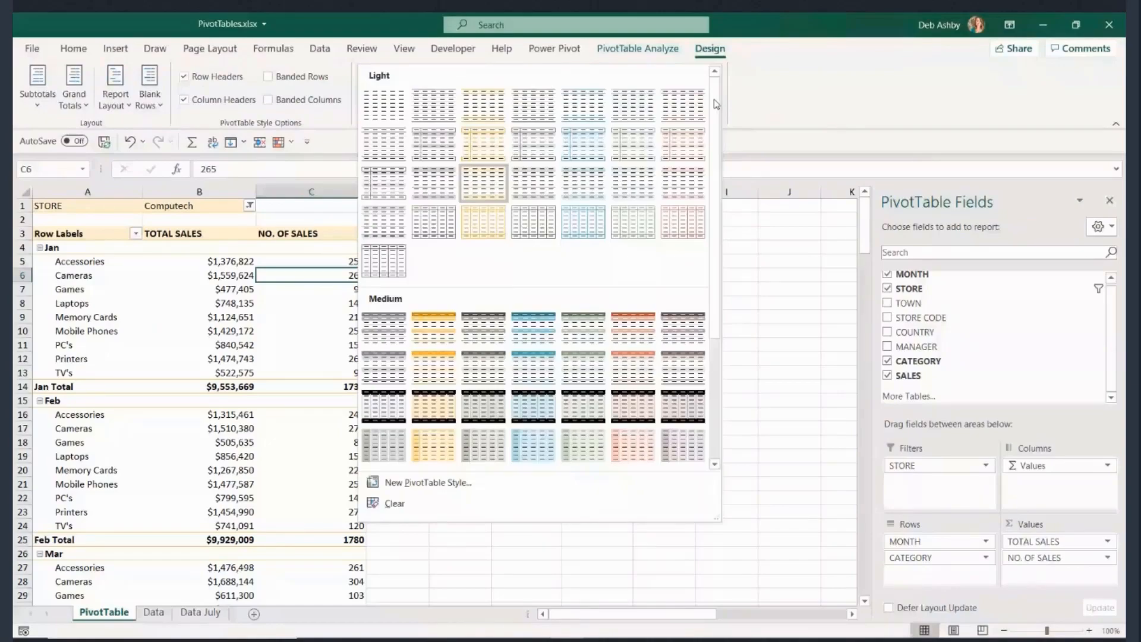
scroll(683, 148, down, 3)
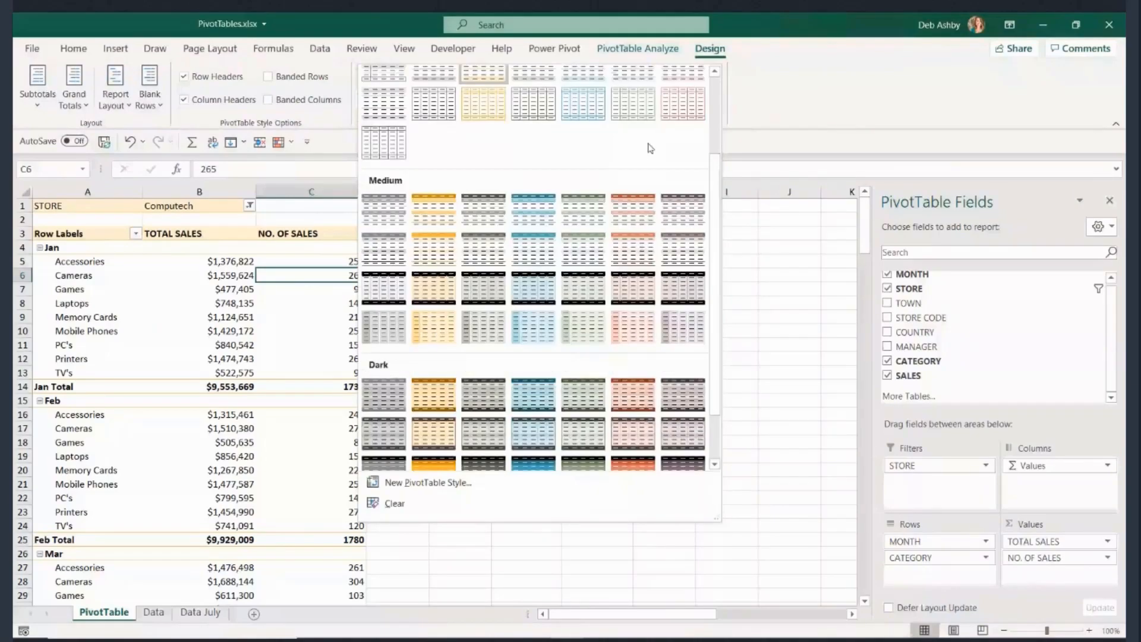
click(683, 218)
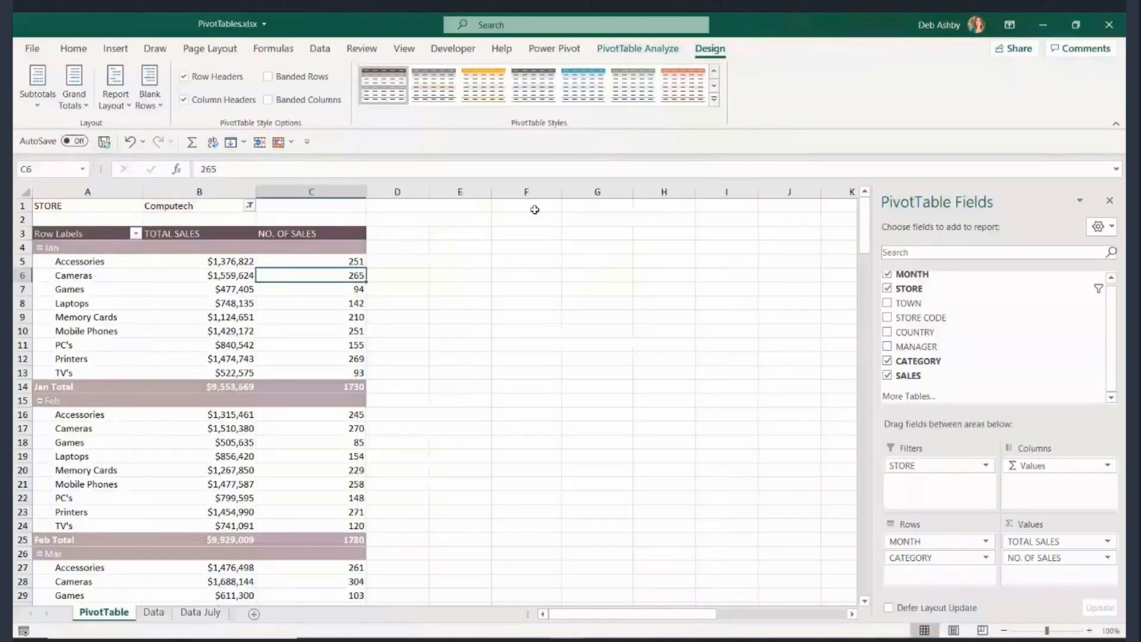
click(479, 265)
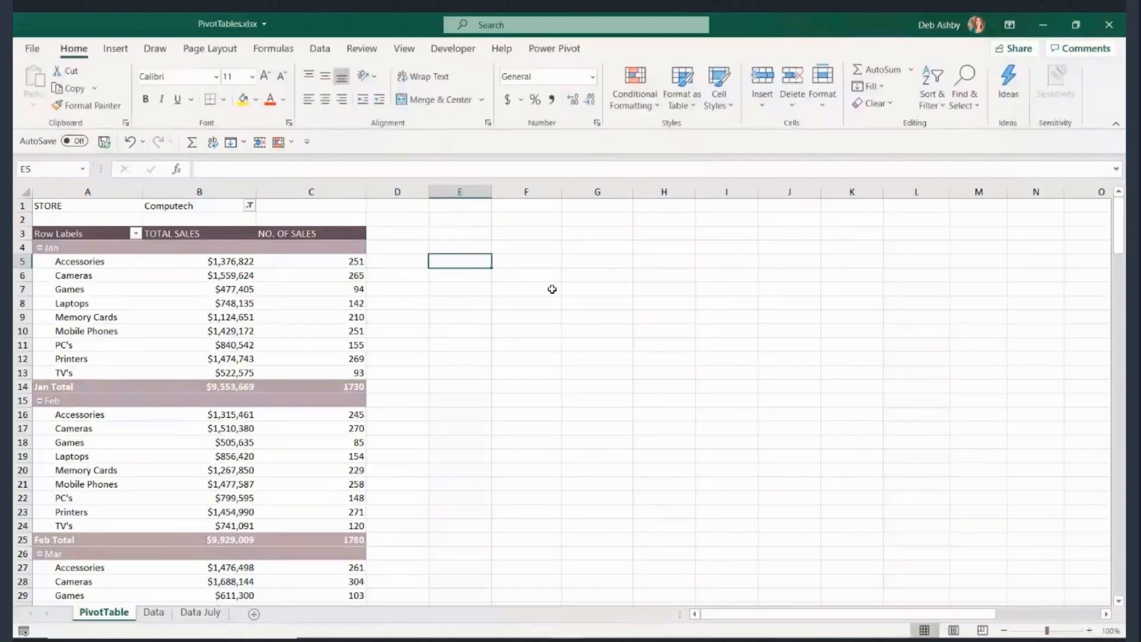
- Hide the PivotTable field list, select cells within the PivotTable, and show the field list again
click(244, 291)
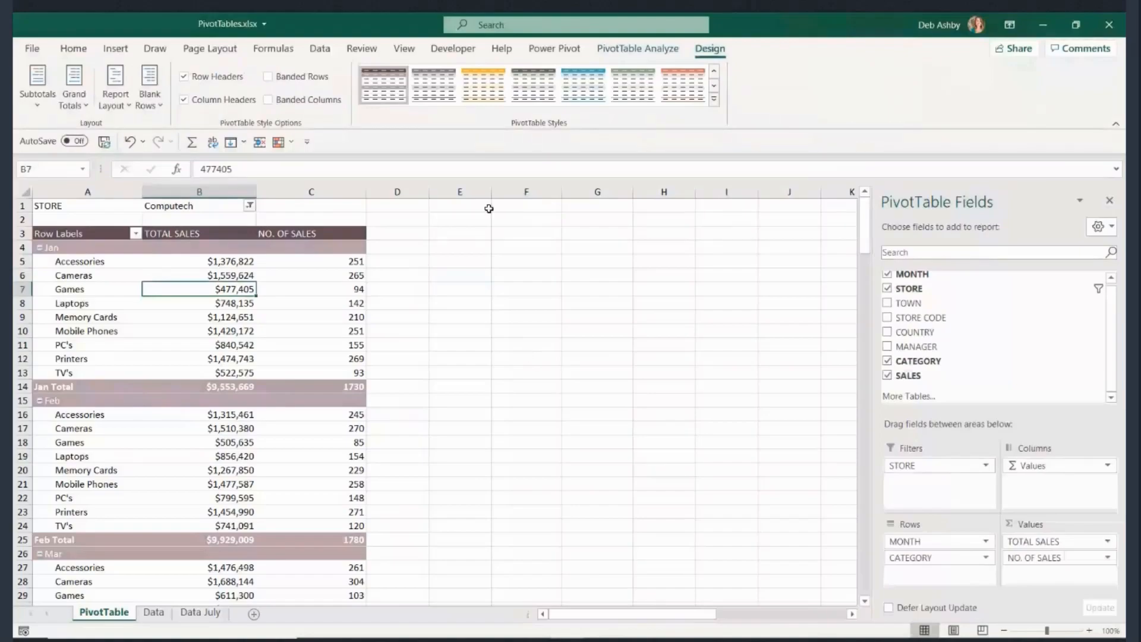
click(641, 51)
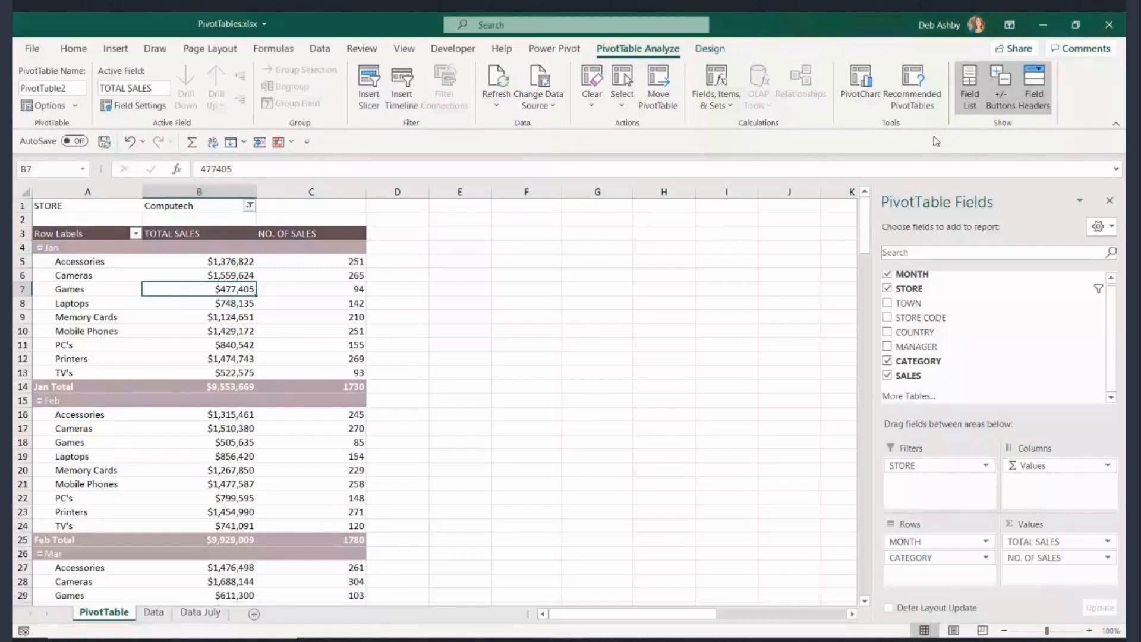
click(970, 88)
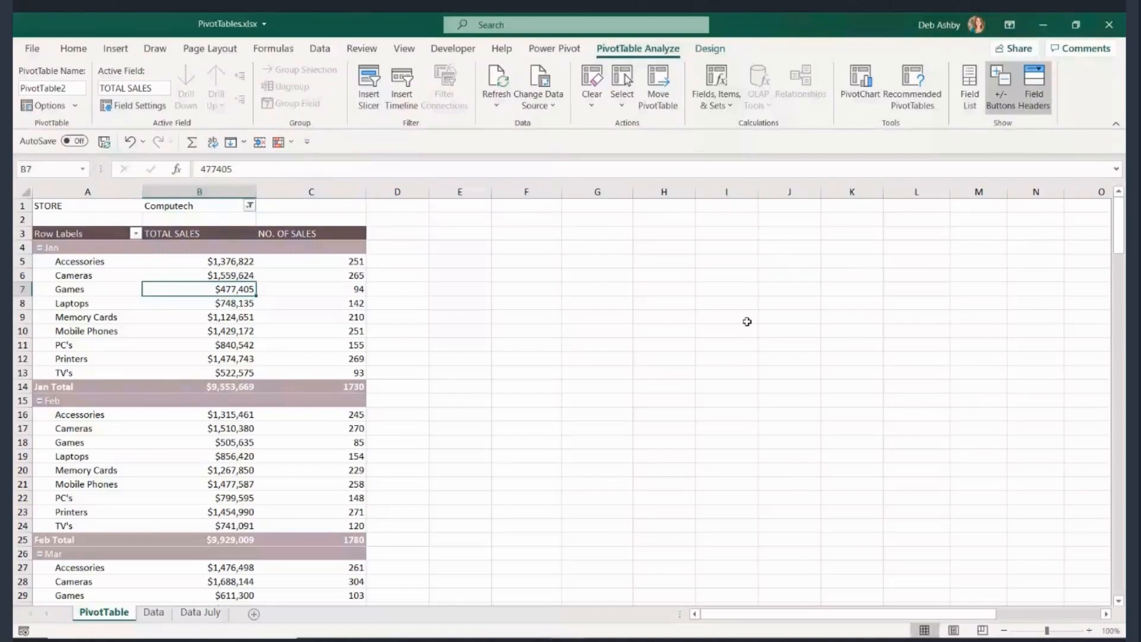
click(283, 328)
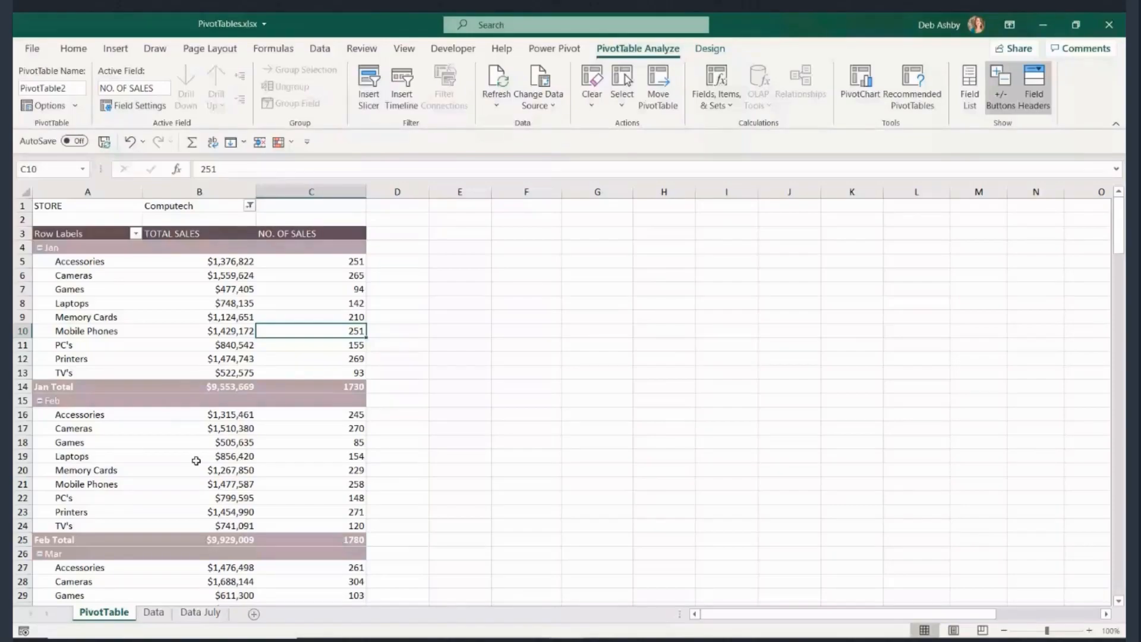
click(213, 301)
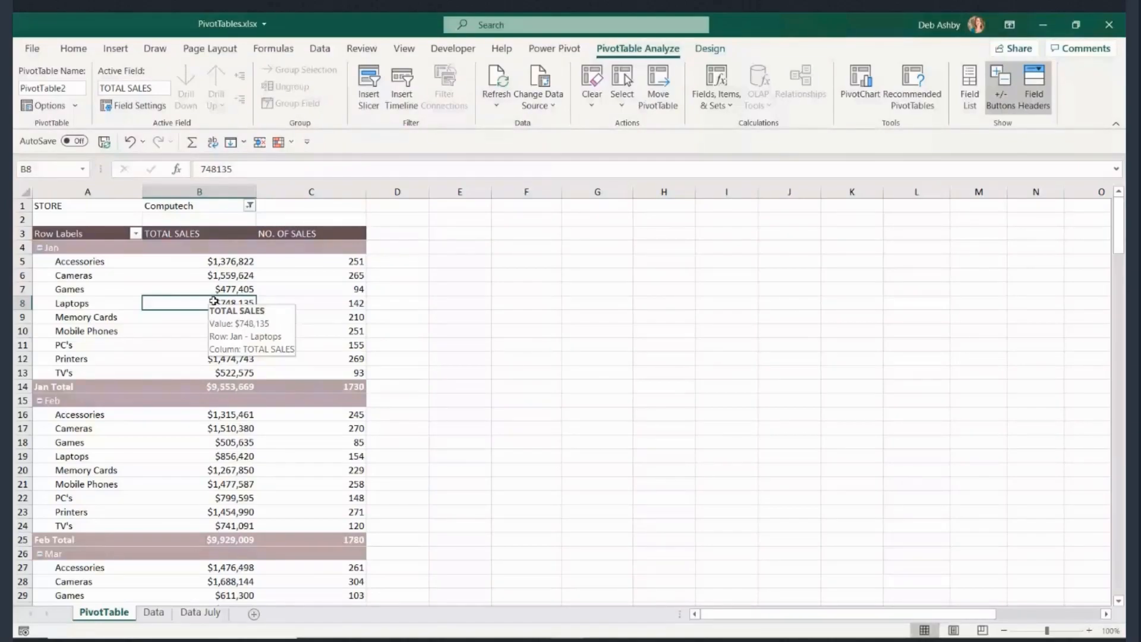
click(971, 91)
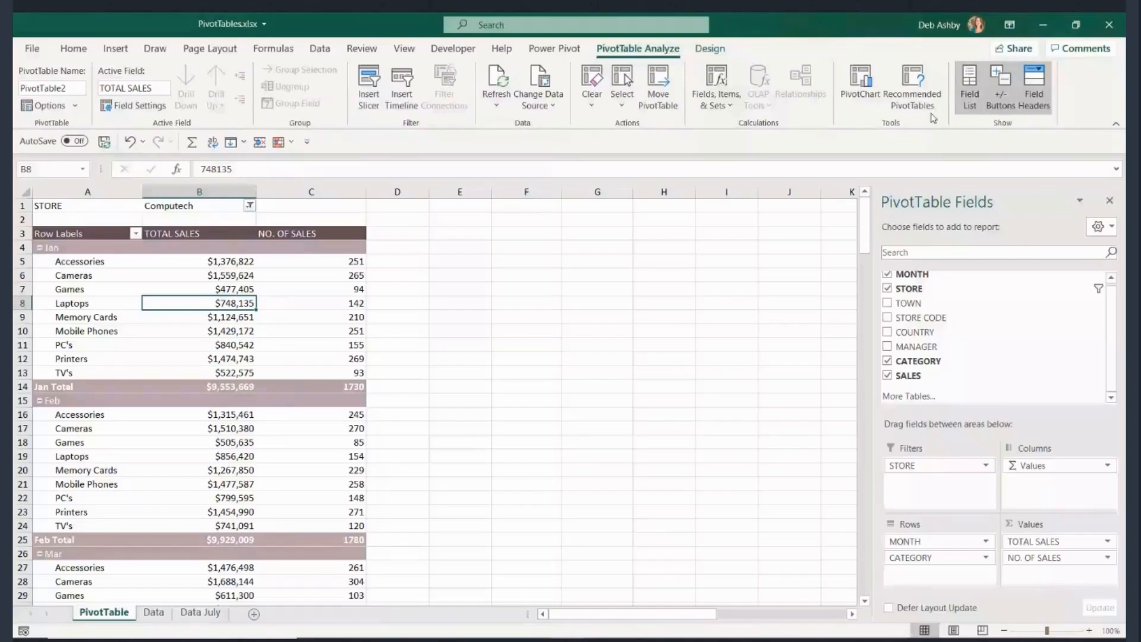
- Toggle the PivotTable's +/- buttons and field headers off and back on, and select the Row Labels header
click(1007, 84)
click(1001, 84)
click(1032, 83)
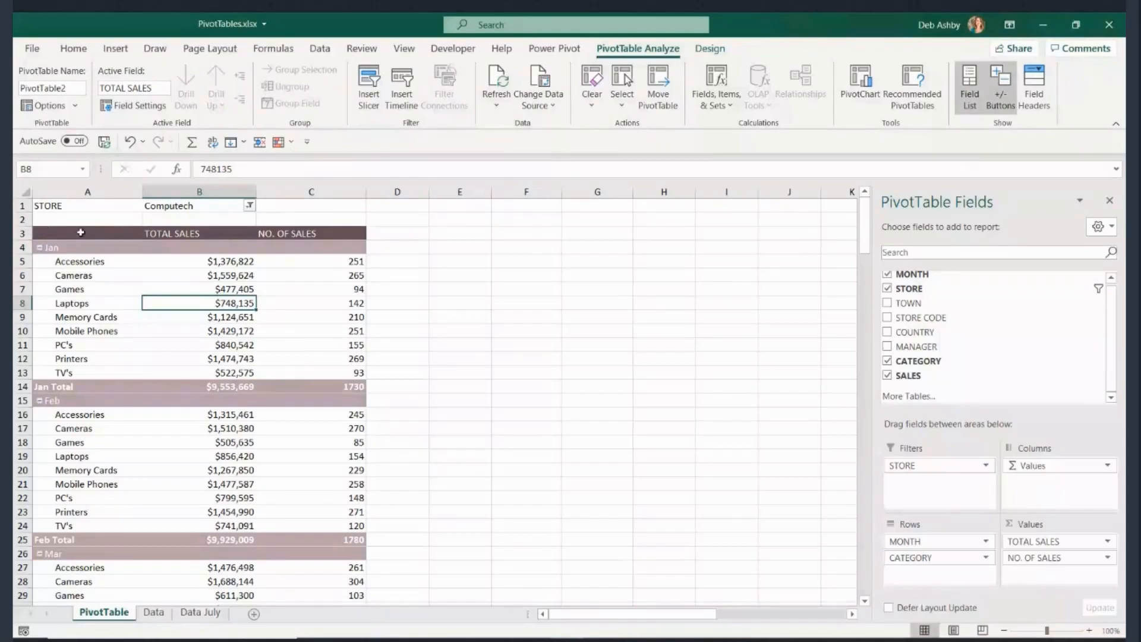
click(1034, 103)
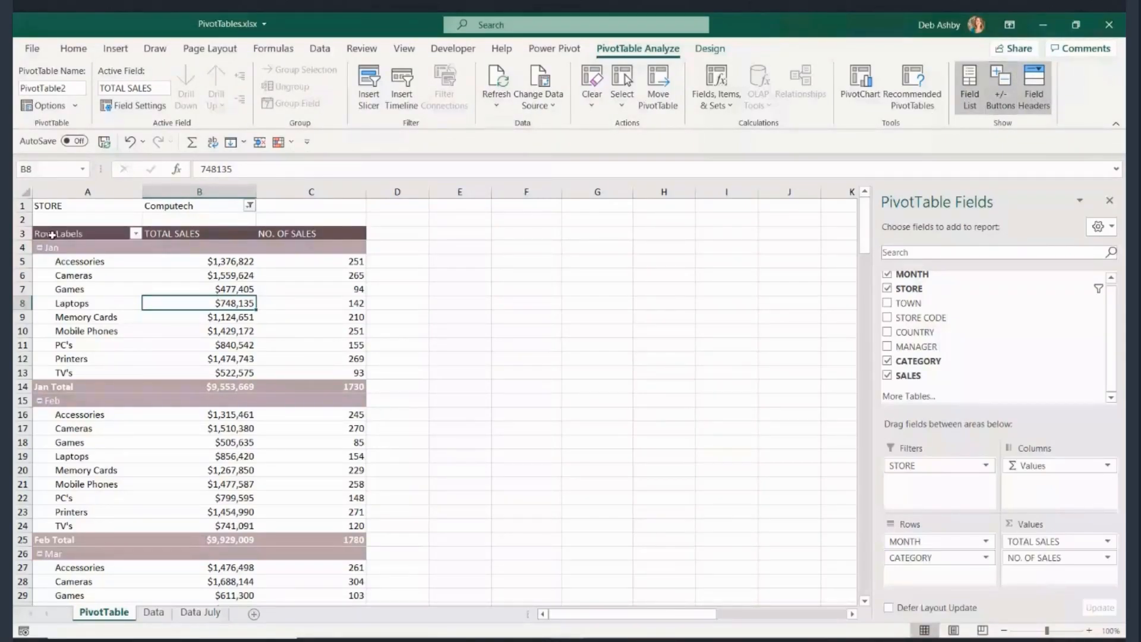
click(70, 234)
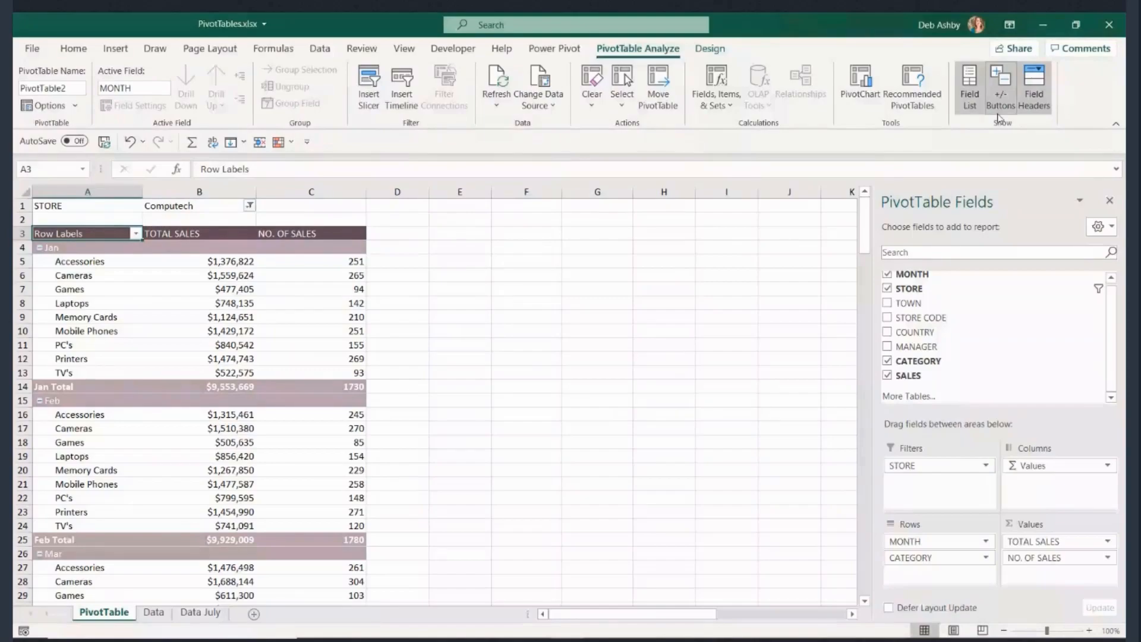
- Hide the PivotTable's field headers and select a cell in the TOTAL SALES column
click(1034, 86)
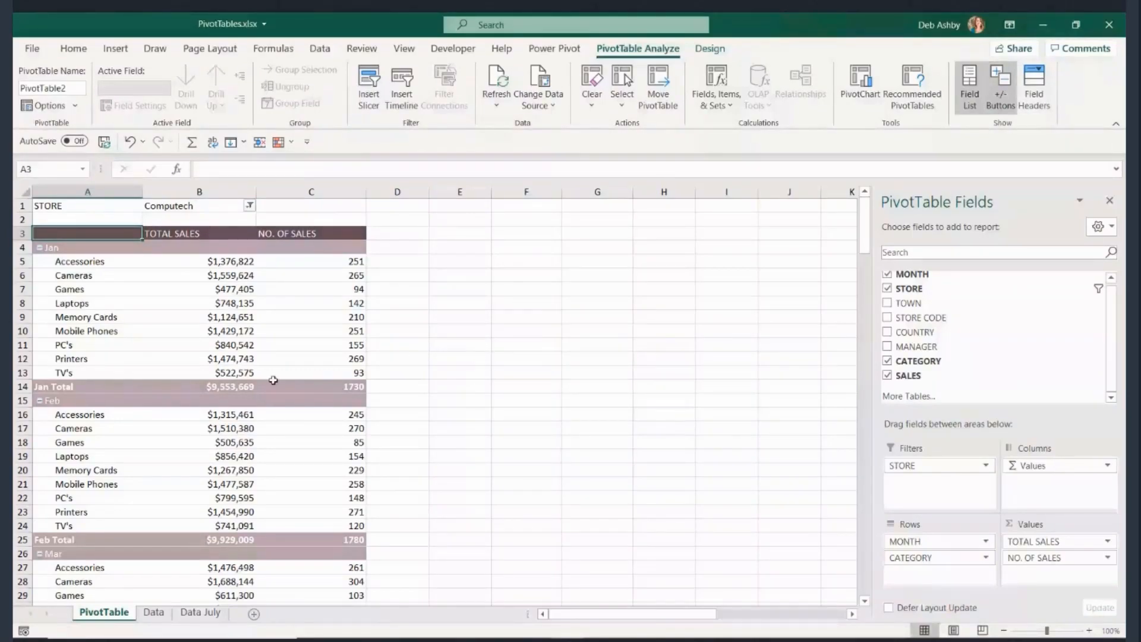
click(201, 333)
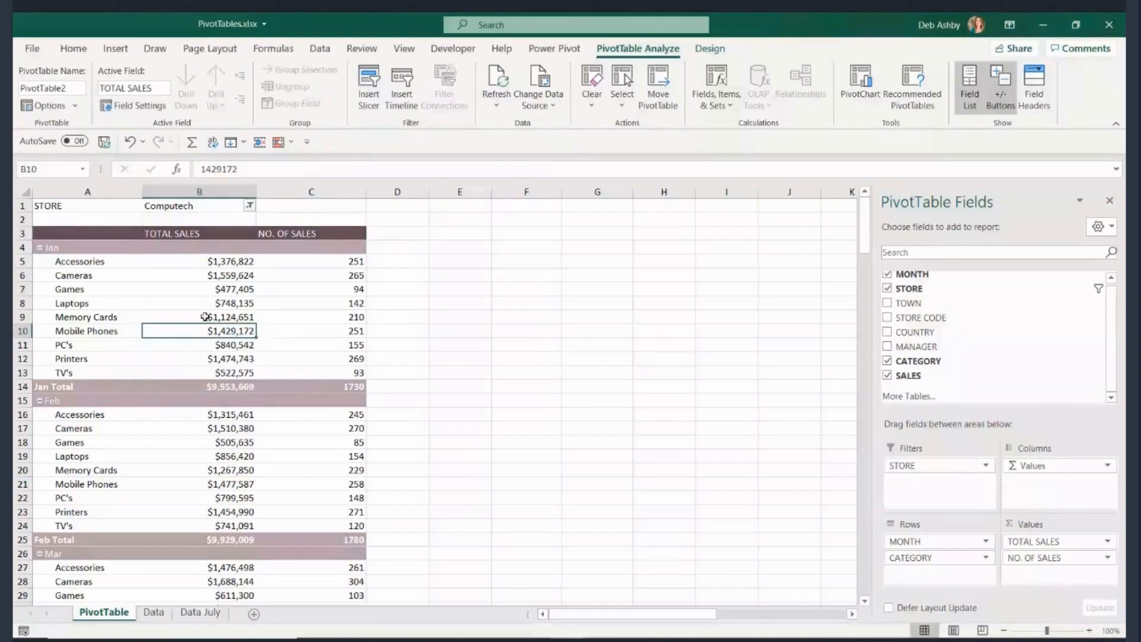
mouse_move(207, 312)
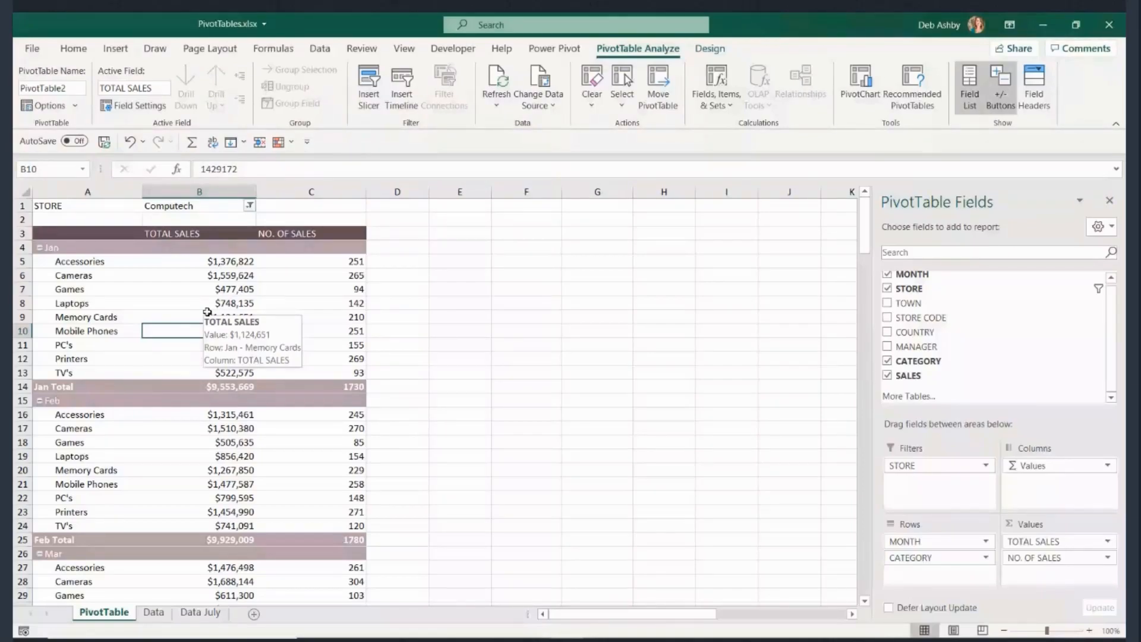
key(Up)
key(Up)
key(Up)
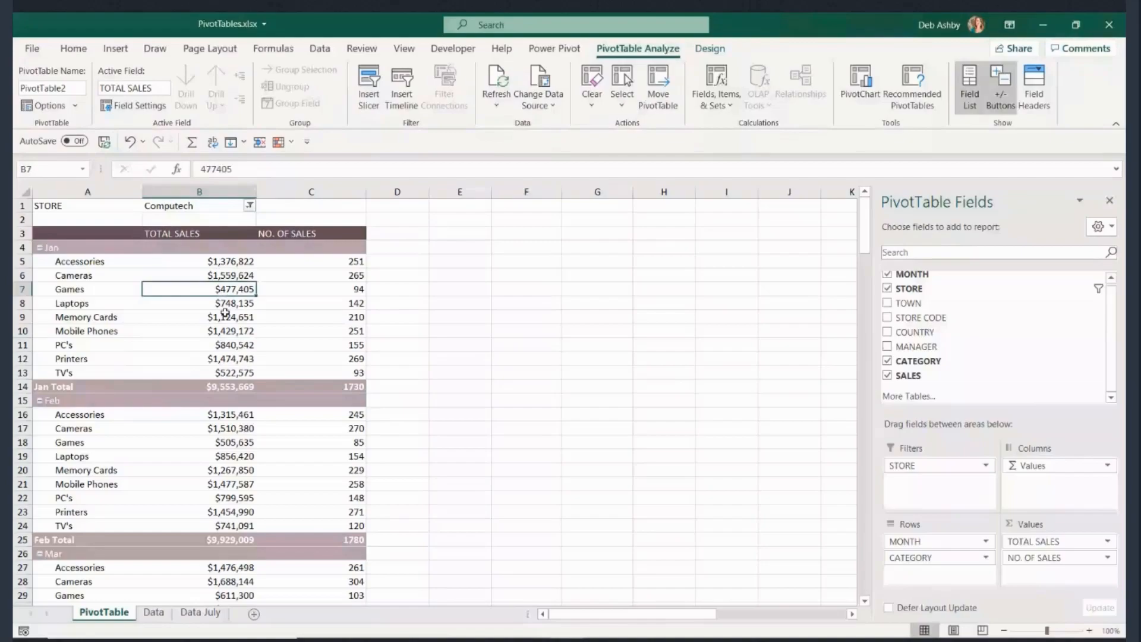
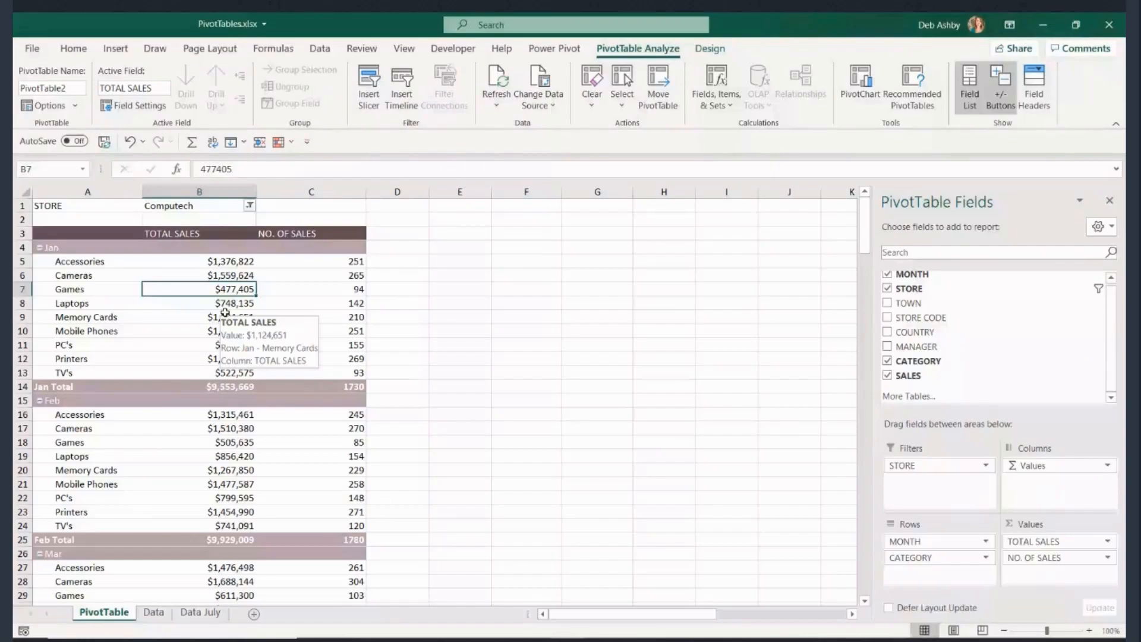
click(208, 275)
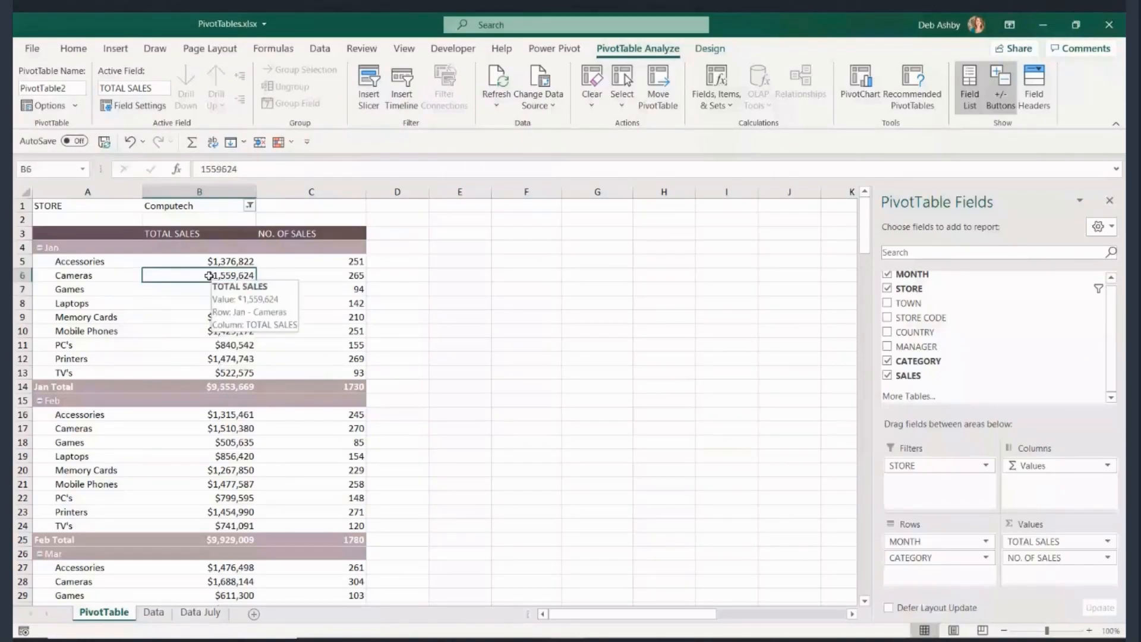
click(277, 284)
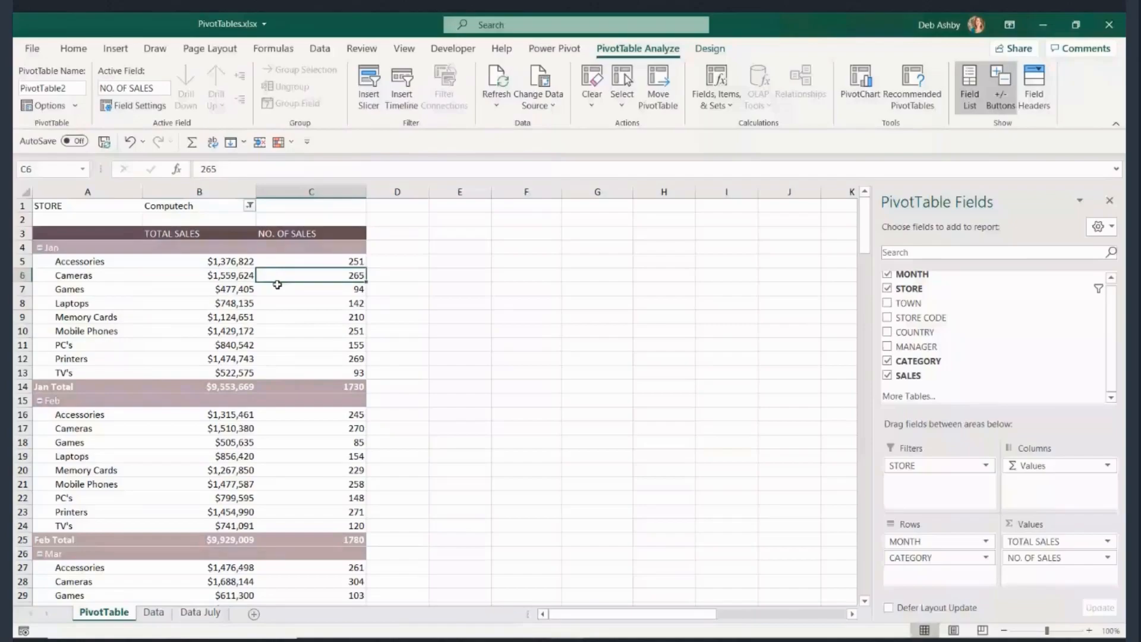
click(239, 292)
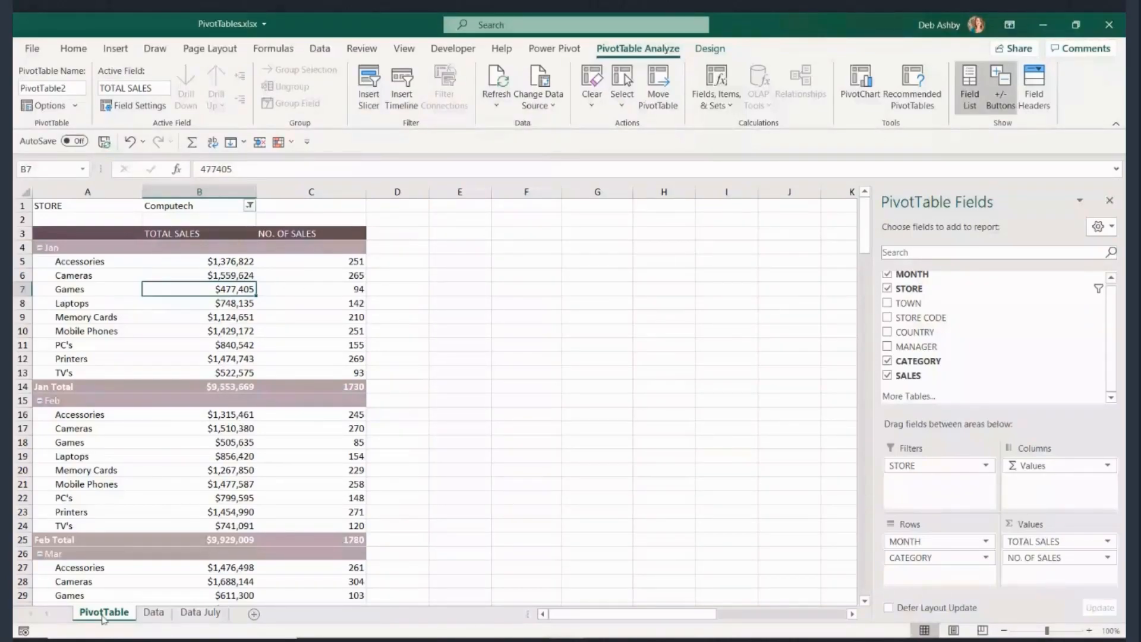
- Duplicate the PivotTable worksheet and place the copy directly after the original
mouse_move(187, 568)
drag(98, 613, 141, 619)
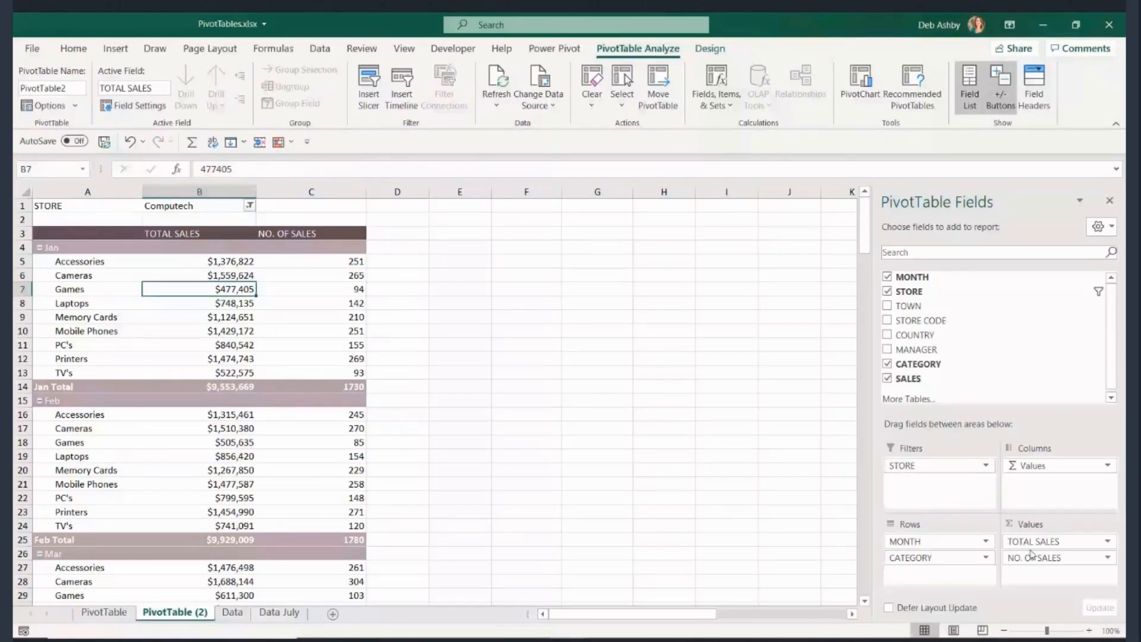
- On the copied sheet, remove CATEGORY, MONTH and NO. OF SALES from the PivotTable and add MANAGER to its rows
drag(933, 557, 836, 575)
drag(909, 541, 718, 552)
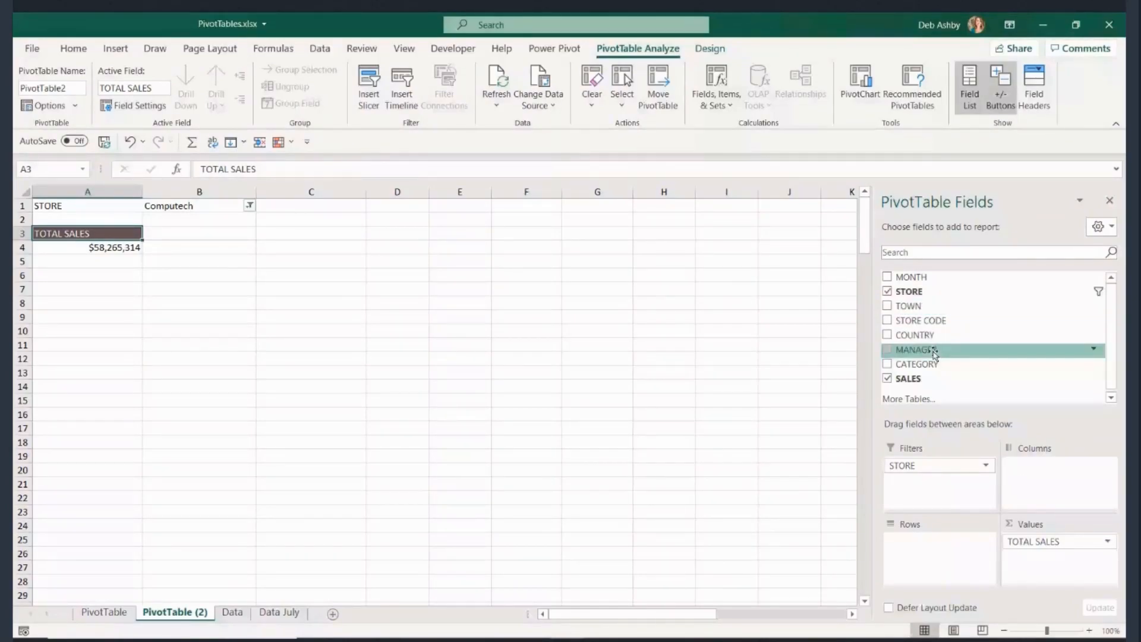
drag(935, 352, 924, 564)
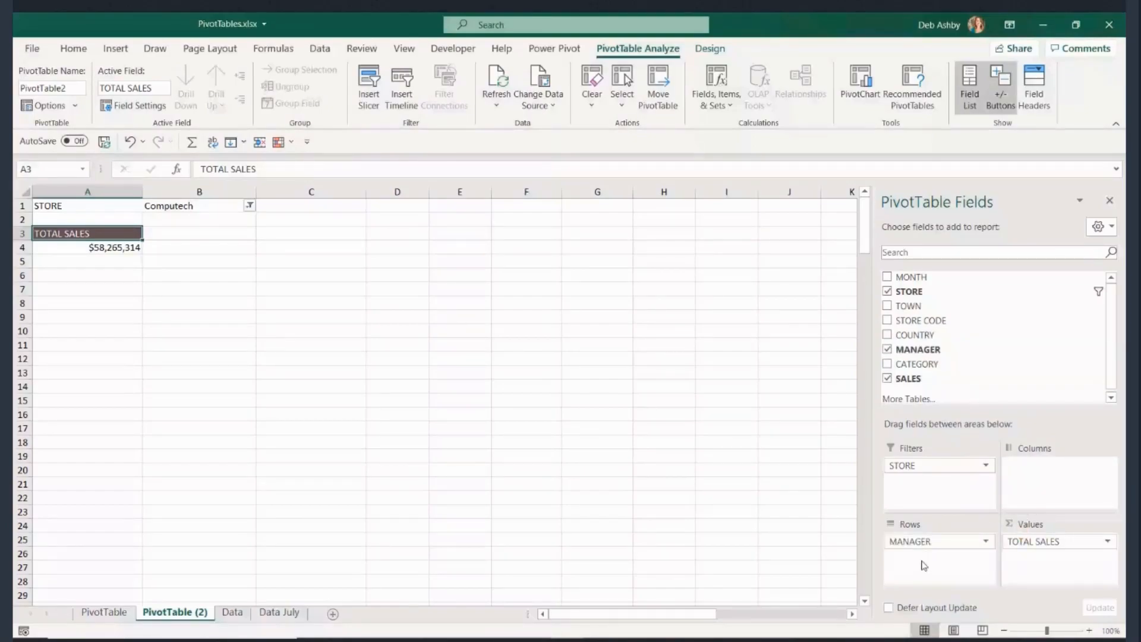
- Filter the manager PivotTable to the MicroWorld store
click(249, 206)
click(132, 265)
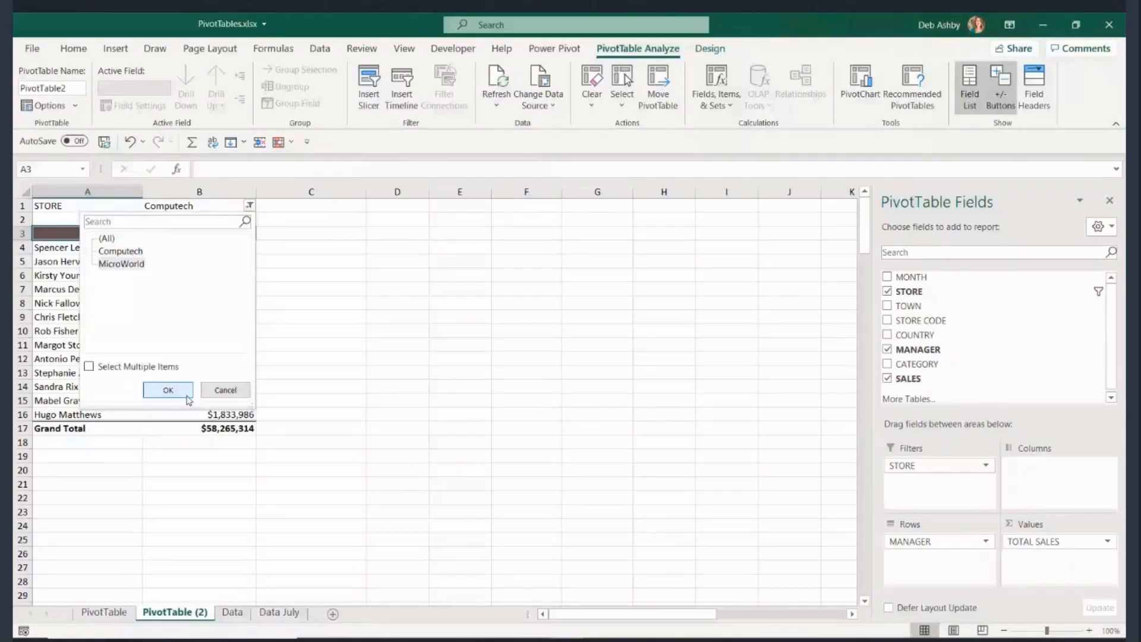
click(168, 390)
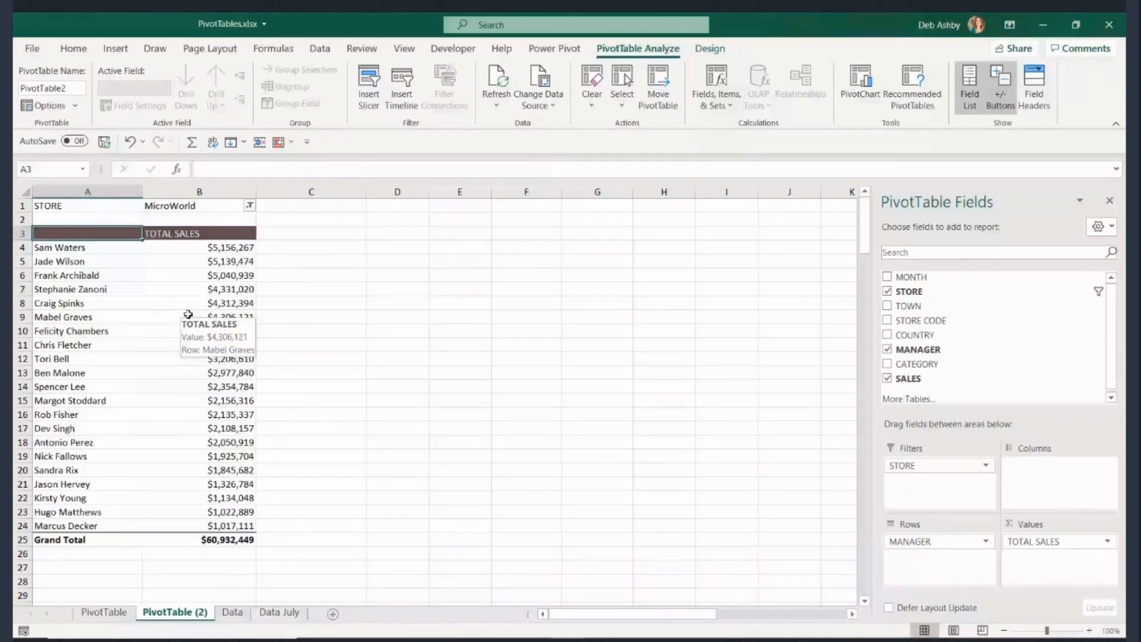
- Try a clustered column PivotChart of all managers' total sales, enlarged to about 3.6 by 7.22 inches, and delete it
drag(88, 249, 74, 515)
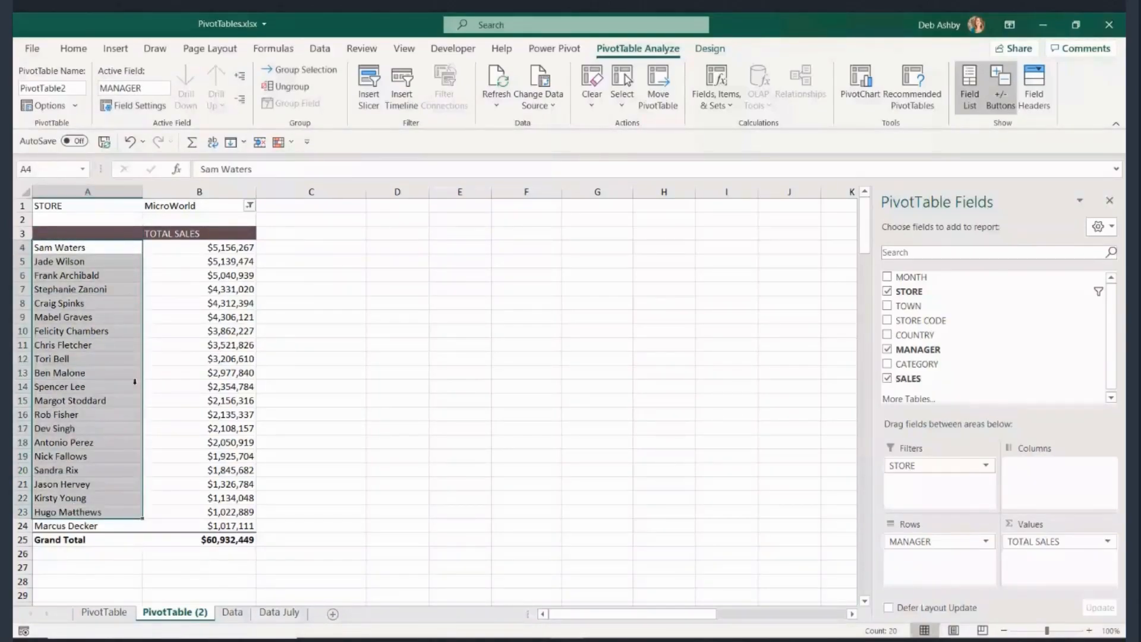
click(189, 321)
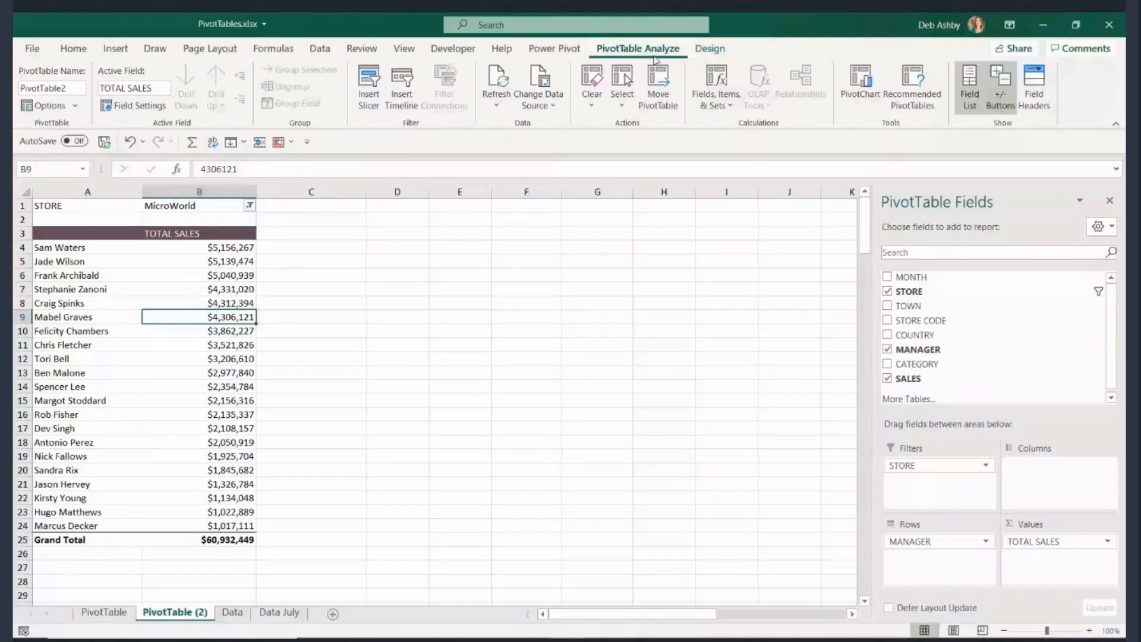
click(853, 93)
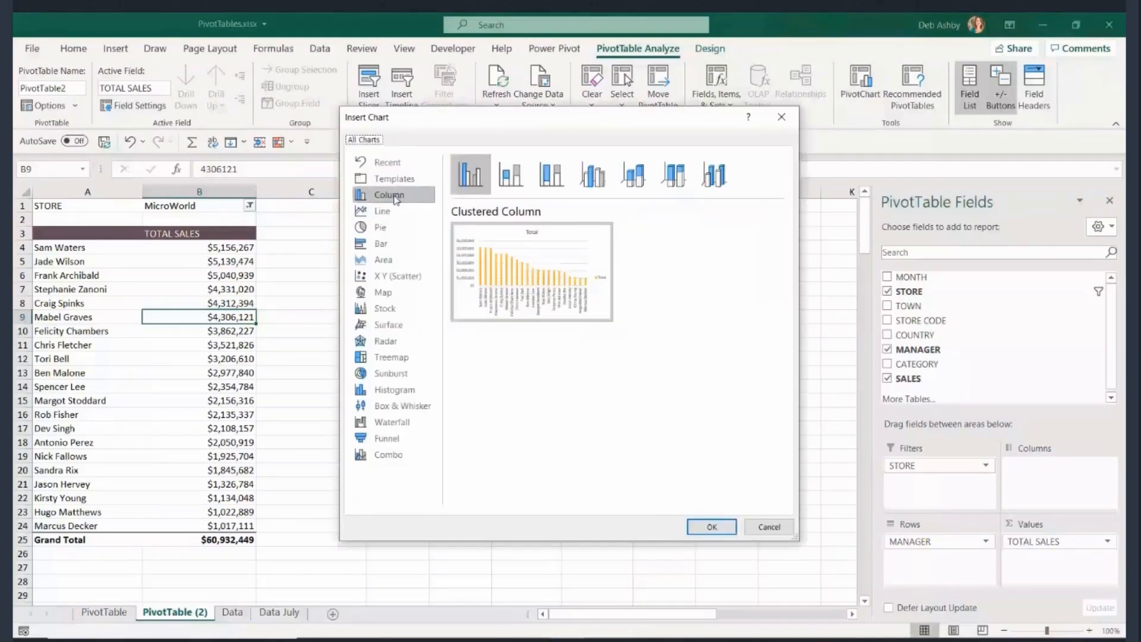
click(711, 529)
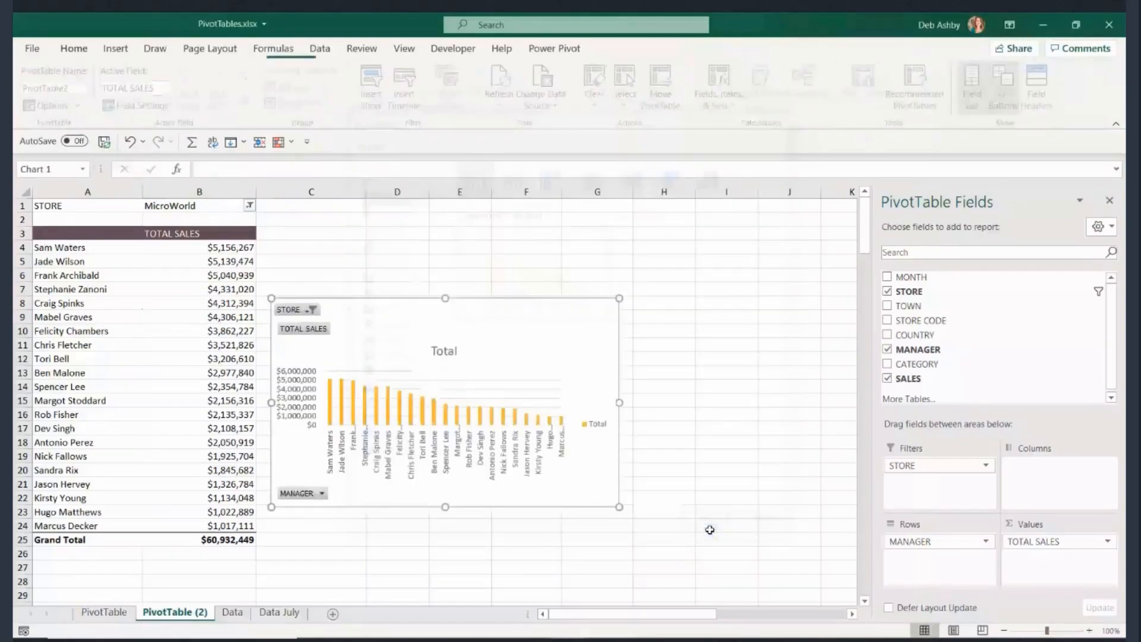
drag(652, 330, 806, 331)
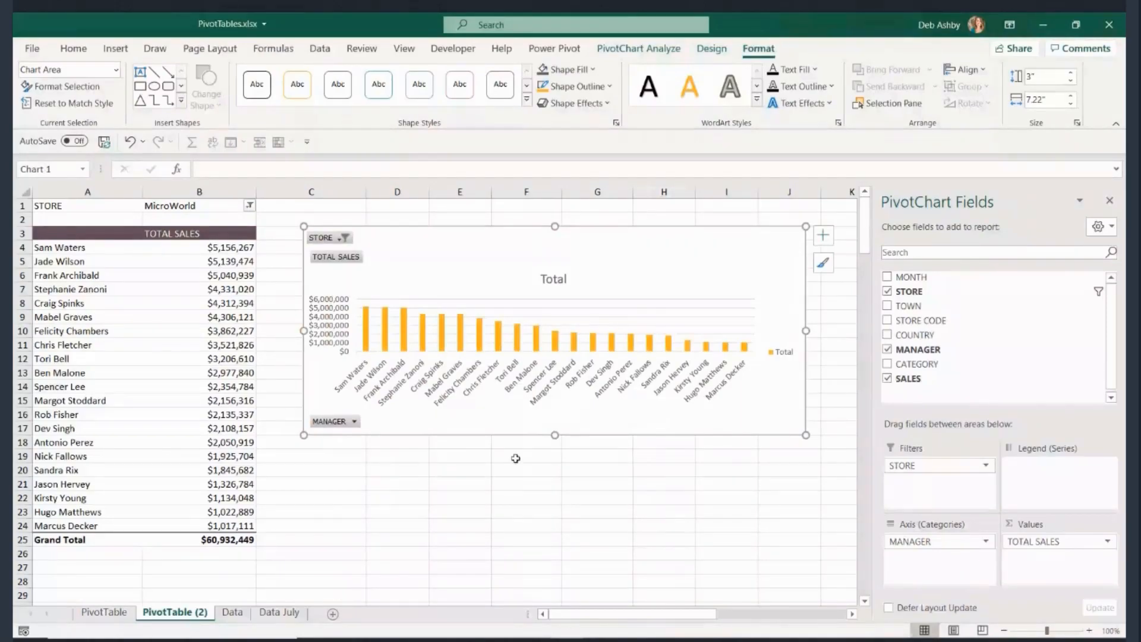
drag(554, 435, 555, 476)
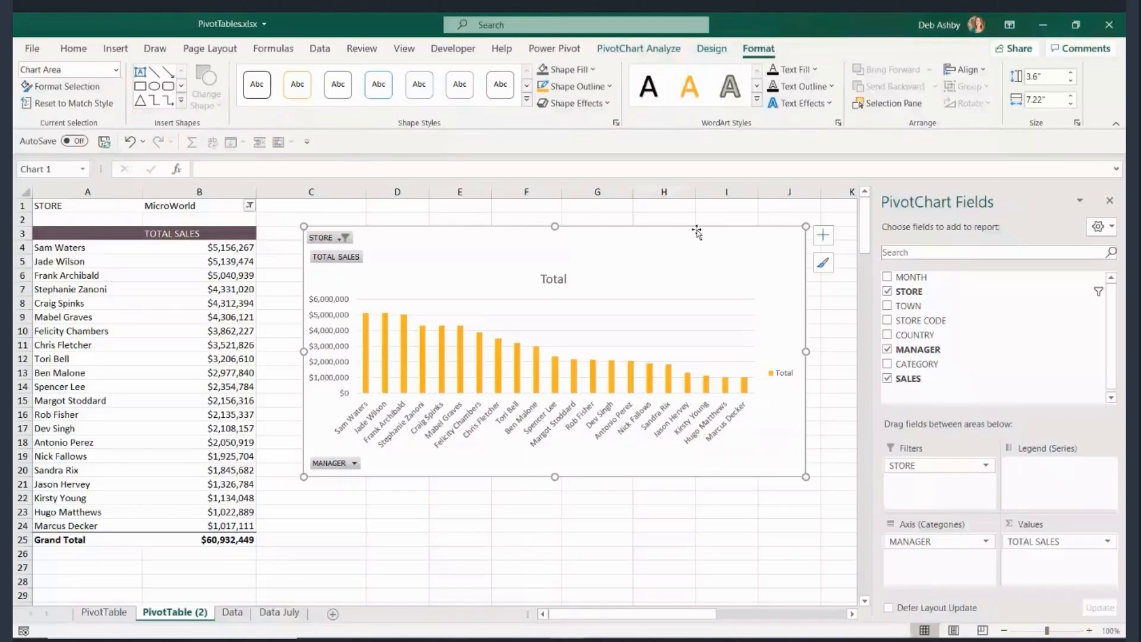
key(Delete)
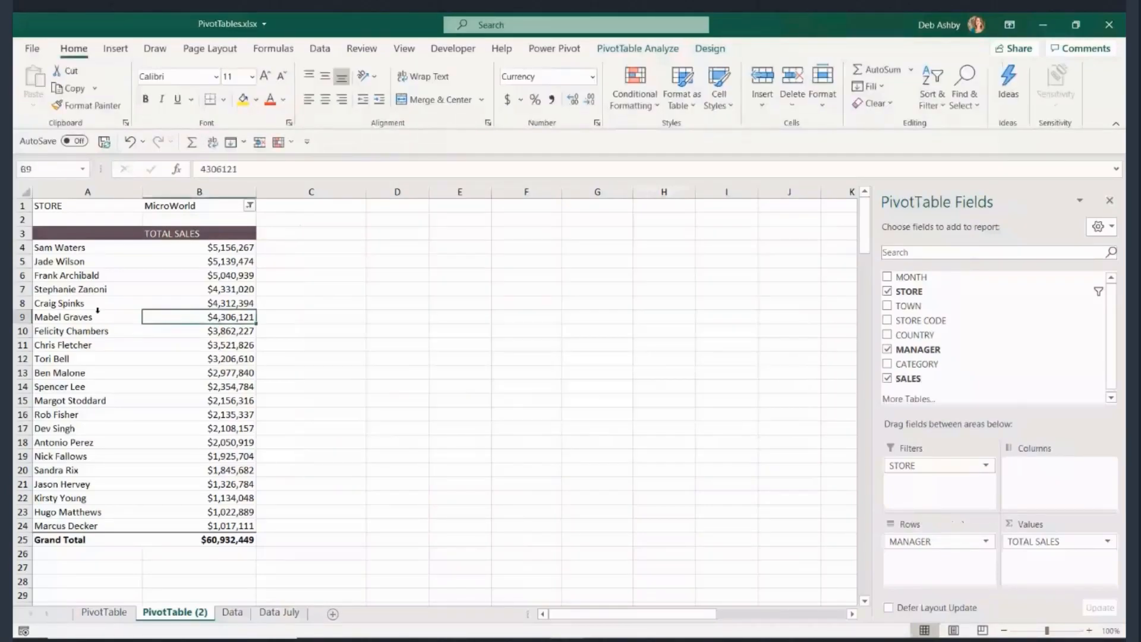
click(97, 310)
click(169, 302)
click(169, 331)
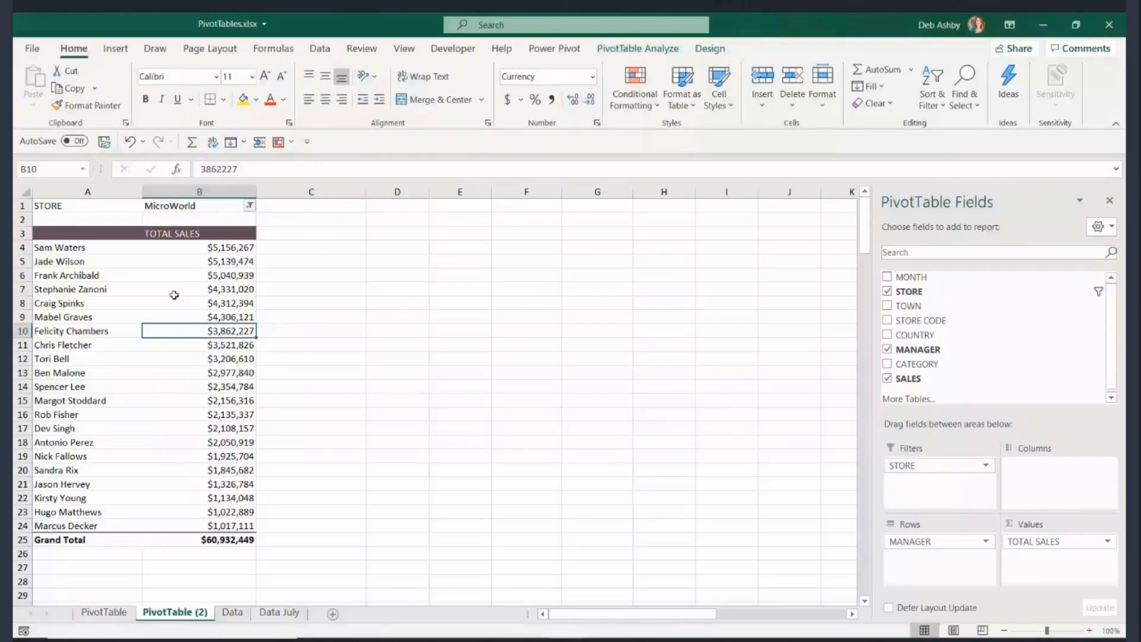
click(128, 307)
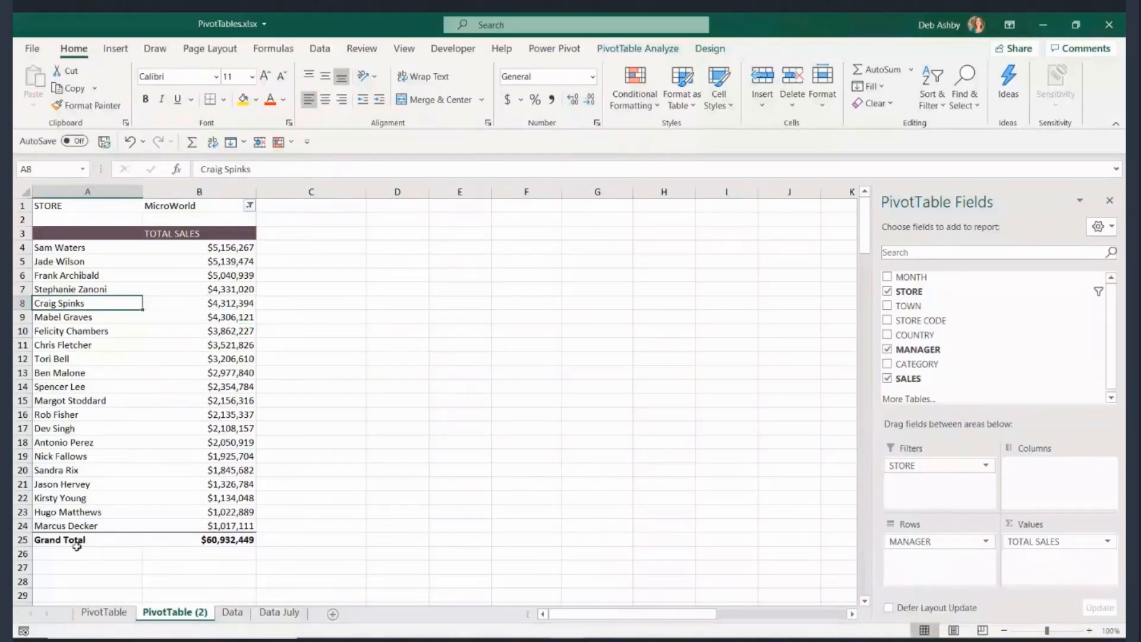
click(89, 428)
click(201, 248)
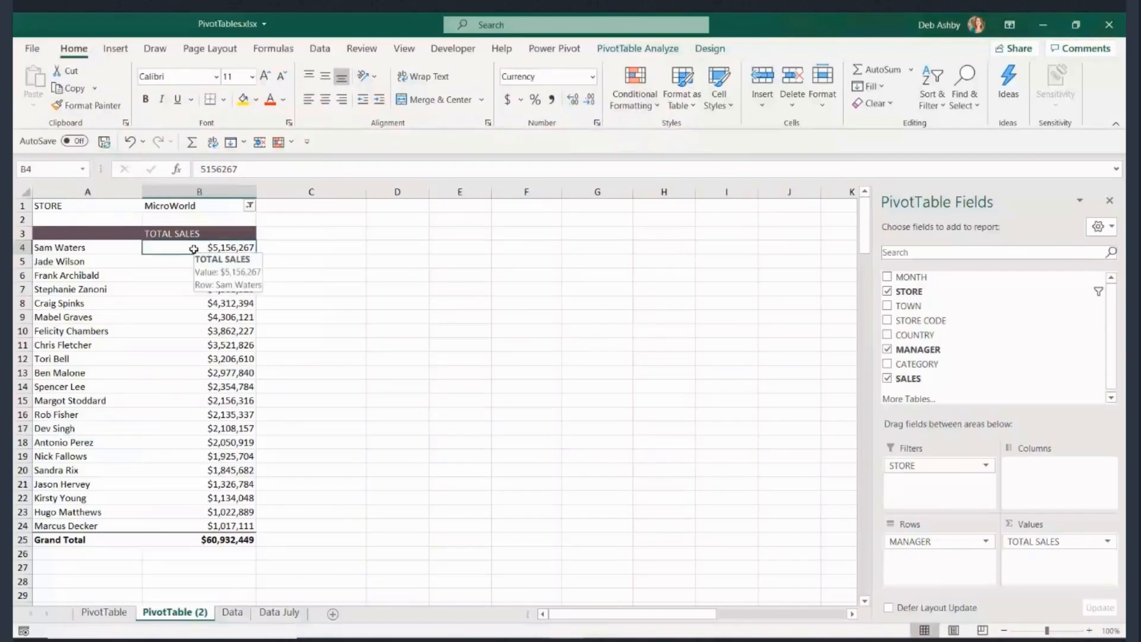
right_click(187, 249)
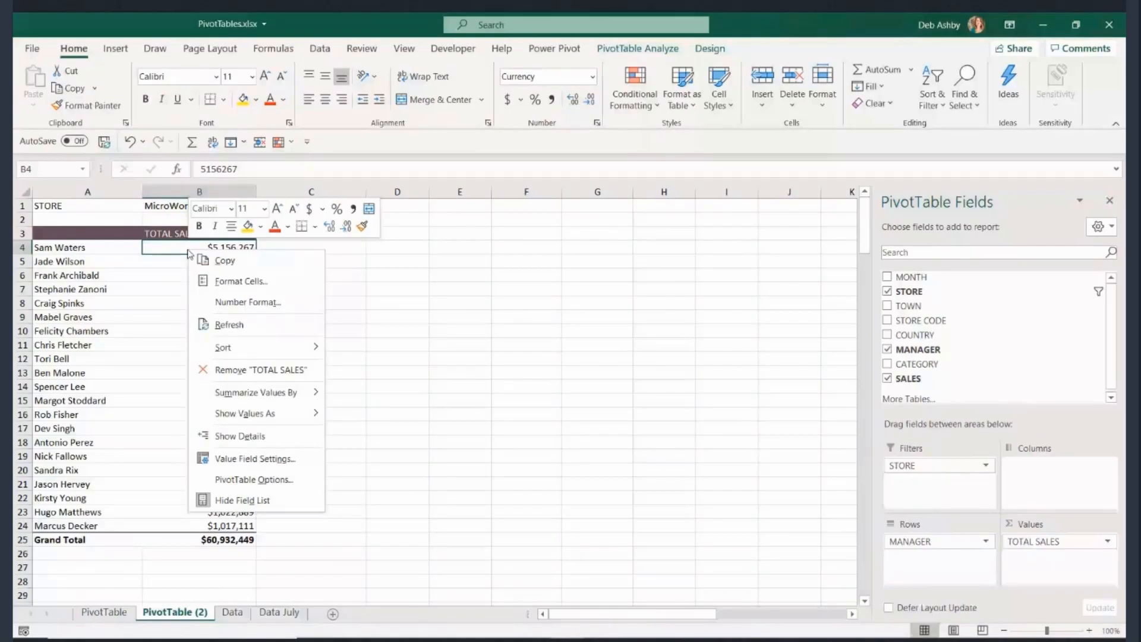
mouse_move(250, 341)
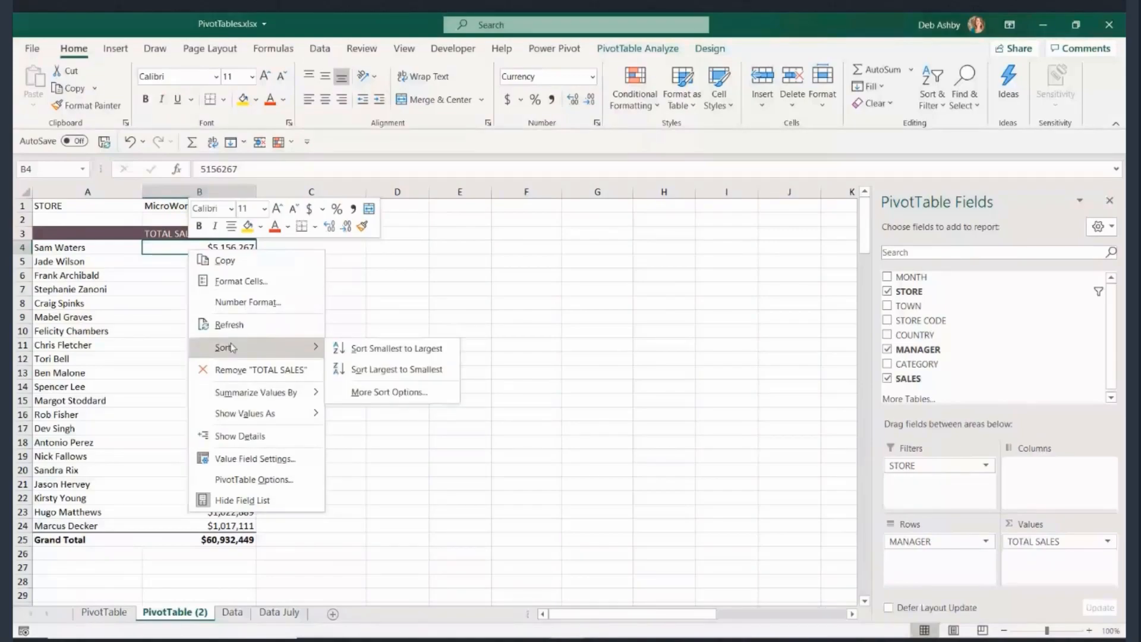
key(Escape)
key(Down)
key(Down)
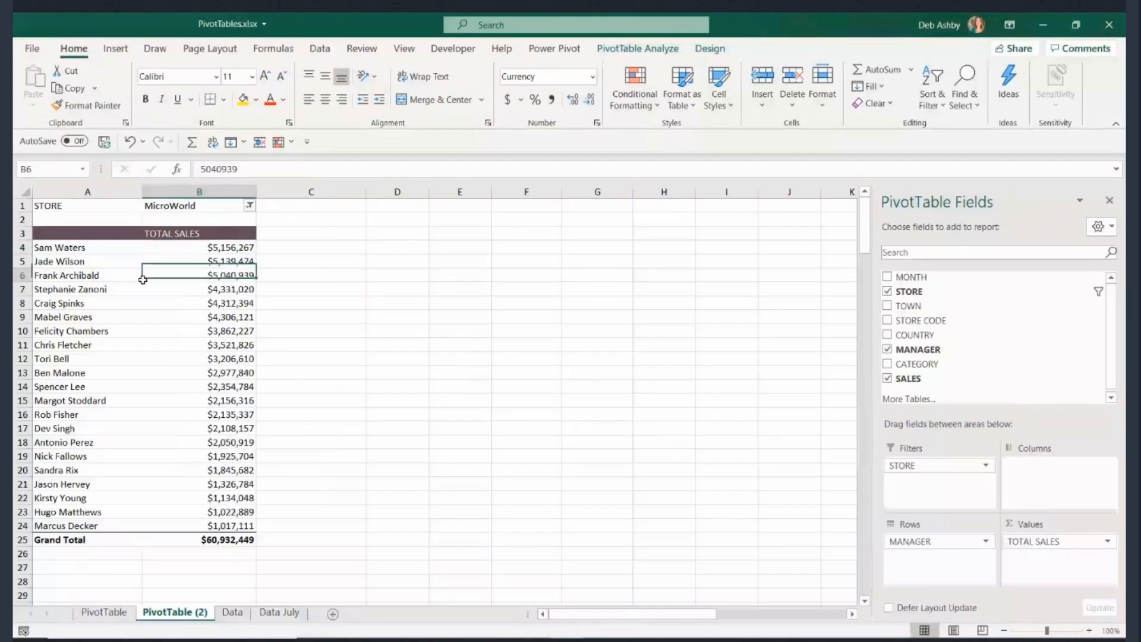
right_click(109, 236)
key(Escape)
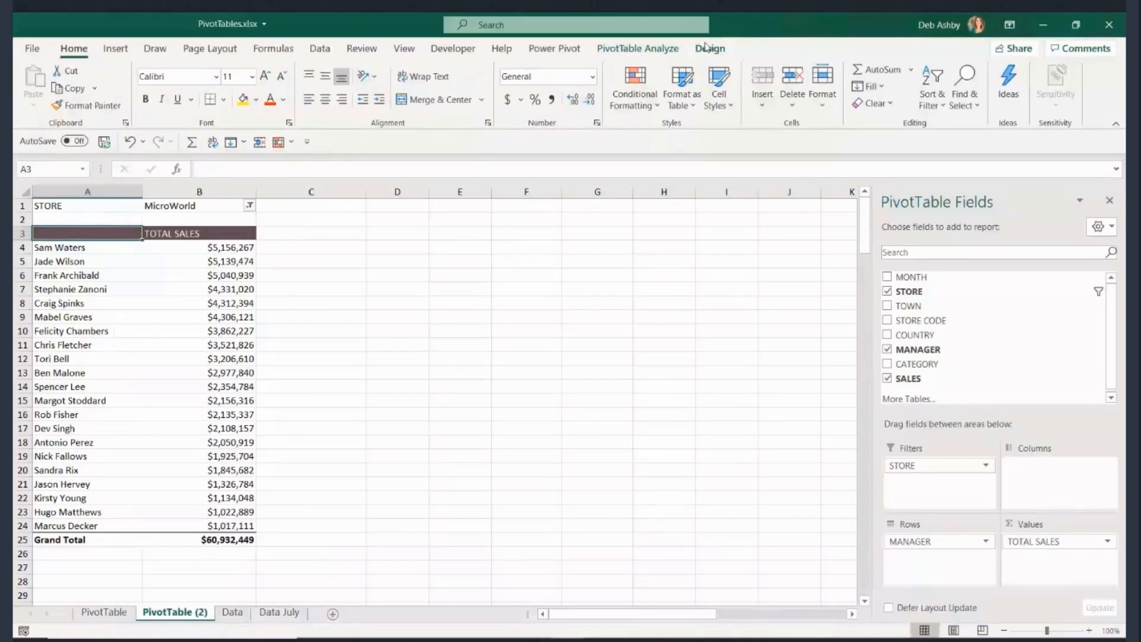
- Show the PivotTable's field headers and filter MANAGER to the top 5 items by TOTAL SALES
click(644, 49)
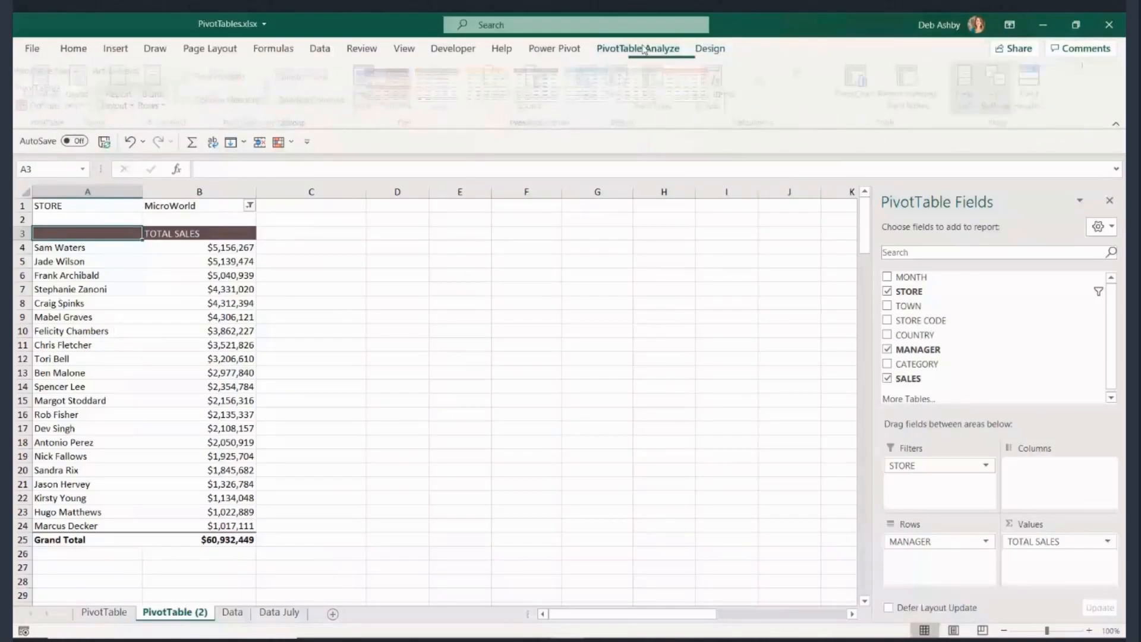
click(1034, 90)
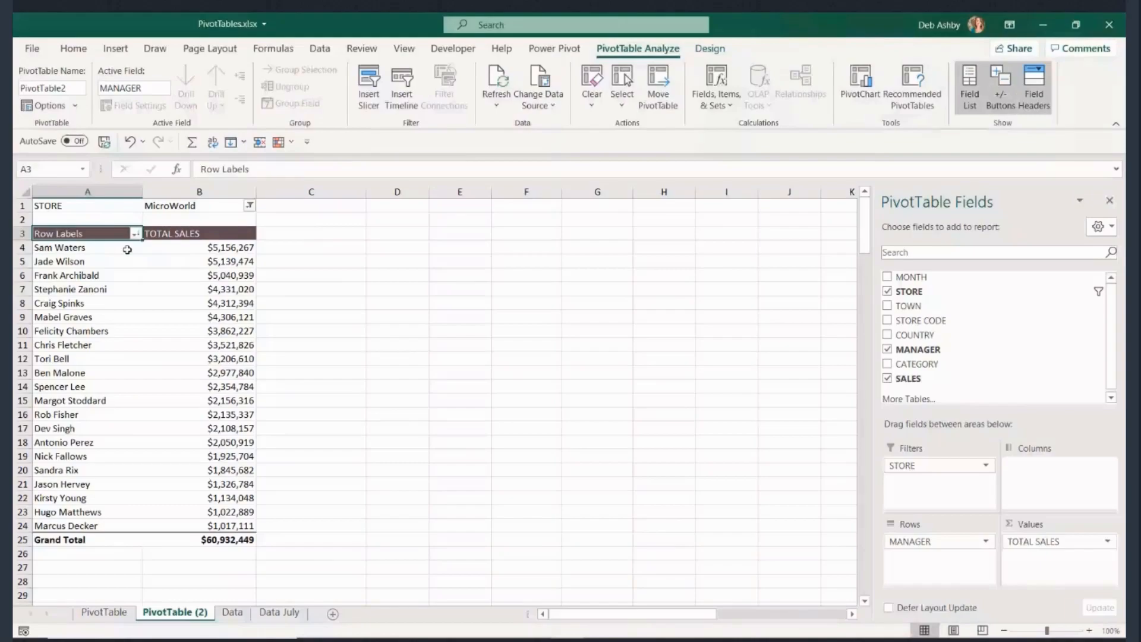
click(135, 234)
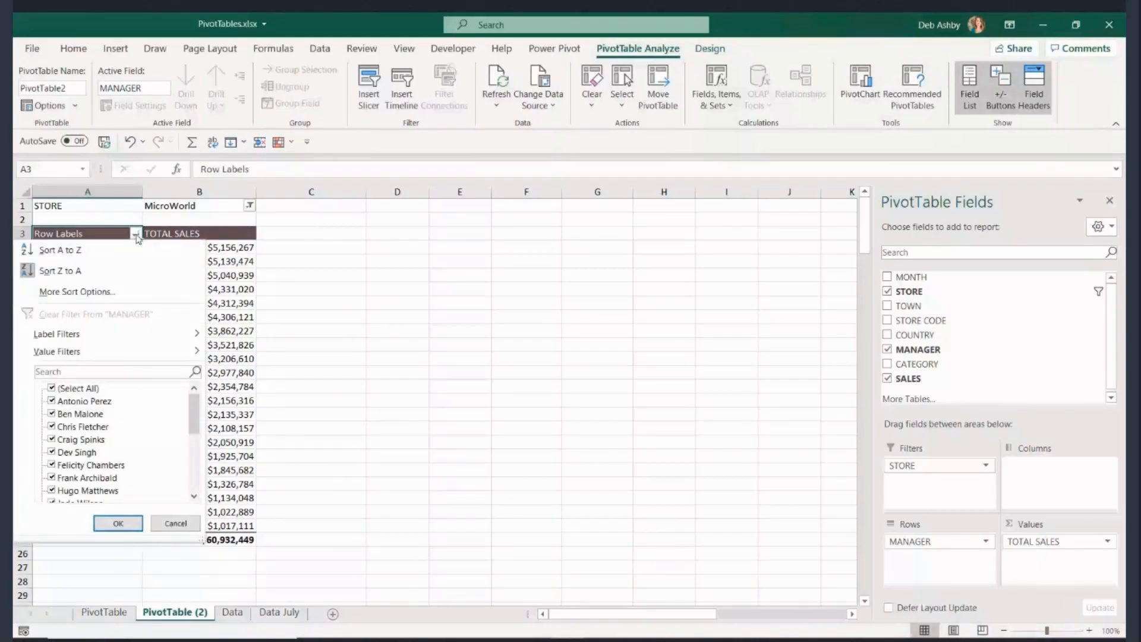
mouse_move(190, 351)
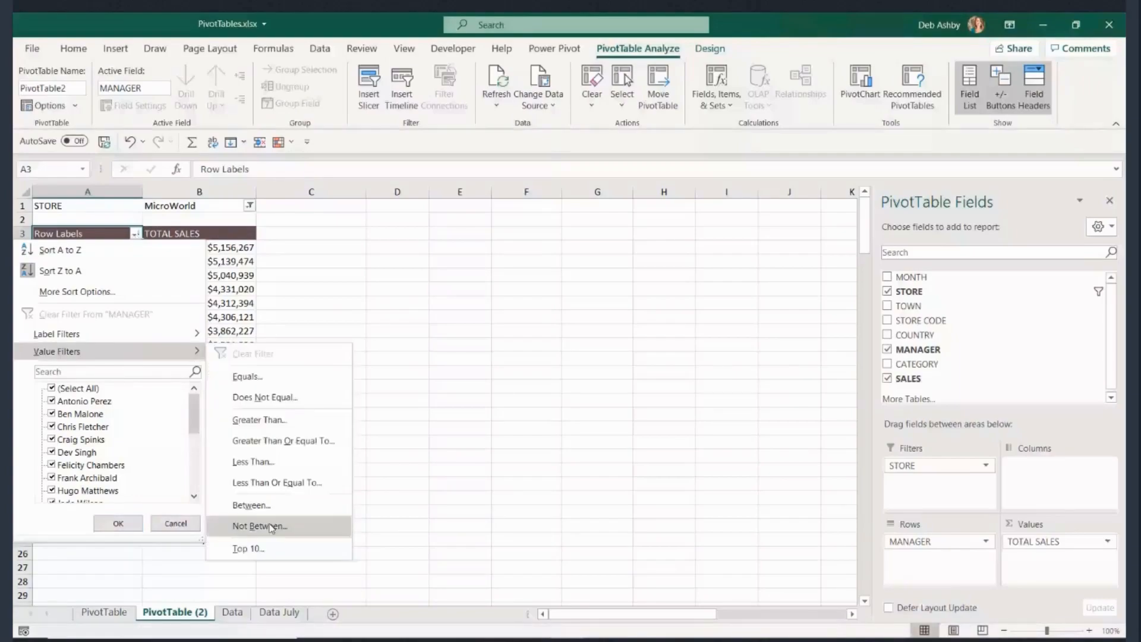
click(294, 553)
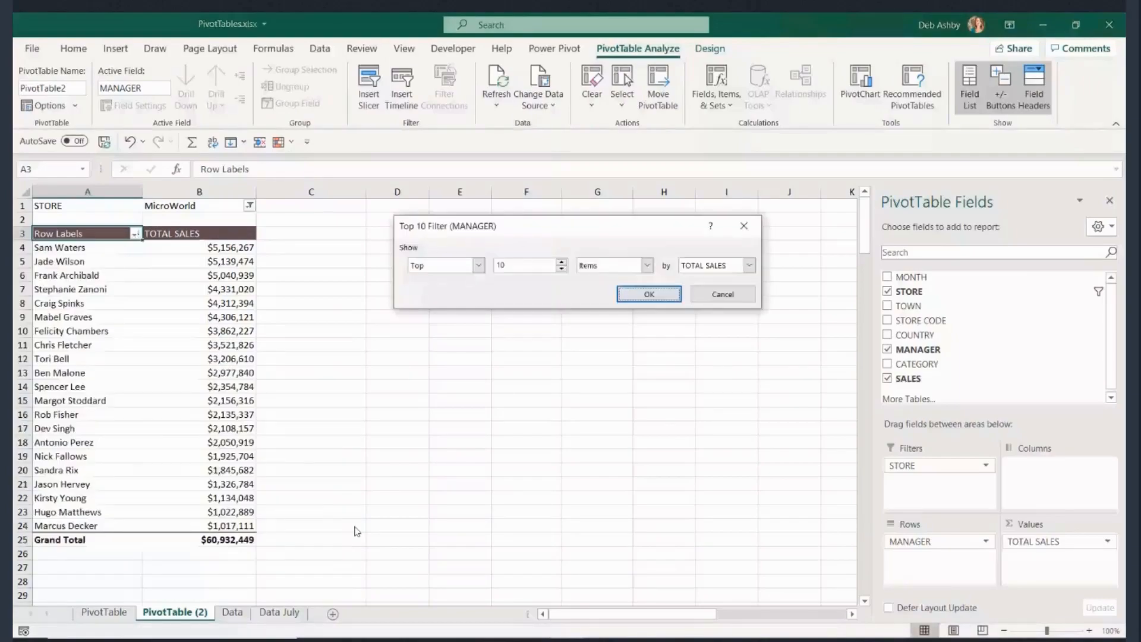
click(561, 269)
click(561, 269)
click(664, 296)
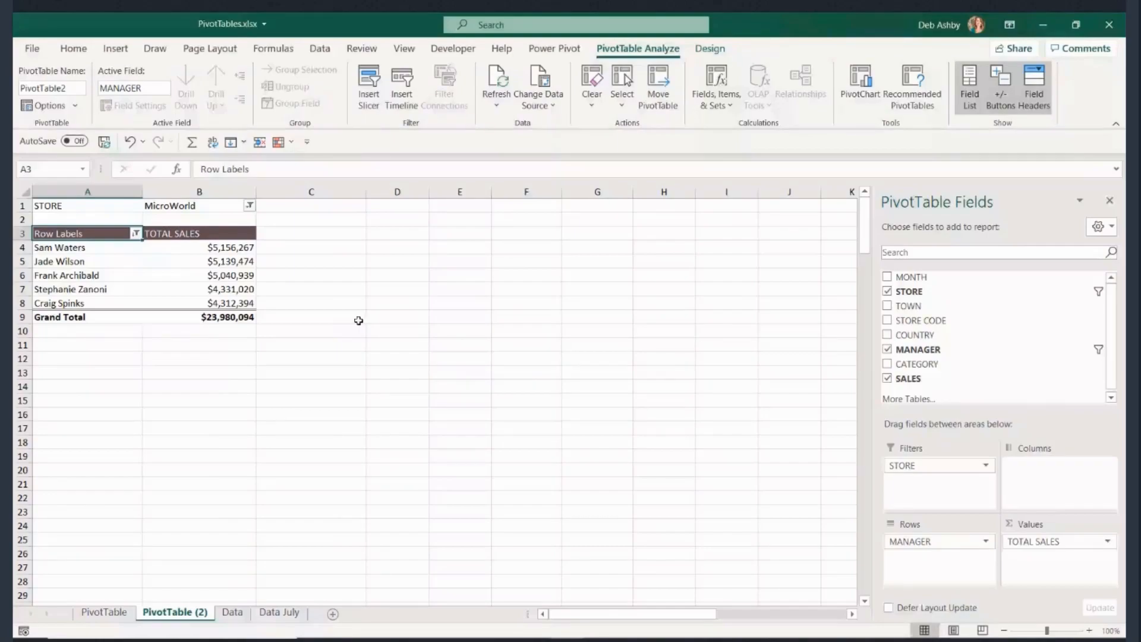
- Insert a clustered bar PivotChart of the top 5 managers, place it beside the PivotTable and enlarge it to about 3.53 by 7.8 inches
click(80, 265)
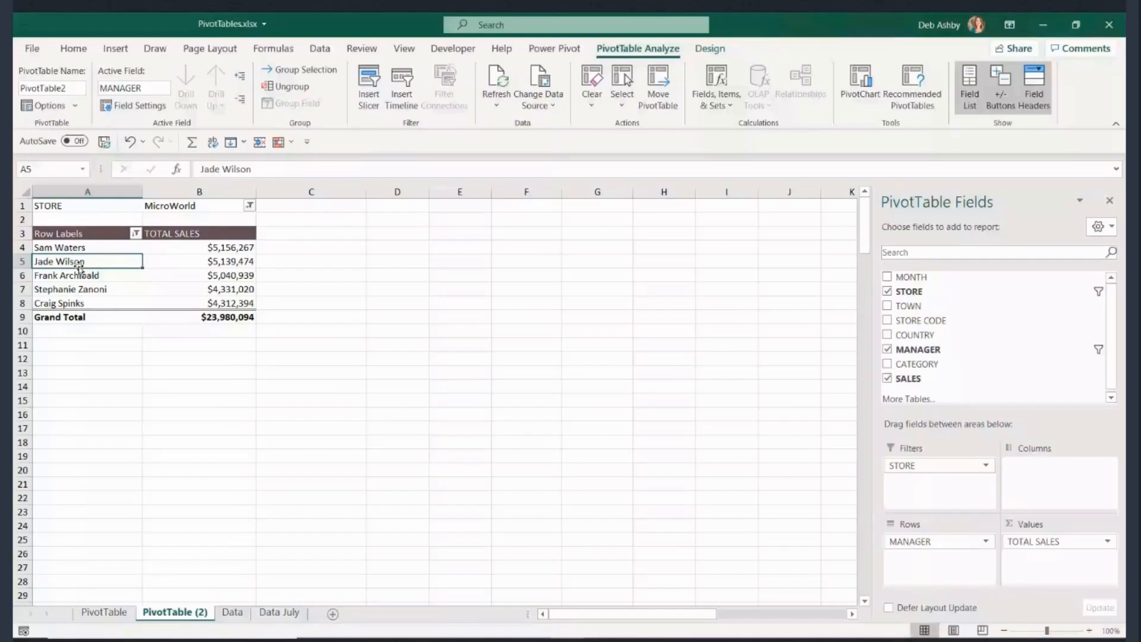
click(857, 96)
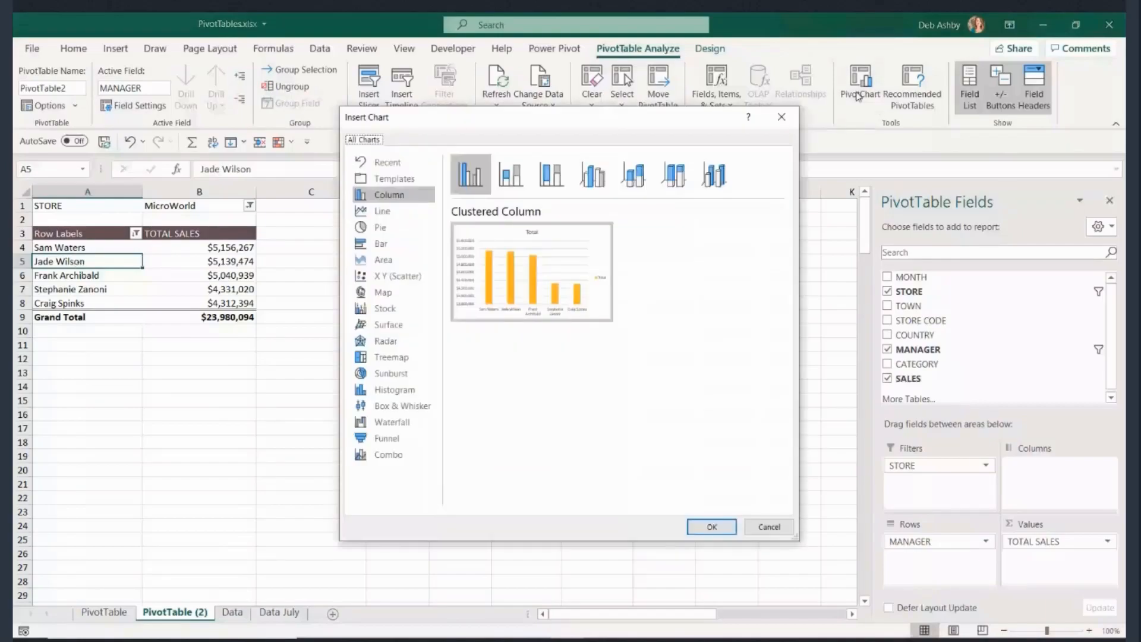
click(368, 242)
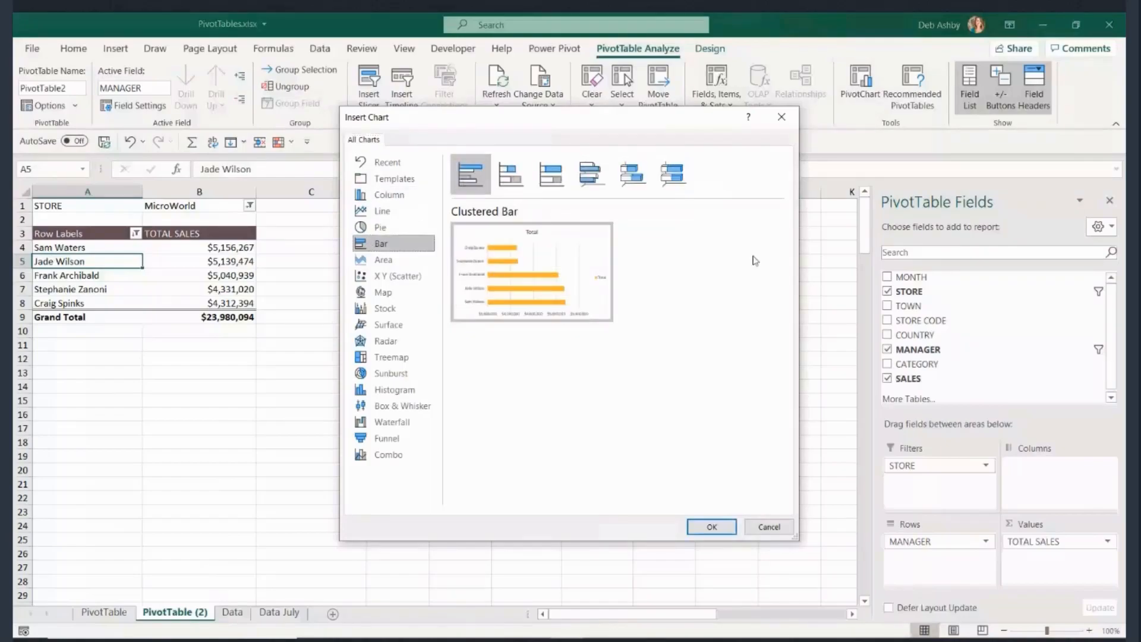
click(713, 526)
drag(577, 319, 584, 243)
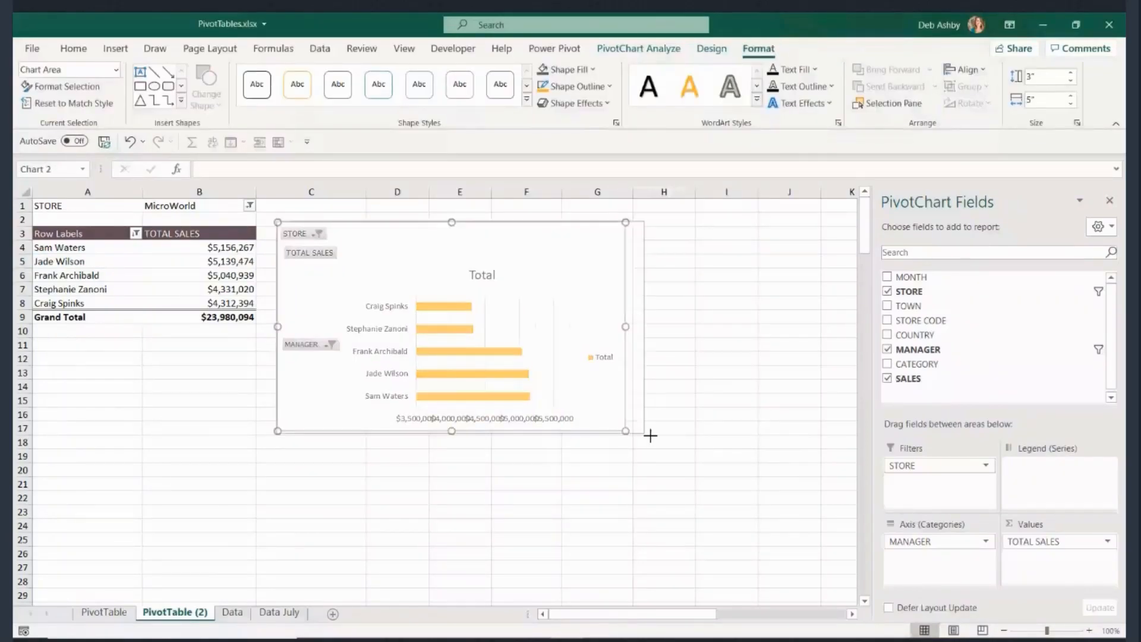
drag(650, 436, 820, 467)
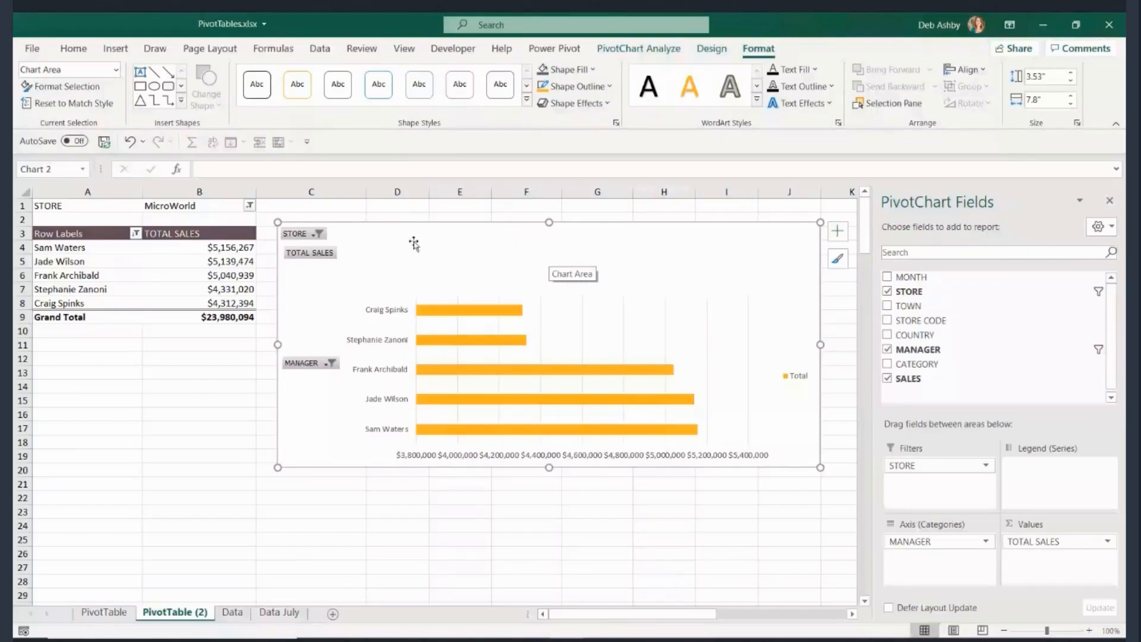
- Check the store filter choices on the PivotChart without changing them, and hide all field buttons on the chart
click(312, 233)
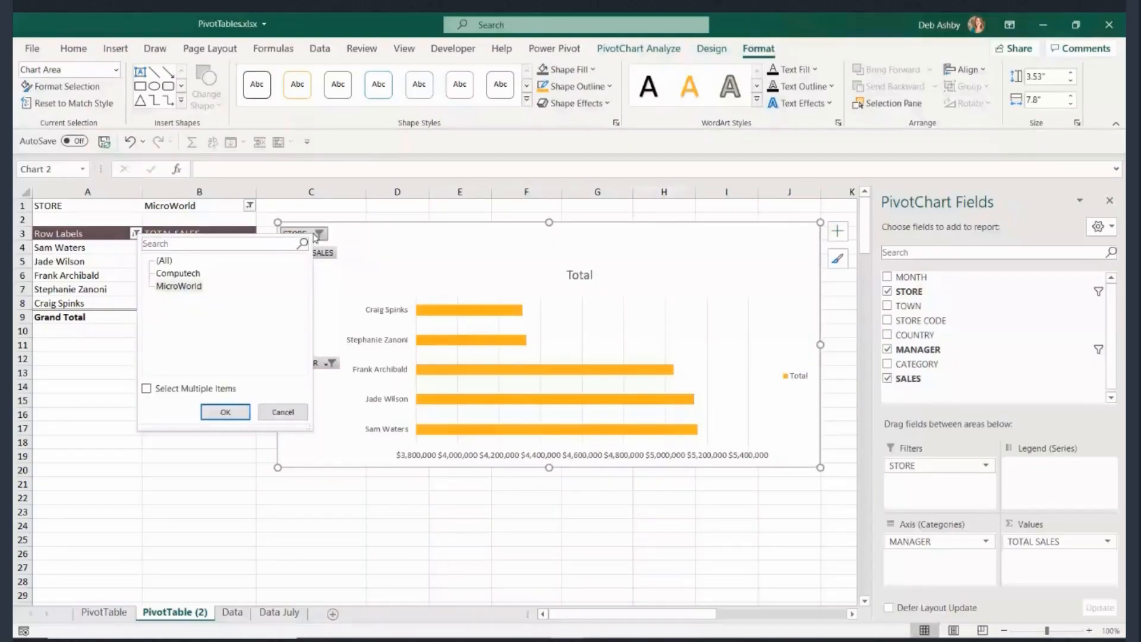
key(Escape)
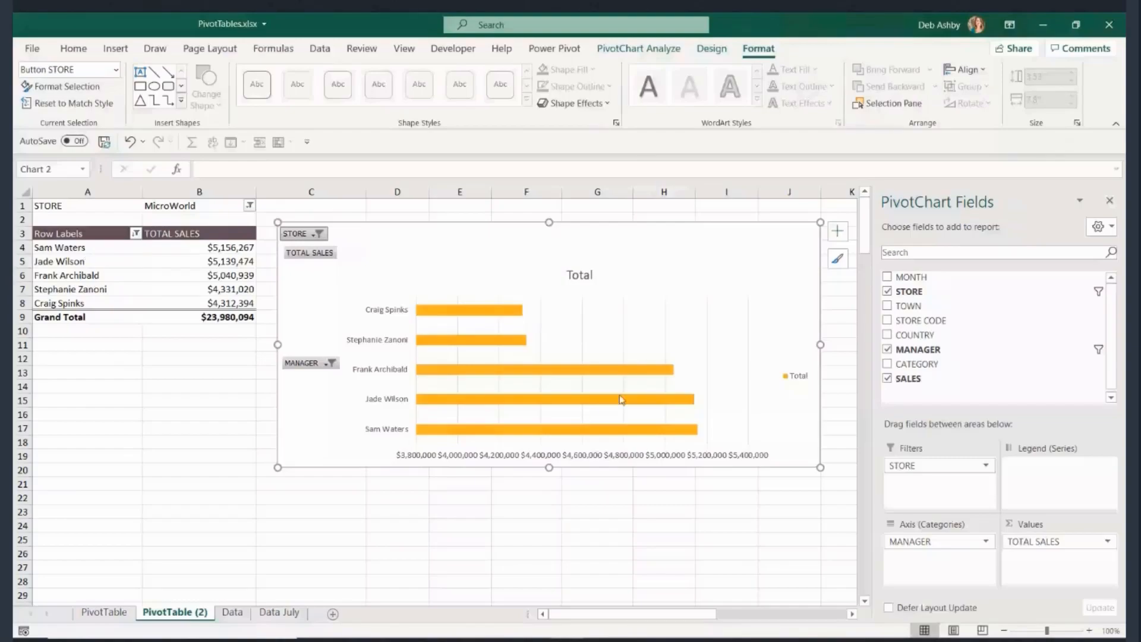
mouse_move(621, 399)
right_click(304, 235)
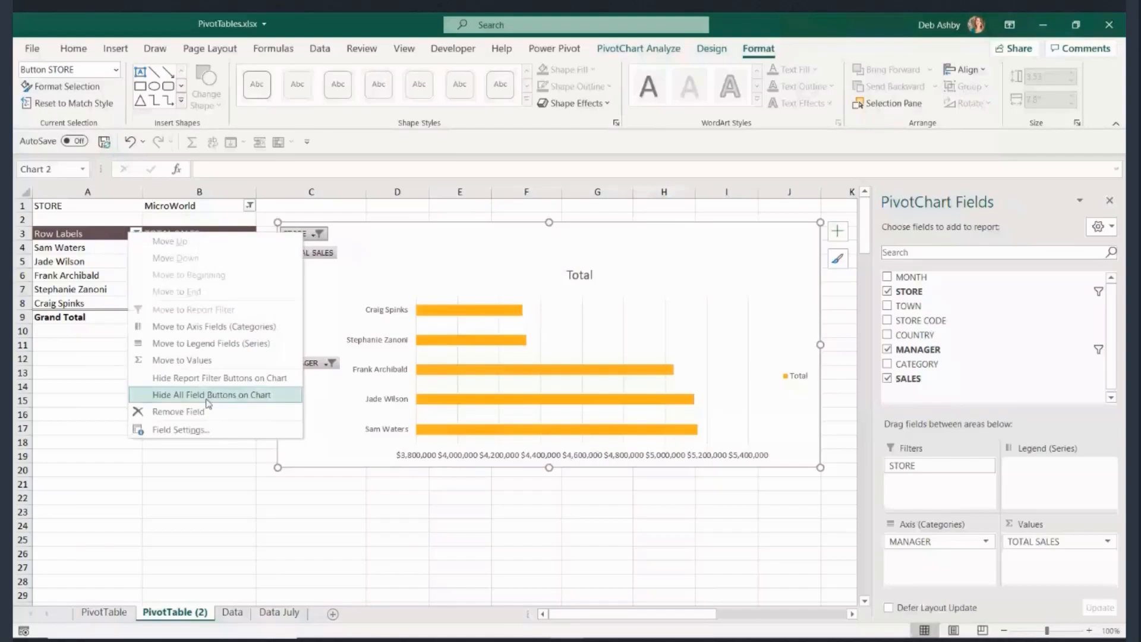
click(269, 397)
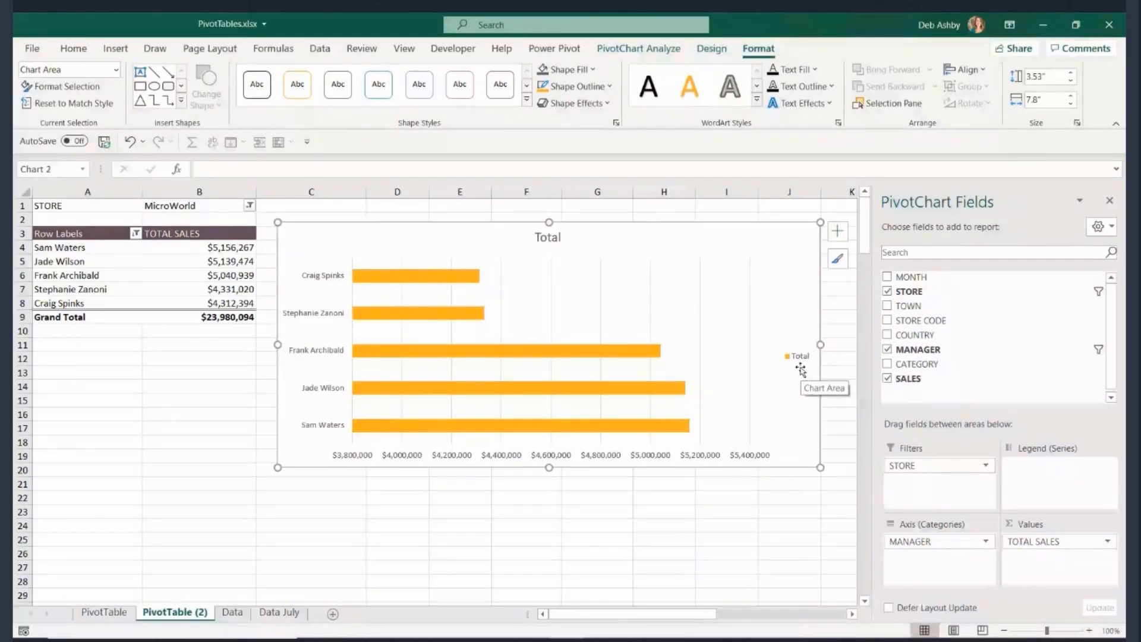
- Remove the legend from the manager PivotChart
click(838, 233)
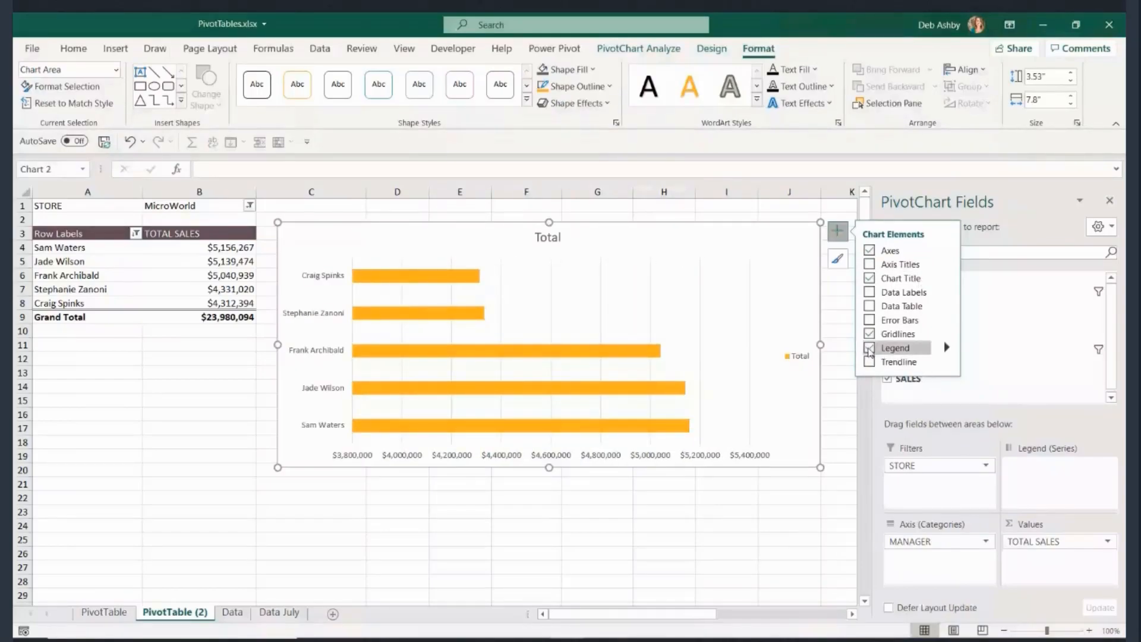
click(869, 350)
click(603, 556)
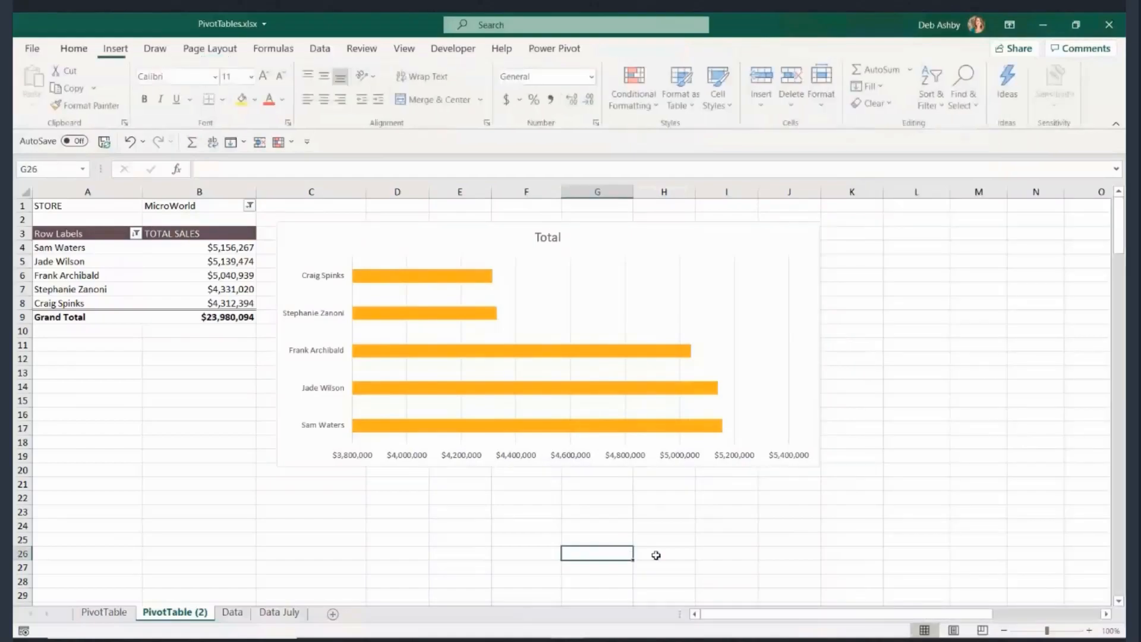
- Change the PivotChart's title to "Total Sales by Manager - MicroWorld"
click(712, 232)
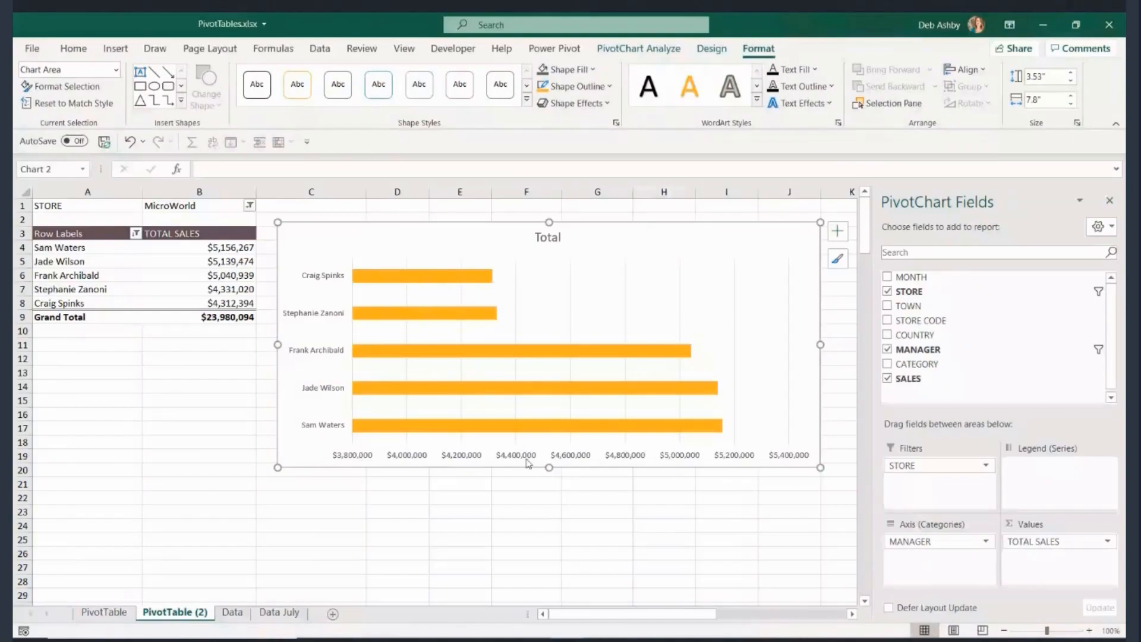
click(550, 239)
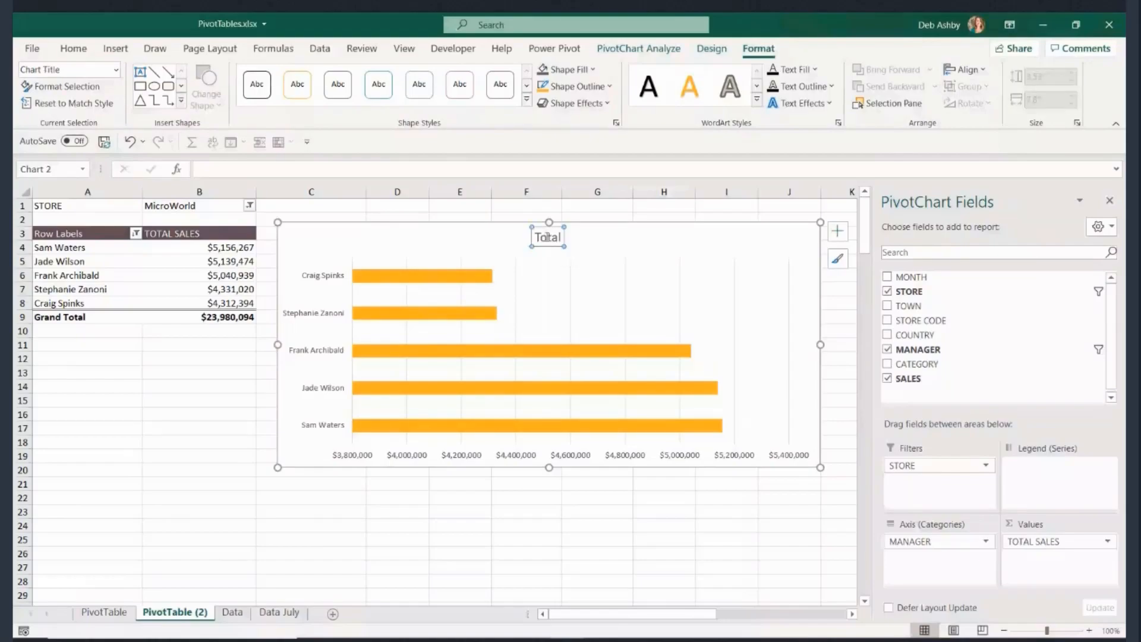
double_click(547, 239)
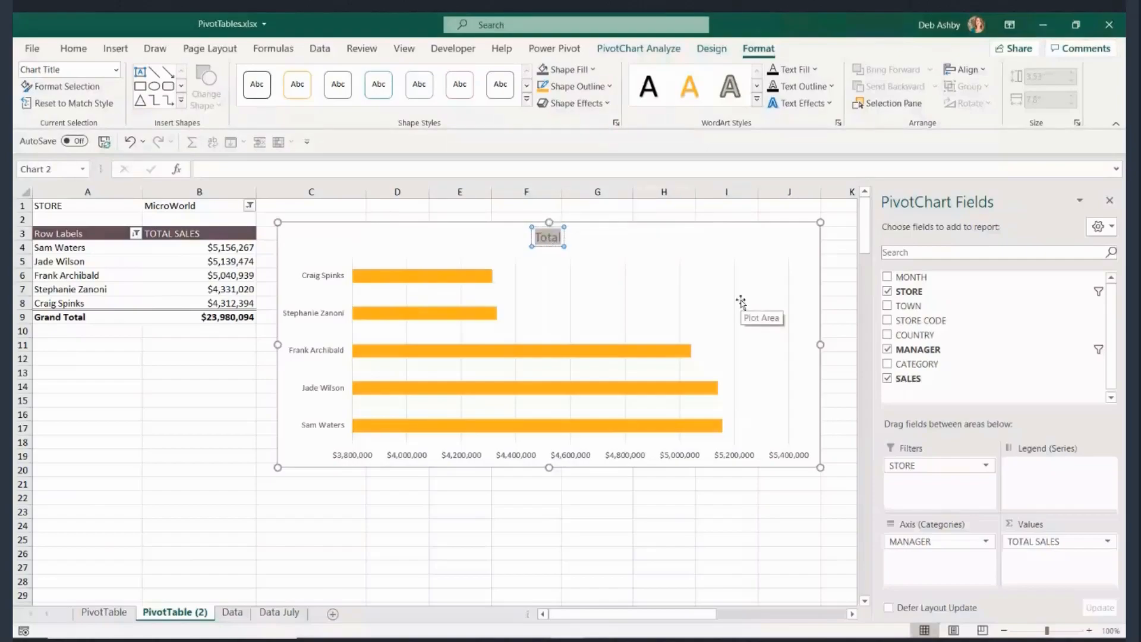
text(tO)
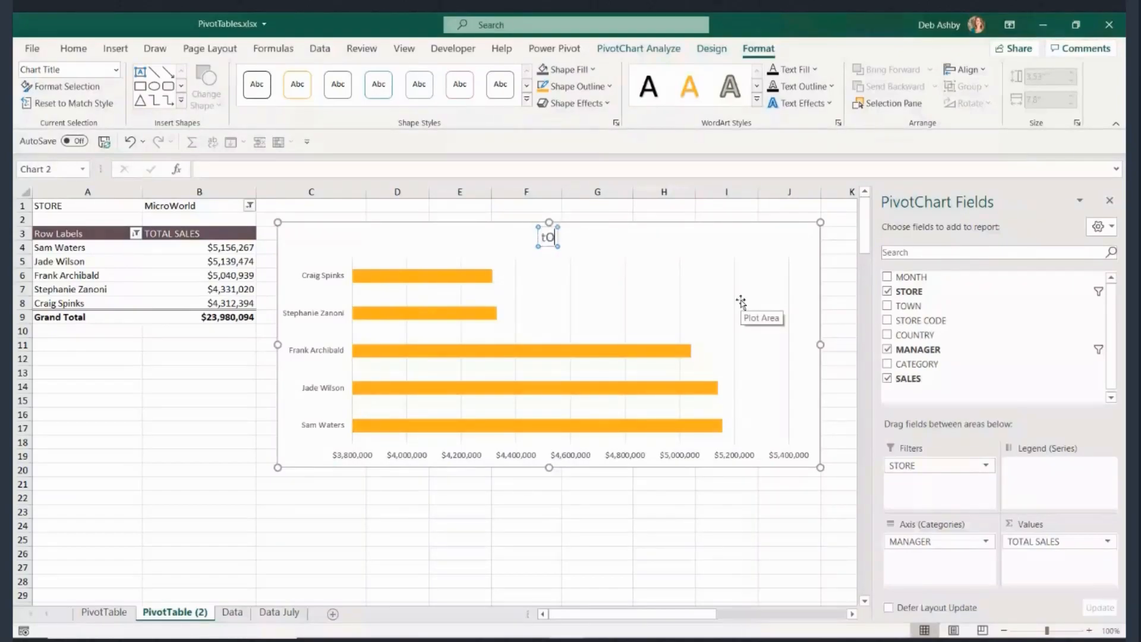
key(BackSpace)
key(BackSpace)
text(Total Sales by Manager -)
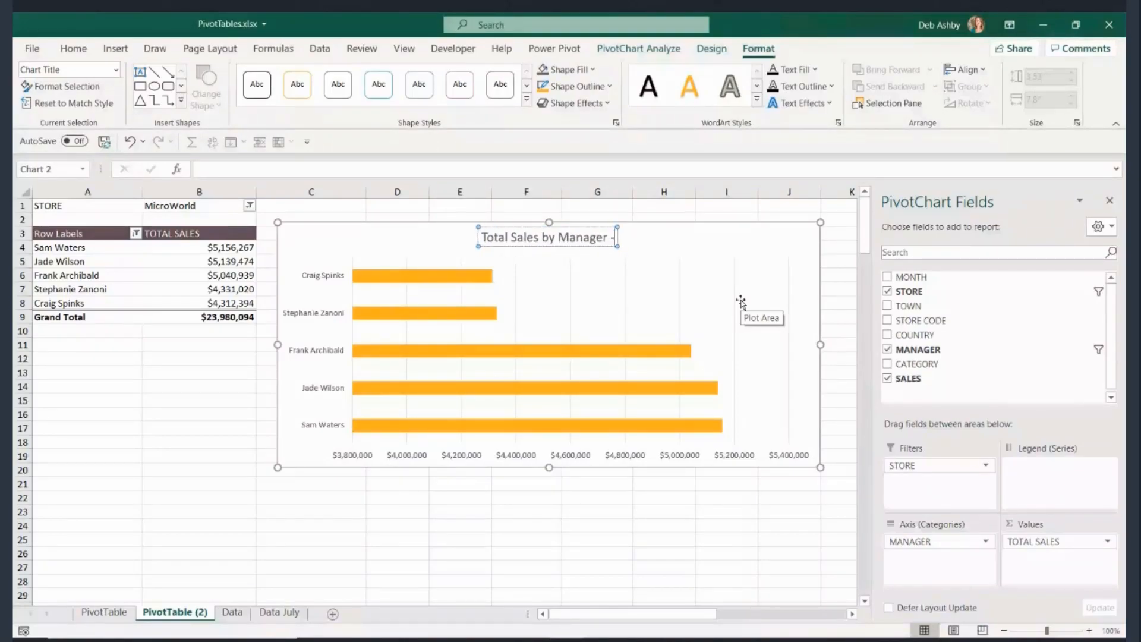
text( MidroWorld)
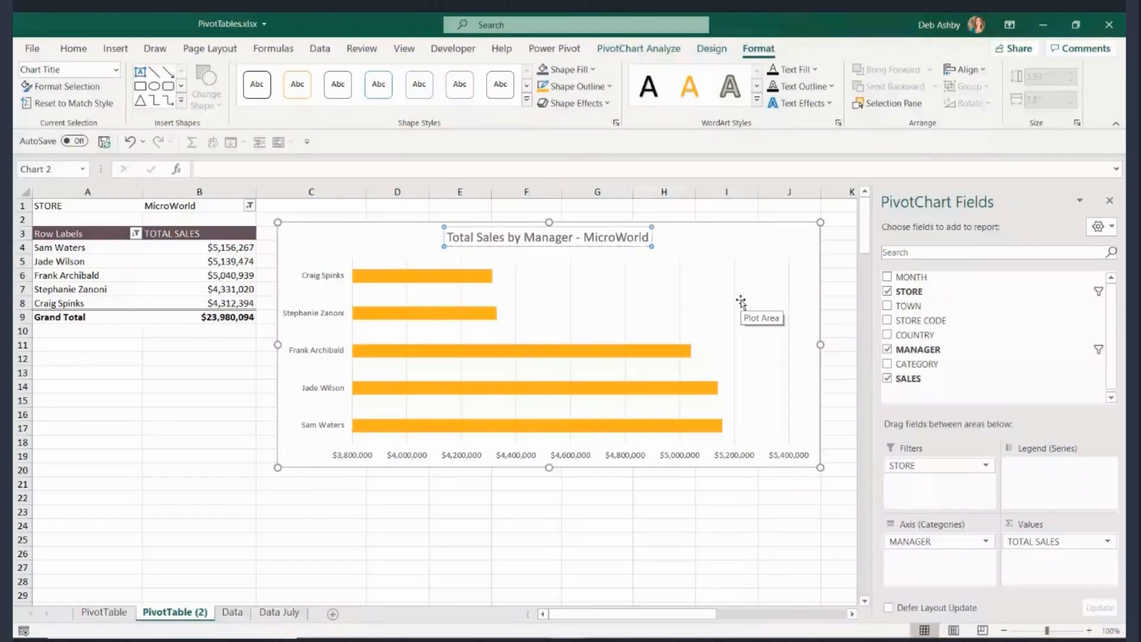
click(586, 568)
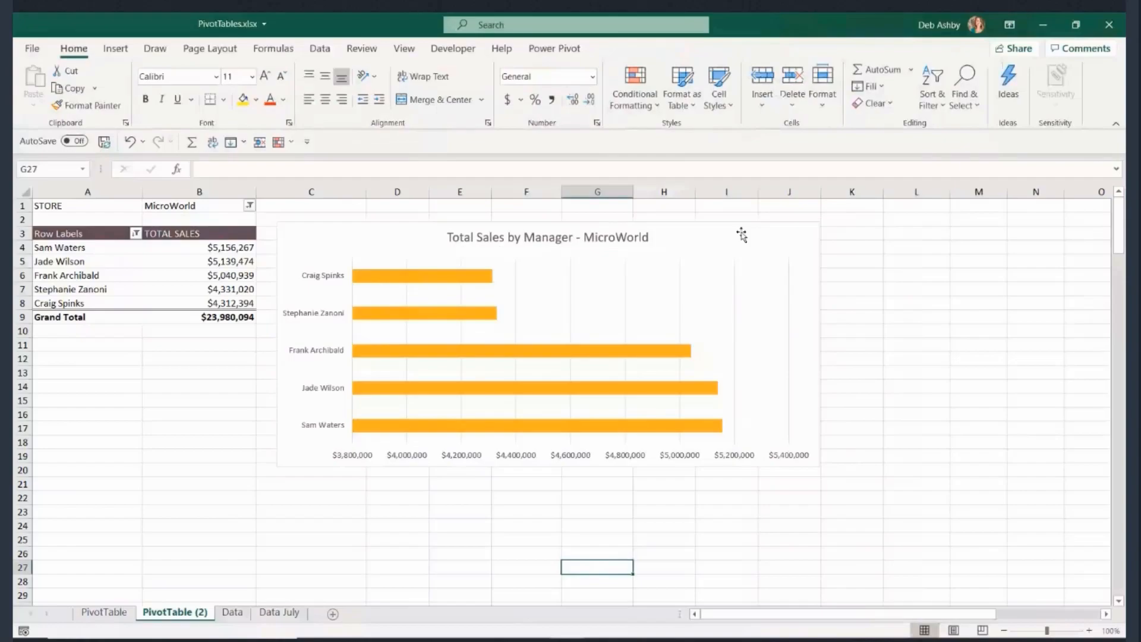
- Add axis titles to the PivotChart and name the vertical axis "Manager"
click(742, 235)
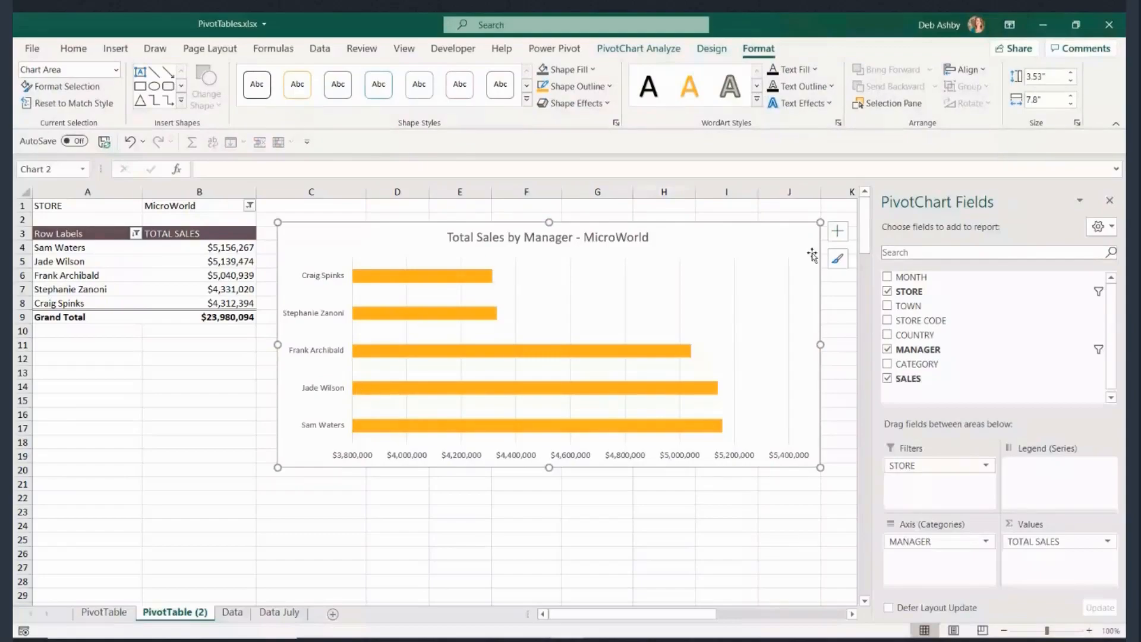
click(837, 233)
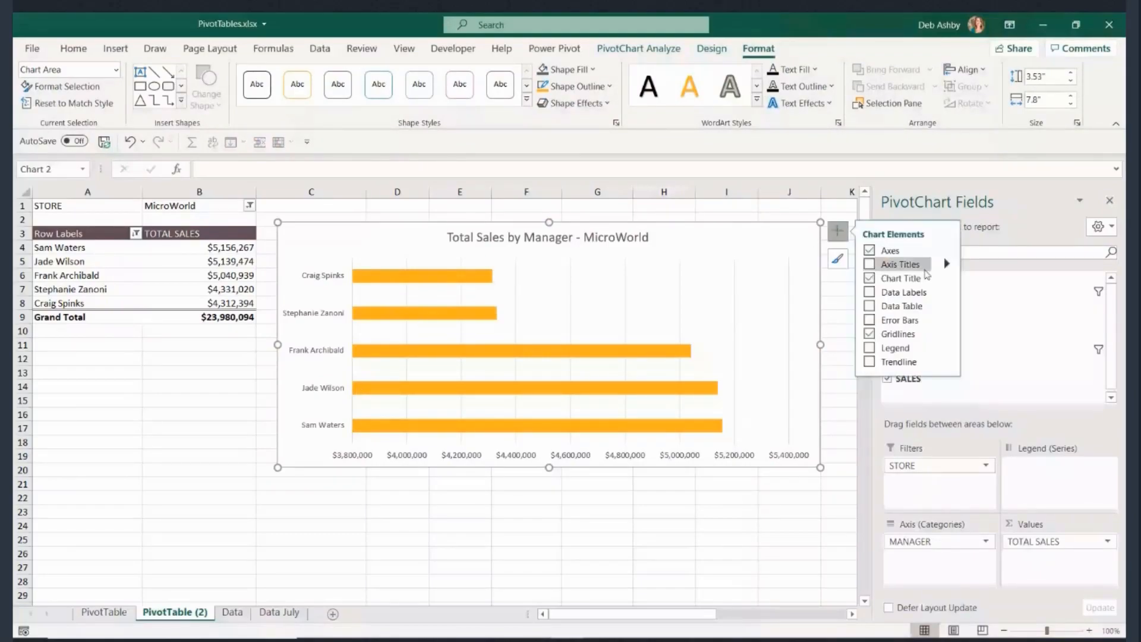
click(870, 266)
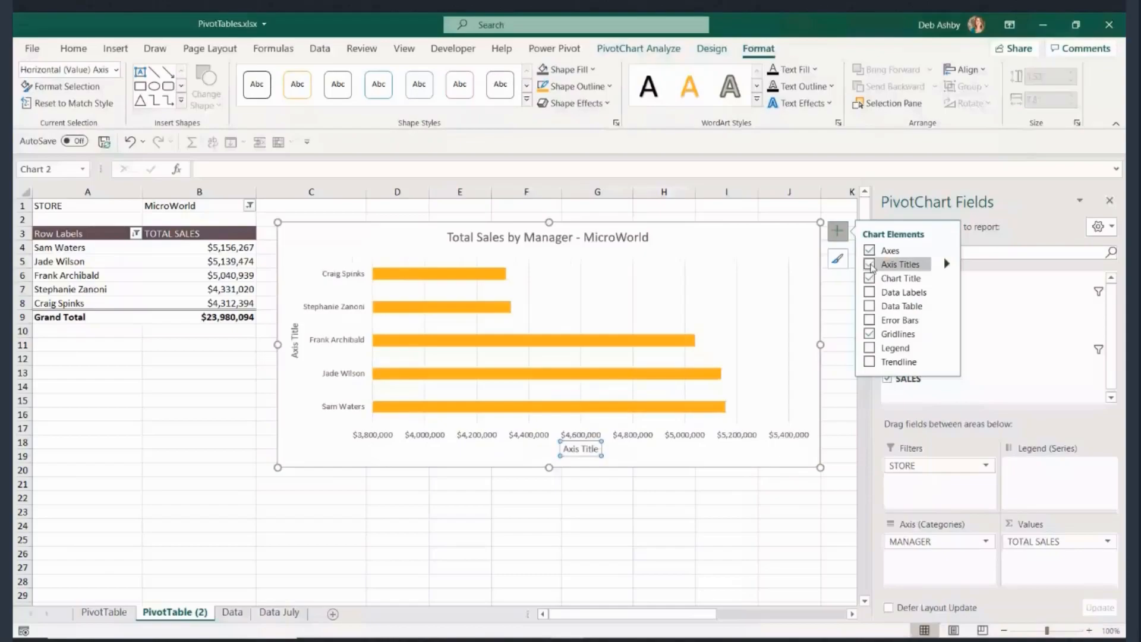
click(293, 356)
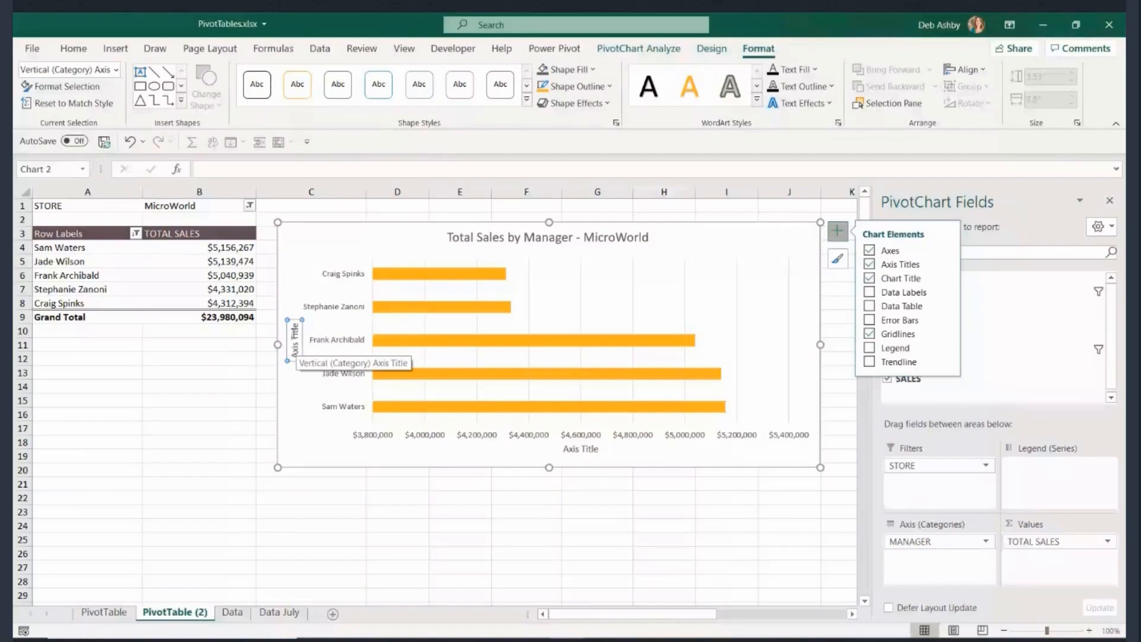
drag(294, 358, 303, 320)
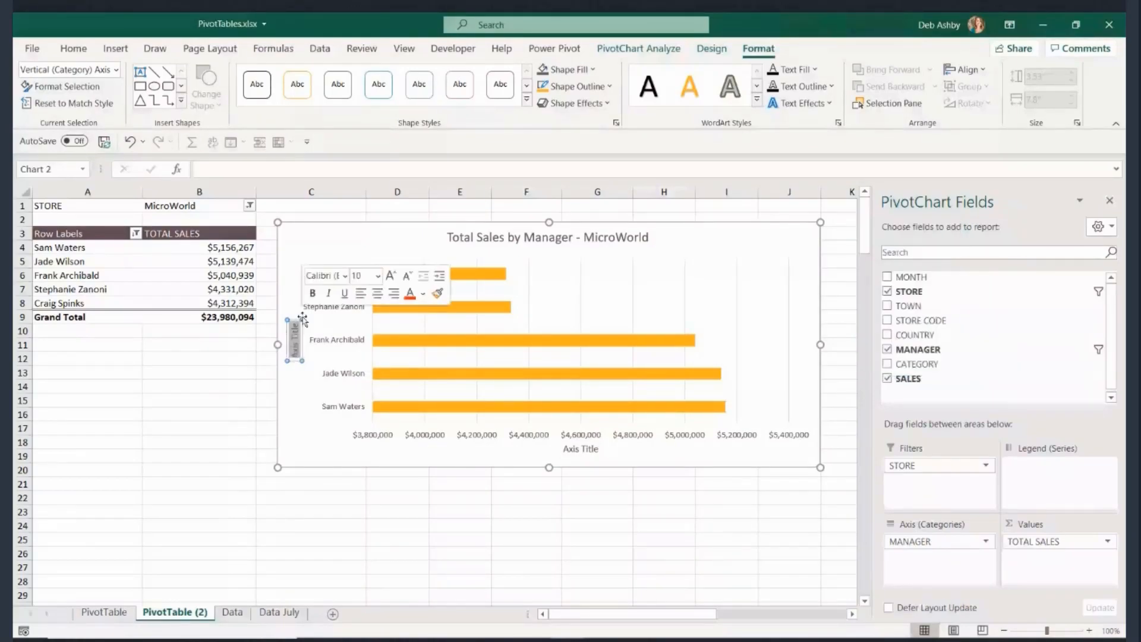
text(Manager)
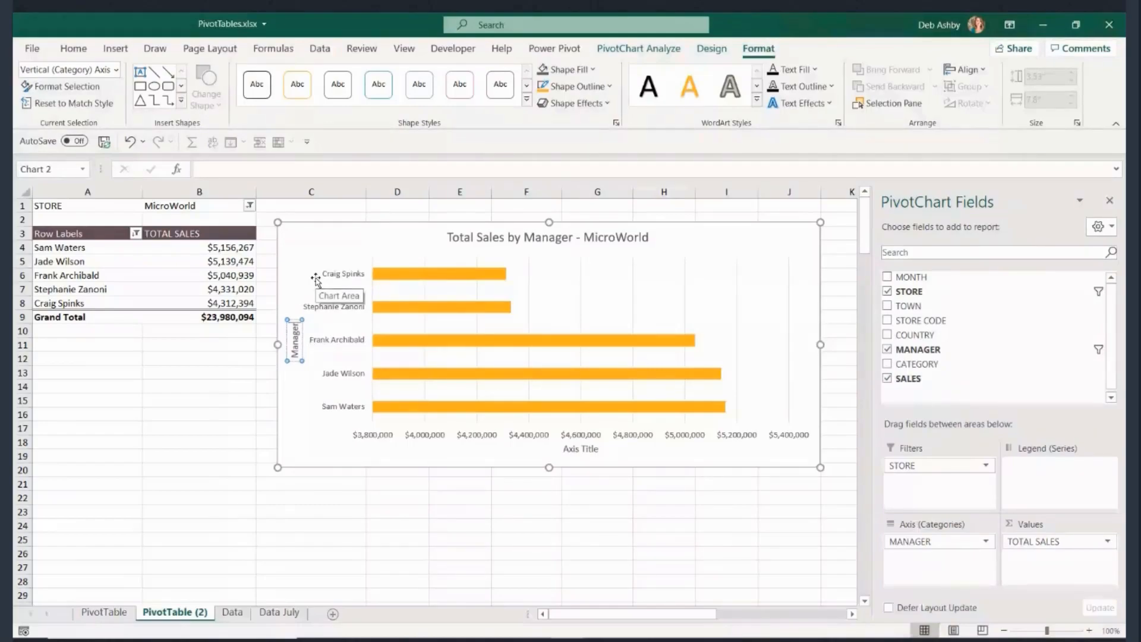
key(BackSpace)
text(r)
- Name the PivotChart's horizontal axis "Sales"
double_click(584, 455)
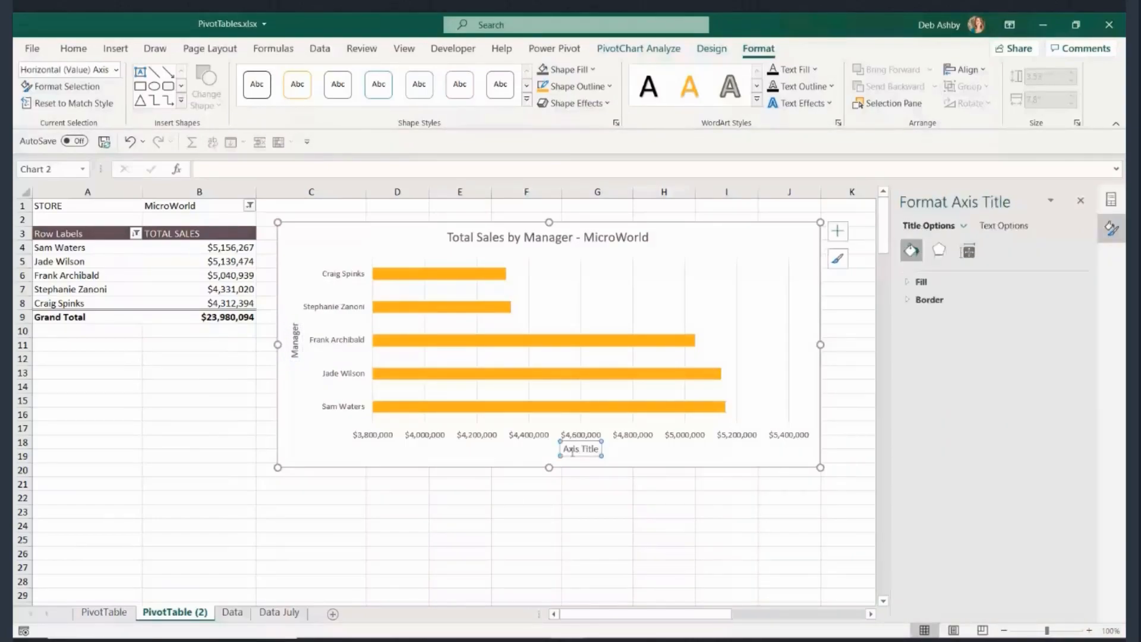
double_click(581, 455)
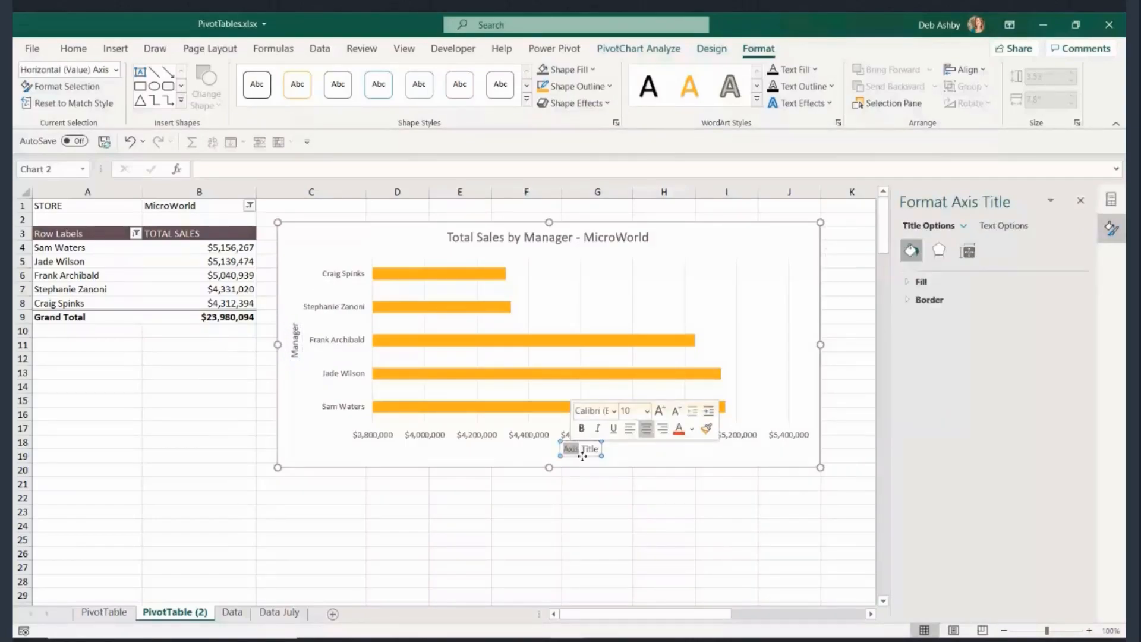
key(ctrl+a)
key(BackSpace)
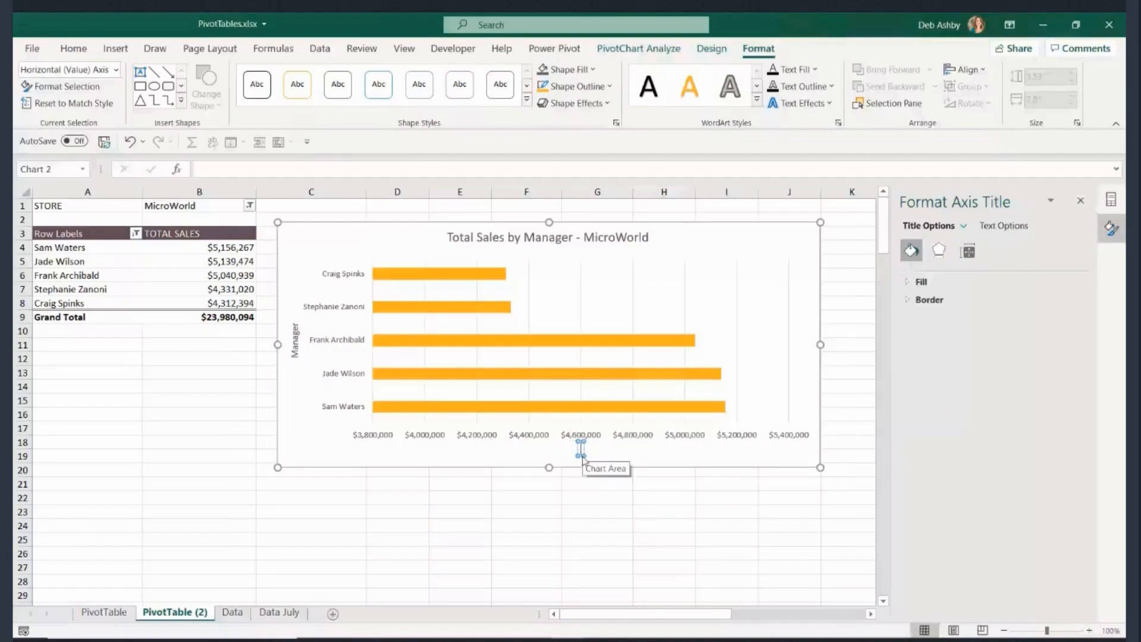
text(Sales)
click(675, 539)
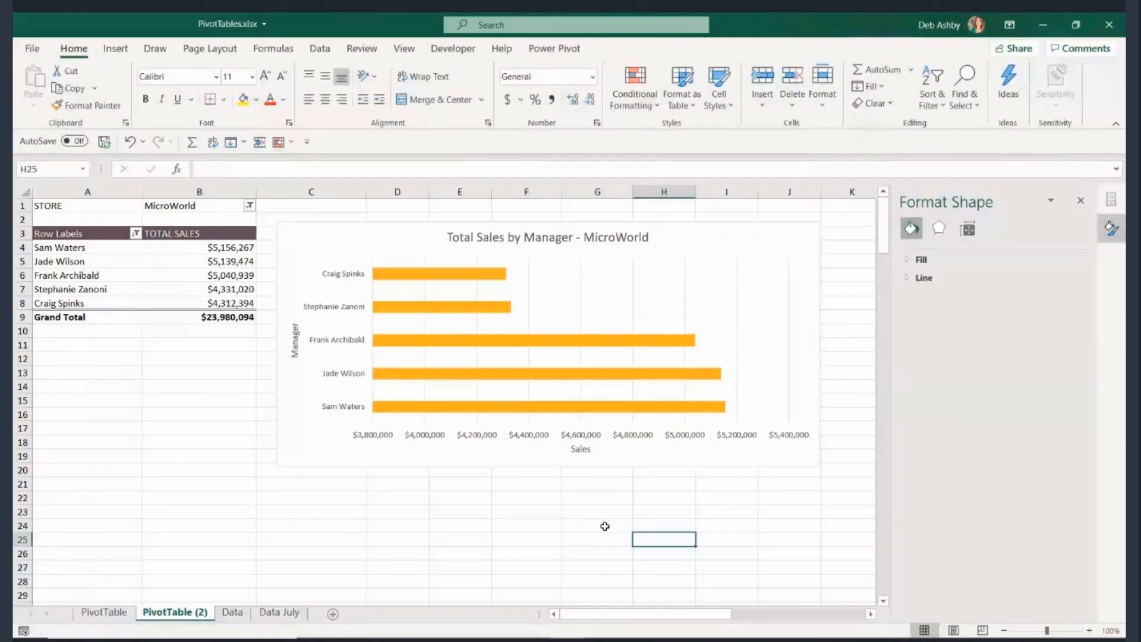
- Add data labels to the bars of the manager PivotChart
click(684, 249)
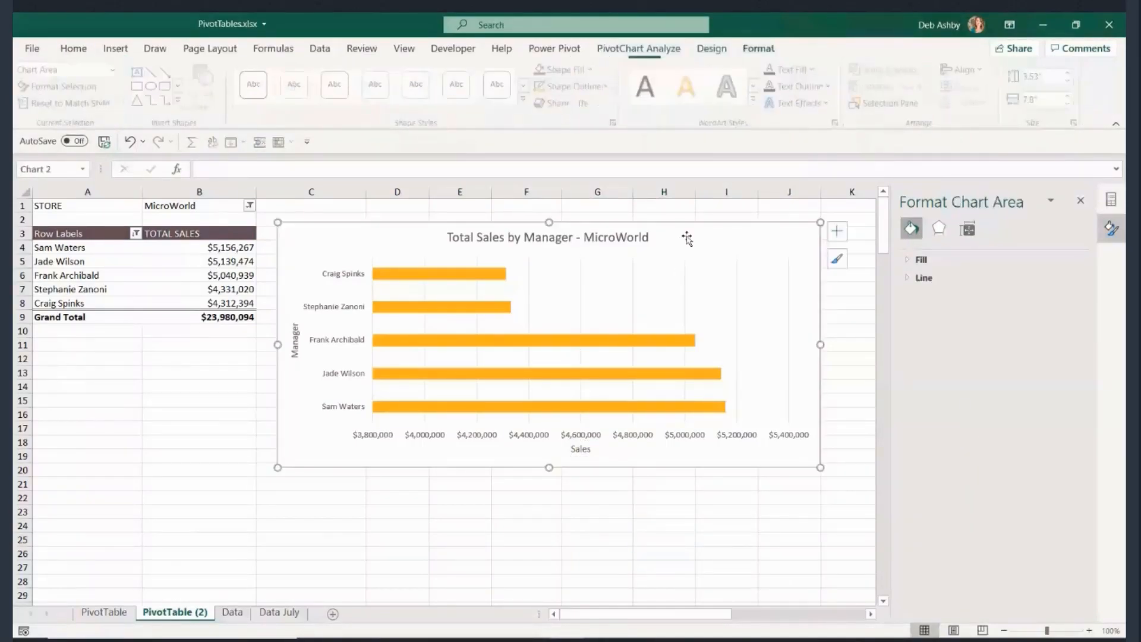
click(838, 236)
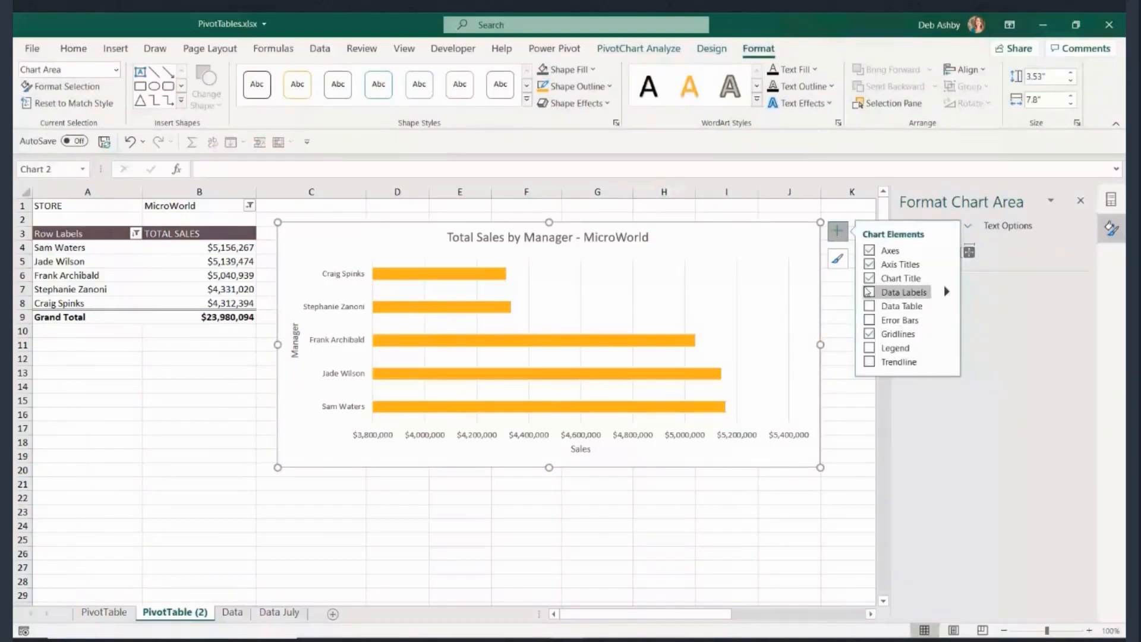
click(869, 293)
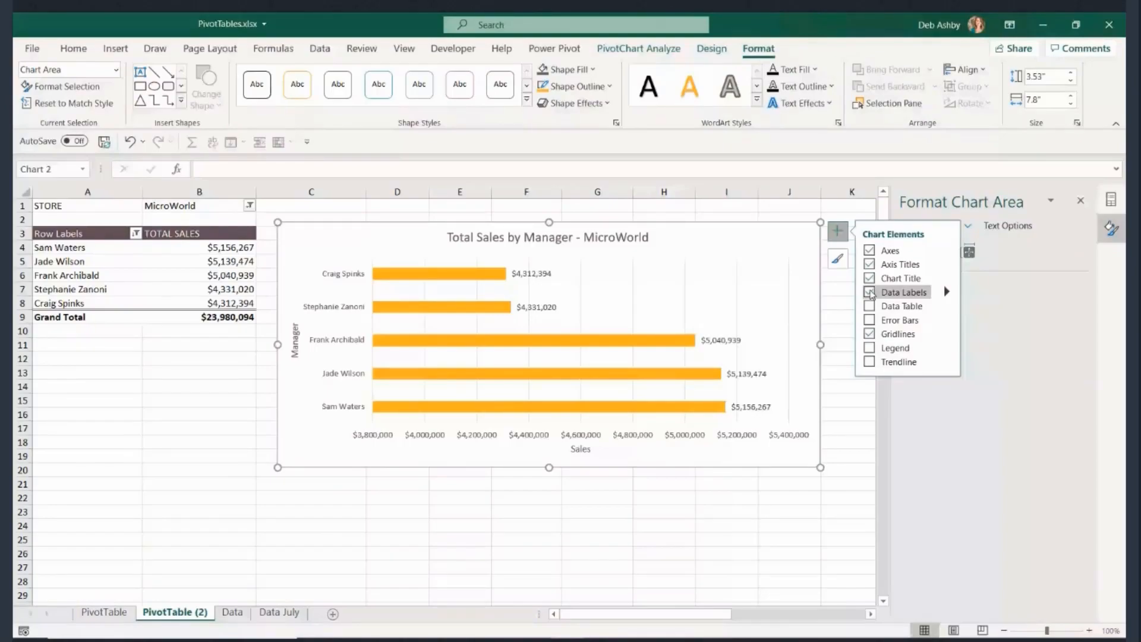
click(500, 534)
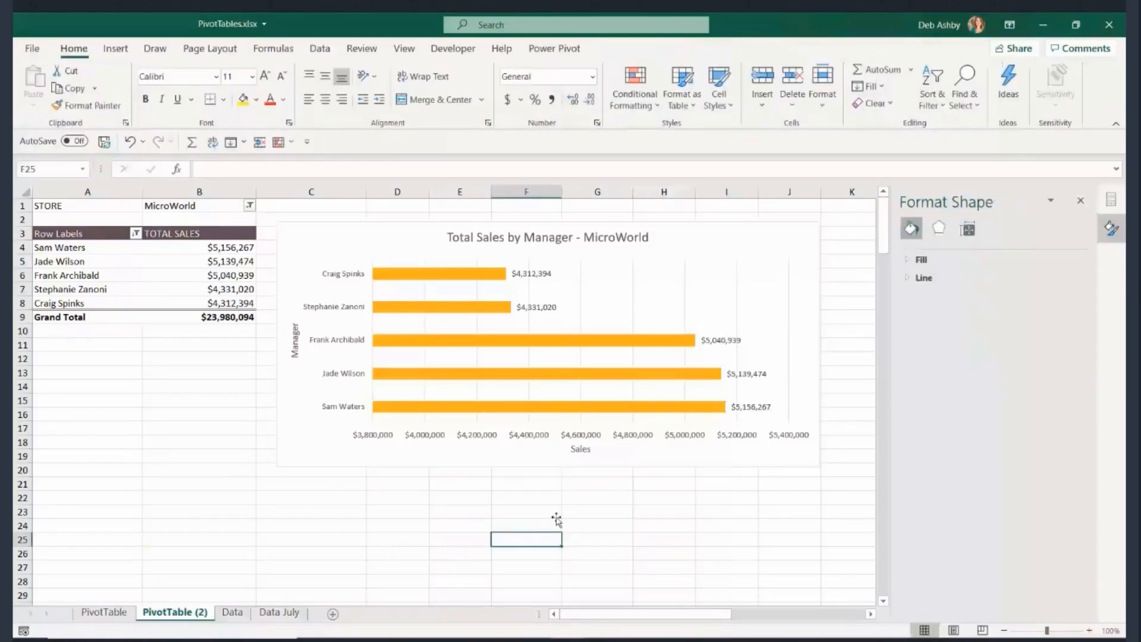
- Shift the PivotChart slightly down and to the right on the sheet, and close the chart area formatting options
click(728, 229)
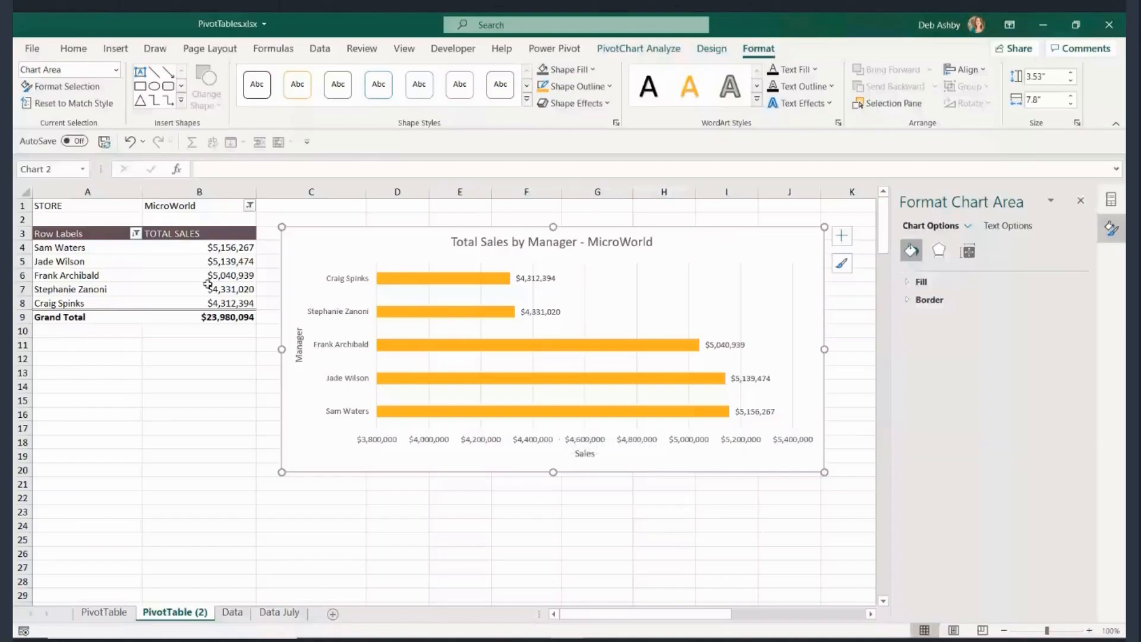
mouse_move(187, 277)
click(640, 50)
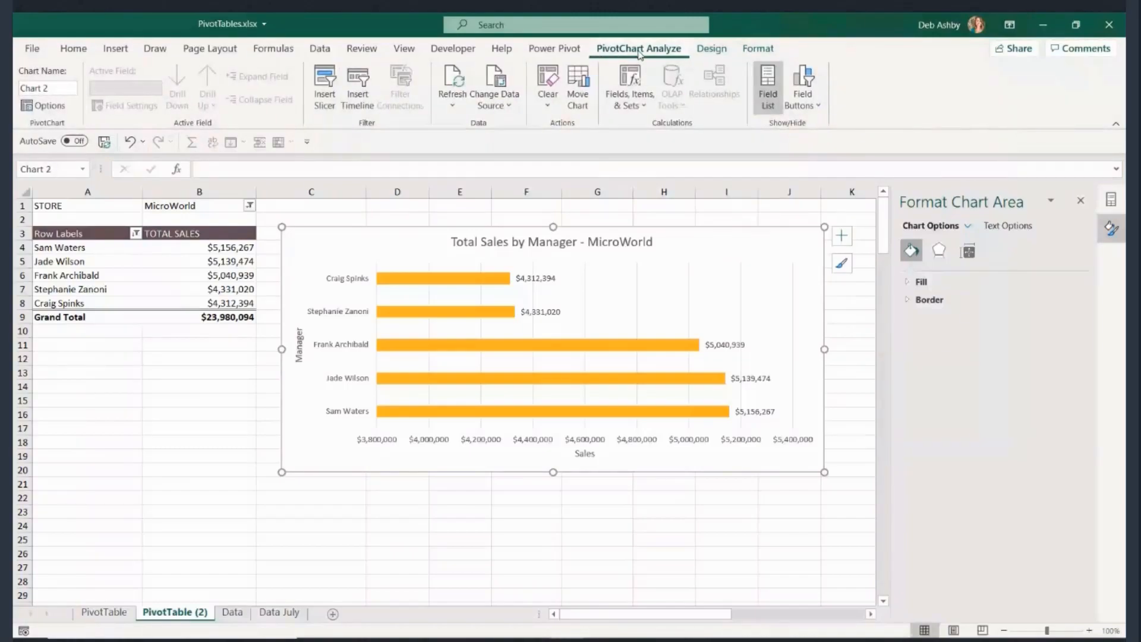
click(1082, 200)
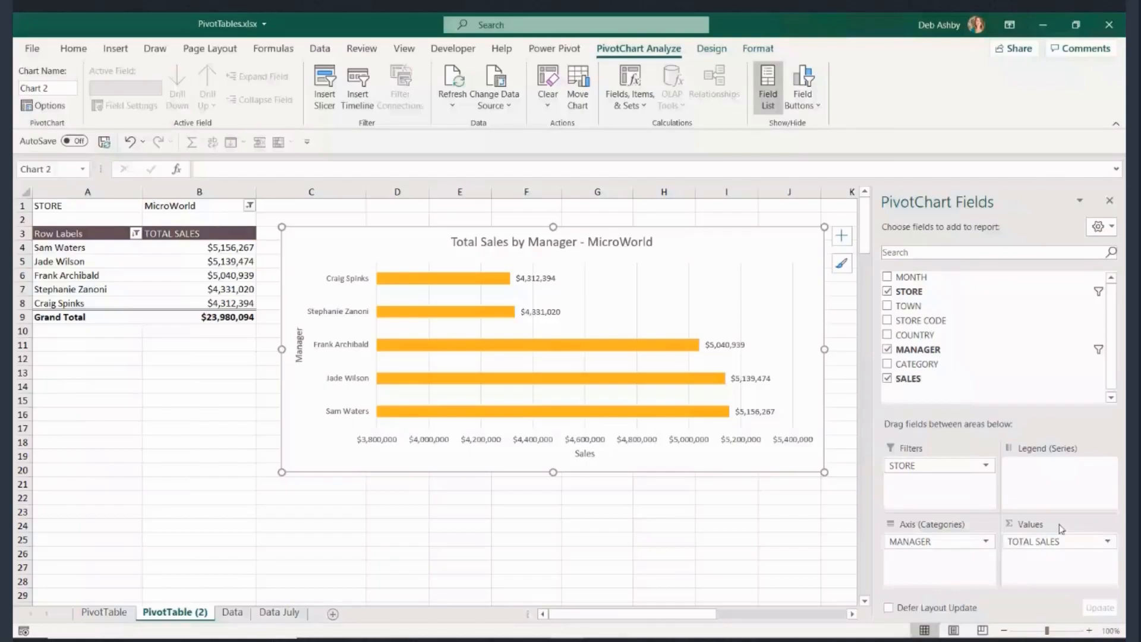
- Move the STORE field from the PivotChart's filters to its legend series
click(89, 275)
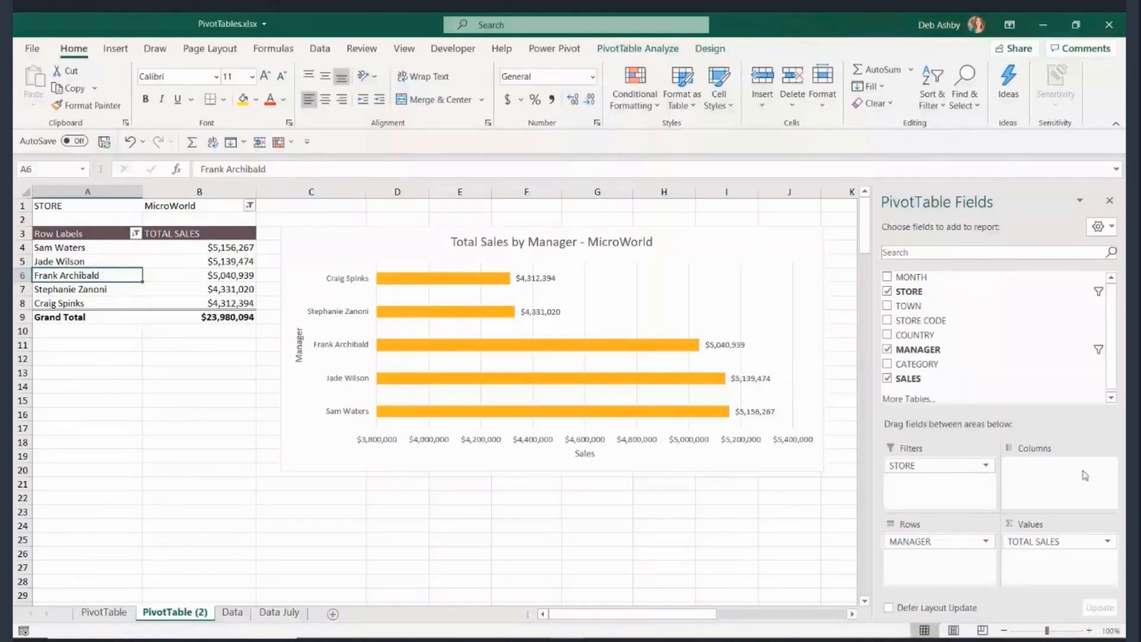
click(712, 240)
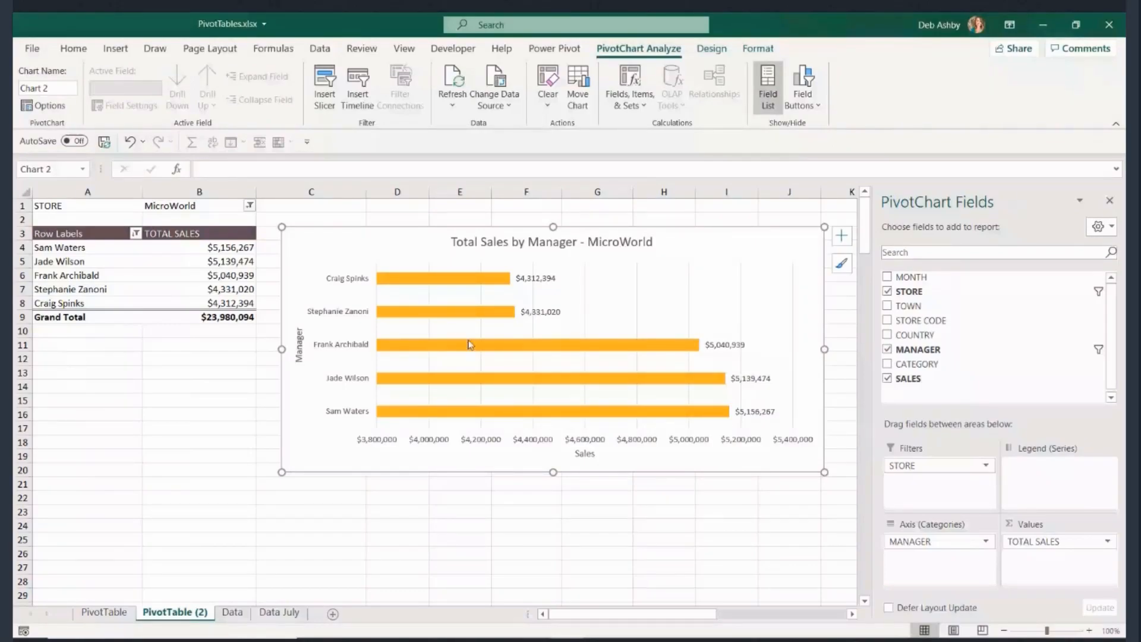
mouse_move(471, 345)
drag(902, 467, 1052, 482)
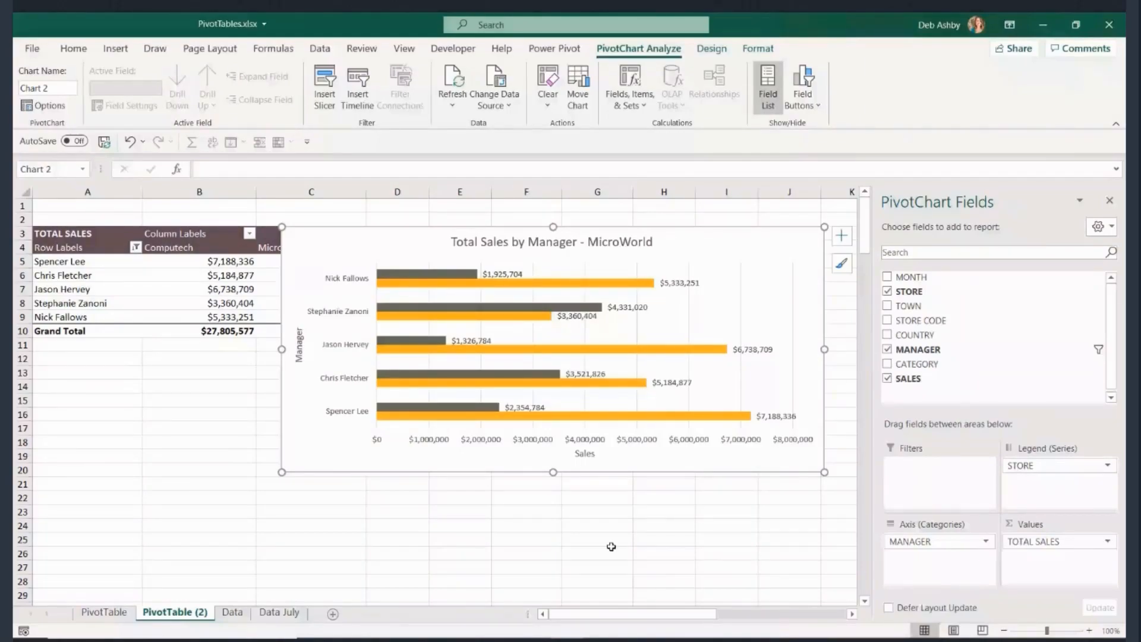
- Shorten the chart title to "Total Sales by Manager" by removing the store name
double_click(575, 242)
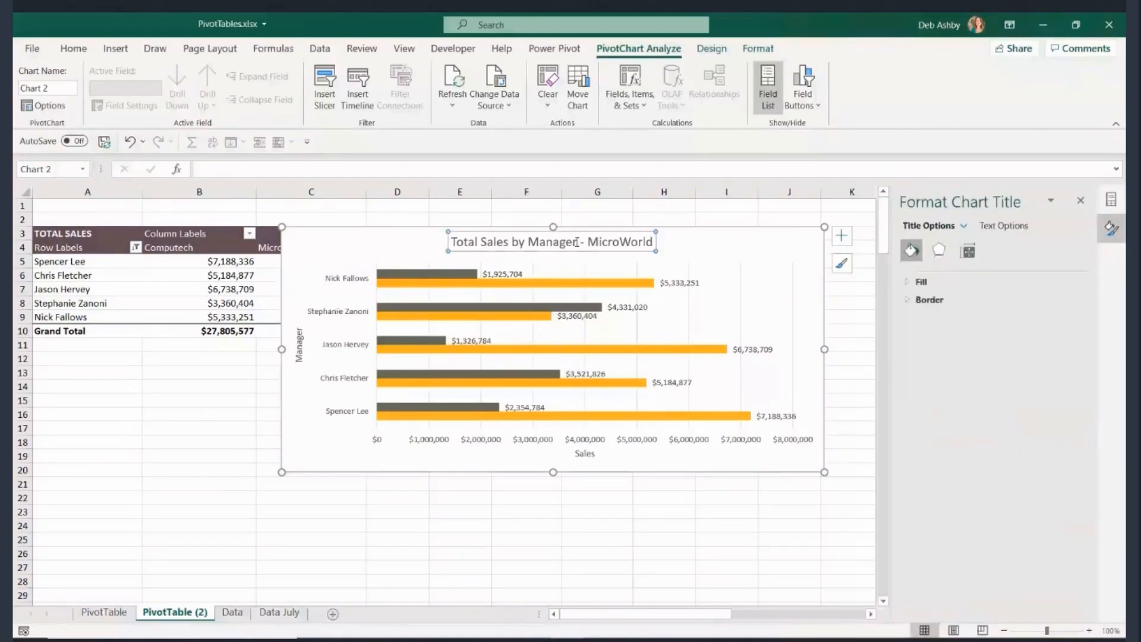
click(577, 243)
drag(578, 243, 651, 244)
click(623, 243)
key(Delete)
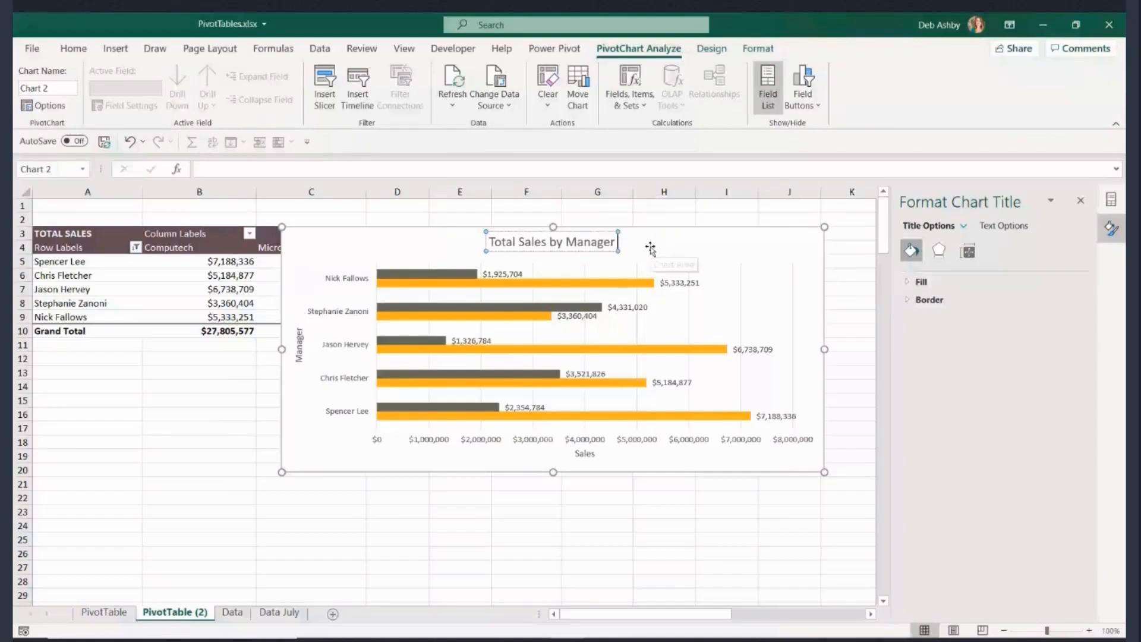
click(618, 554)
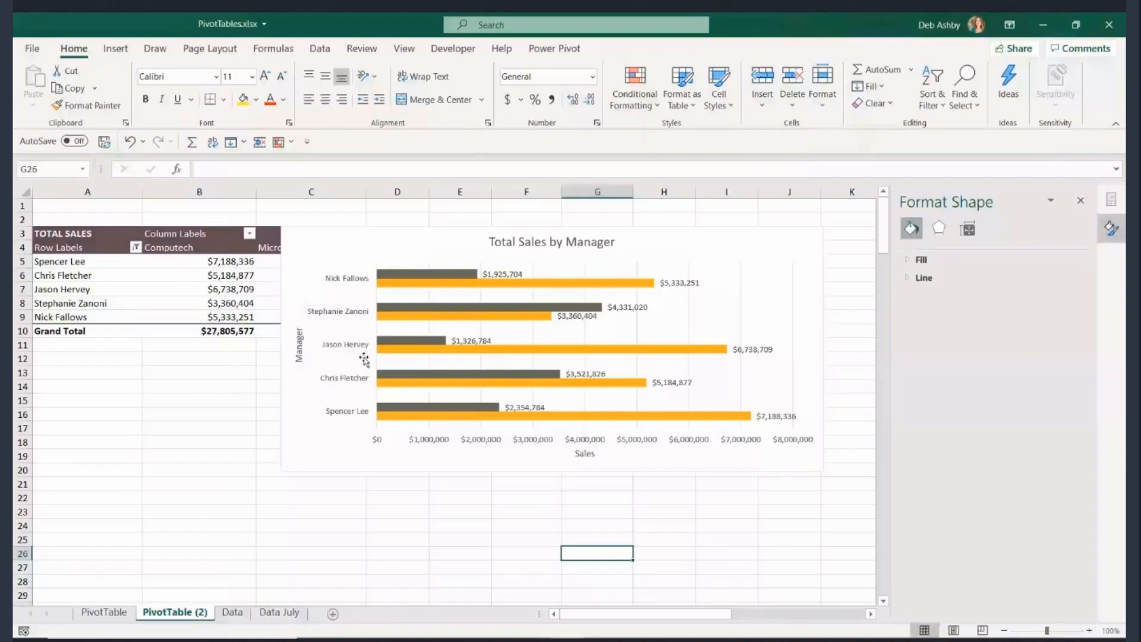
- Move the PivotChart below the PivotTable so that it no longer covers the table's columns
drag(364, 359, 378, 357)
drag(423, 227, 449, 229)
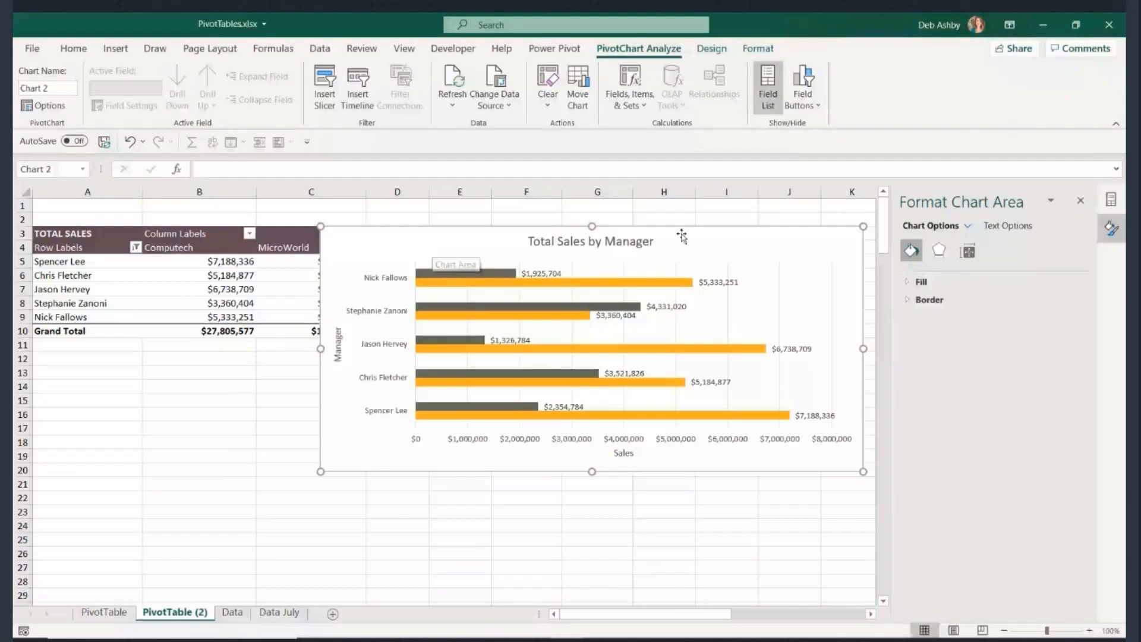
mouse_move(681, 236)
mouse_down()
mouse_move(779, 247)
mouse_move(729, 234)
mouse_move(669, 244)
mouse_up()
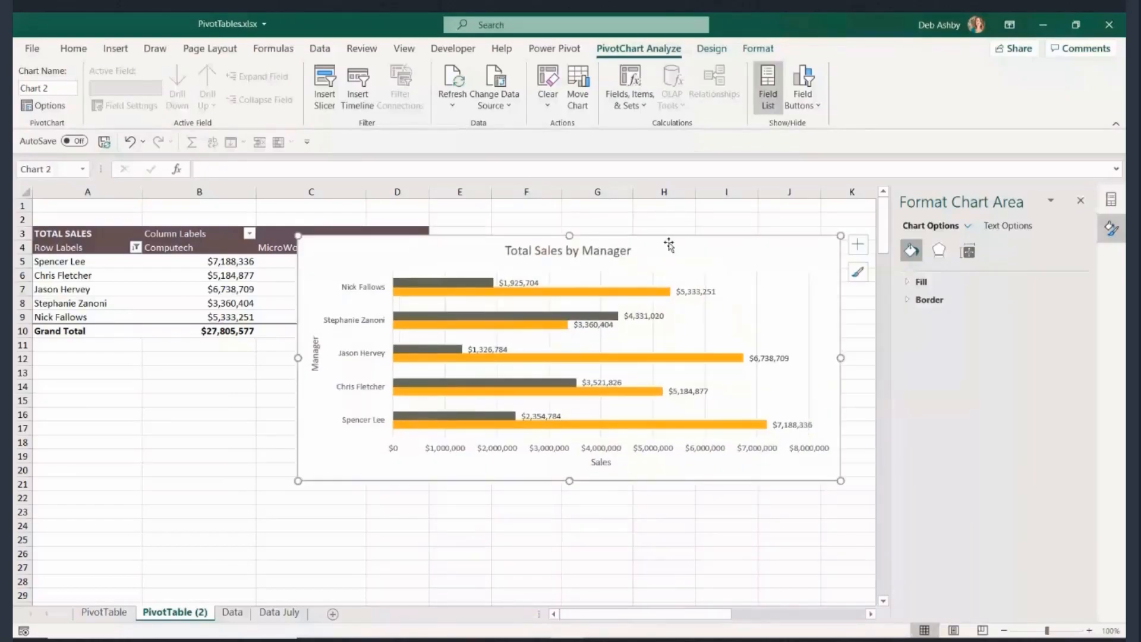
click(245, 279)
drag(665, 252, 651, 387)
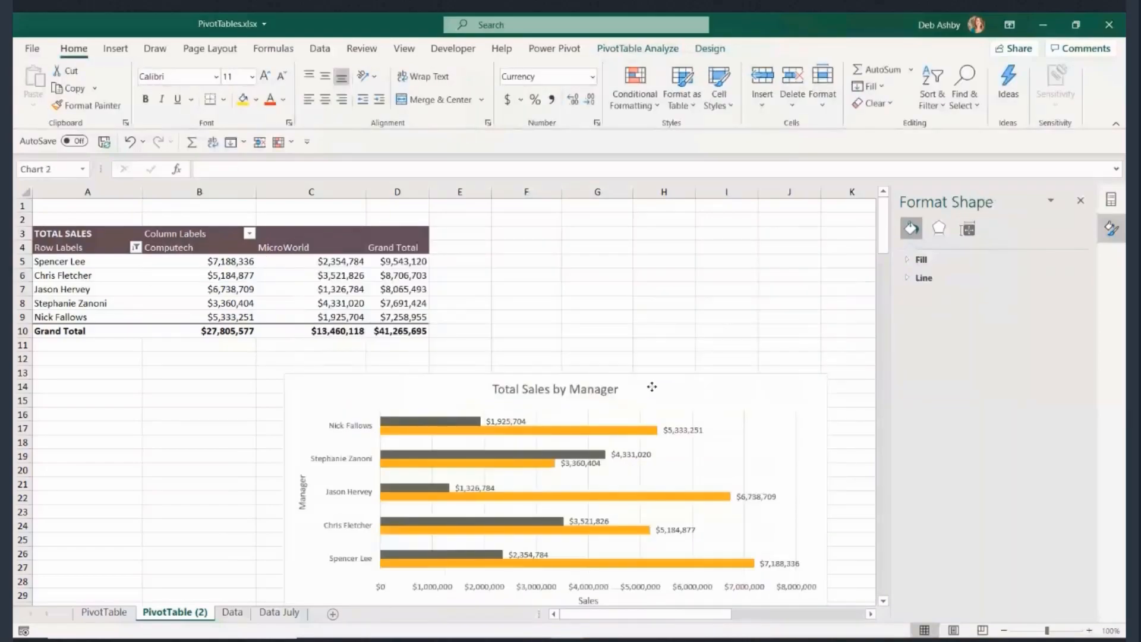
- Turn off the PivotTable's grand totals for rows and columns, and place the chart beside the table
click(309, 270)
click(710, 48)
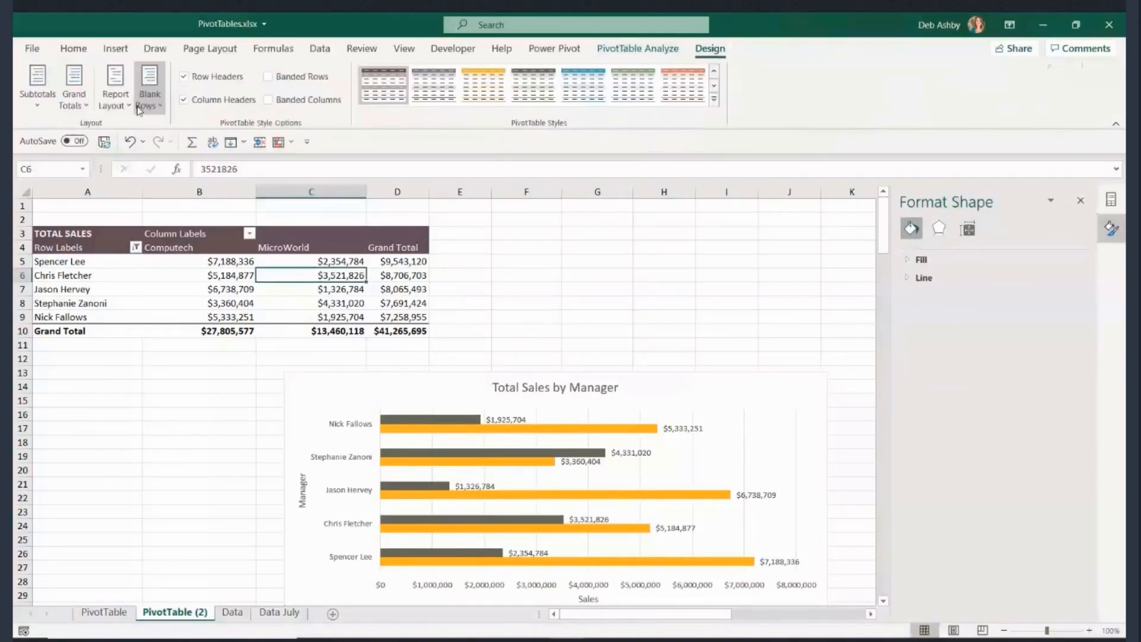
click(77, 101)
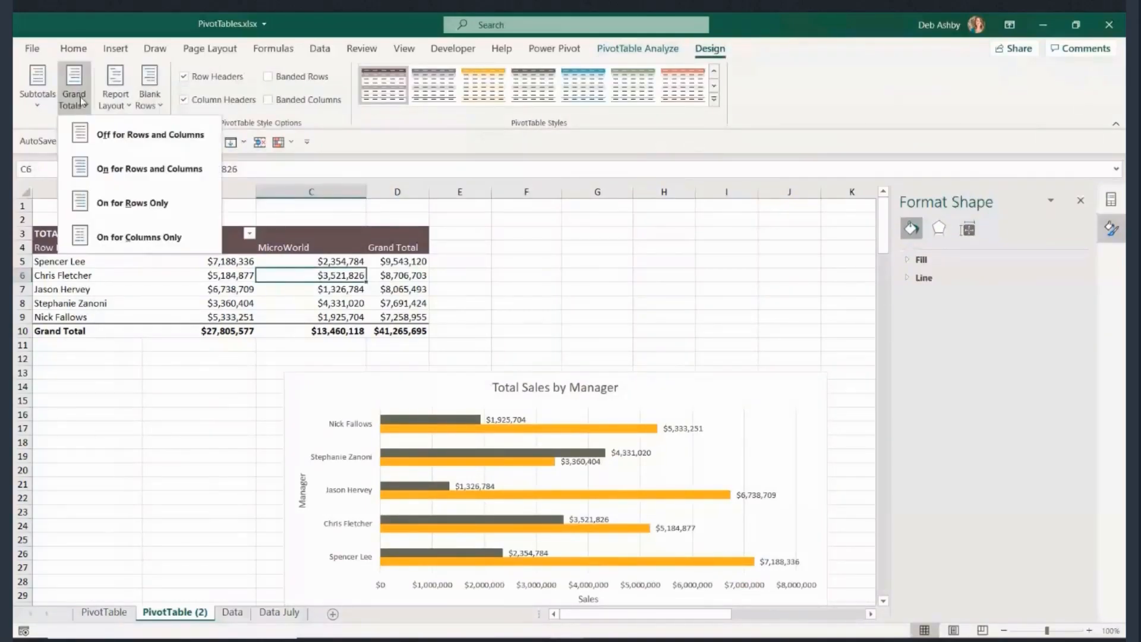
click(142, 134)
drag(649, 390, 743, 241)
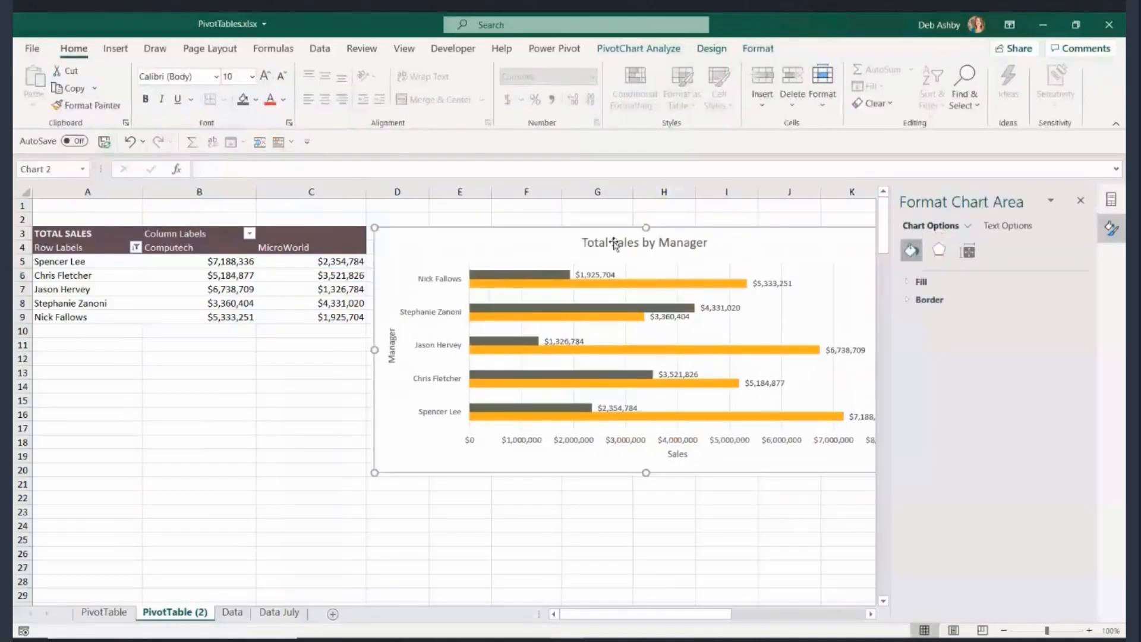
- Recolour the PivotChart with the fourth colorful palette, starting with purple and orange, and nudge the chart slightly
click(758, 50)
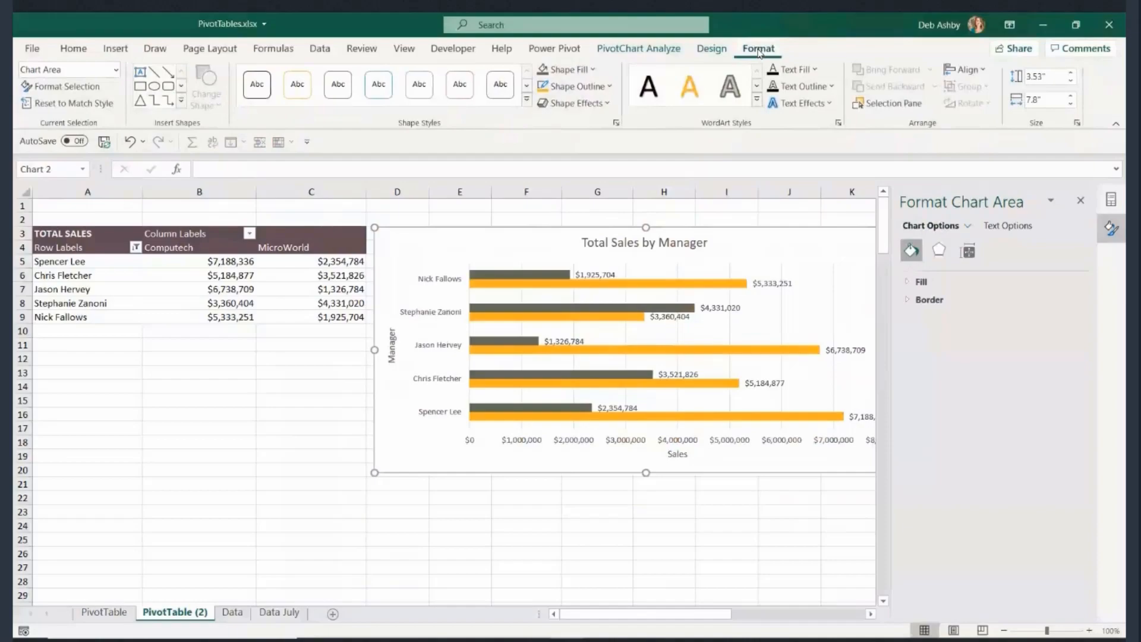
click(713, 50)
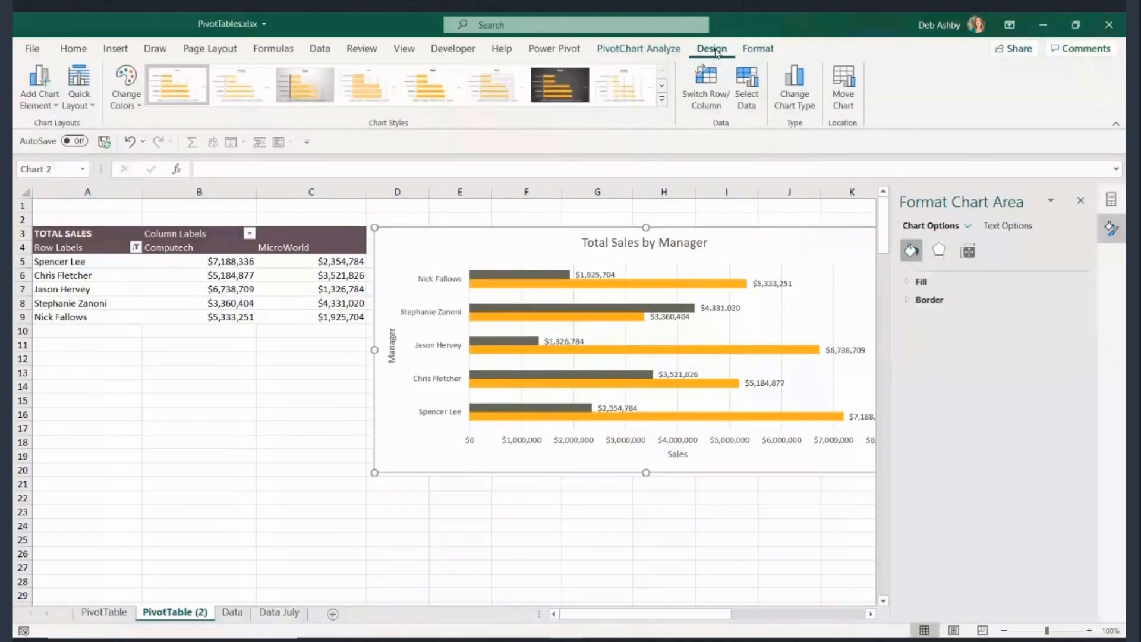
click(137, 104)
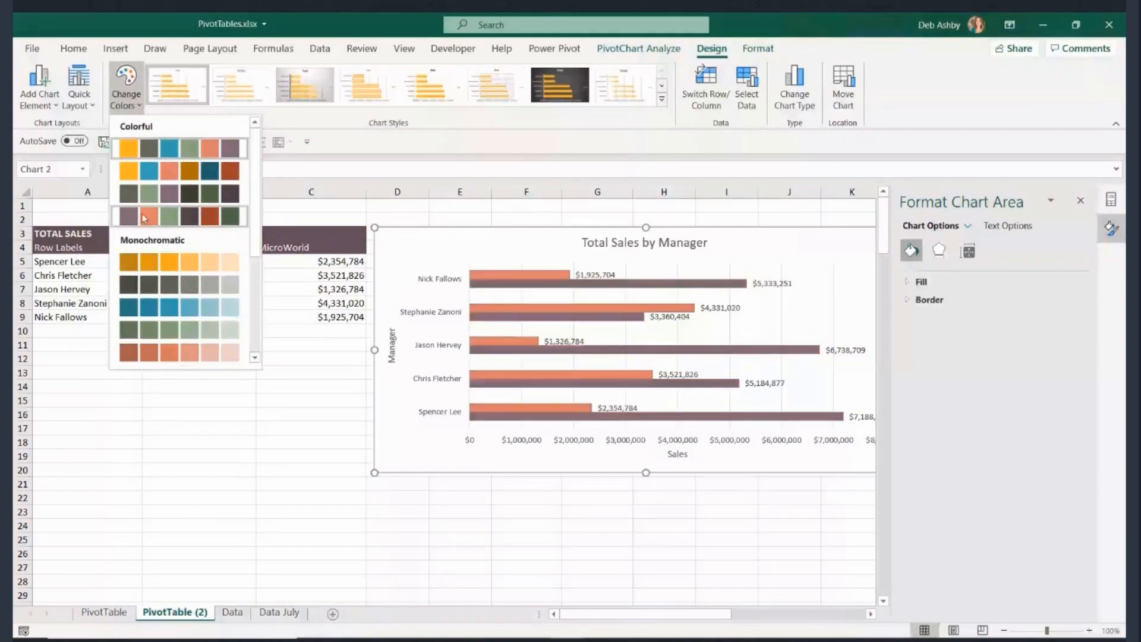
click(144, 217)
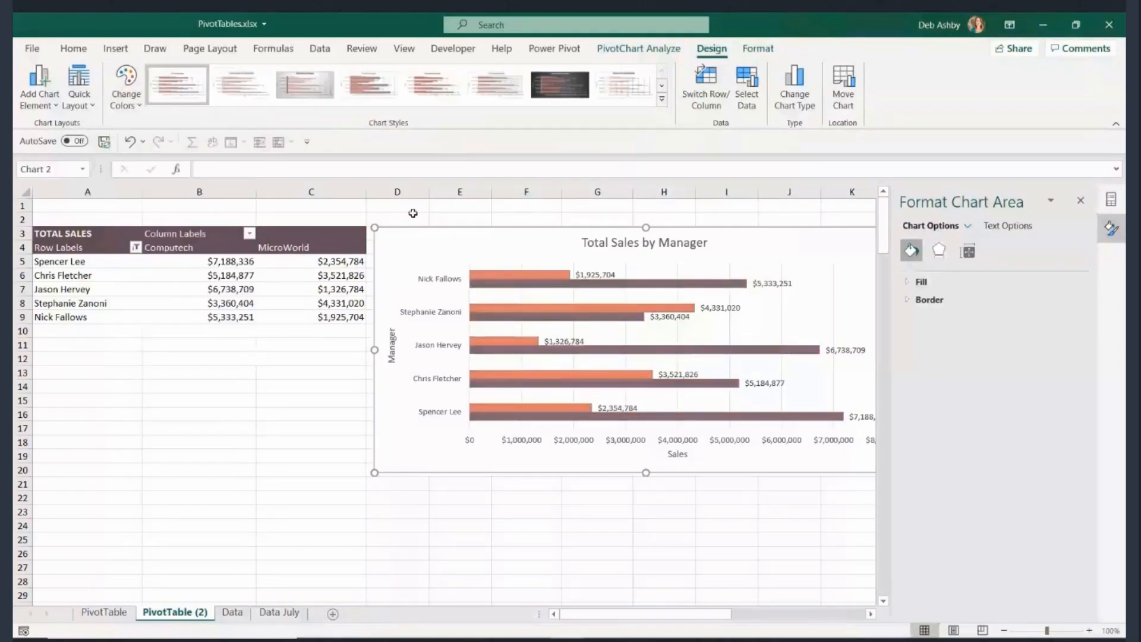
drag(525, 229, 522, 228)
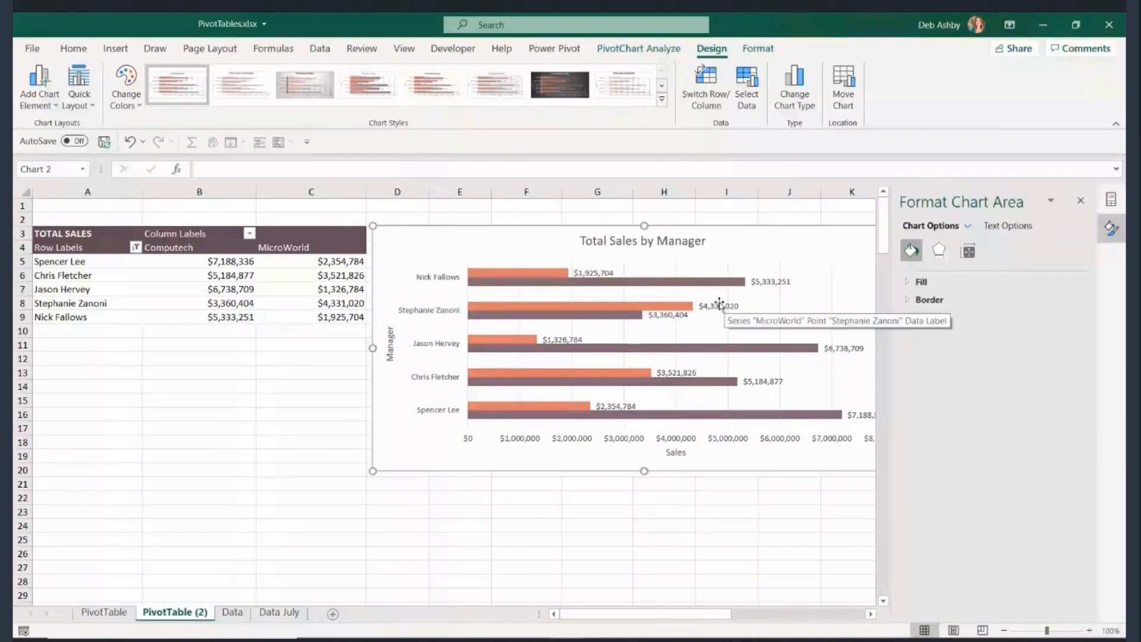
- Relocate the PivotTable to start at cell C3 and place the chart directly beneath it, leaving columns A and B free
mouse_move(721, 634)
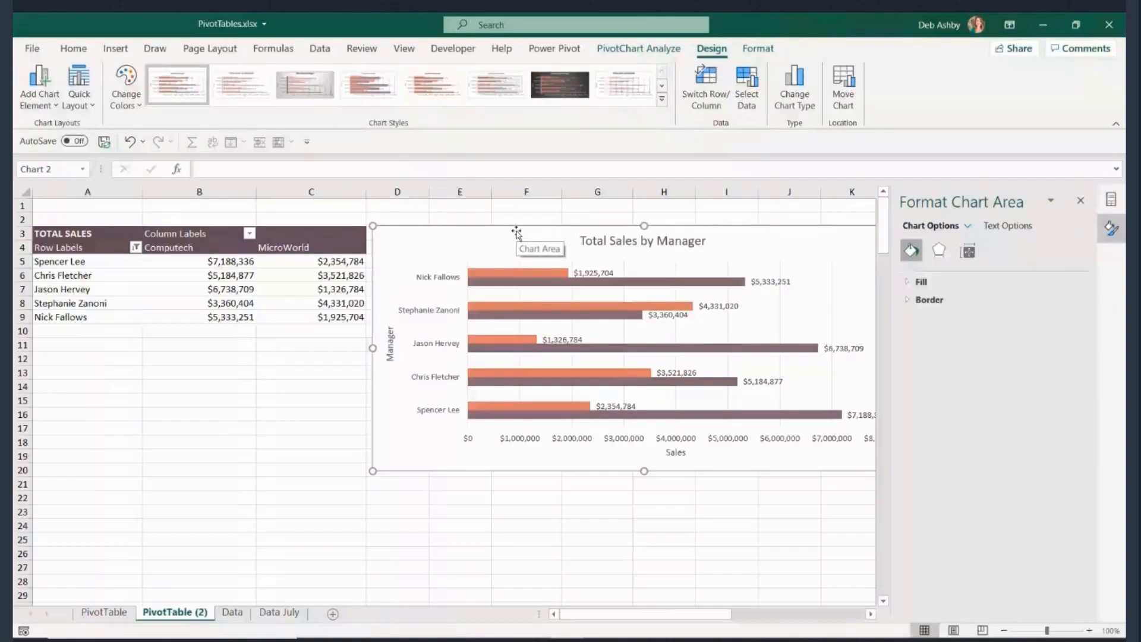
drag(516, 232, 372, 475)
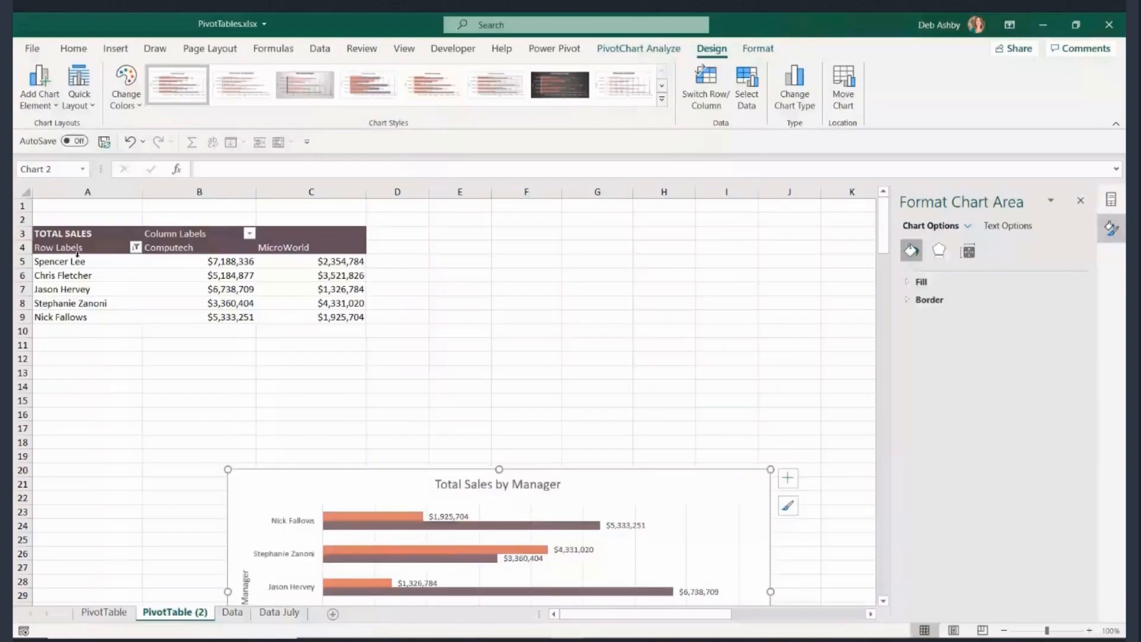
click(77, 254)
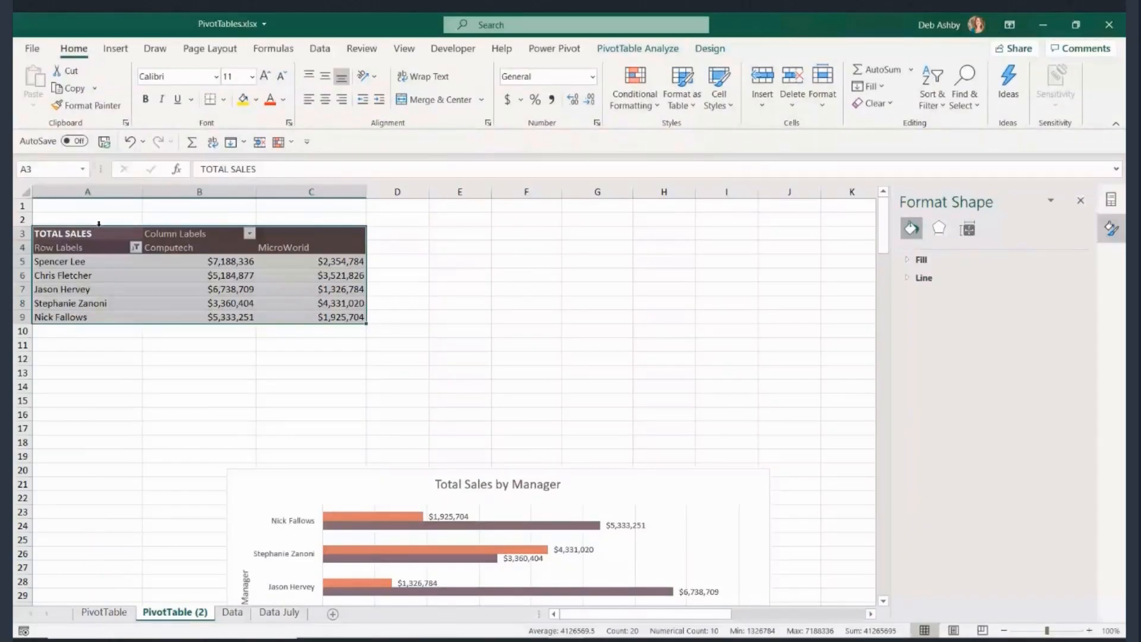
drag(99, 224, 300, 229)
click(530, 493)
drag(583, 474, 615, 341)
click(100, 272)
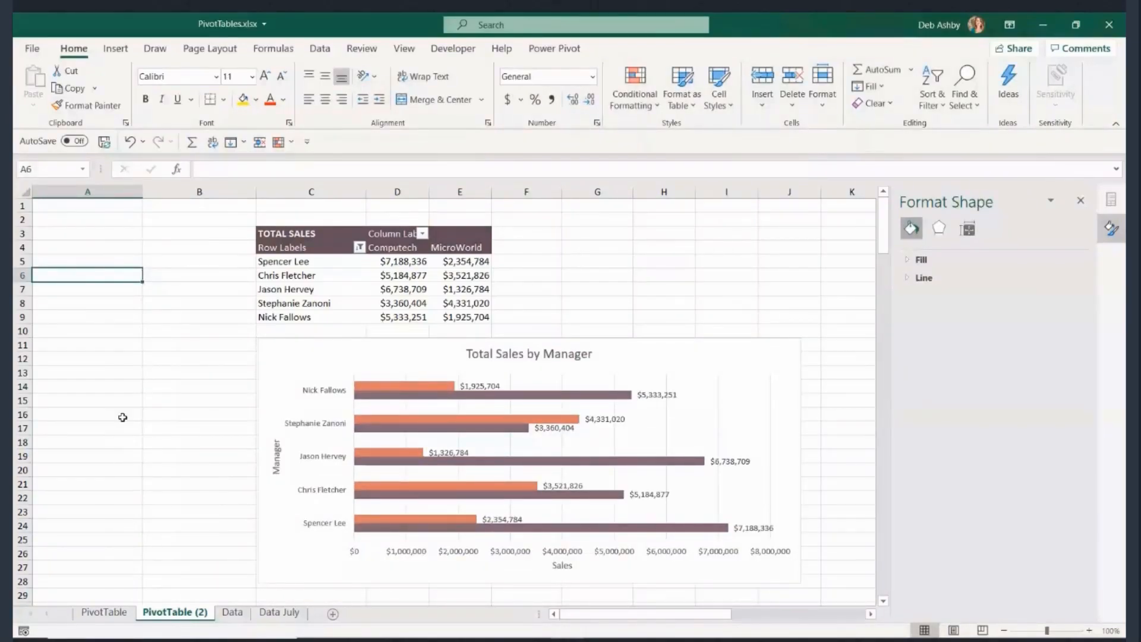
- Insert slicers for the TOWN and STORE CODE fields of the PivotTable
click(332, 276)
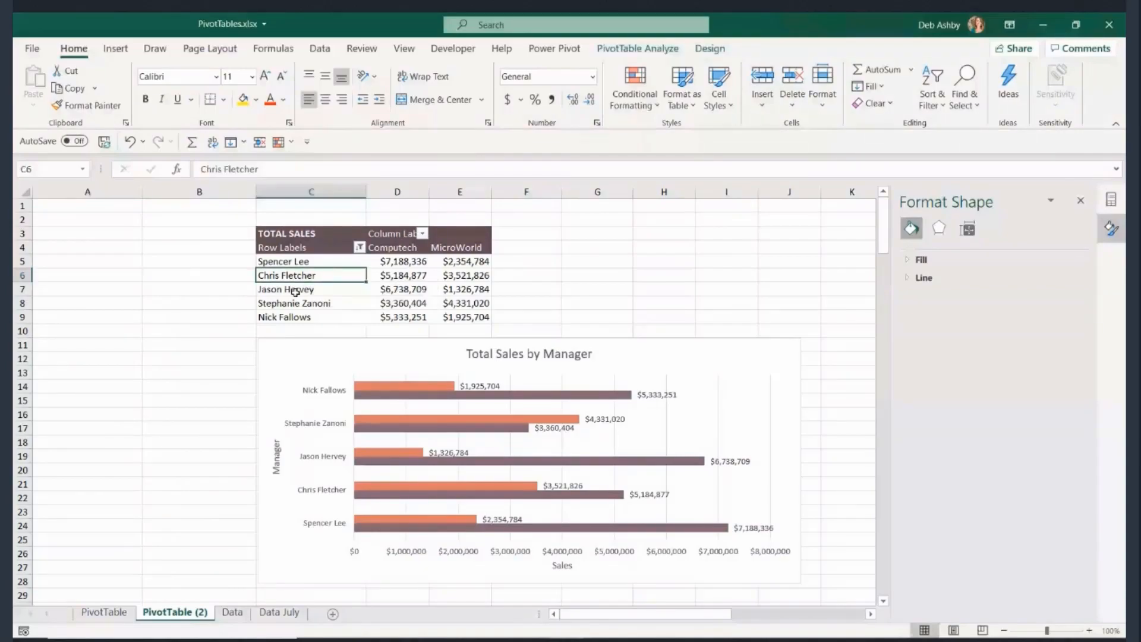
click(652, 53)
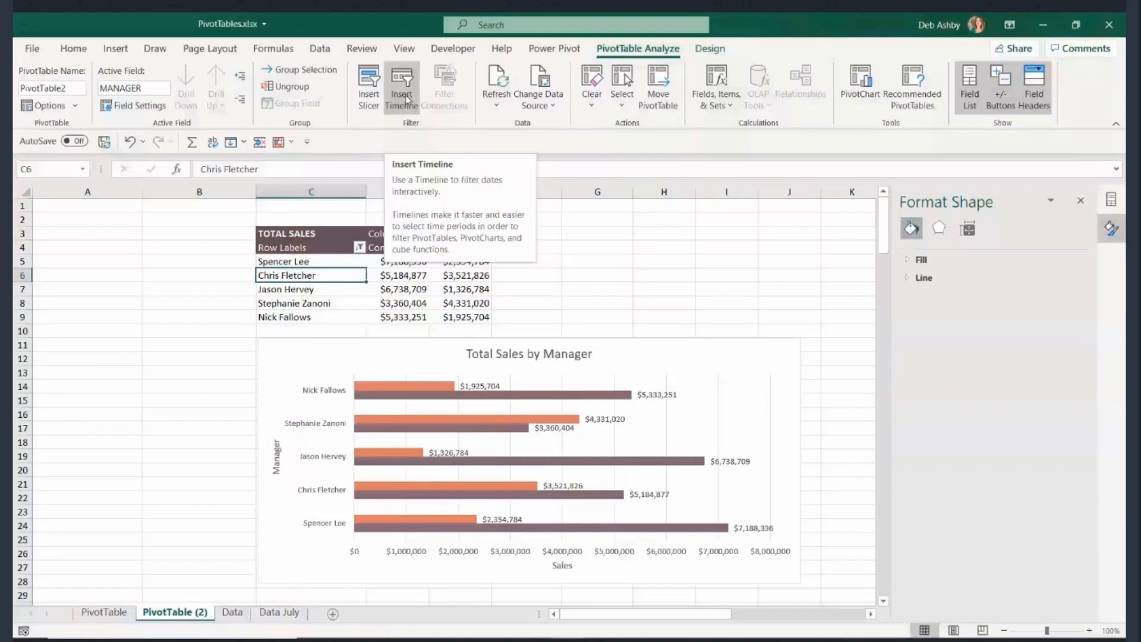
click(368, 102)
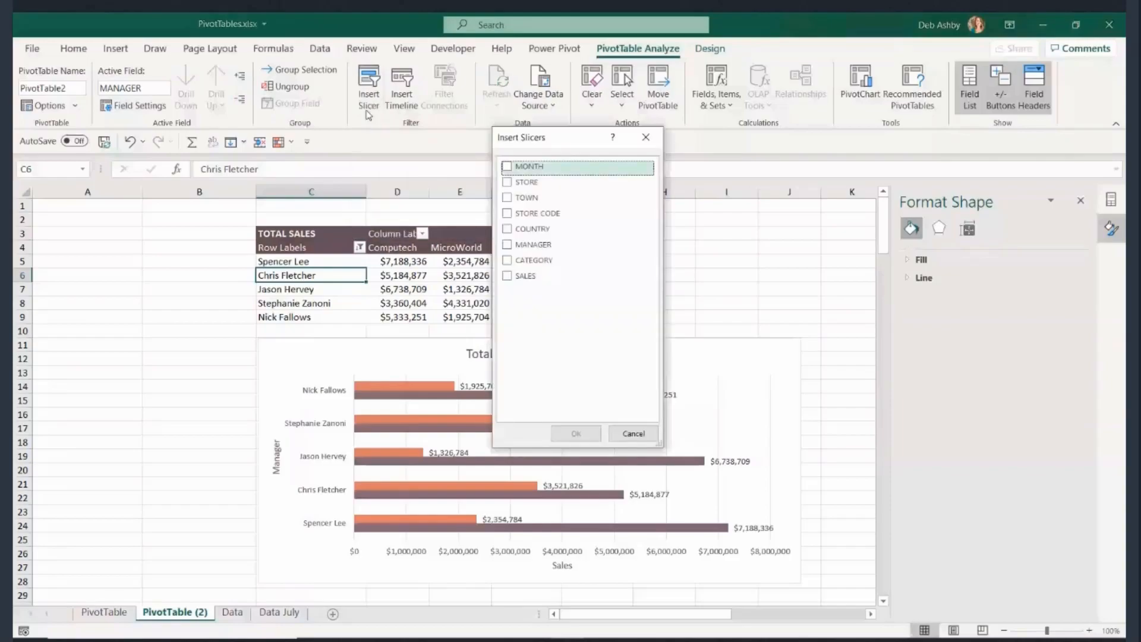
drag(555, 141, 426, 148)
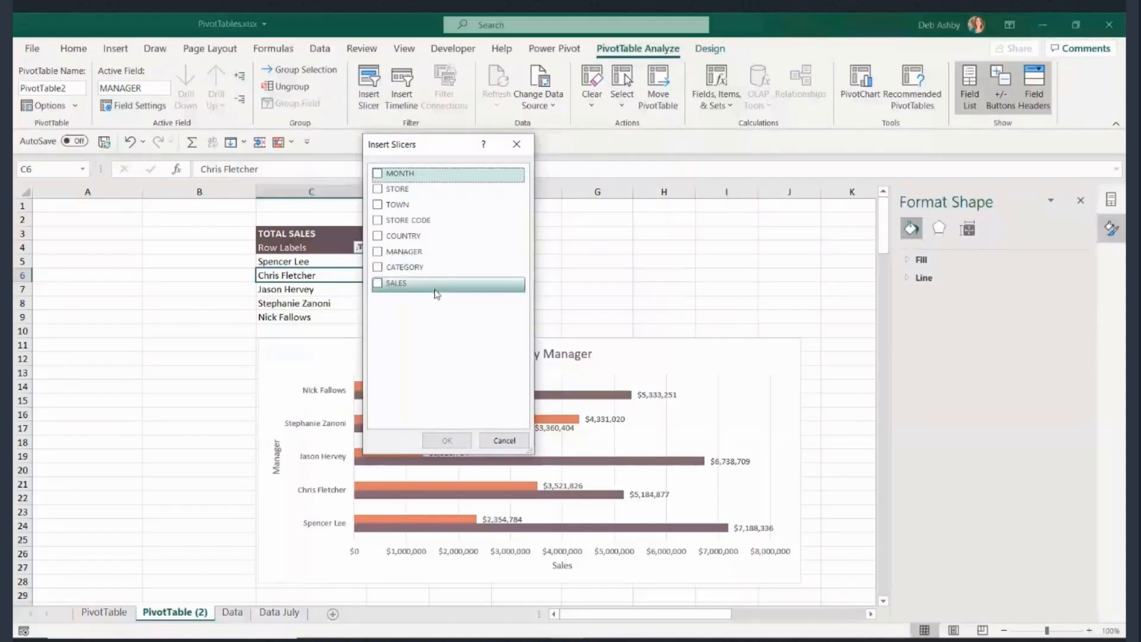
click(378, 206)
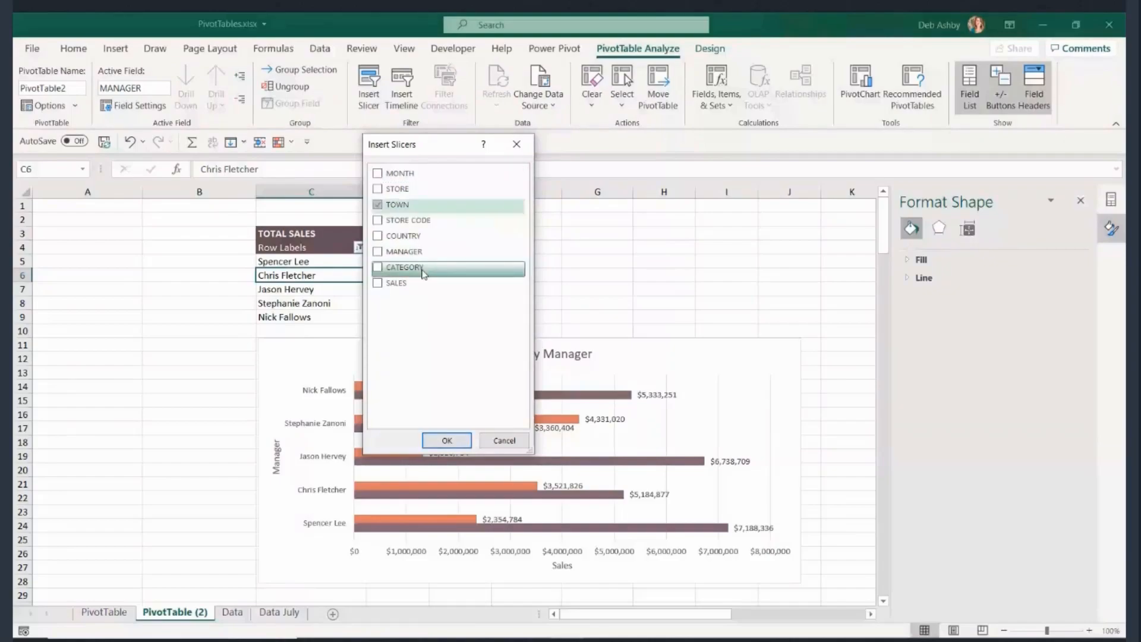
click(379, 221)
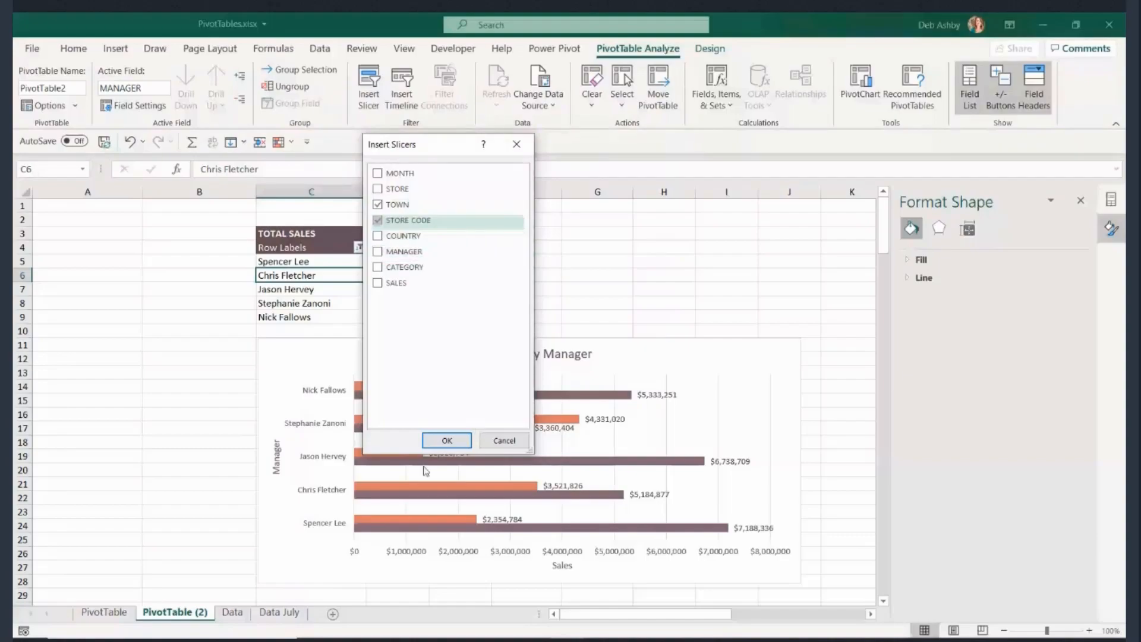
click(448, 441)
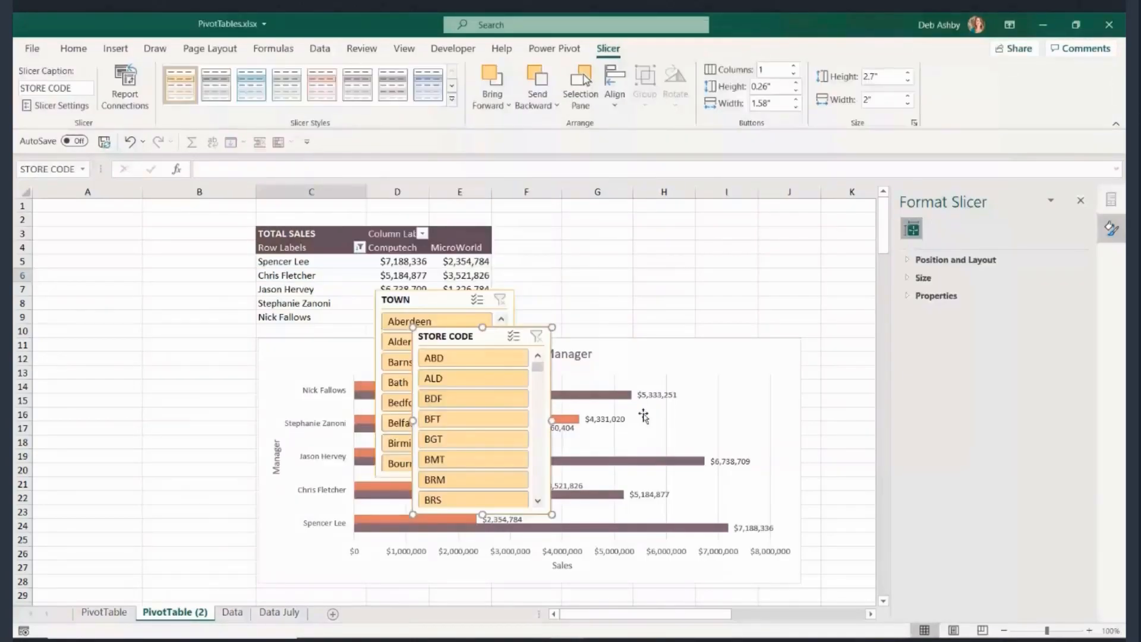
- Stack the TOWN slicer above the STORE CODE slicer over columns A and B, widening both to about 3" and making TOWN about 2.56" high
drag(434, 295, 93, 220)
drag(176, 307, 244, 308)
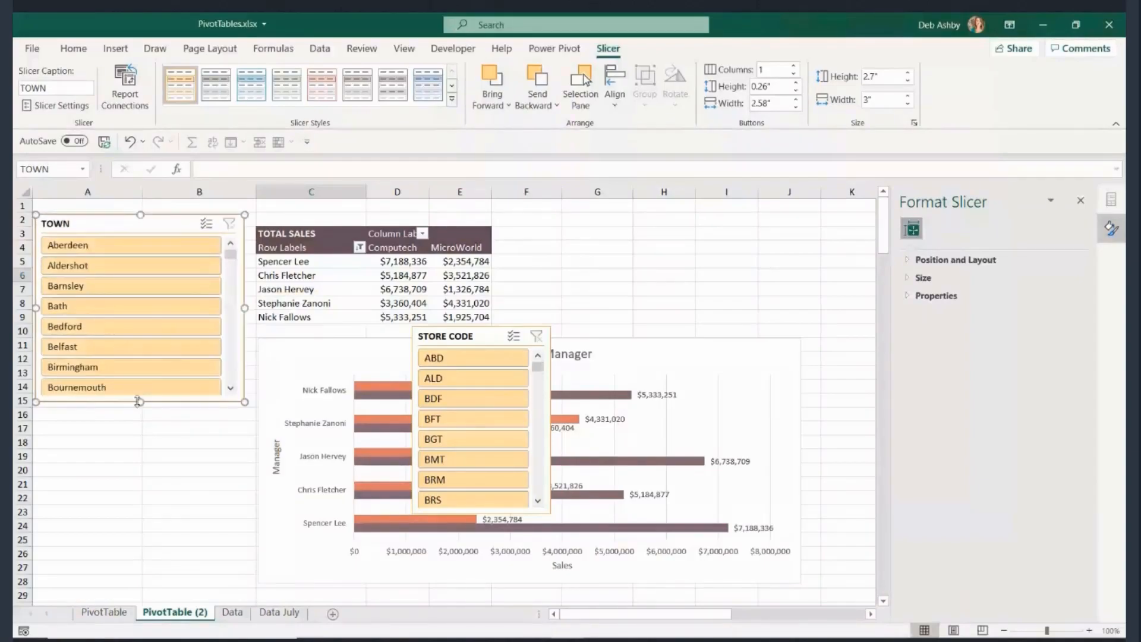
drag(138, 402, 145, 327)
drag(141, 328, 141, 391)
drag(474, 339, 99, 413)
drag(177, 493, 246, 494)
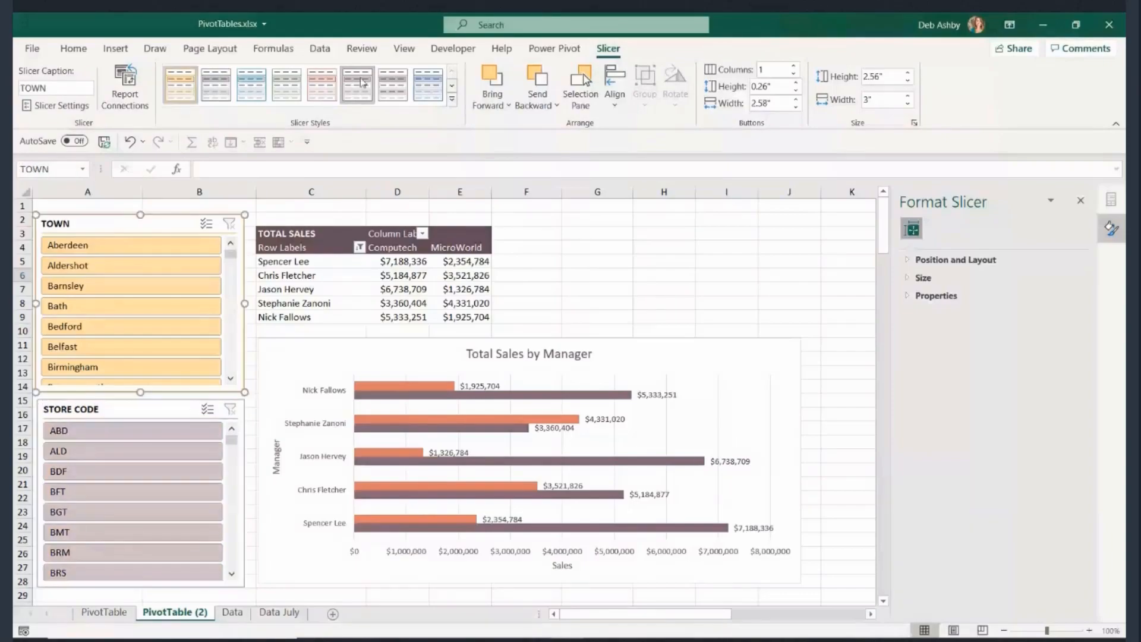
- Apply the light purple slicer style to the TOWN slicer to match STORE CODE, and arrange its buttons in 3 columns
click(362, 82)
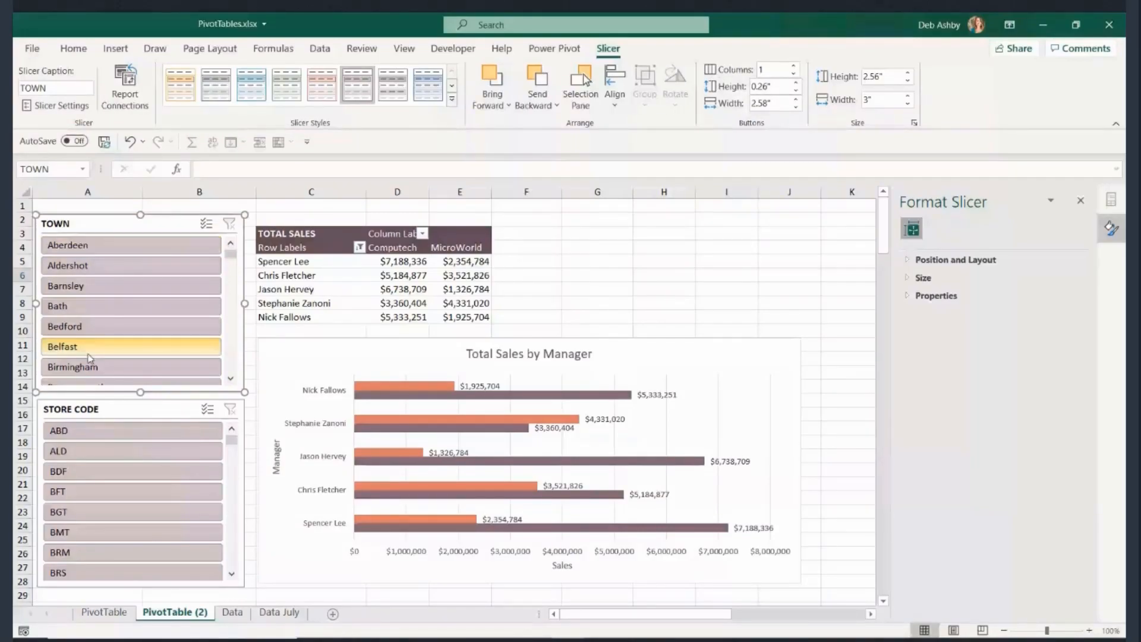
click(793, 66)
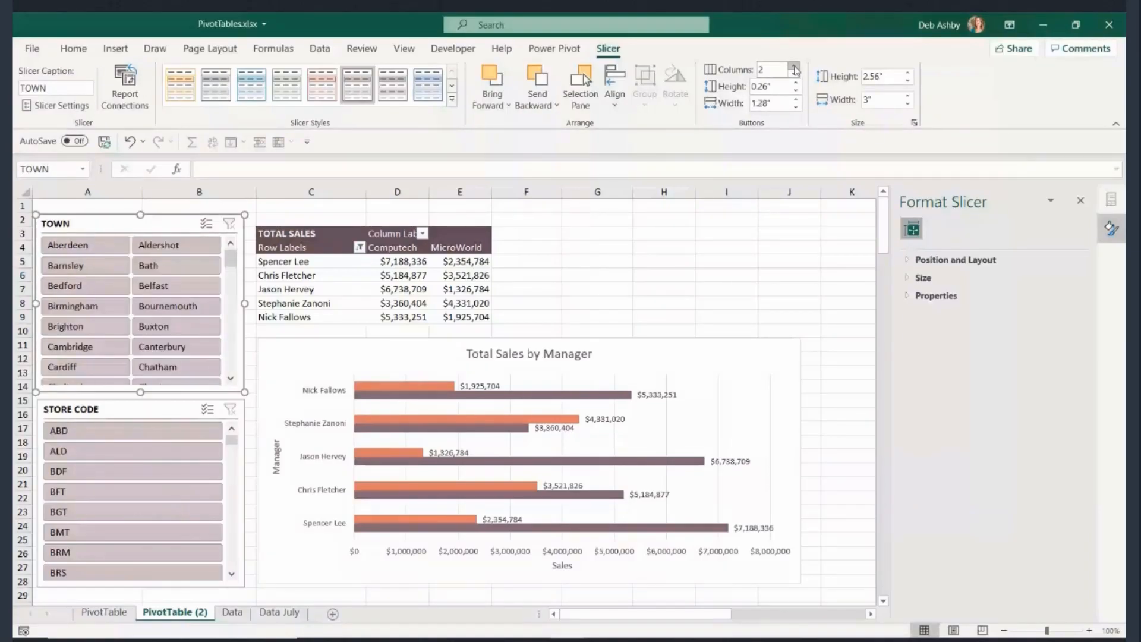
click(794, 66)
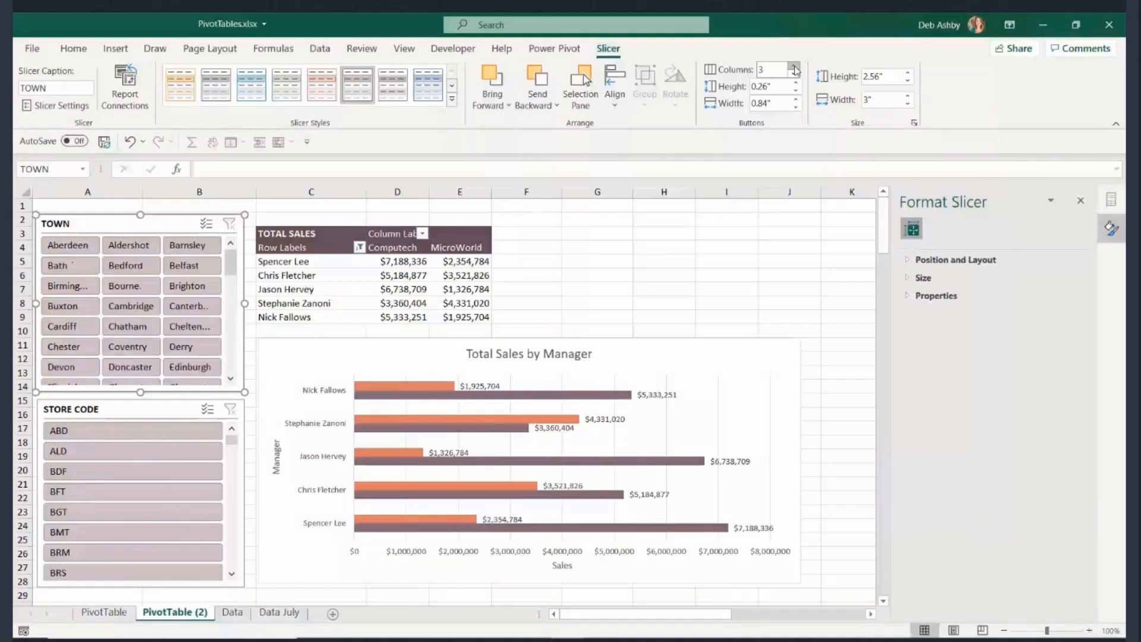
- Arrange the STORE CODE slicer's buttons in 3 columns
click(179, 414)
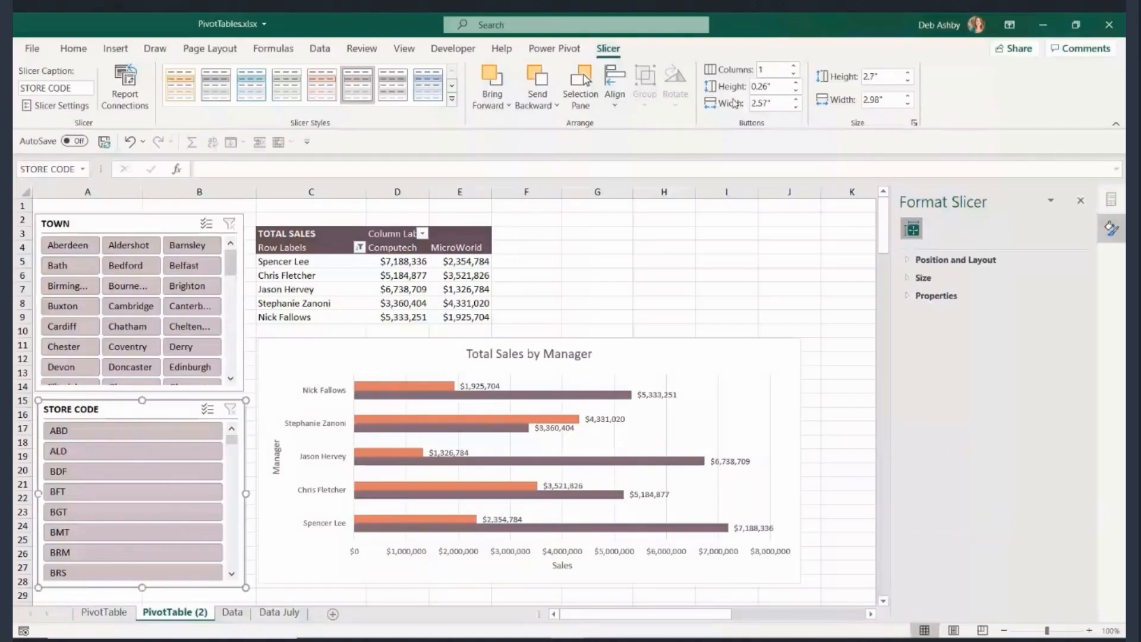
click(794, 66)
click(793, 67)
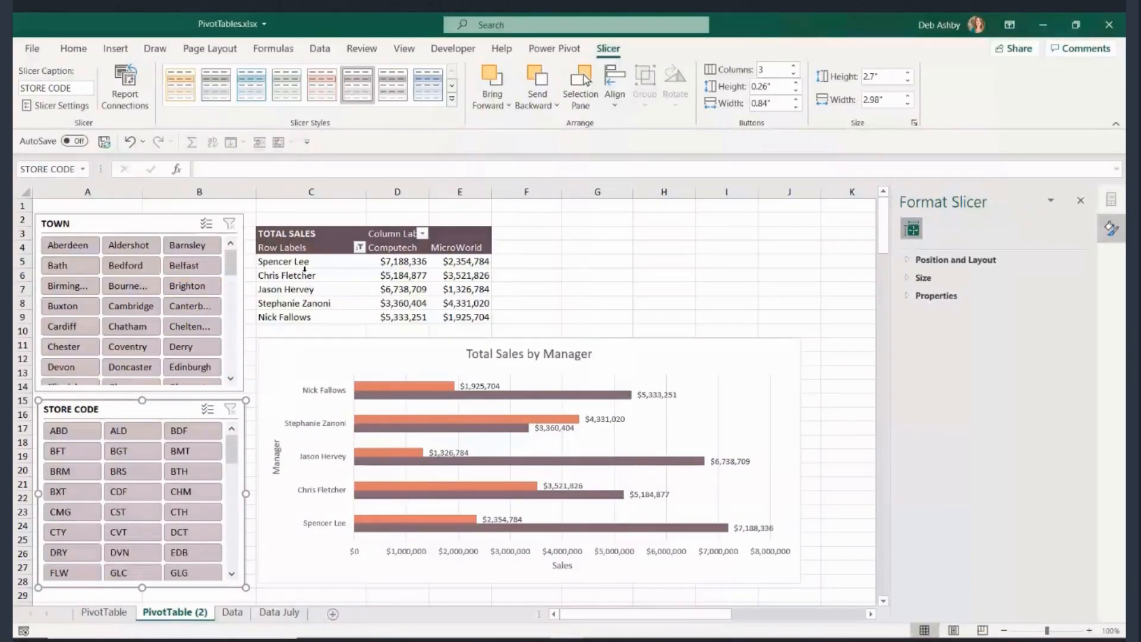
- Filter the PivotTable by the towns Bath, Bedford, Cambridge and Cheltenham with the TOWN slicer, and clear that filter again
mouse_move(496, 420)
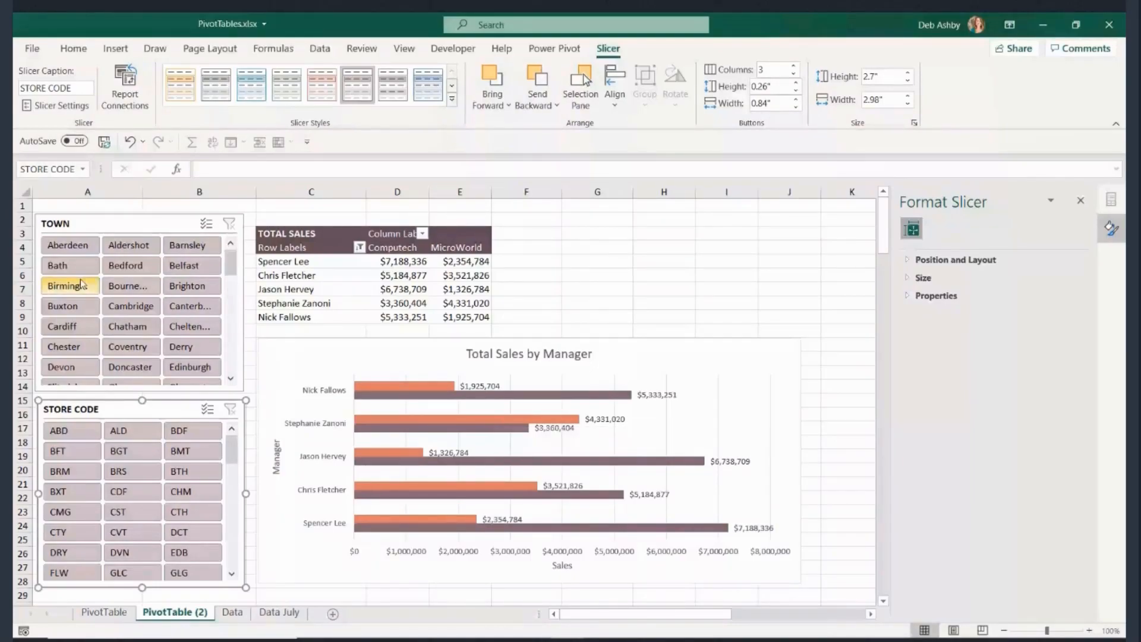
click(60, 270)
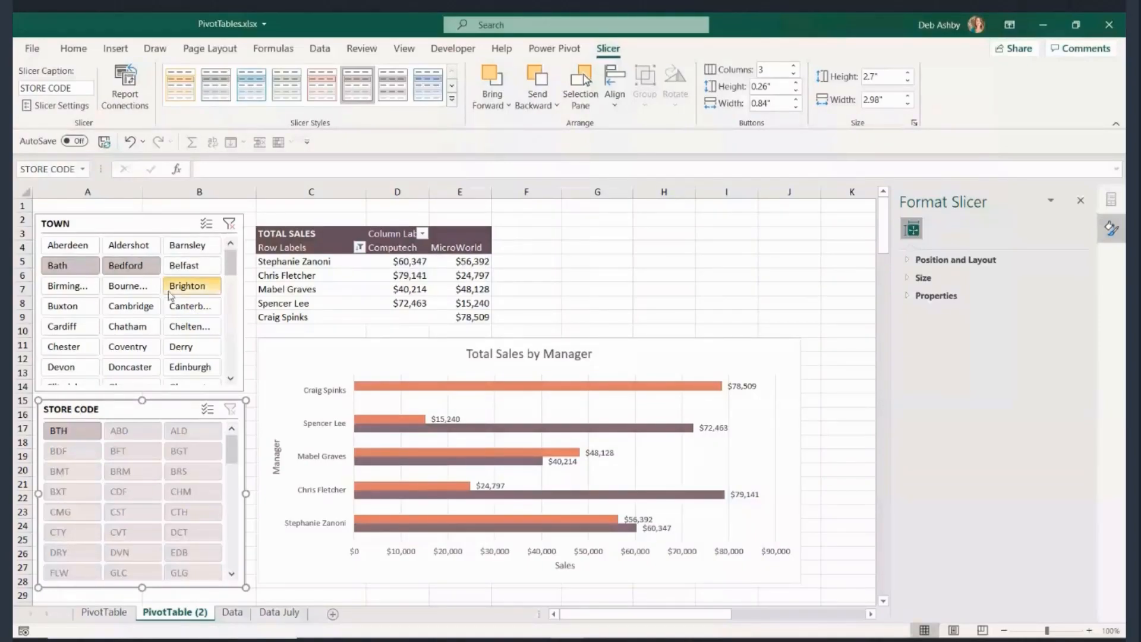
ctrl+click(131, 306)
ctrl+click(189, 326)
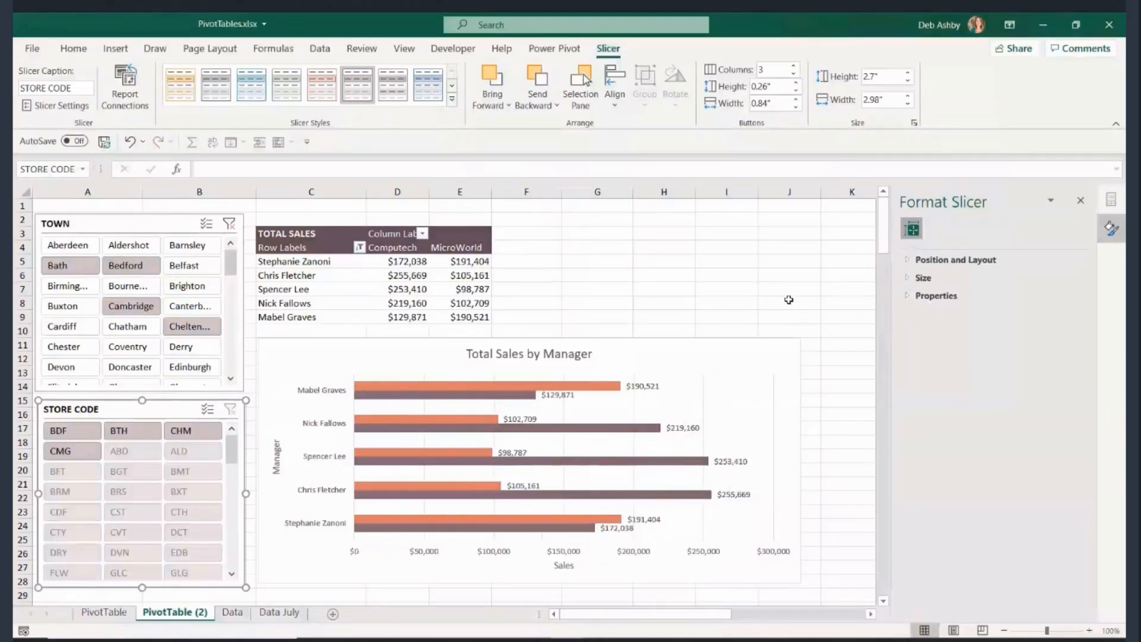
click(230, 224)
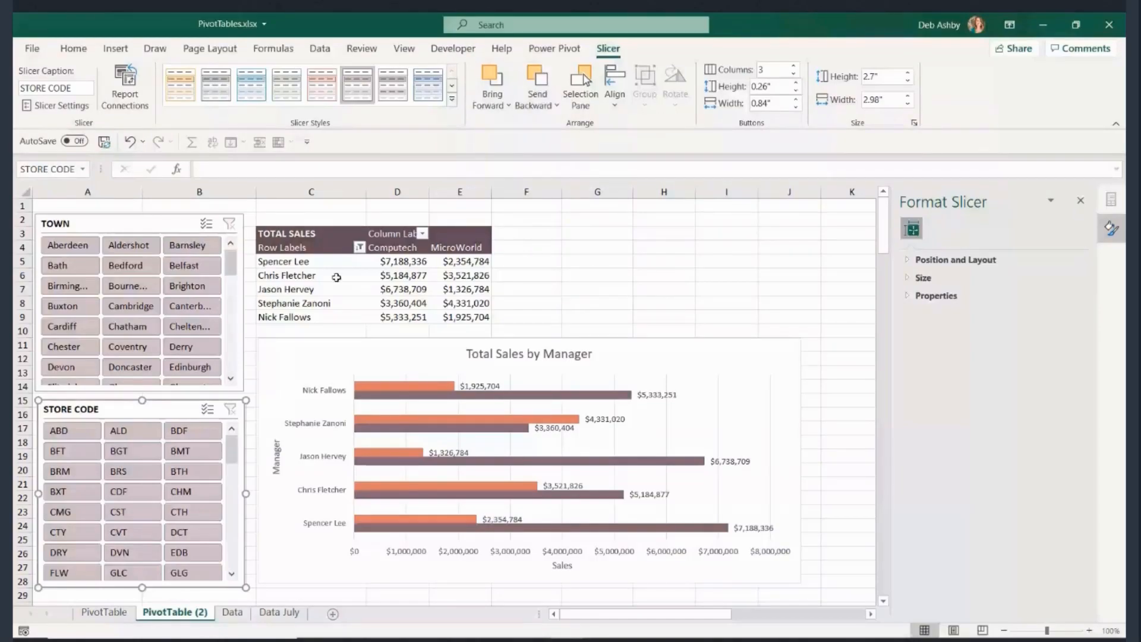
- Insert a timeline for the MONTH field of the total sales PivotTable
click(363, 278)
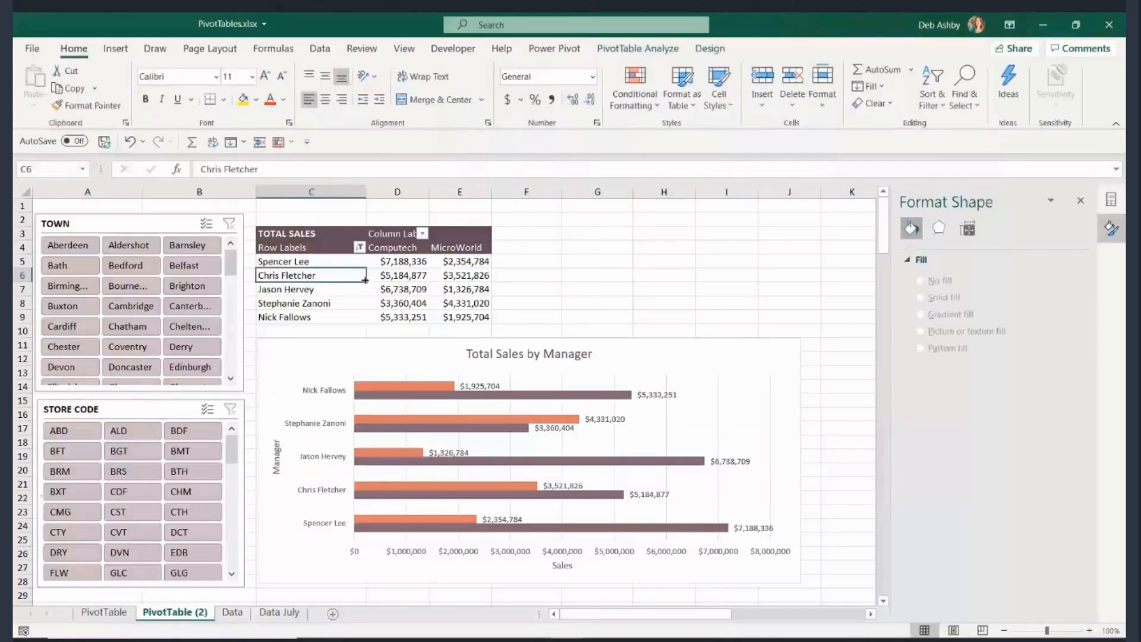
click(648, 50)
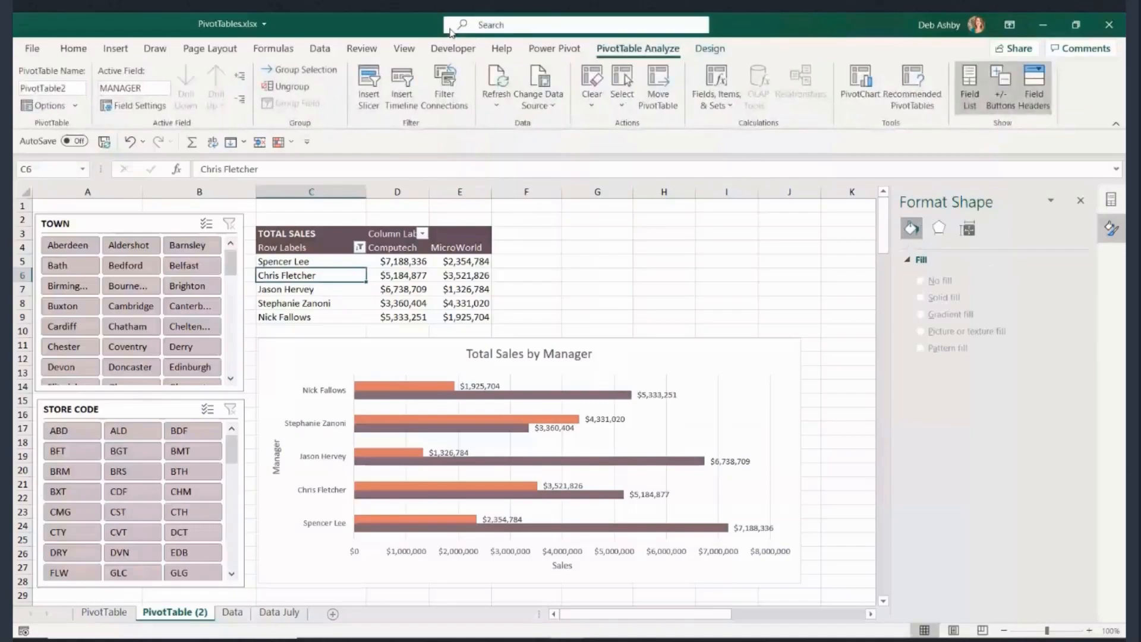
click(400, 98)
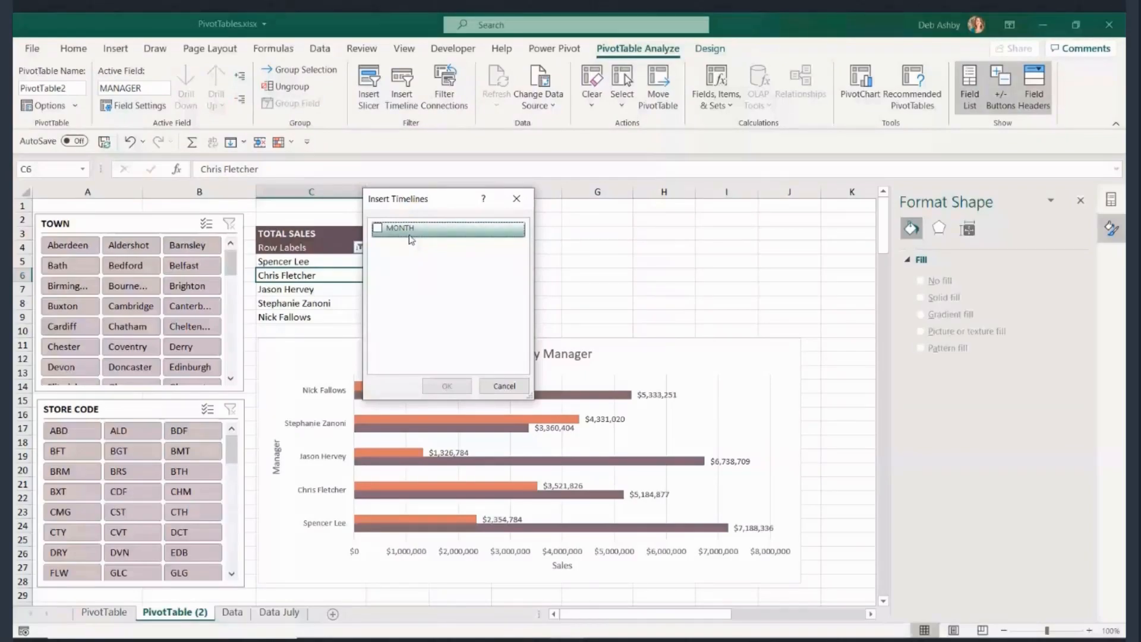
click(376, 228)
click(447, 385)
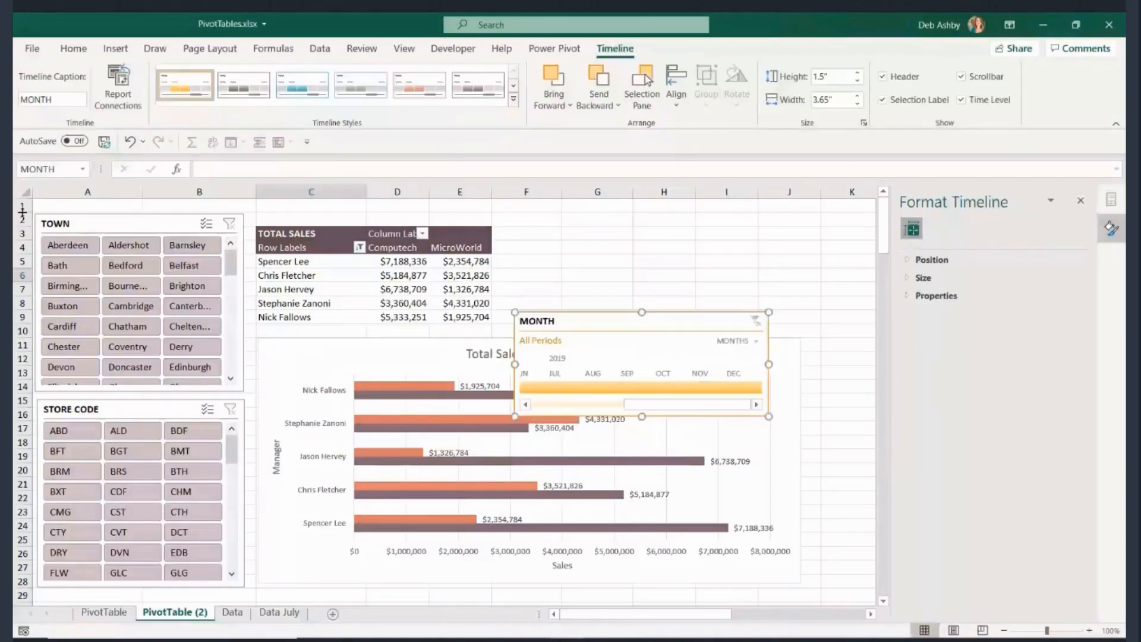
- Make row 1 taller and place the MONTH timeline in it above the TOWN slicer, widening it to about 11.03" across columns A to J
drag(22, 213, 19, 297)
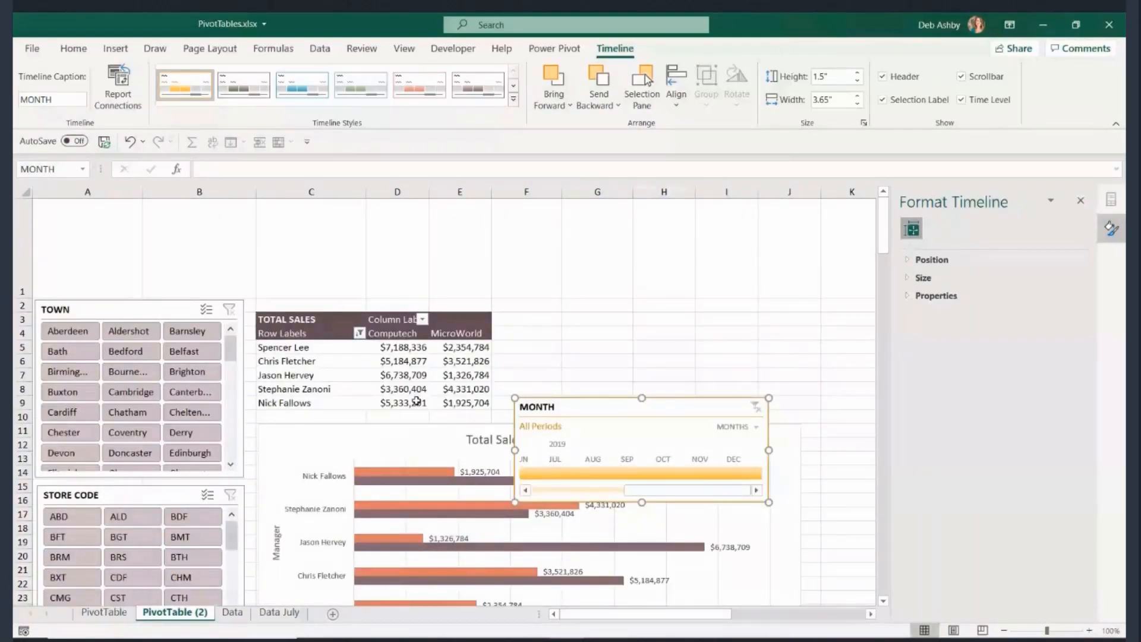
drag(588, 400, 191, 240)
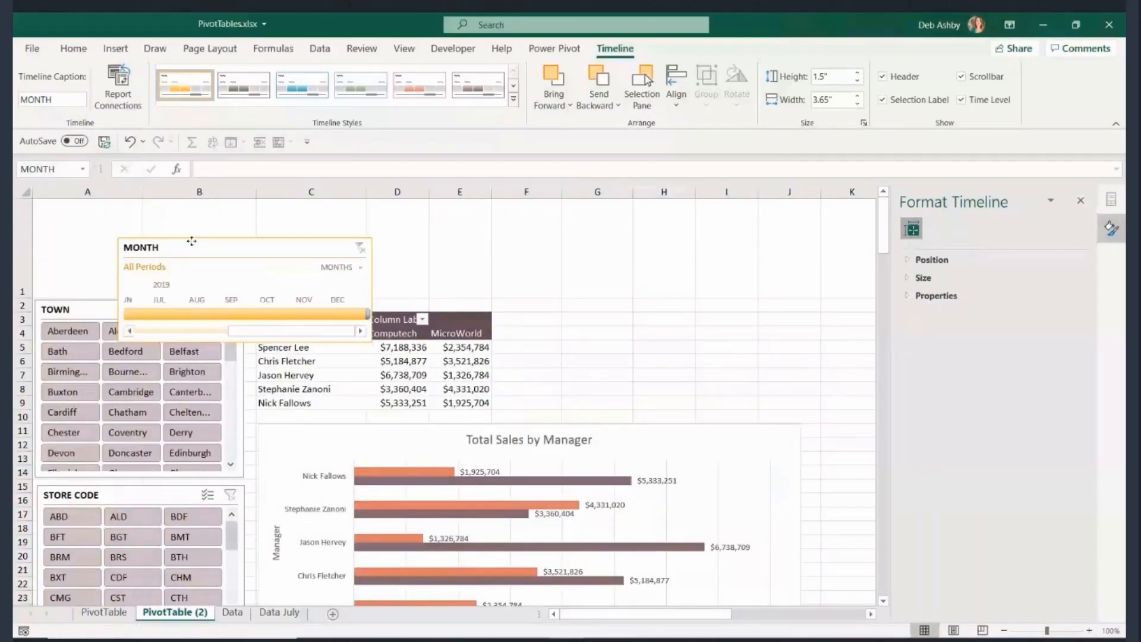
drag(19, 299, 19, 317)
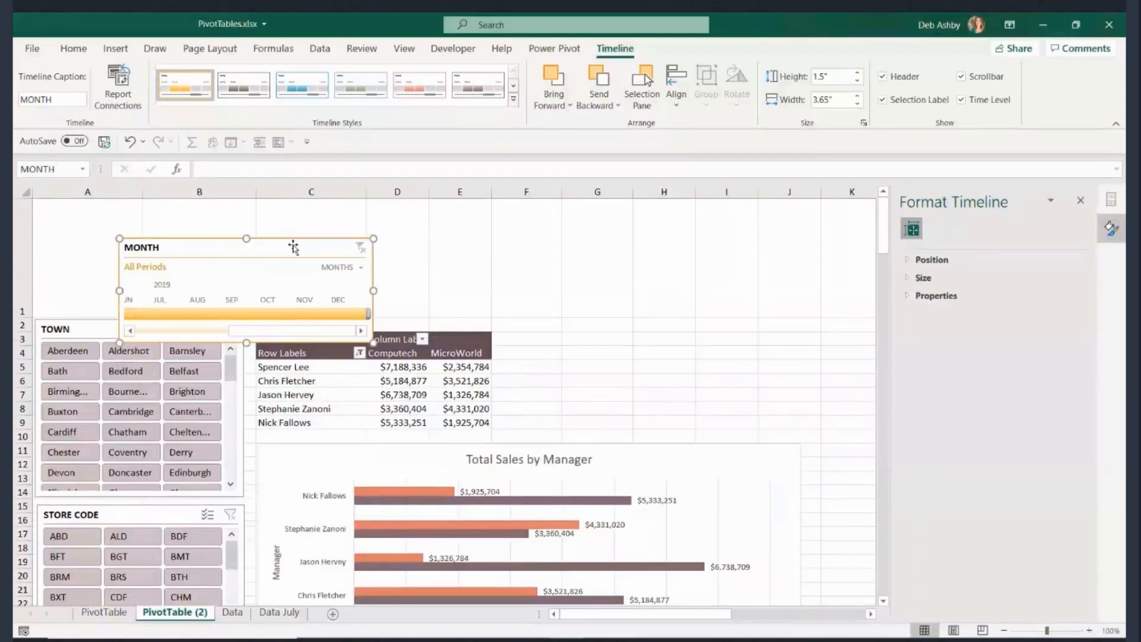
drag(288, 247, 209, 213)
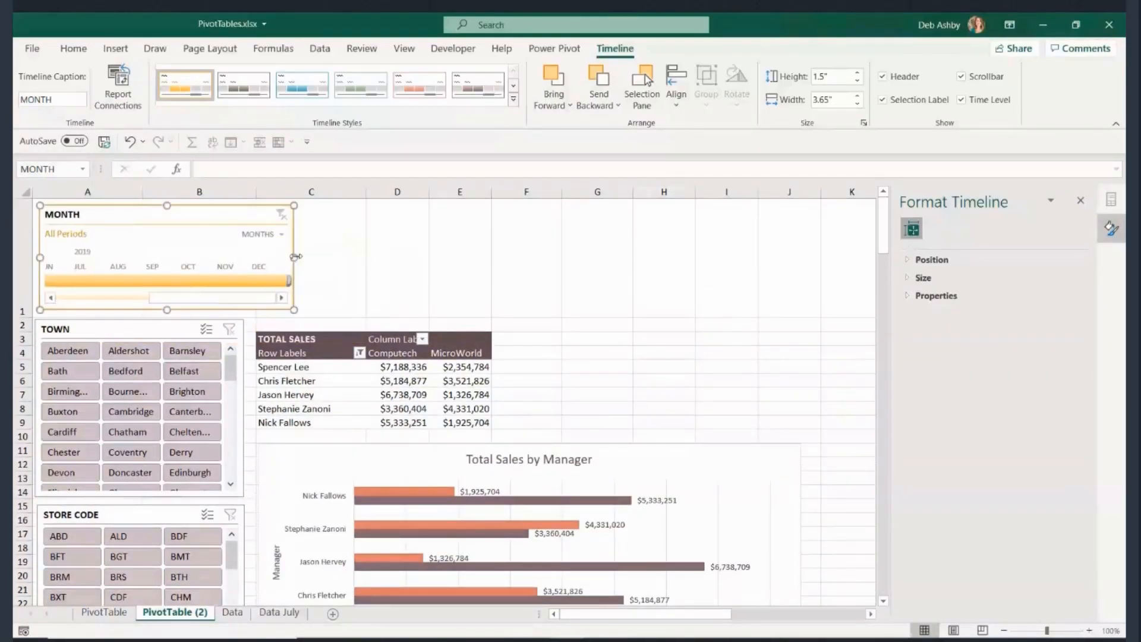
drag(296, 257, 806, 273)
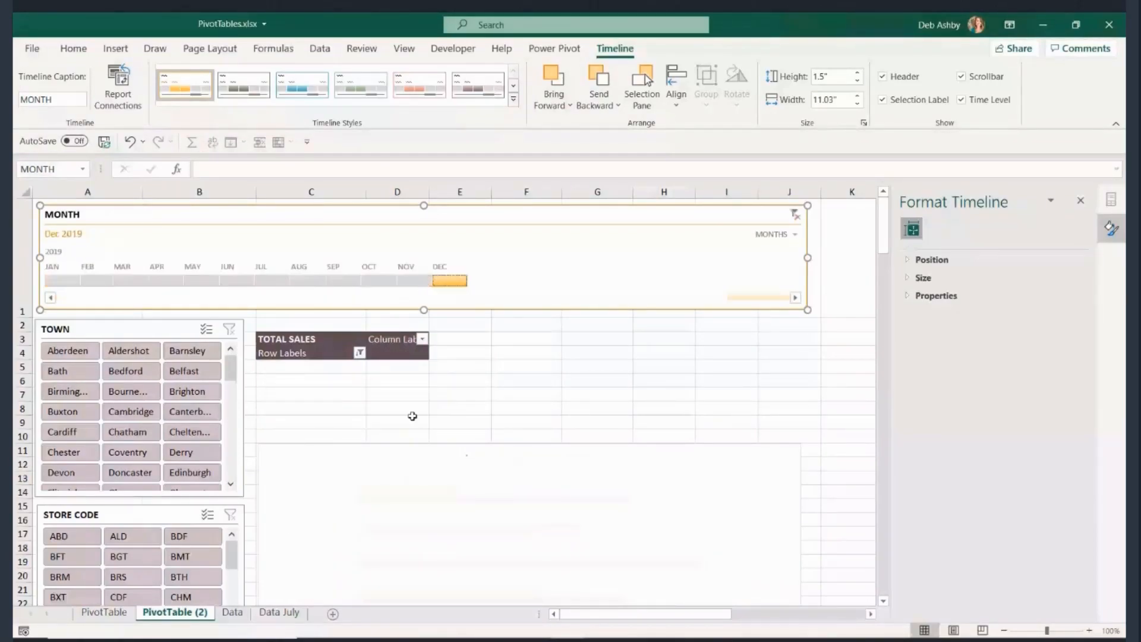
- Filter the PivotTable and chart to January through April 2019 with the MONTH timeline
click(62, 281)
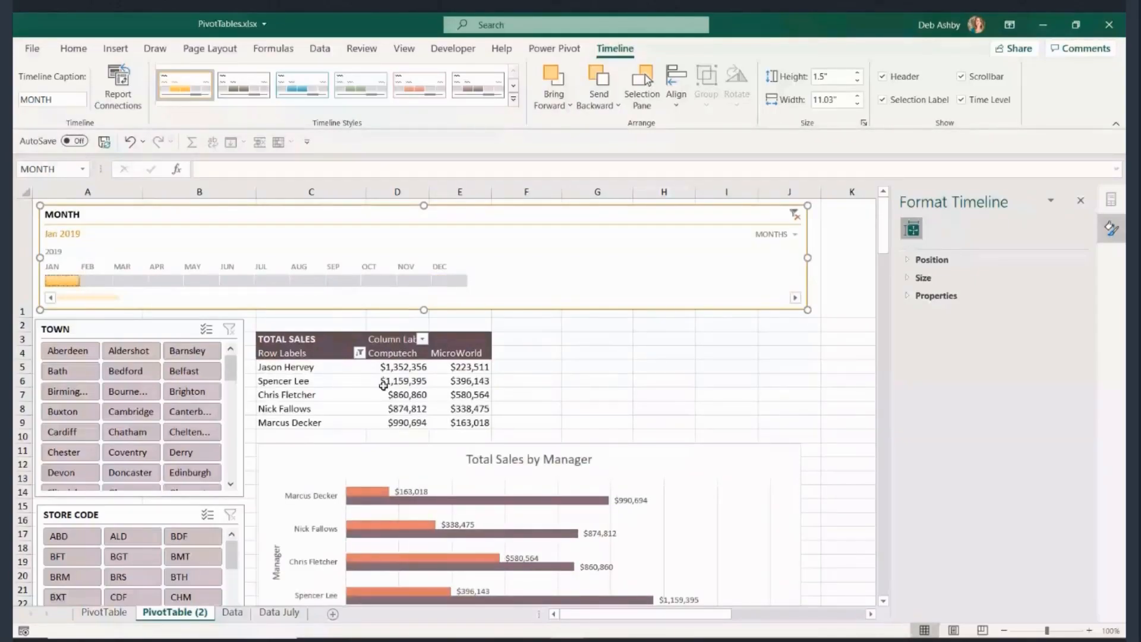
drag(80, 281, 186, 285)
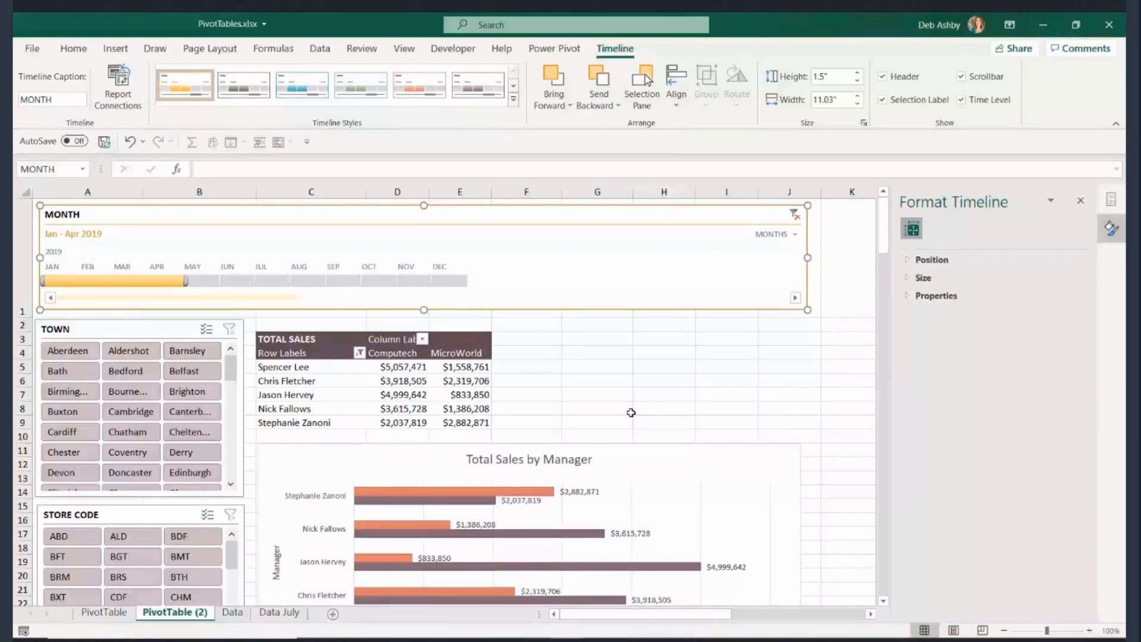
scroll(632, 409, down, 2)
scroll(634, 407, up, 3)
- Apply the purple timeline style to the MONTH timeline to match the slicers
click(477, 90)
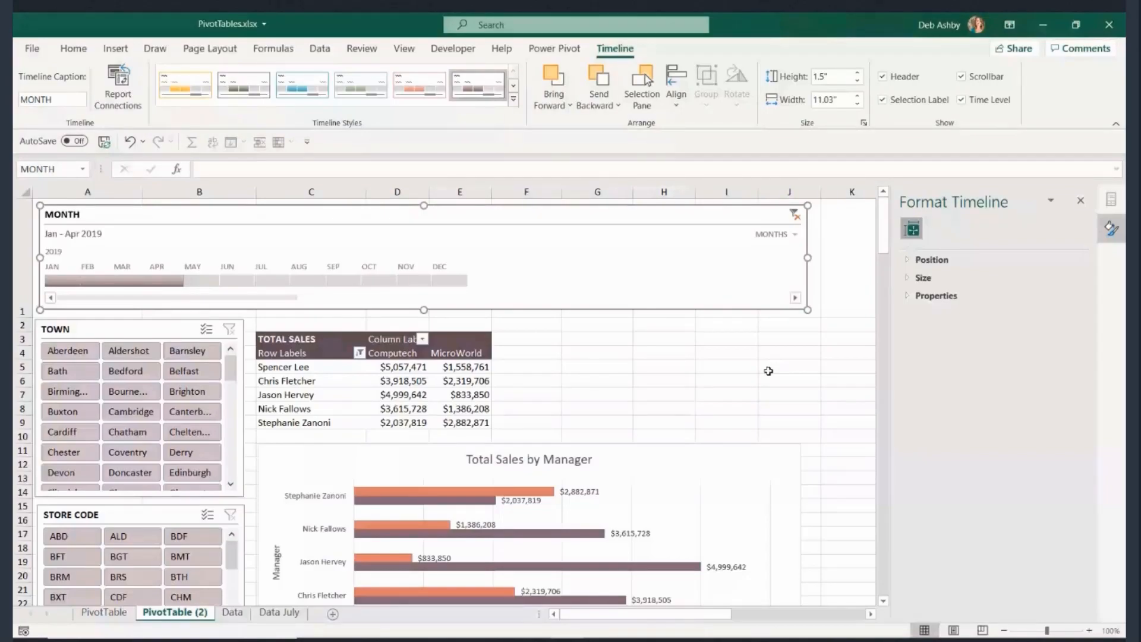
scroll(768, 371, down, 2)
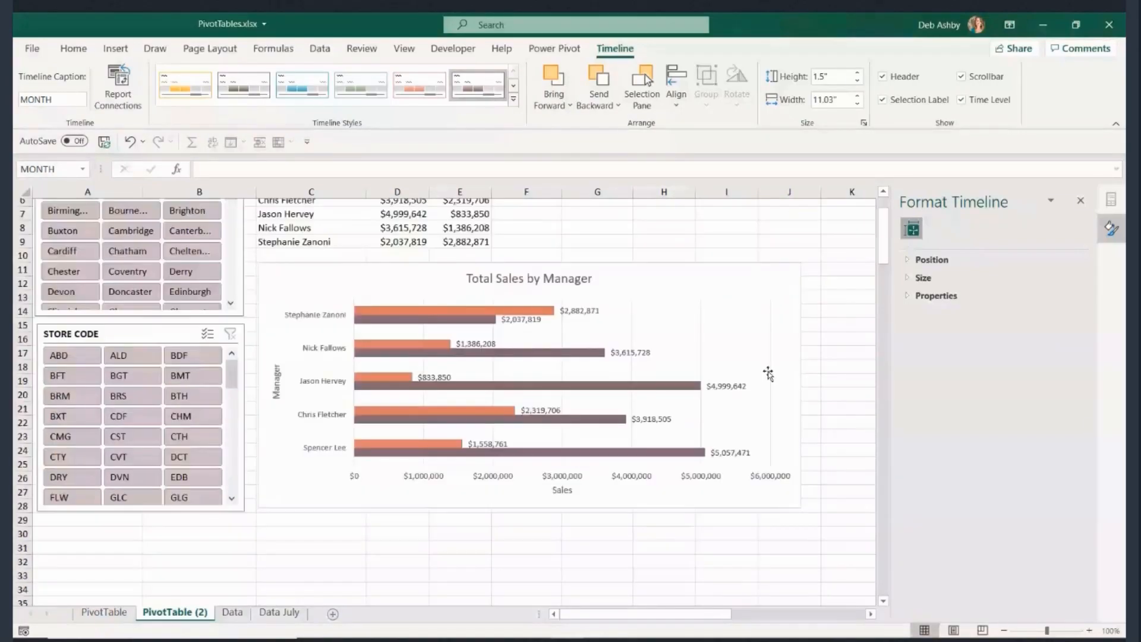
scroll(768, 372, up, 3)
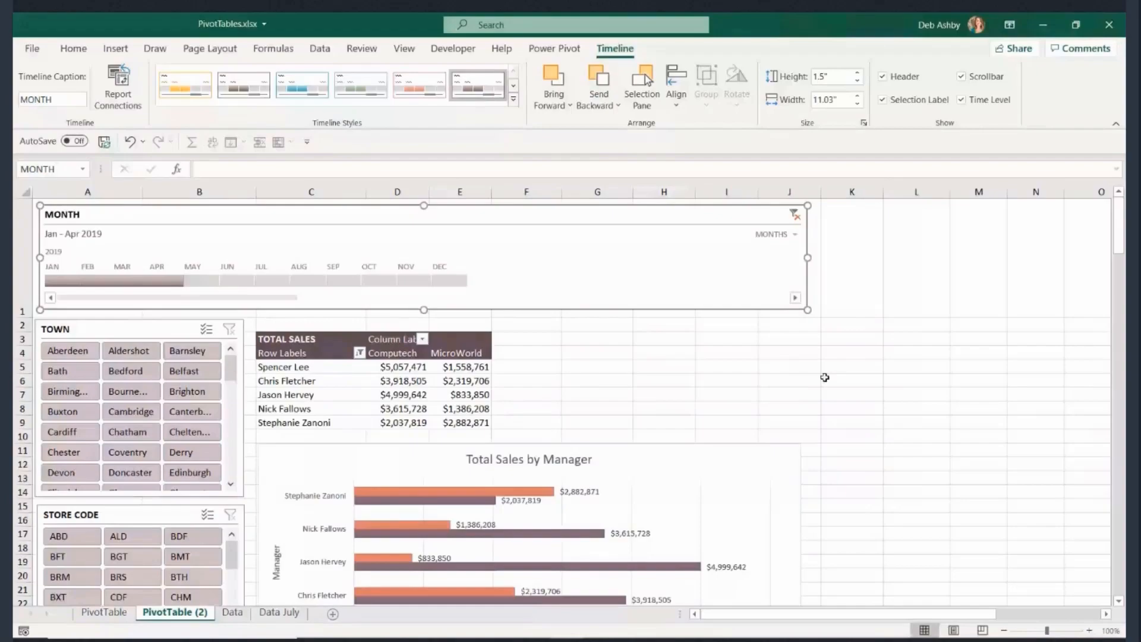
- Replace MANAGER with MONTH in the PivotTable's rows and clear the MONTH timeline's filter to include all periods
click(407, 381)
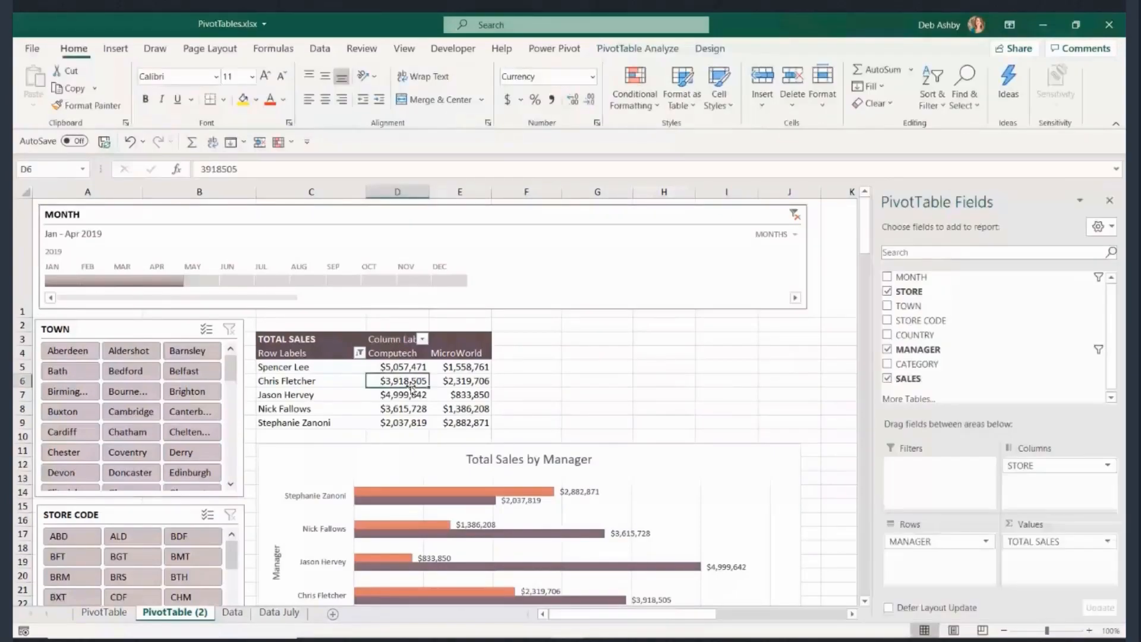
scroll(771, 376, down, 2)
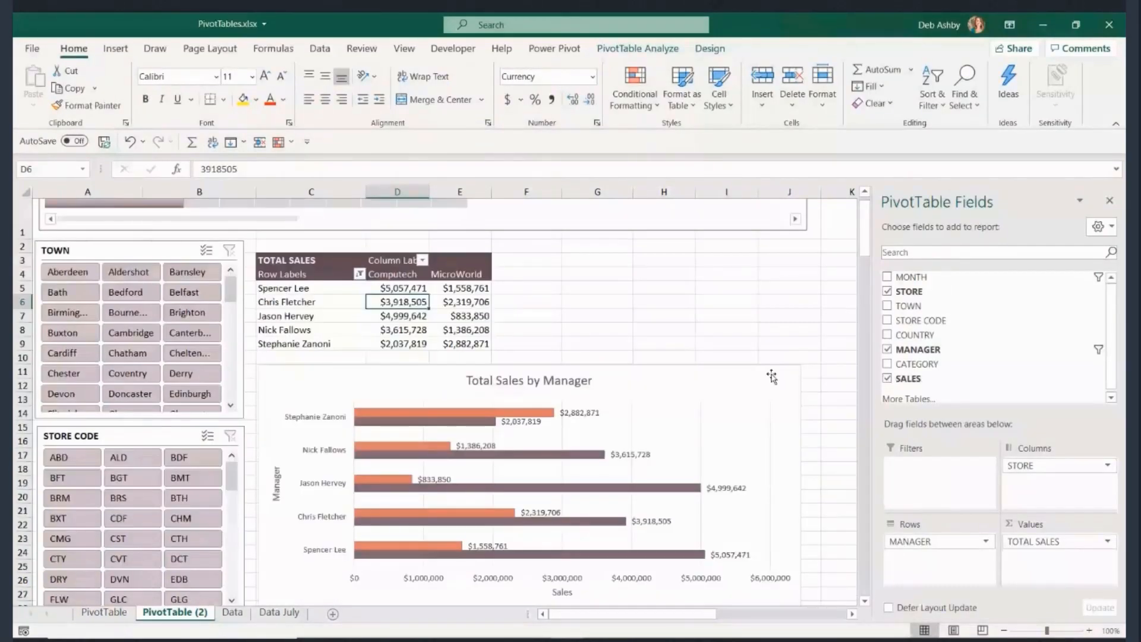
scroll(771, 376, down, 2)
drag(957, 389, 933, 561)
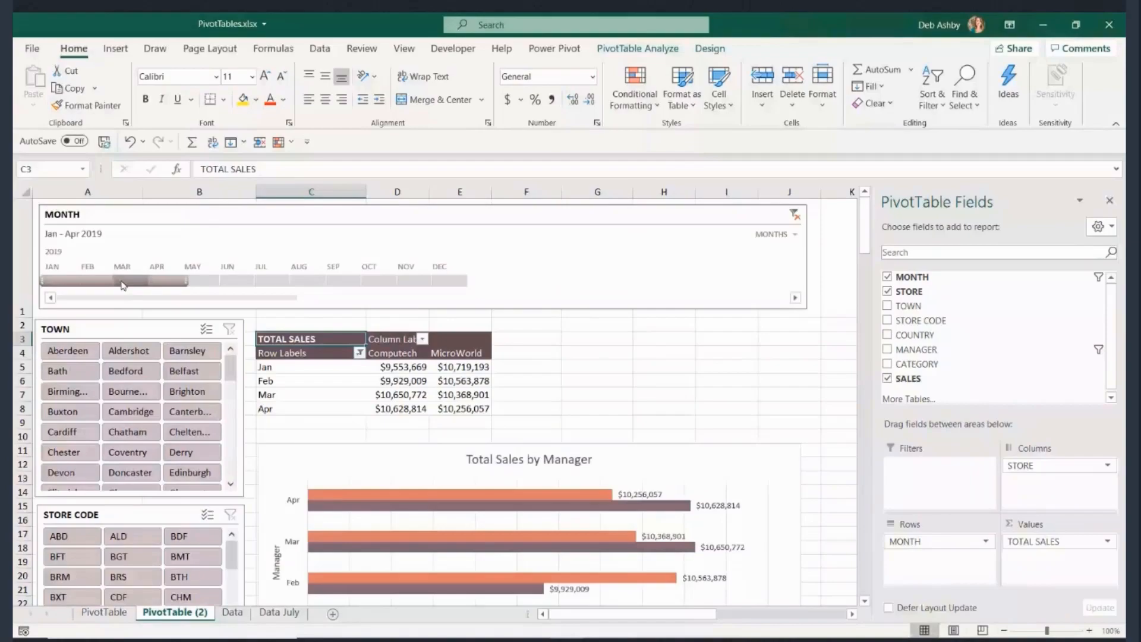
click(794, 215)
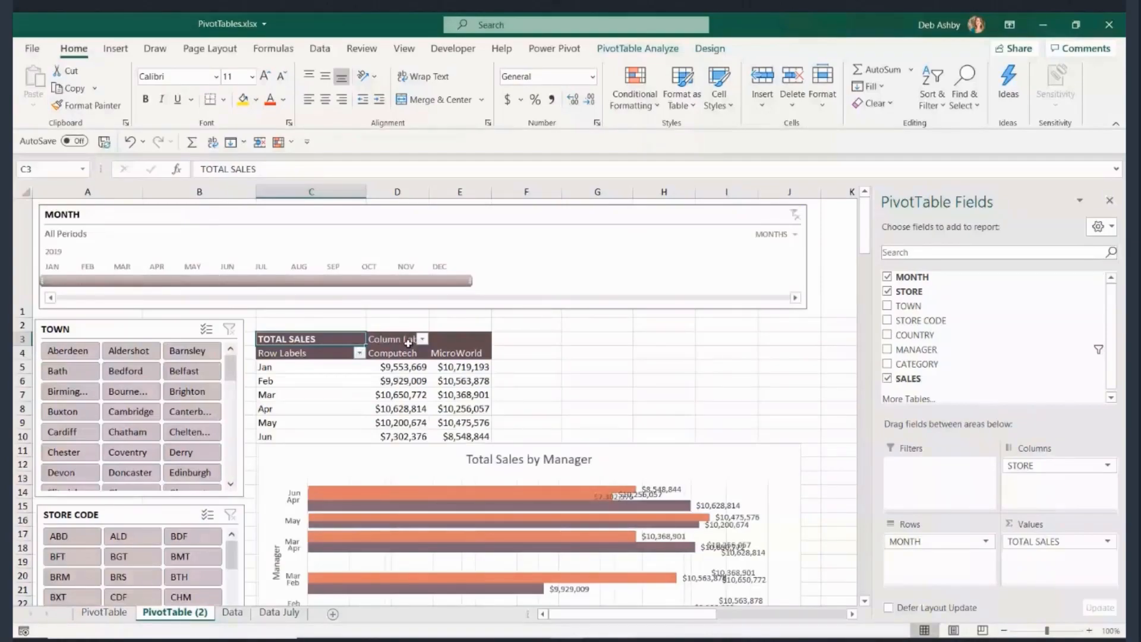
scroll(626, 385, down, 1)
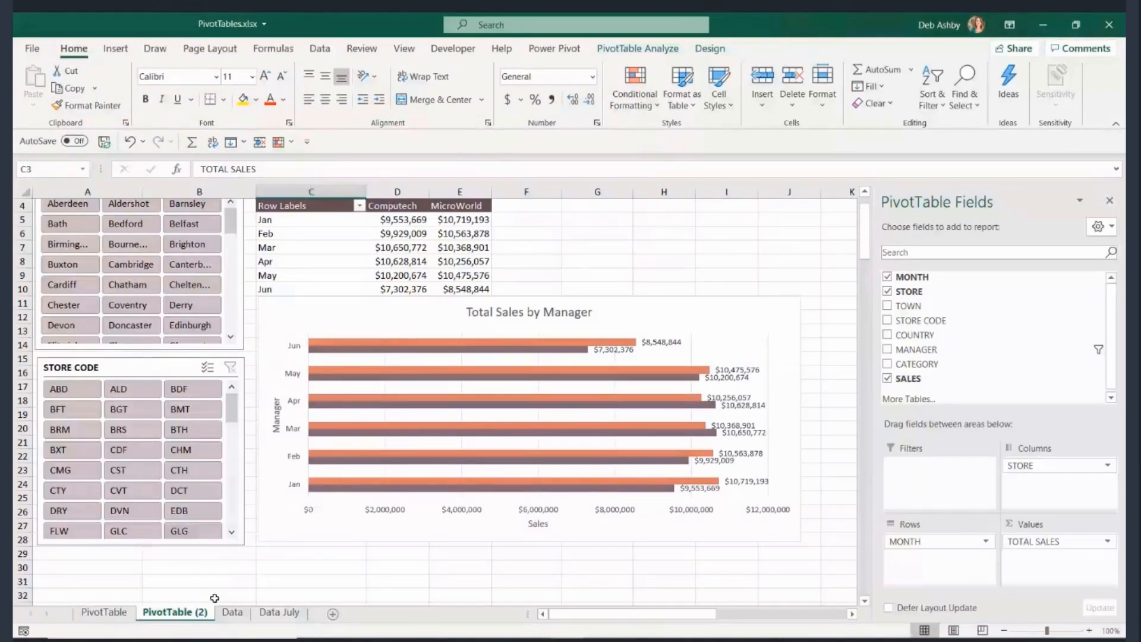
- Check which months the last records of the Data sheet's table cover, and compare its columns with those on the Data July sheet
click(233, 612)
click(224, 410)
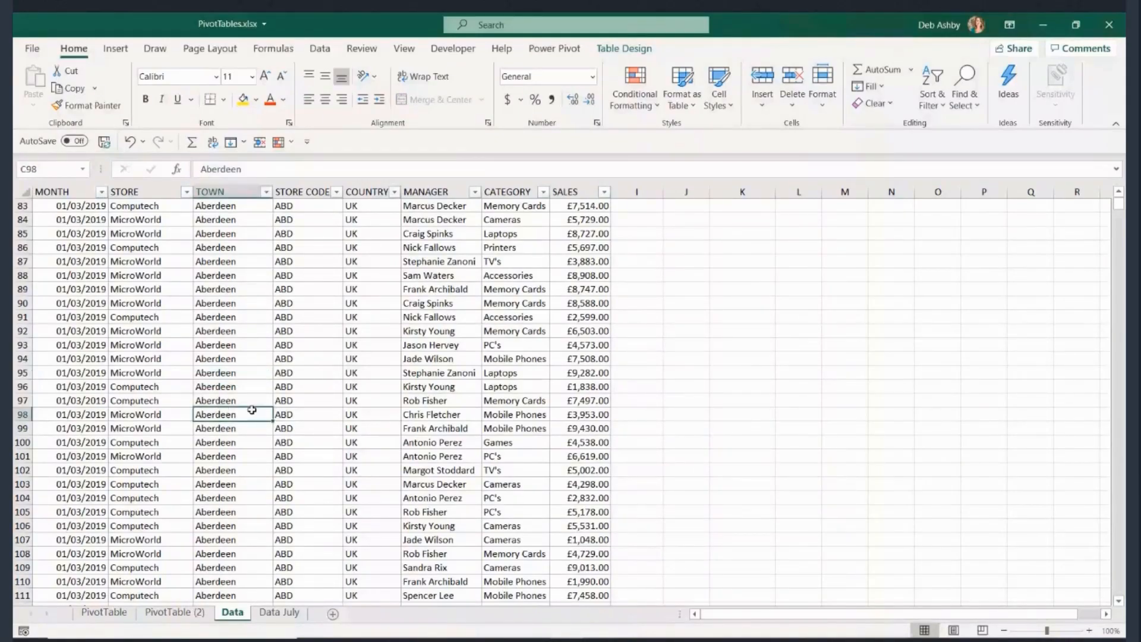
key(ctrl+Down)
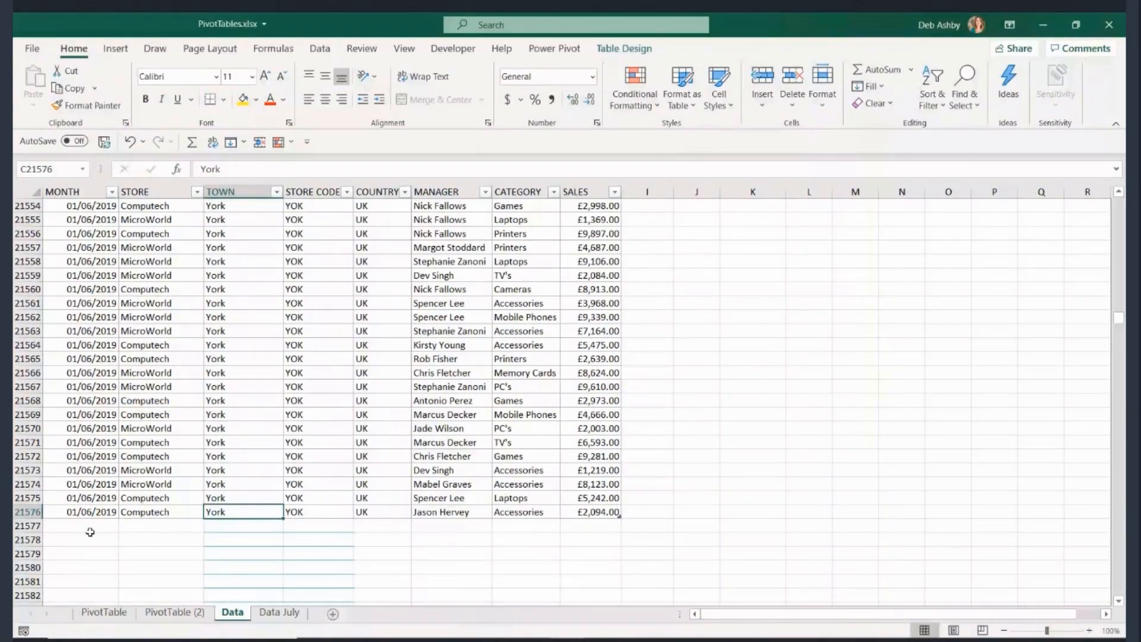
click(286, 614)
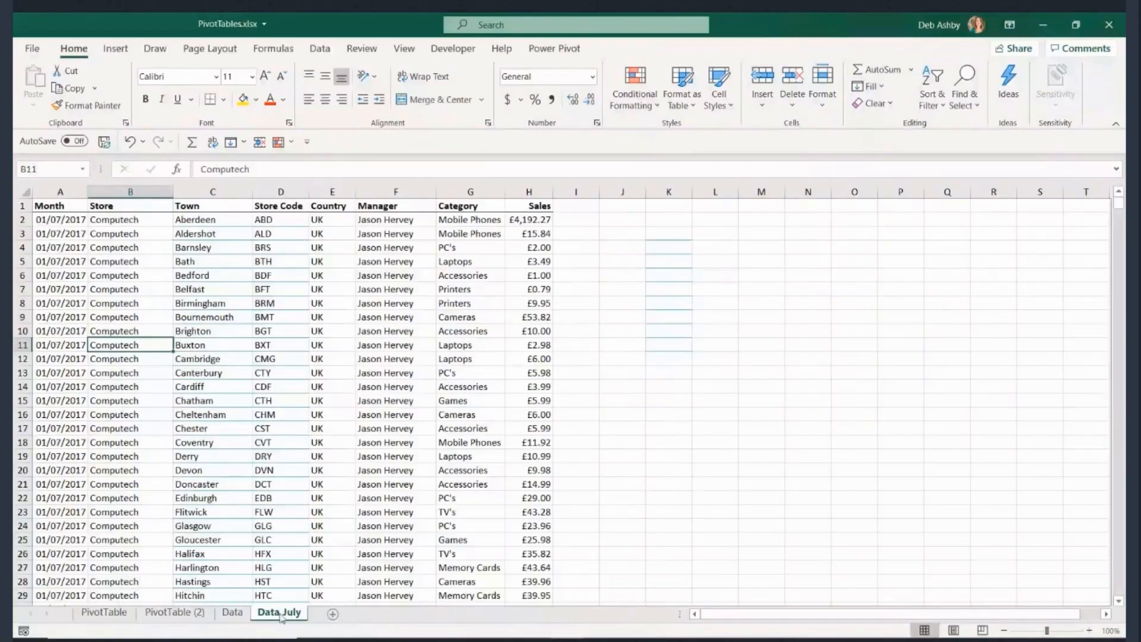
click(278, 442)
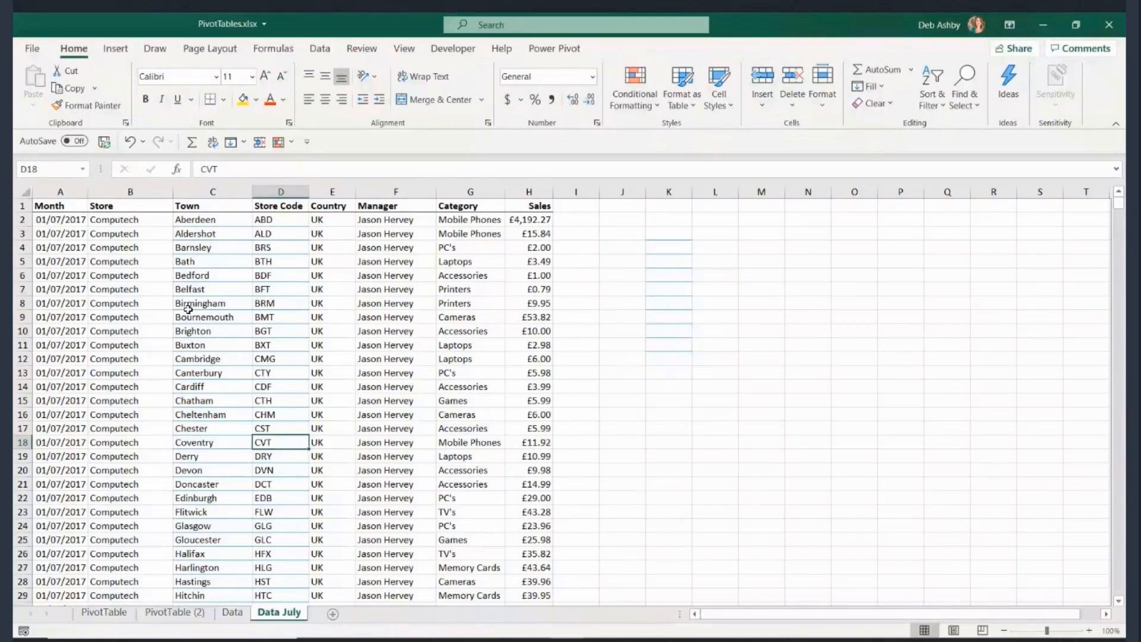
click(231, 612)
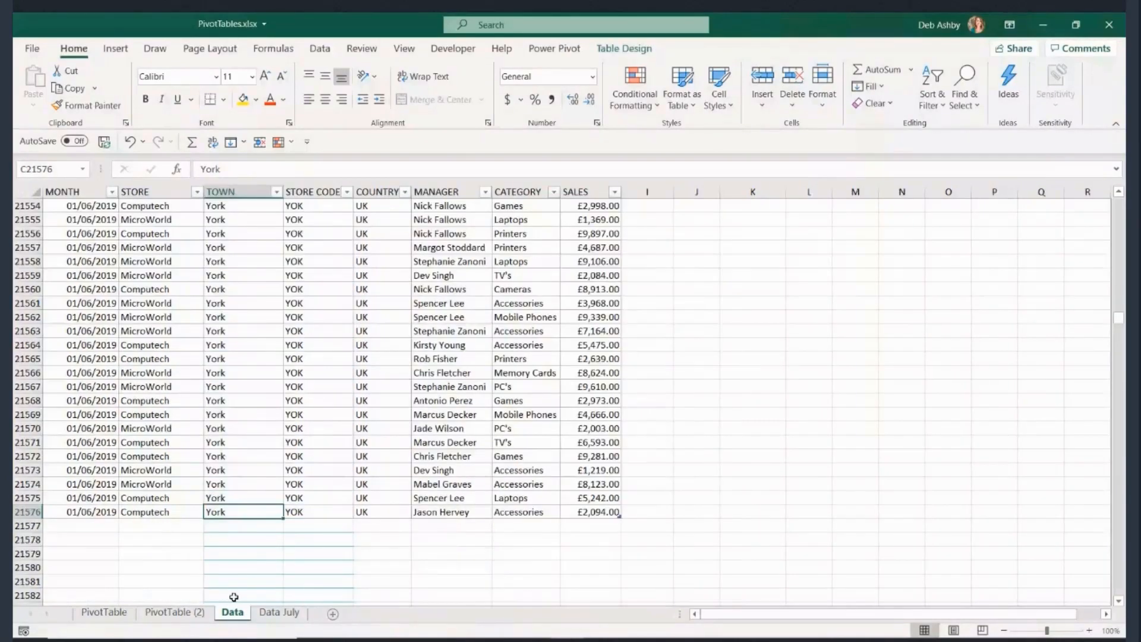
click(261, 289)
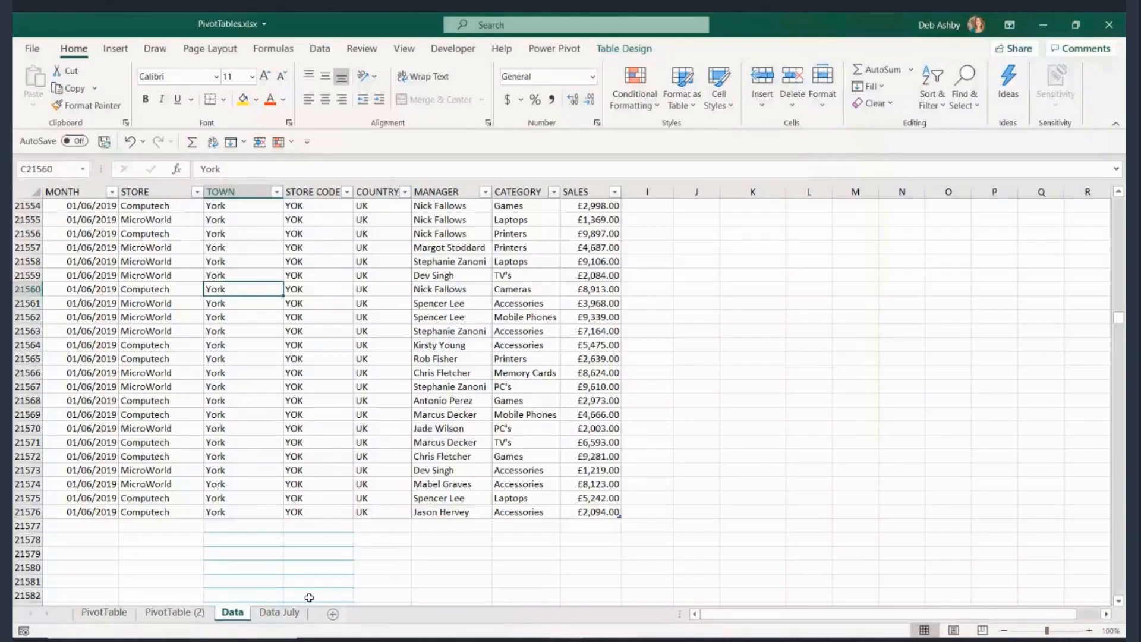
click(261, 316)
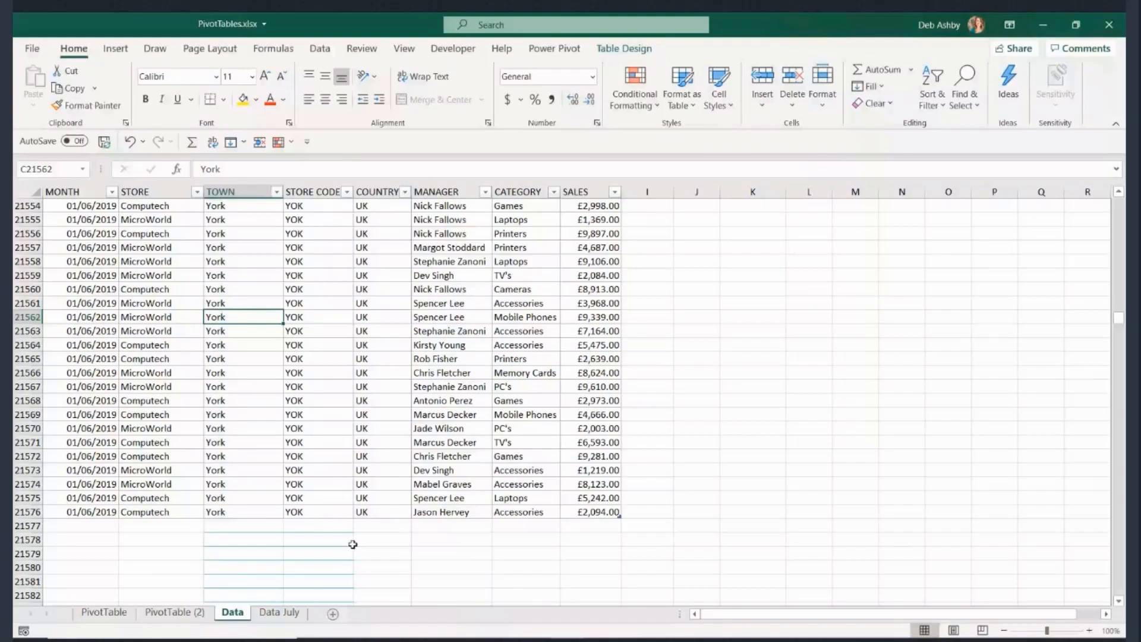
- Copy the entire data range on the Data July sheet
click(279, 612)
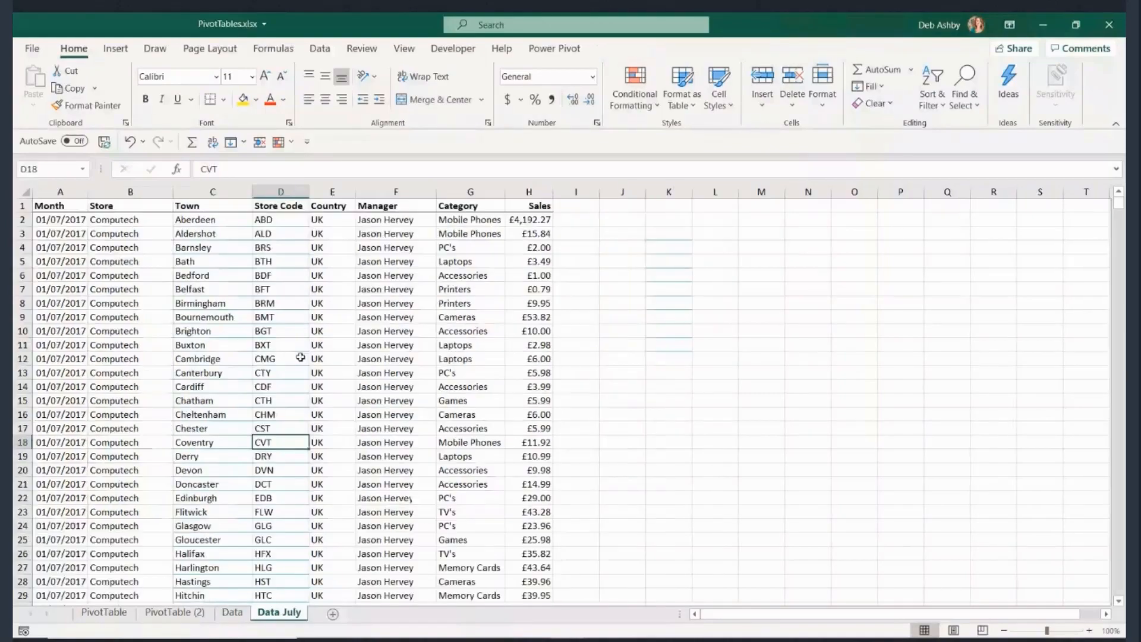
click(161, 305)
key(ctrl+a)
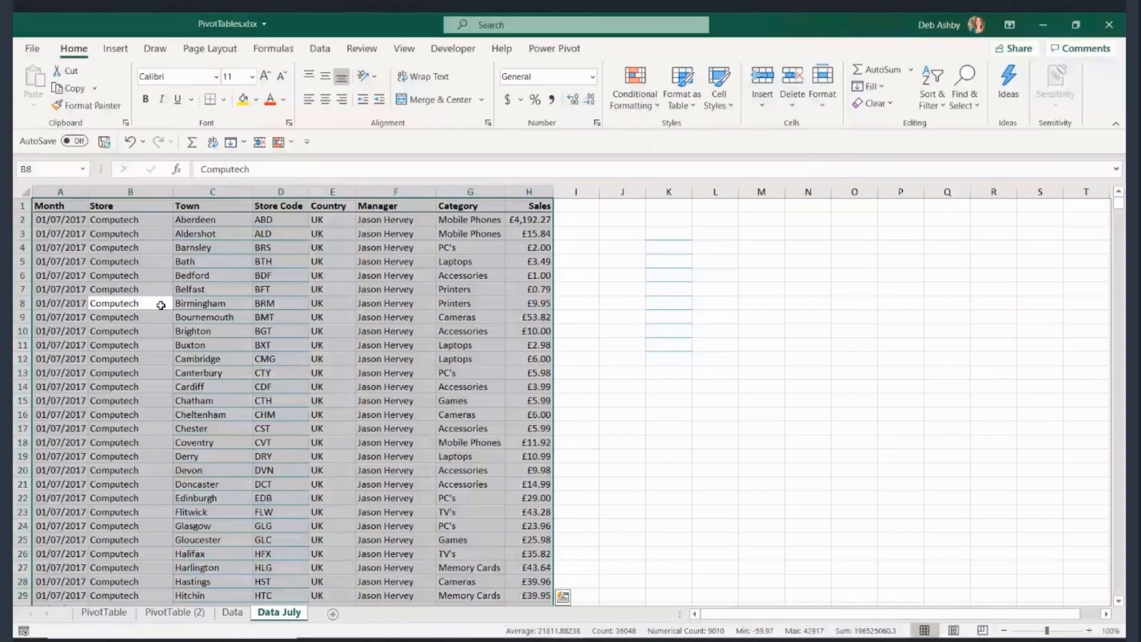
key(ctrl+c)
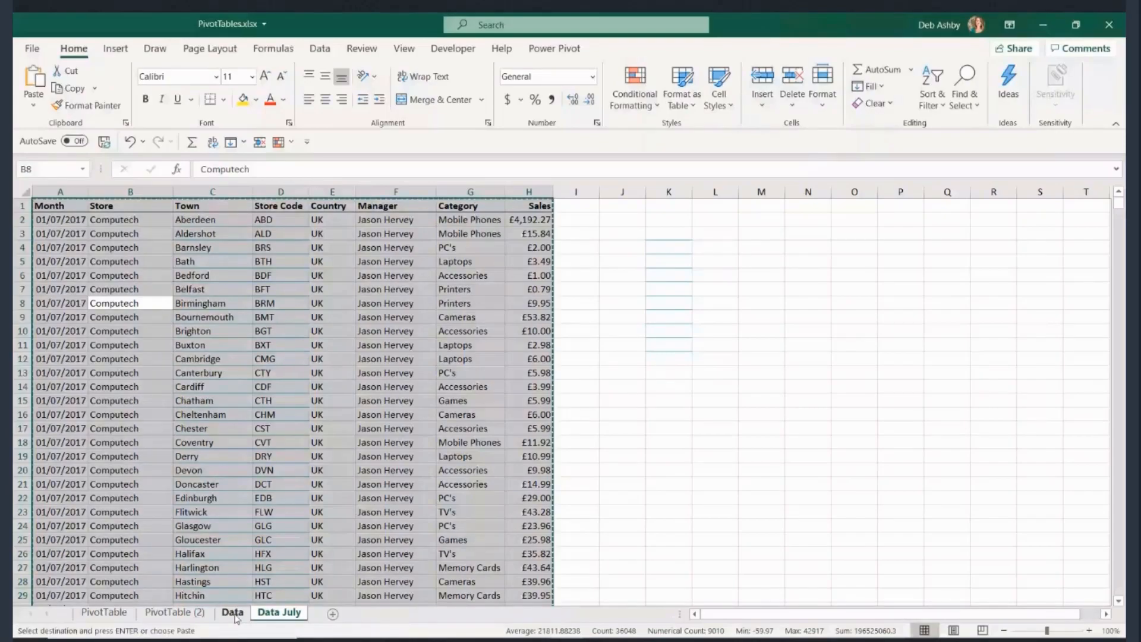
- Paste the copied July data directly below the last record of the Data sheet's table, starting in cell A21577
click(234, 615)
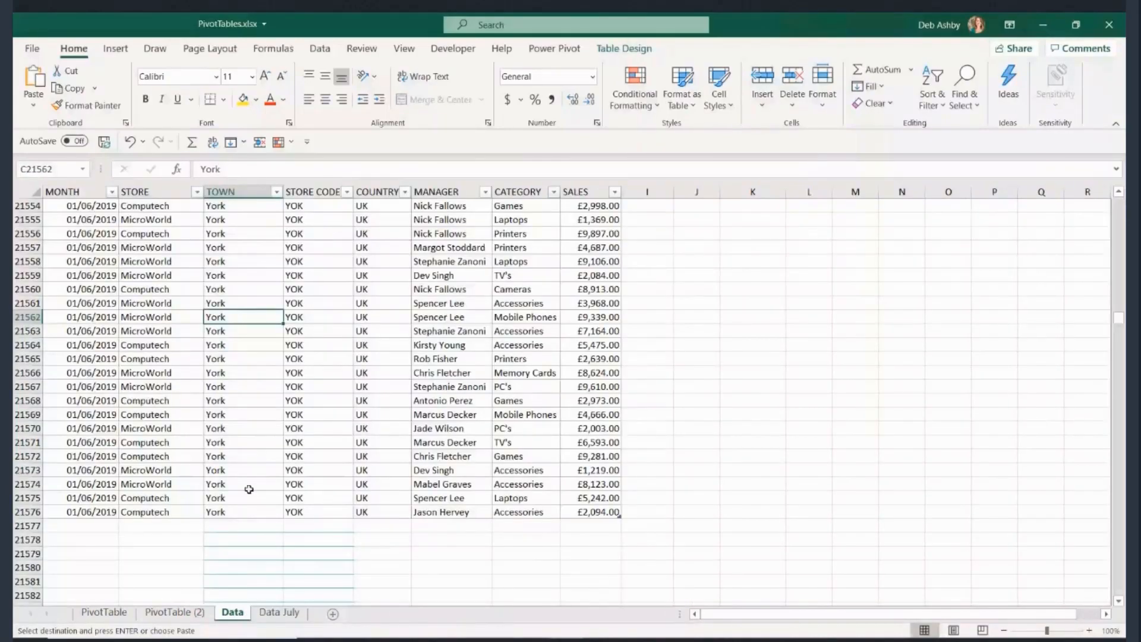
scroll(78, 447, down, 2)
click(79, 447)
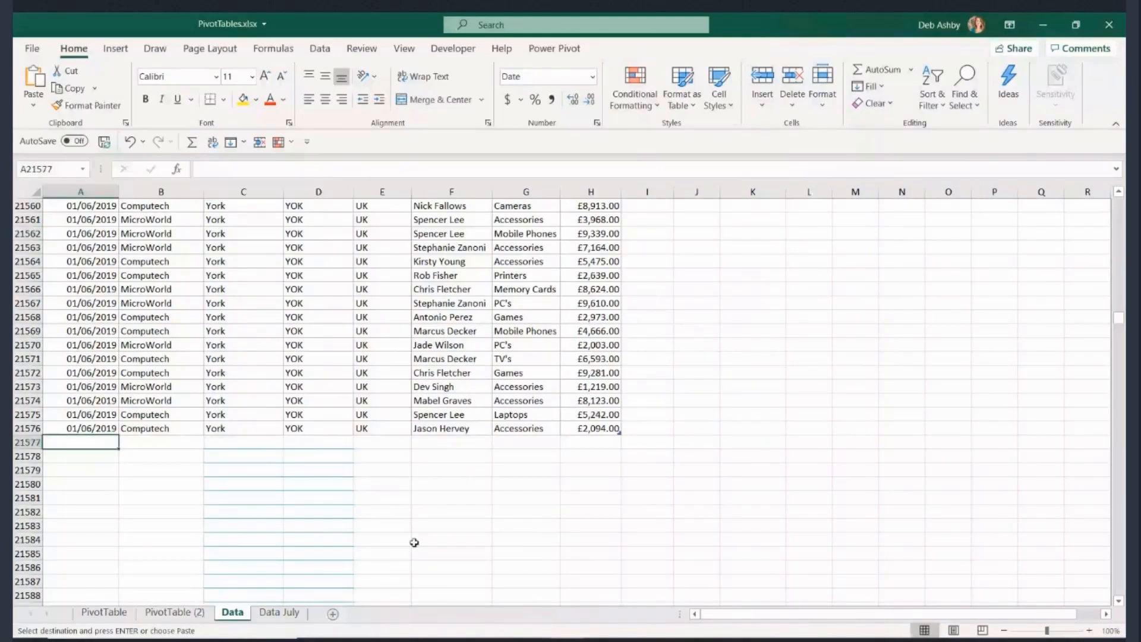
key(ctrl+v)
click(426, 486)
- Delete the pasted header row 21577 from the Data sheet and check where the June and July records join
click(28, 442)
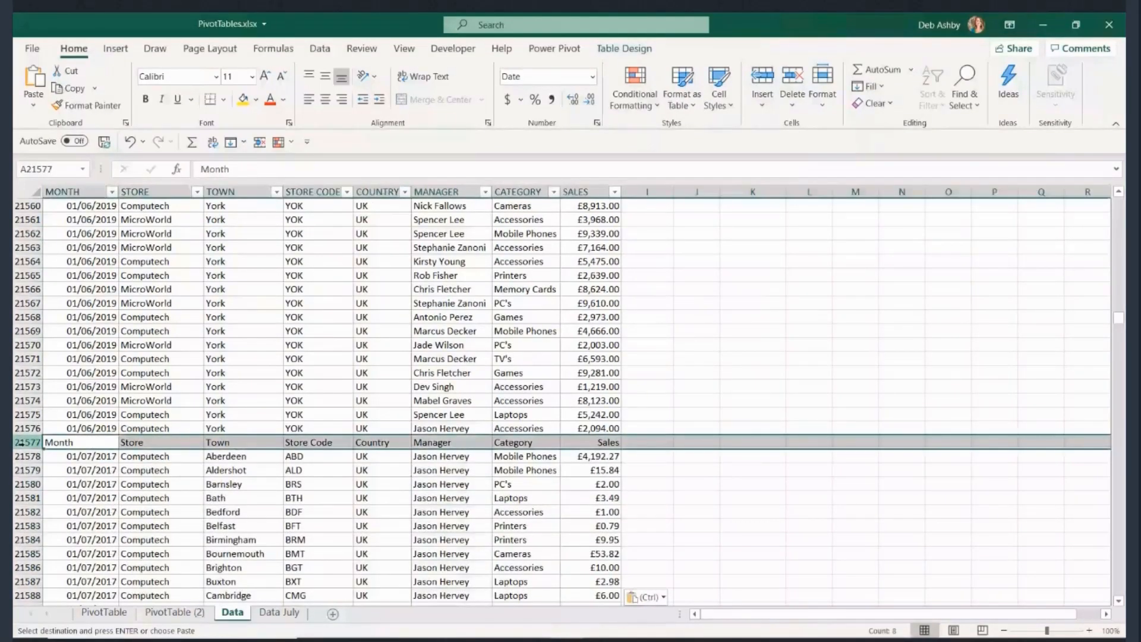
right_click(27, 442)
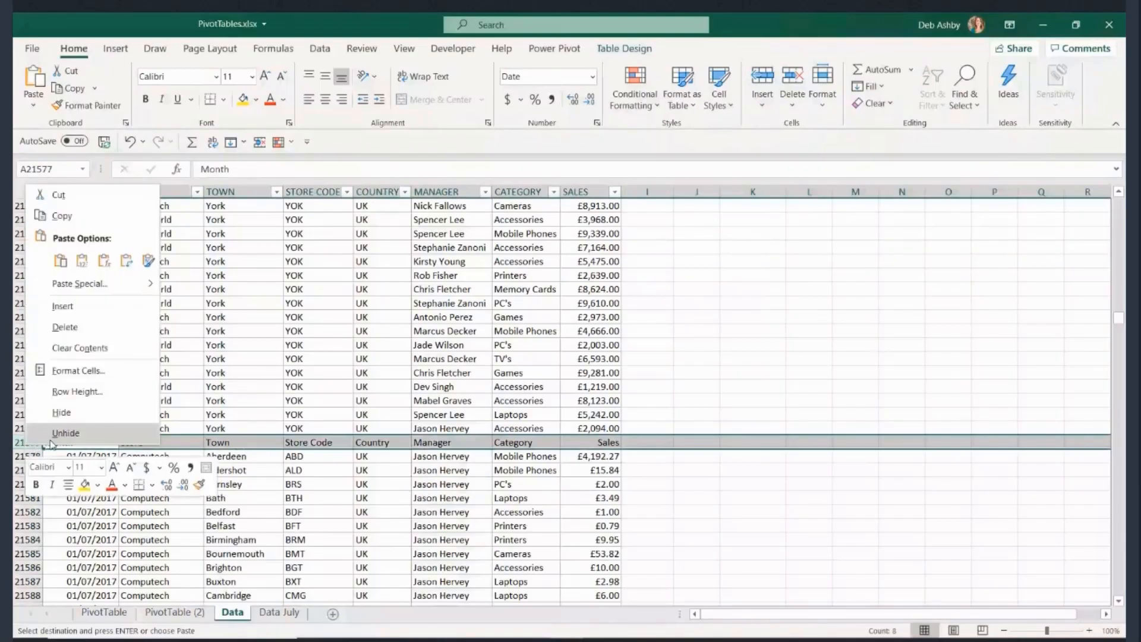
click(65, 327)
click(351, 385)
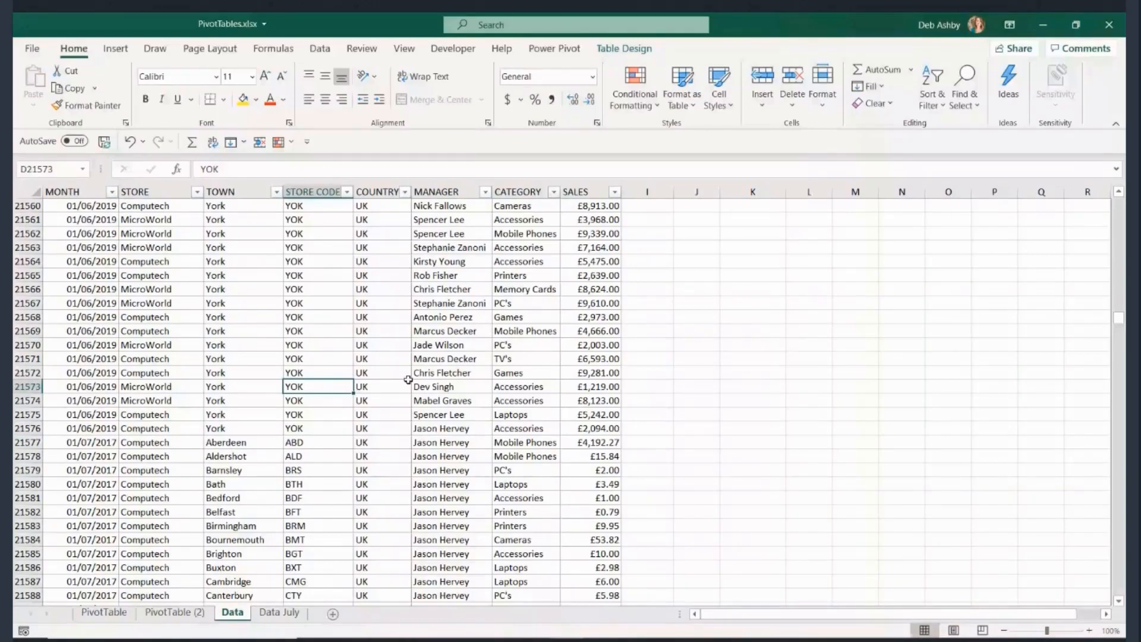
scroll(408, 379, down, 2)
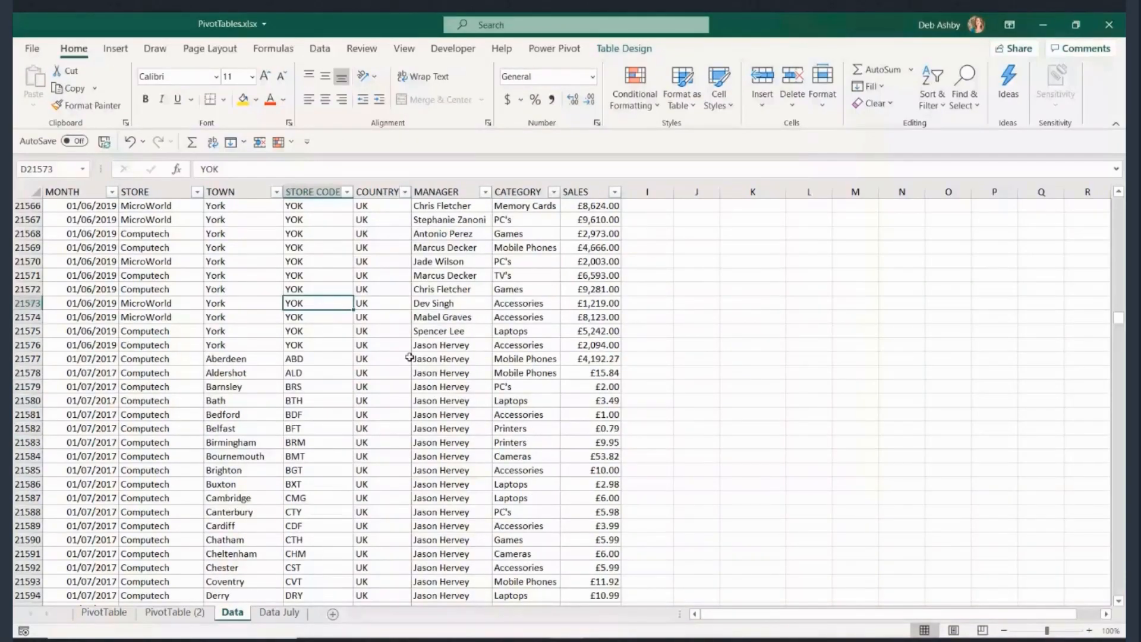
scroll(409, 357, up, 14)
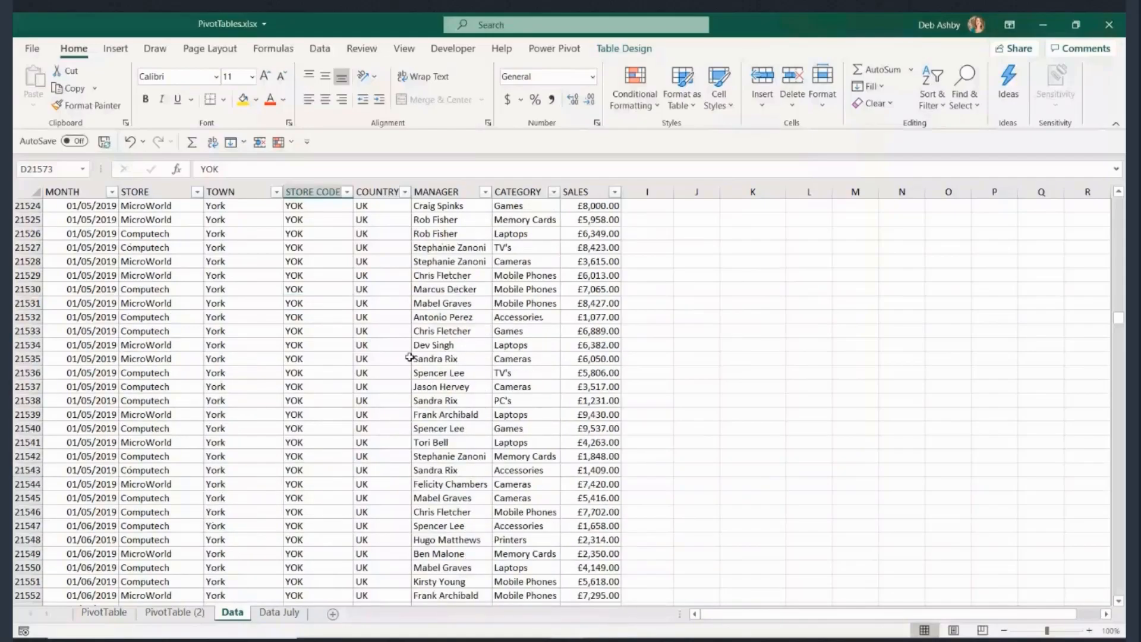
- Select the PivotChart on the PivotTable (2) sheet and refresh all PivotTables so they include the appended July records
click(104, 612)
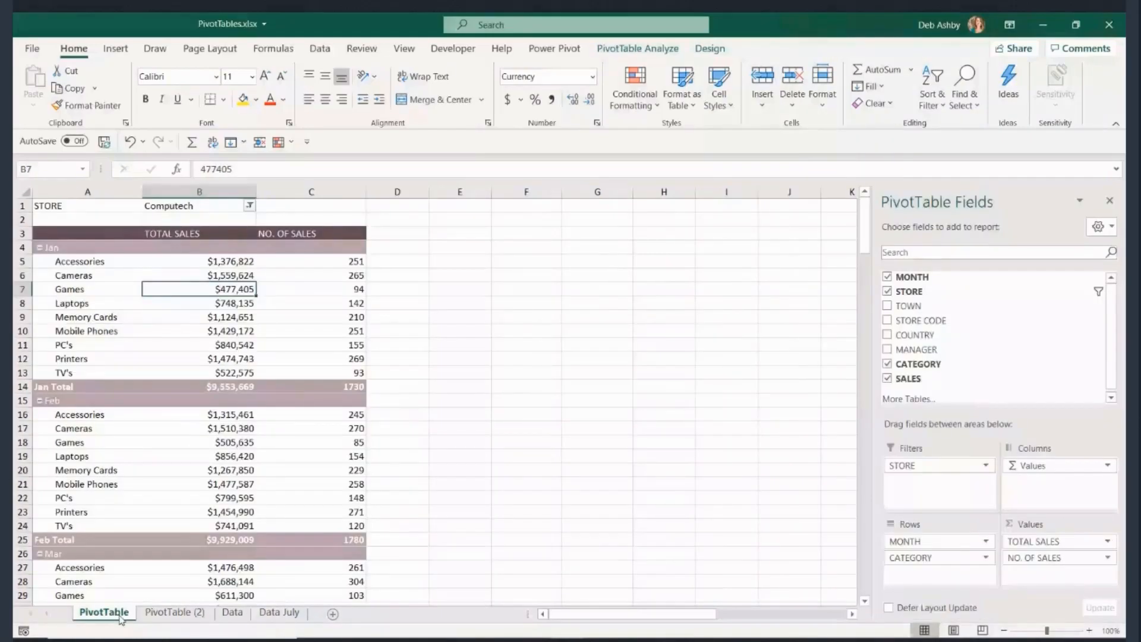
click(174, 612)
scroll(641, 270, up, 1)
scroll(638, 292, down, 1)
click(665, 301)
drag(665, 301, 660, 318)
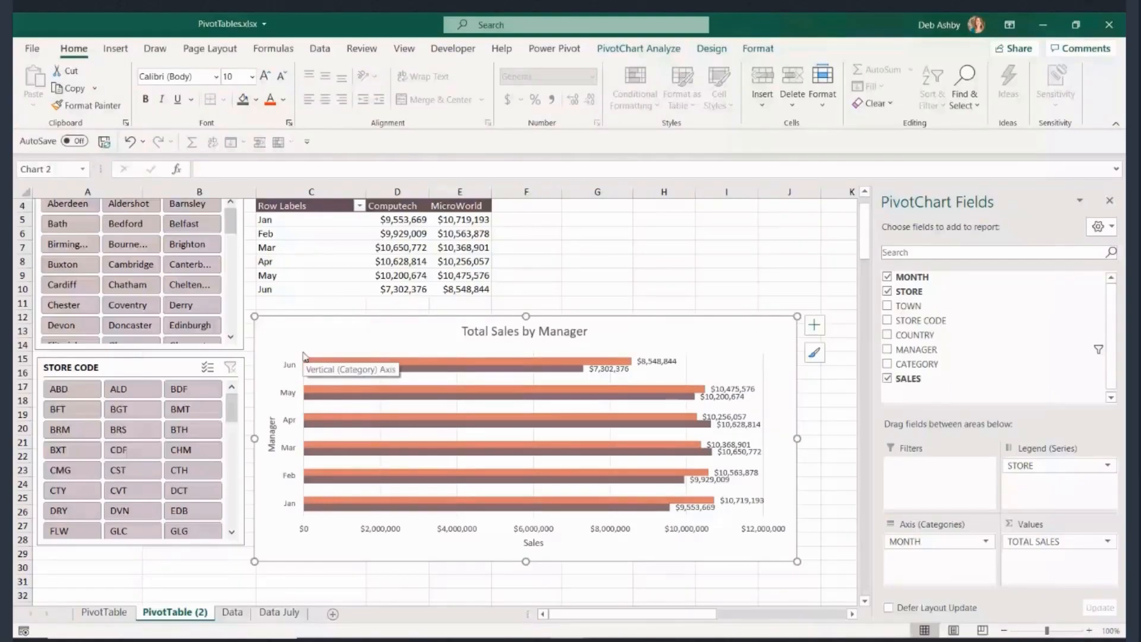
click(653, 51)
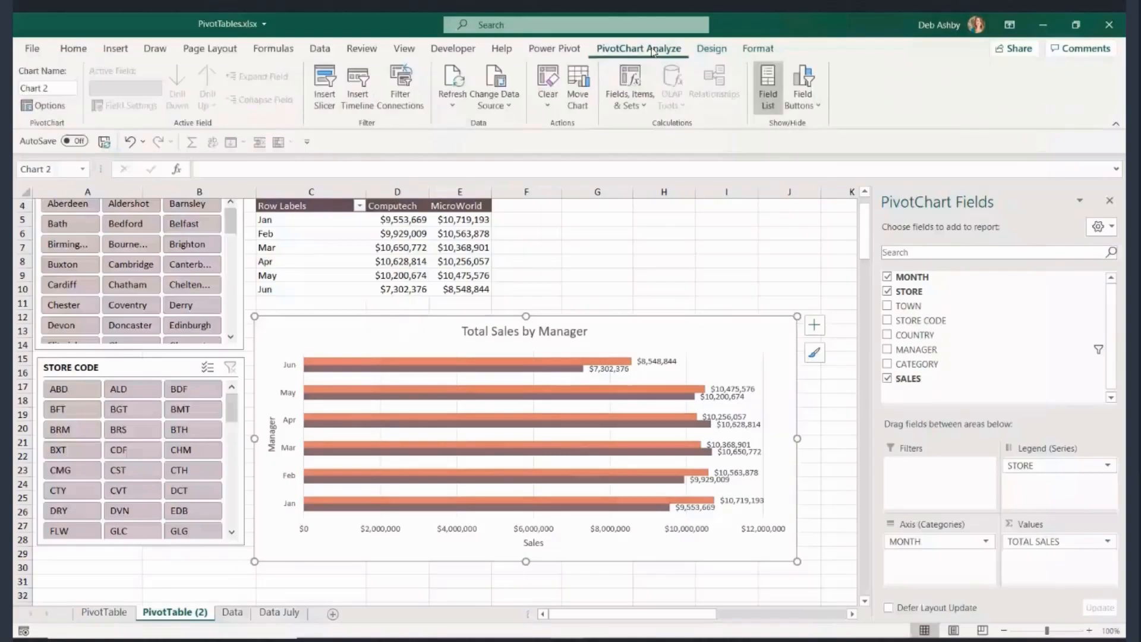
click(454, 107)
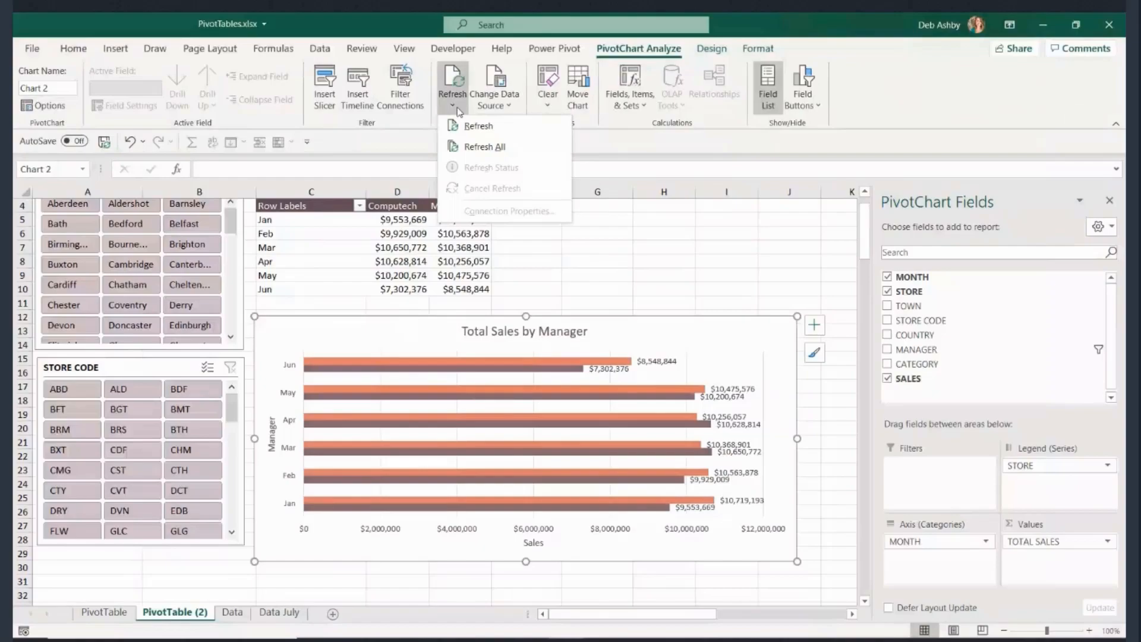
click(472, 148)
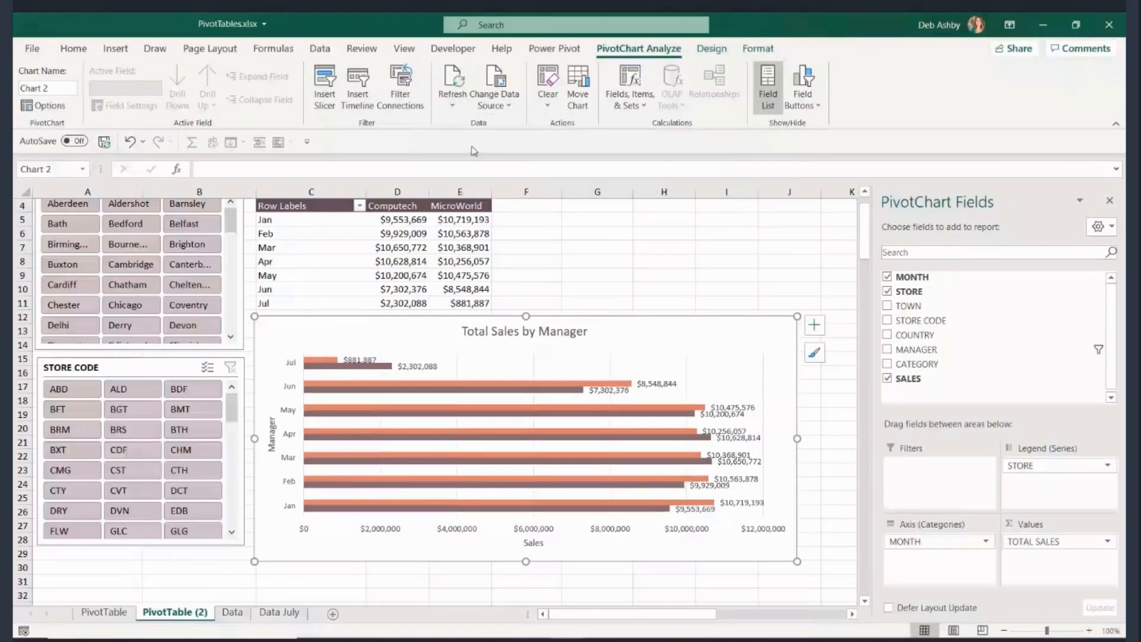